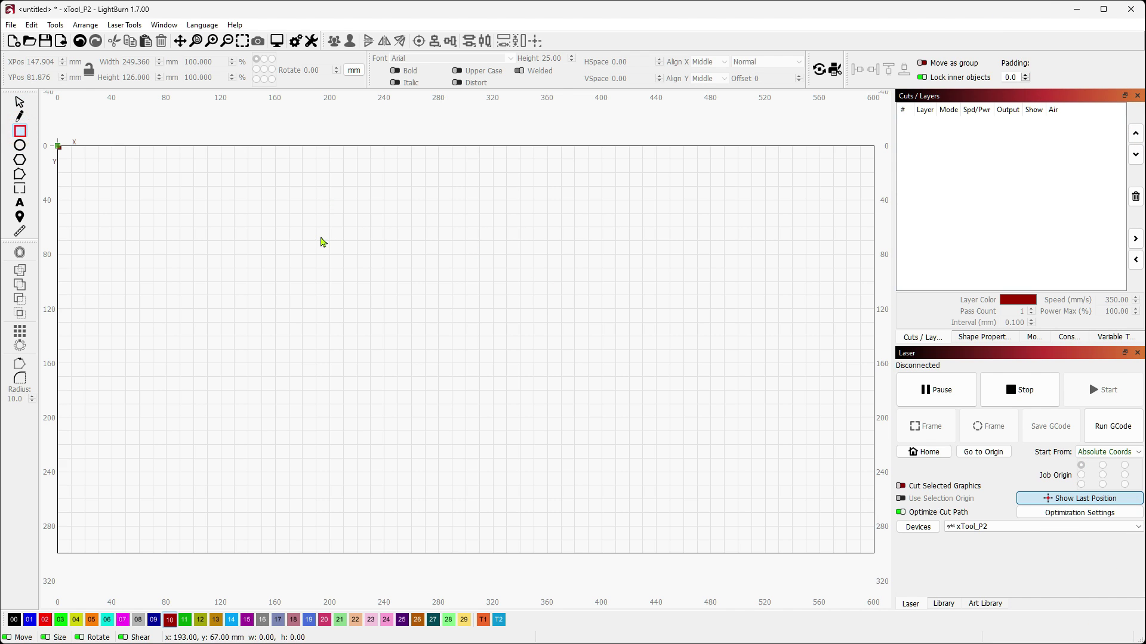
# - Draw a filled square about 132 mm wide and, on layer 00, an ellipse about 96 by 107 mm overlapping its lower-left corner
pyautogui.moveTo(298, 198); pyautogui.dragTo(479, 326)
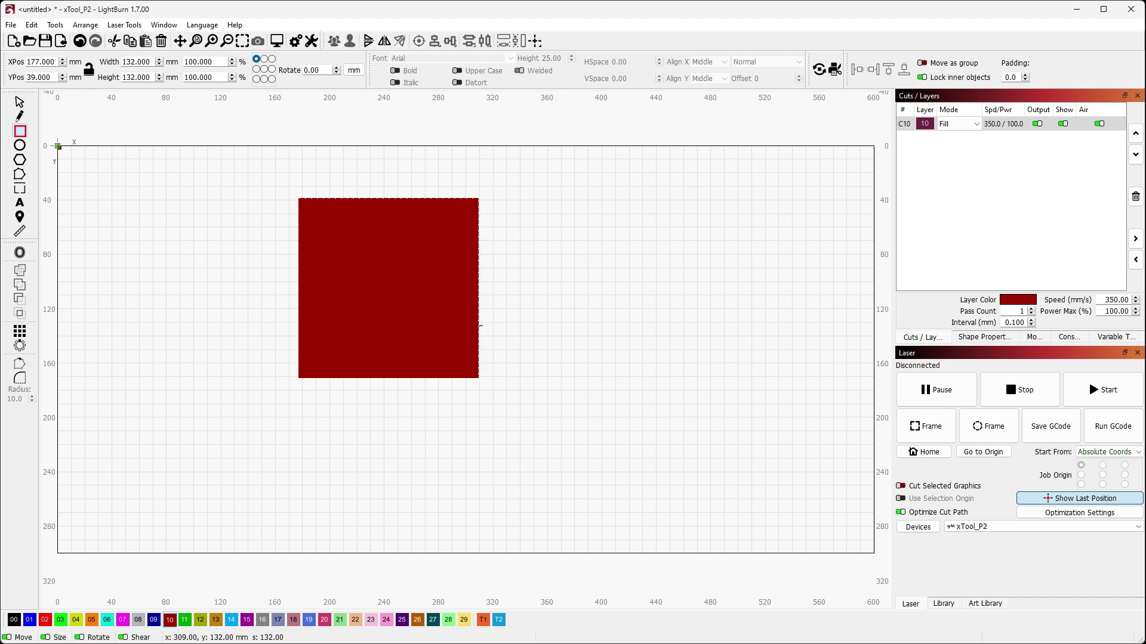
pyautogui.click(26, 145)
pyautogui.moveTo(228, 312); pyautogui.dragTo(306, 389)
pyautogui.moveTo(354, 455); pyautogui.dragTo(360, 458)
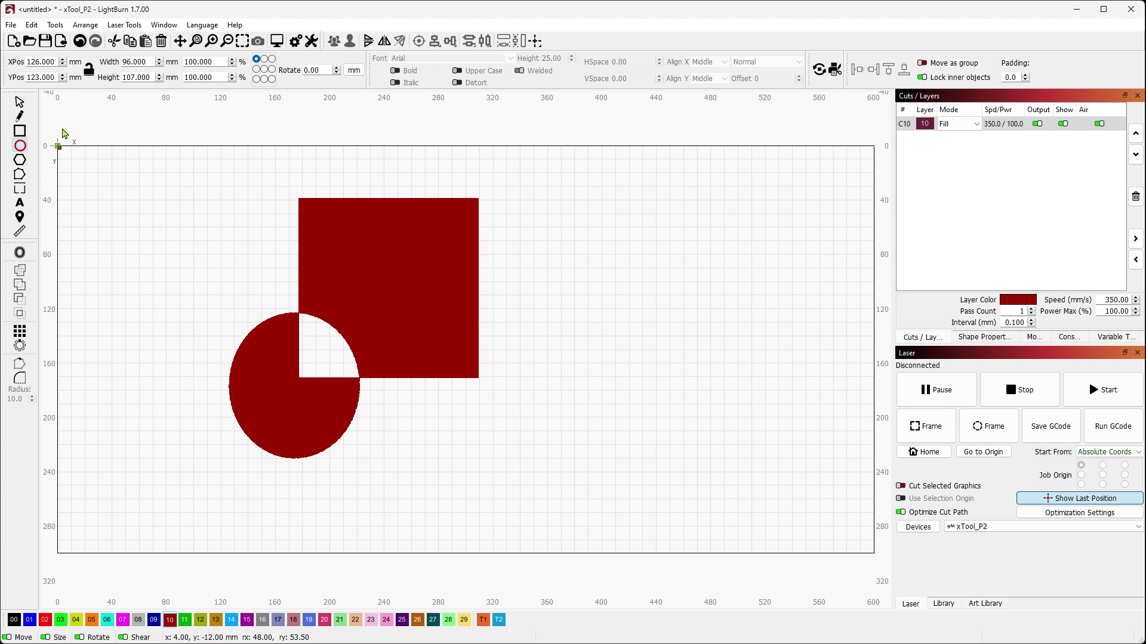
pyautogui.click(14, 620)
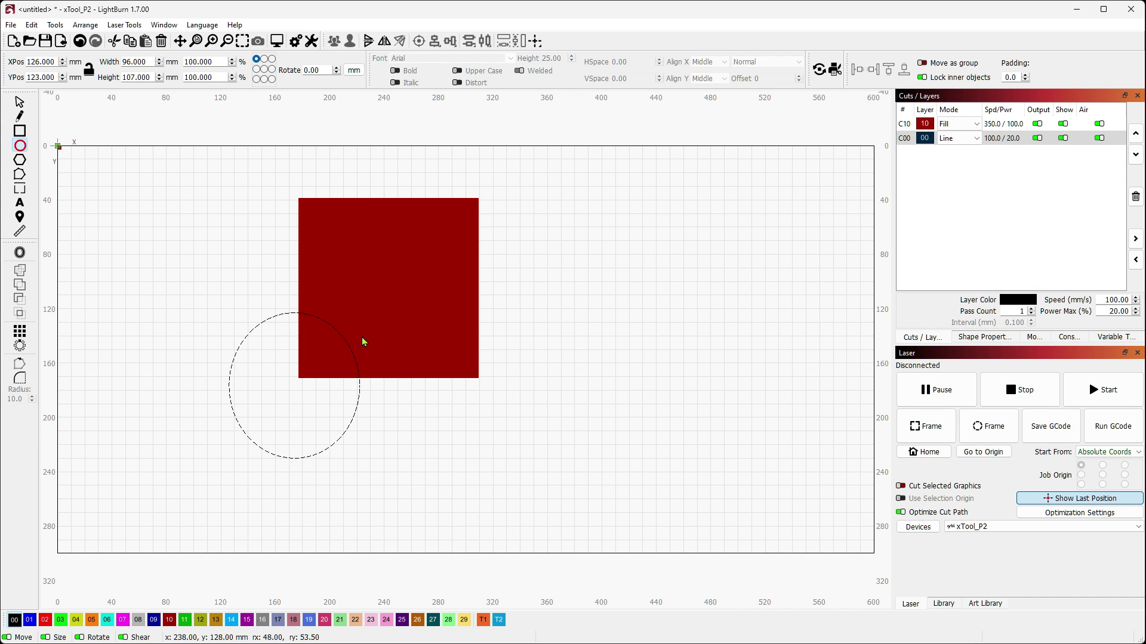
pyautogui.click(416, 253)
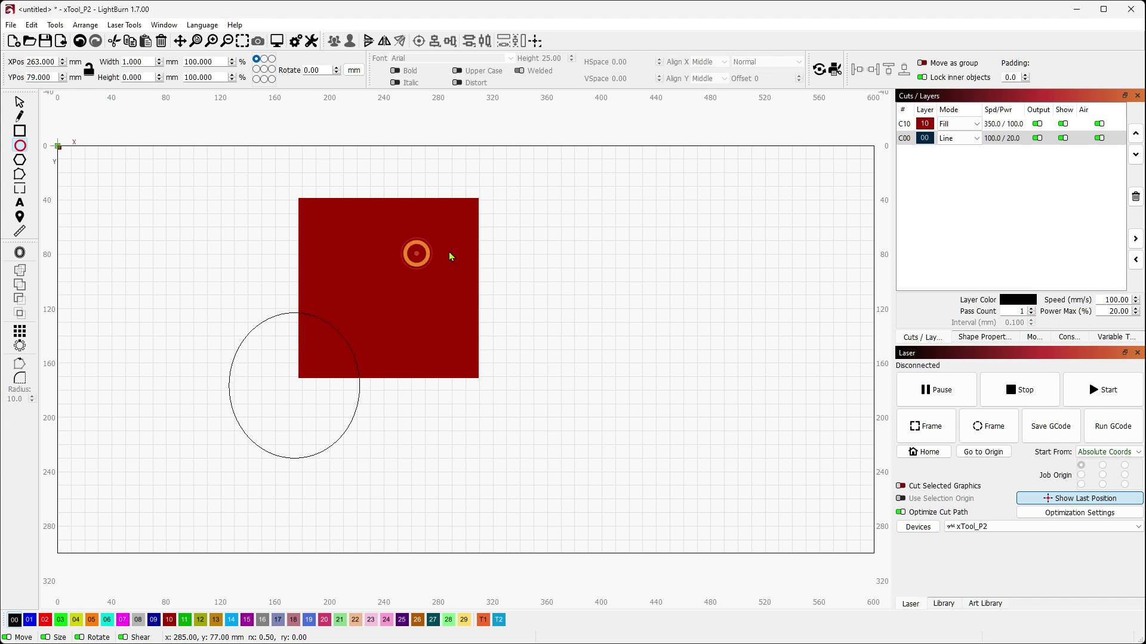
# - Cut the square with Cut Shapes, using the overlapping ellipse as the cutter
pyautogui.click(27, 103)
pyautogui.click(364, 224)
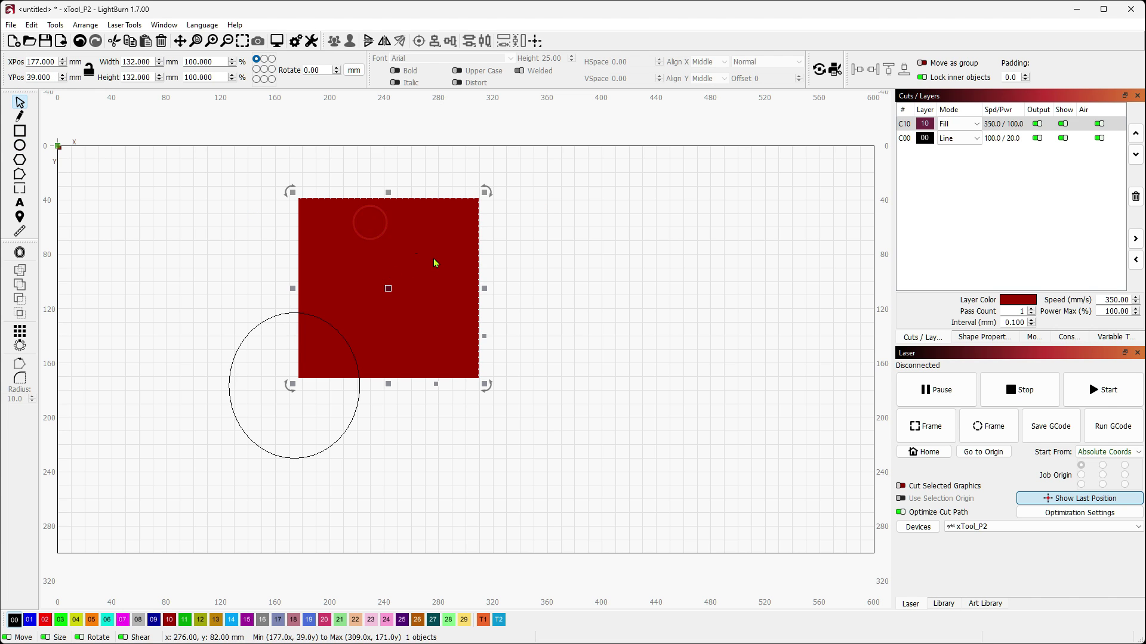
pyautogui.keyDown('shift'); pyautogui.click(258, 326); pyautogui.keyUp('shift')
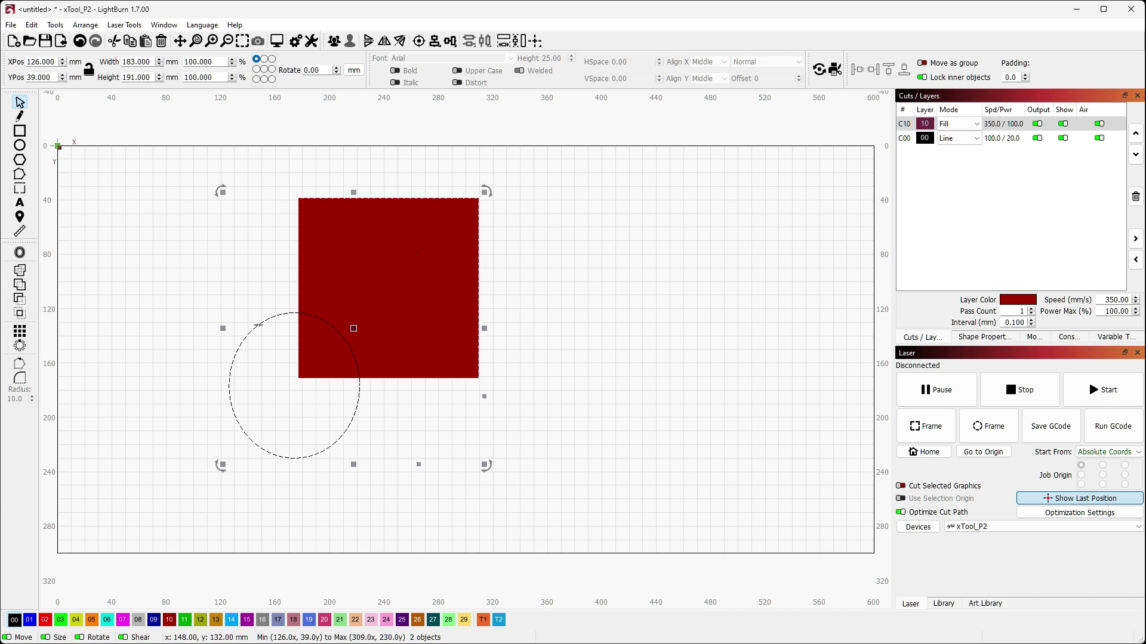
pyautogui.click(55, 25)
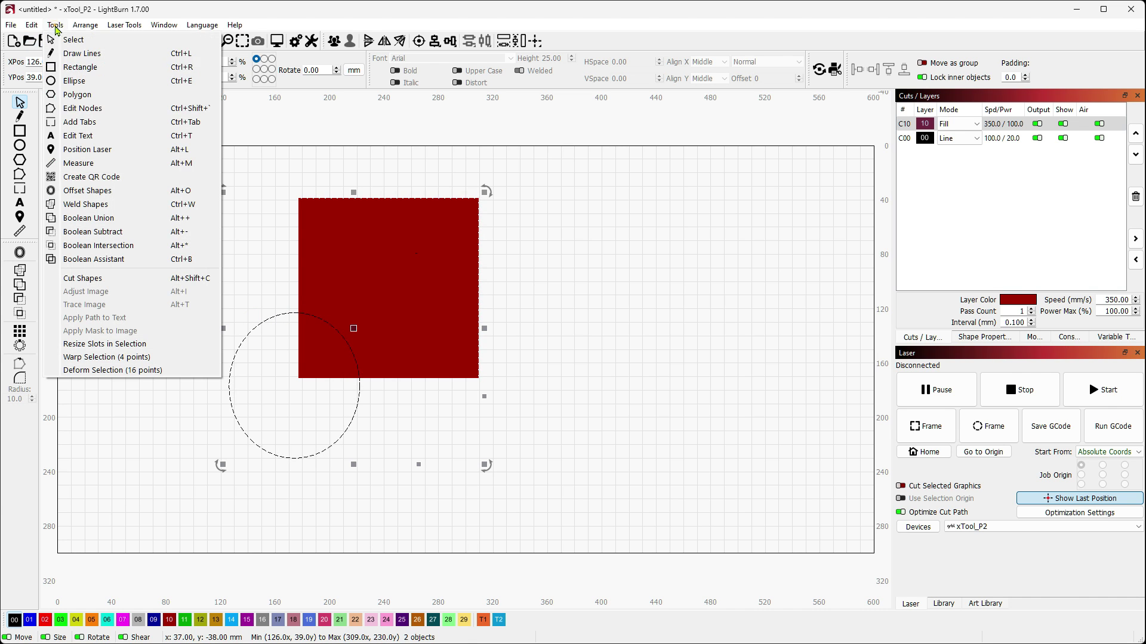
pyautogui.click(127, 285)
# - Move the cut corner piece down and away from the square so that the two parts are separated
pyautogui.moveTo(345, 362)
pyautogui.mouseDown()
pyautogui.moveTo(276, 406)
pyautogui.moveTo(327, 371)
pyautogui.mouseUp()
pyautogui.click(379, 315)
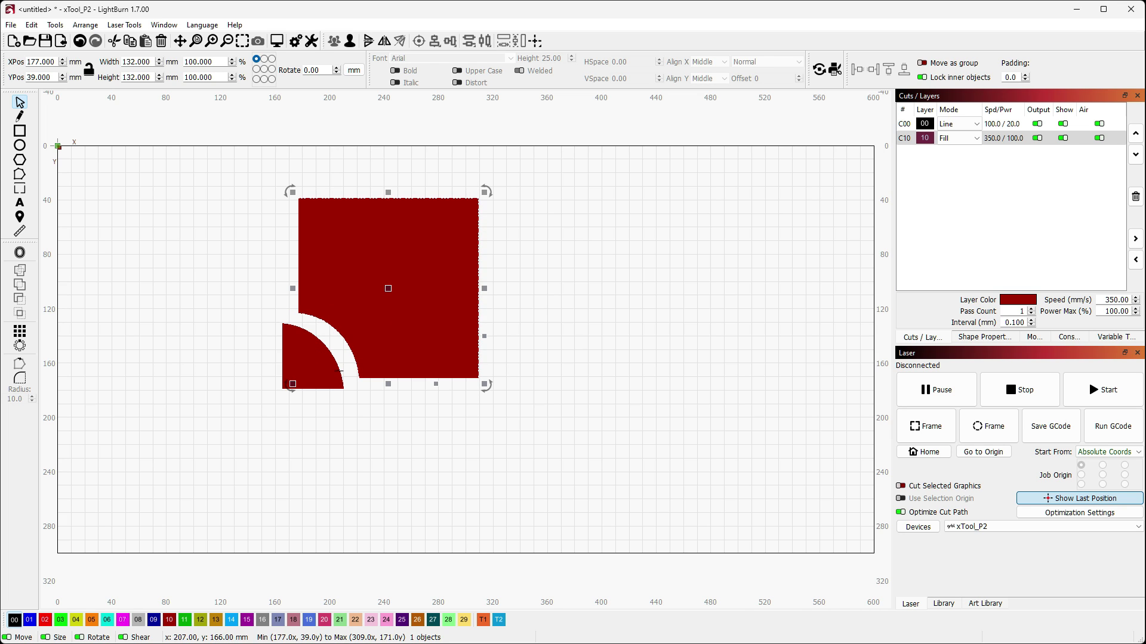
pyautogui.moveTo(308, 373); pyautogui.dragTo(328, 402)
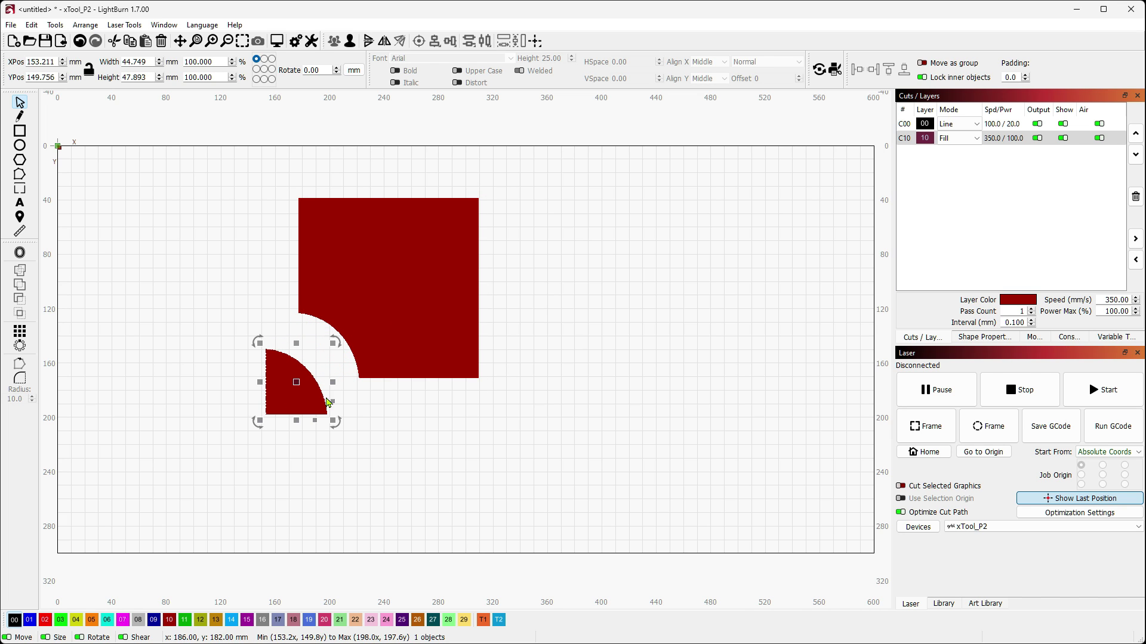
pyautogui.click(452, 408)
pyautogui.moveTo(447, 271); pyautogui.dragTo(449, 271)
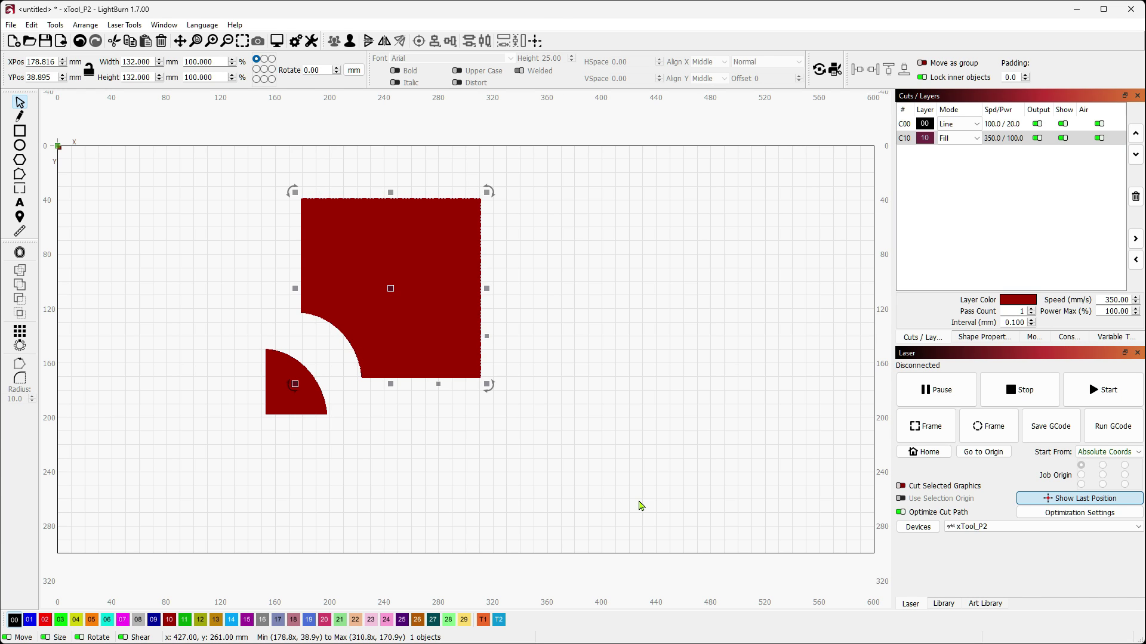
# - Undo the moves of both pieces and the shape cut
pyautogui.click(494, 490)
pyautogui.click(466, 459)
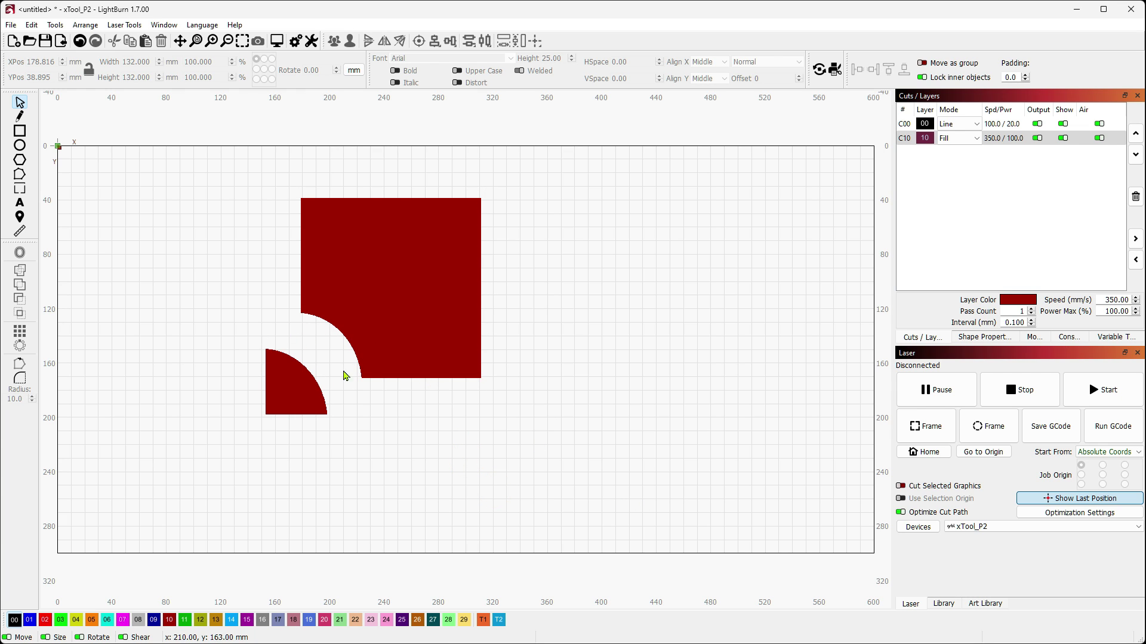
pyautogui.click(326, 361)
pyautogui.hotkey('ctrl', 'z')
pyautogui.hotkey('ctrl', 'z')
pyautogui.hotkey('ctrl', 'z')
pyautogui.hotkey('ctrl', 'z')
pyautogui.hotkey('ctrl', 'z')
pyautogui.hotkey('ctrl', 'z')
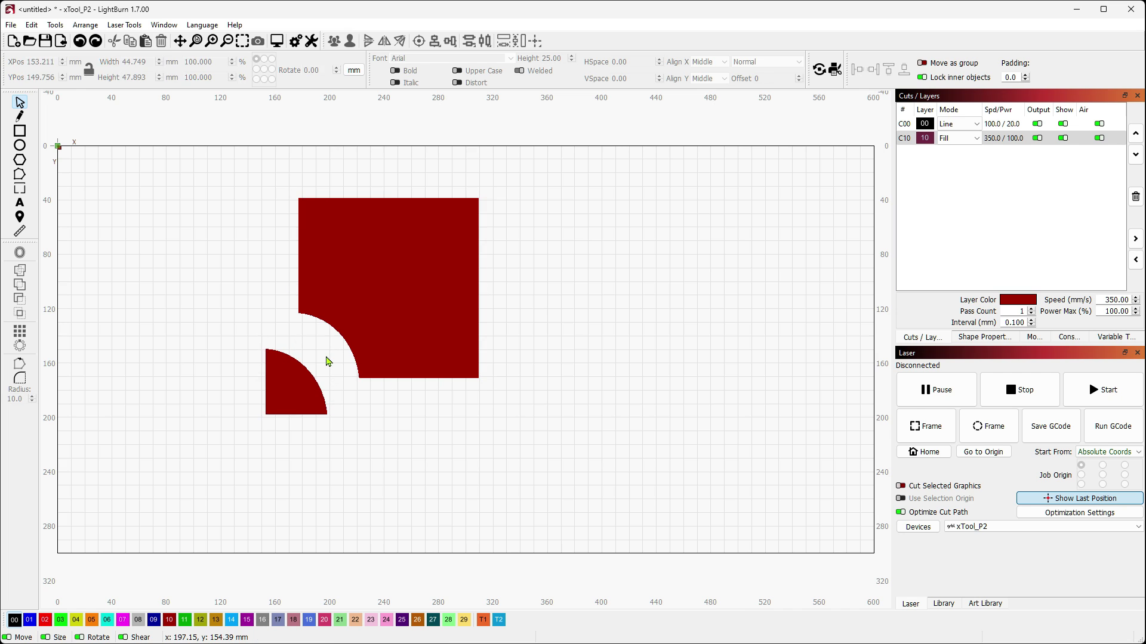
pyautogui.hotkey('ctrl', 'z')
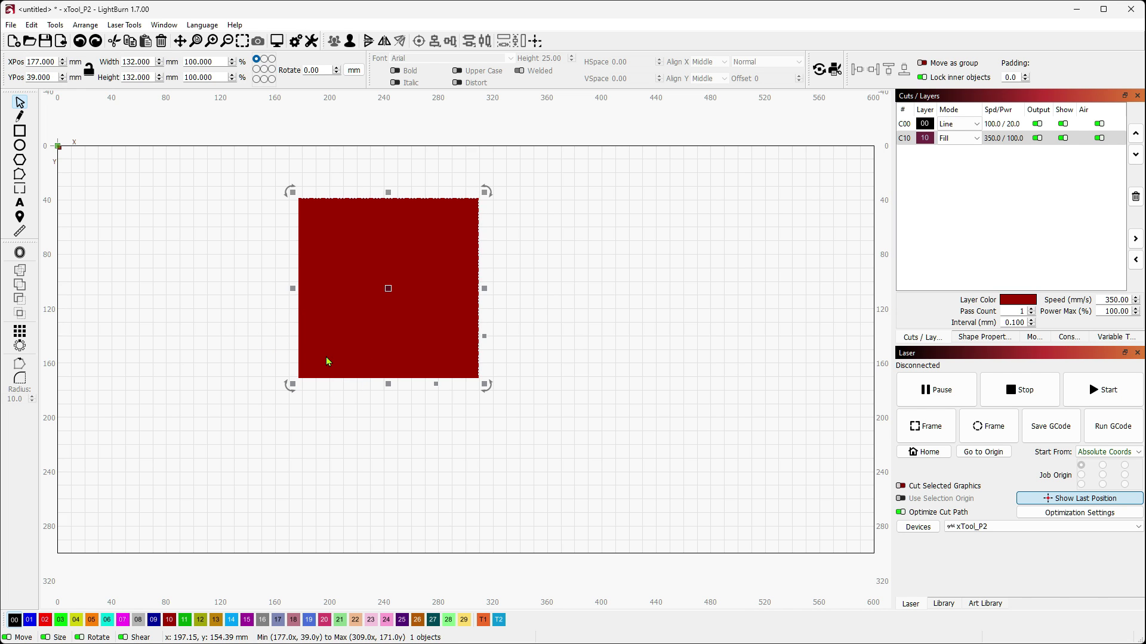
pyautogui.hotkey('ctrl', 'z')
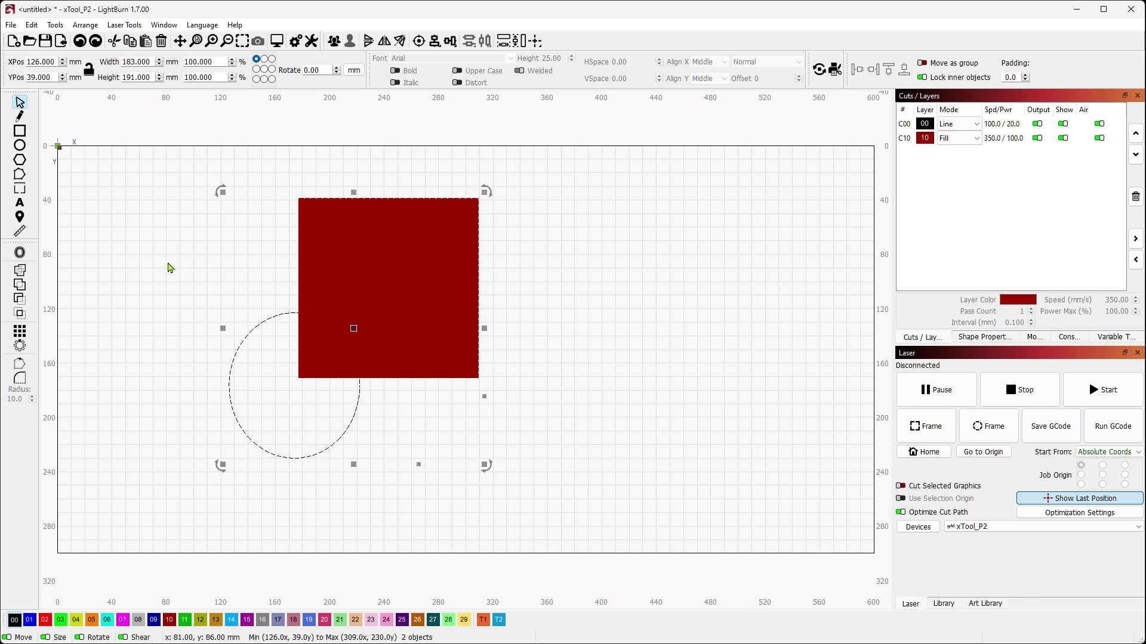
# - Cut the square again with the ellipse selected last as the cutter, and move the resulting corner piece away
pyautogui.click(215, 344)
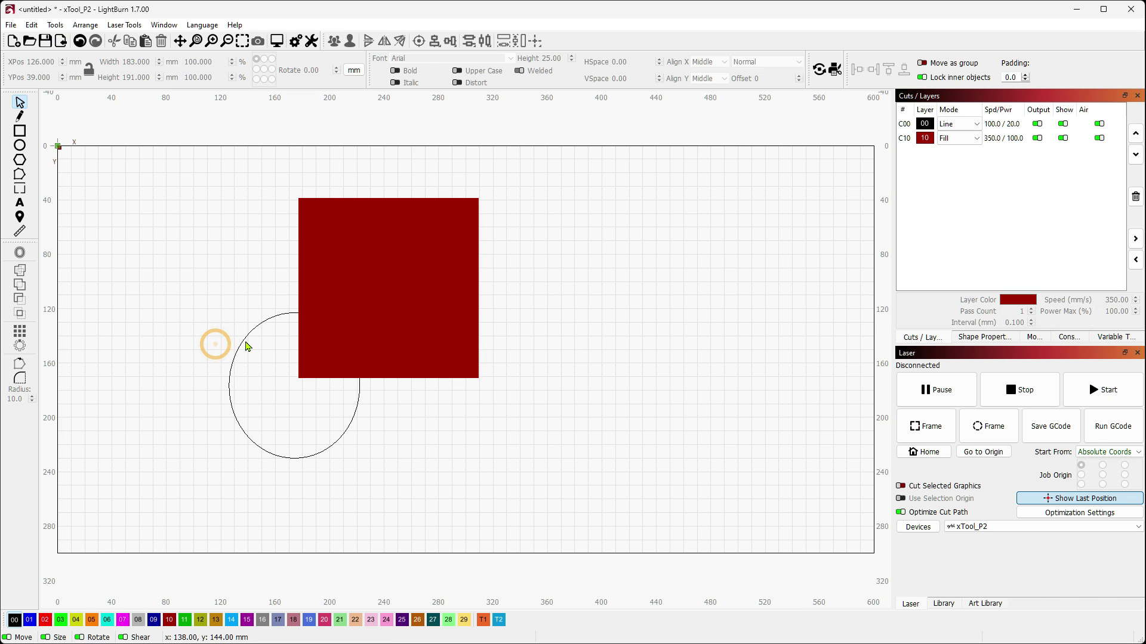
pyautogui.click(246, 341)
pyautogui.keyDown('shift'); pyautogui.click(318, 257); pyautogui.keyUp('shift')
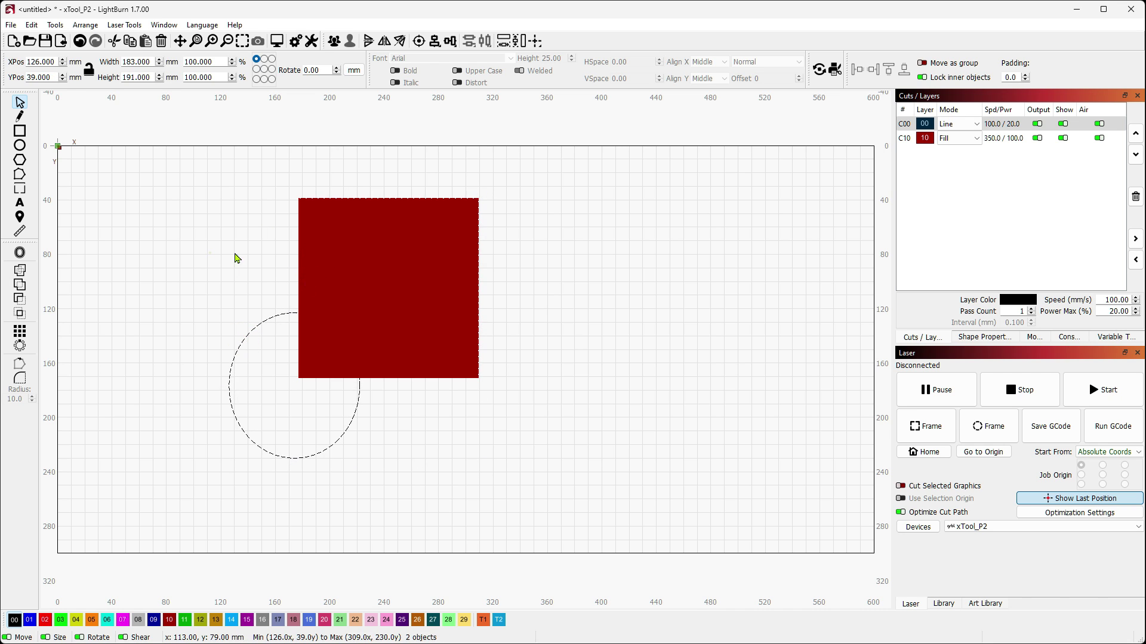
pyautogui.click(309, 249)
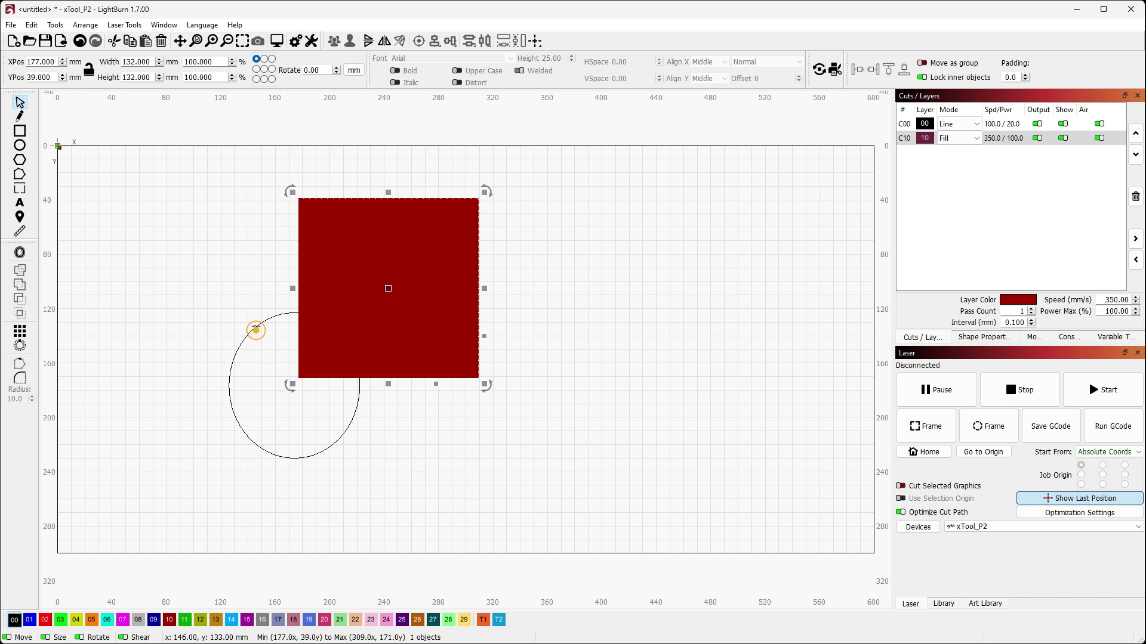
pyautogui.keyDown('shift'); pyautogui.click(256, 330); pyautogui.keyUp('shift')
pyautogui.click(55, 25)
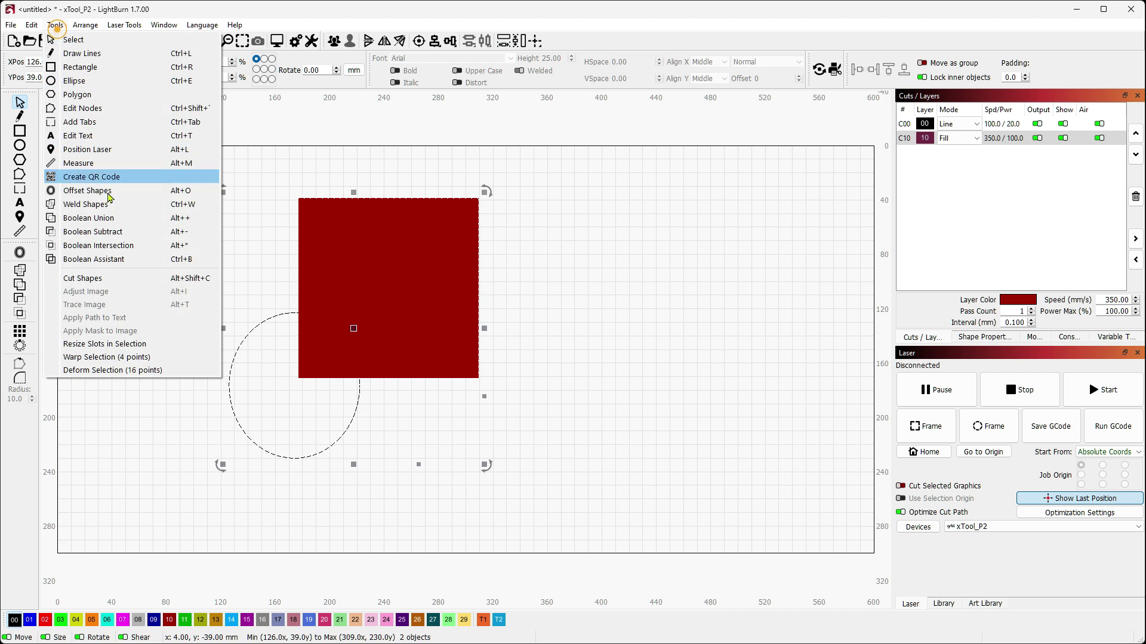
pyautogui.click(117, 278)
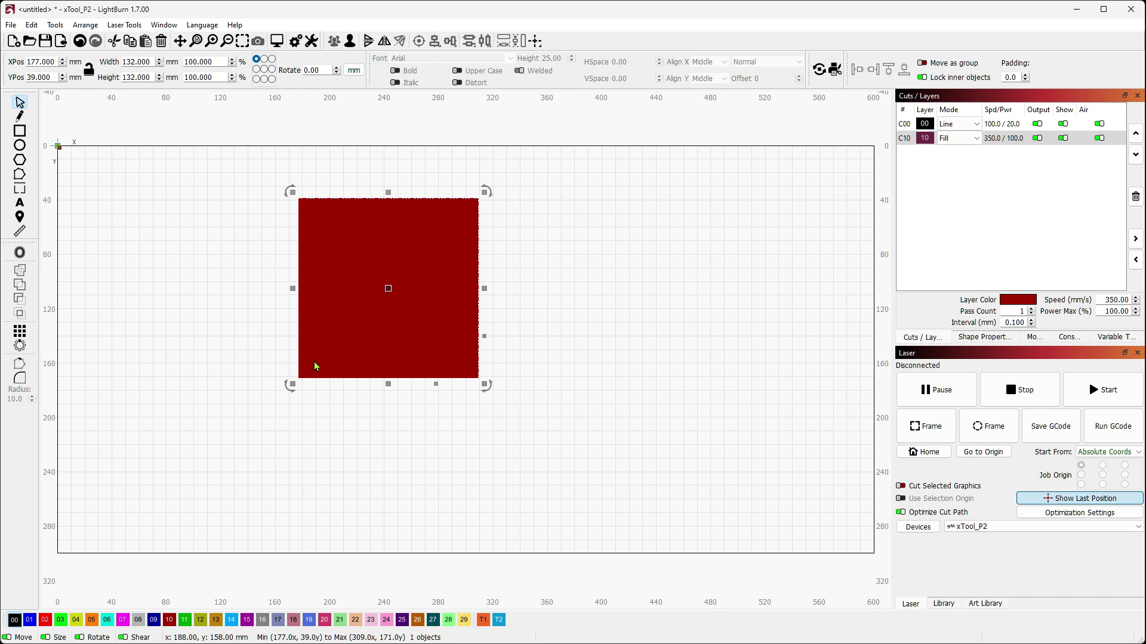
pyautogui.moveTo(315, 366); pyautogui.dragTo(272, 393)
pyautogui.click(397, 420)
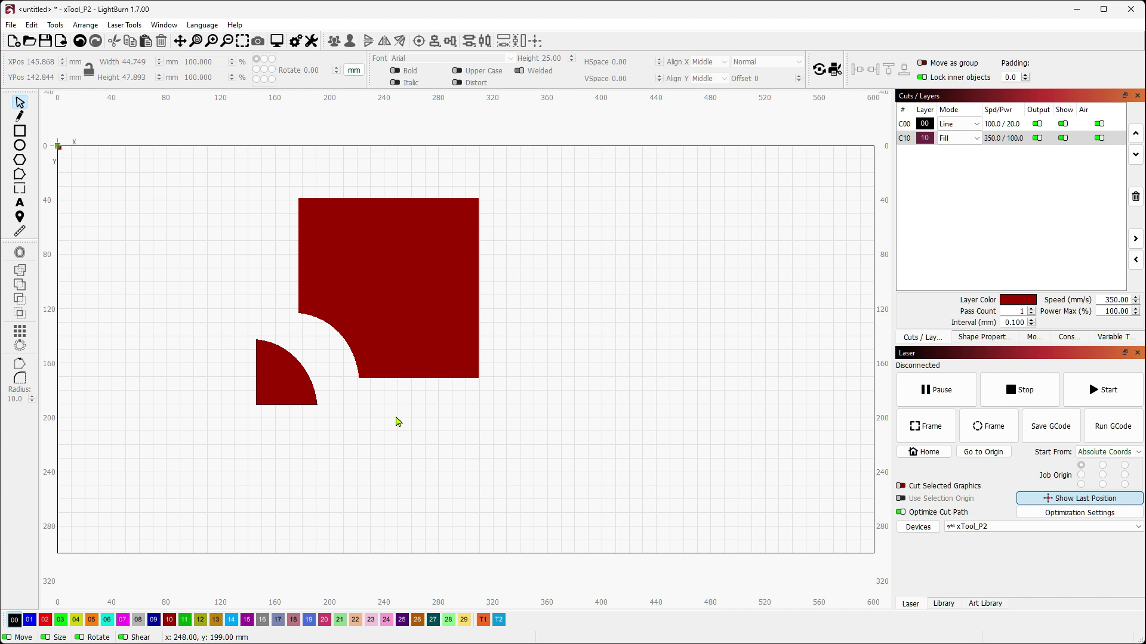
# - Delete both pieces of the cut square from the workspace
pyautogui.click(508, 417)
pyautogui.moveTo(218, 157); pyautogui.dragTo(704, 607)
pyautogui.press('Delete')
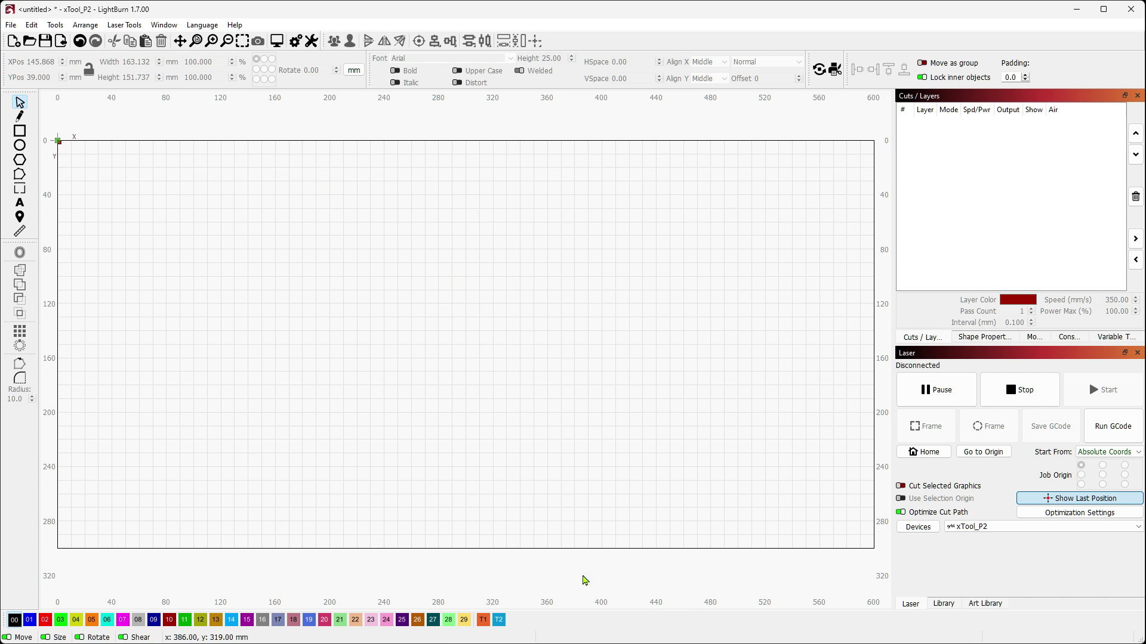
# - Paste the sailfish-and-Florida image from the clipboard history and enlarge it to about 319 by 277 mm within the work area
pyautogui.hotkey('ctrl', '`')
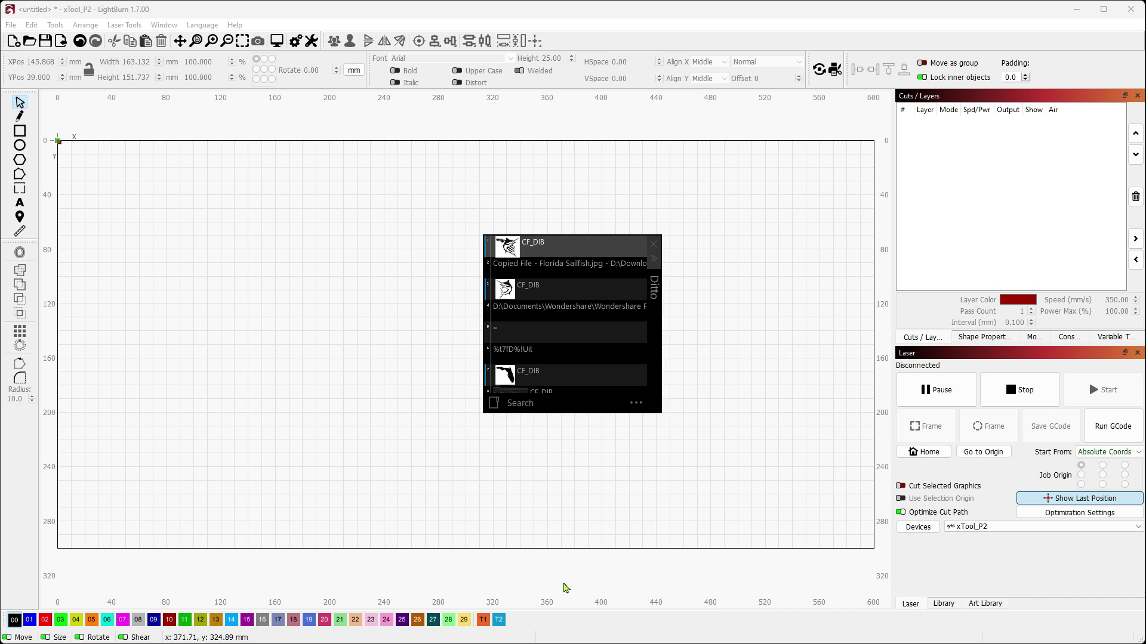
pyautogui.doubleClick(543, 255)
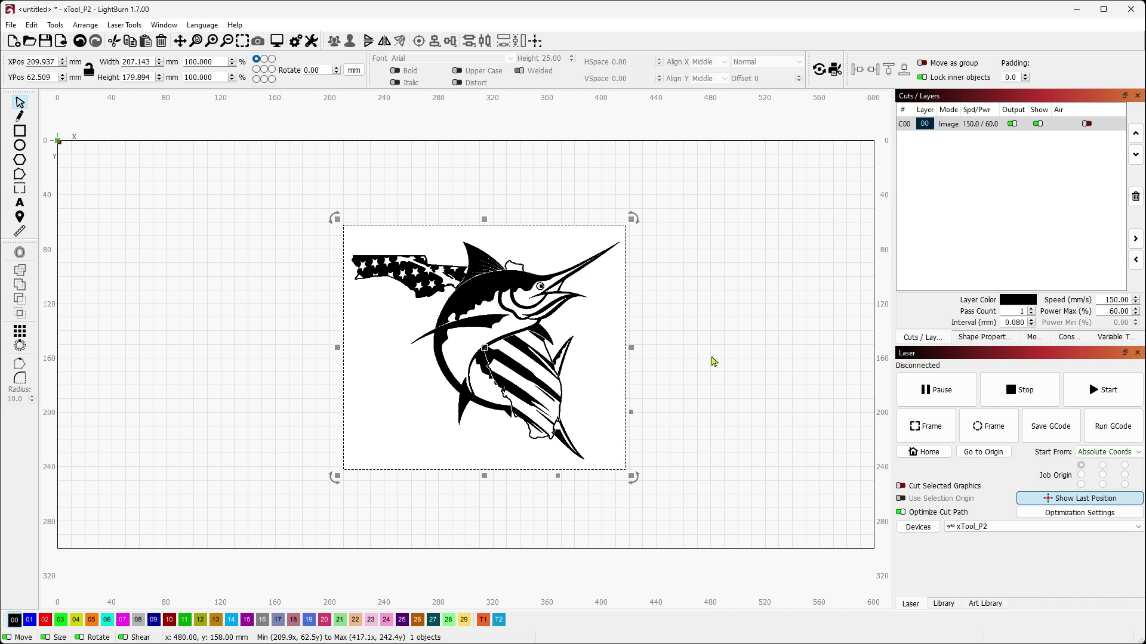
pyautogui.moveTo(338, 222); pyautogui.dragTo(264, 158)
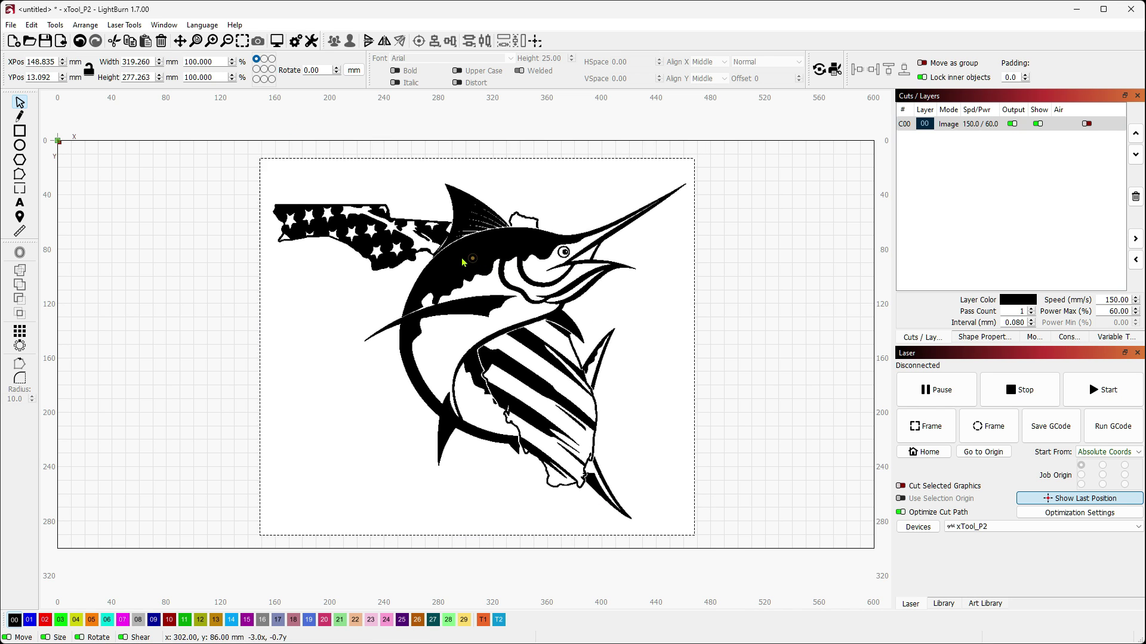
pyautogui.moveTo(503, 274); pyautogui.dragTo(475, 271)
pyautogui.click(726, 294)
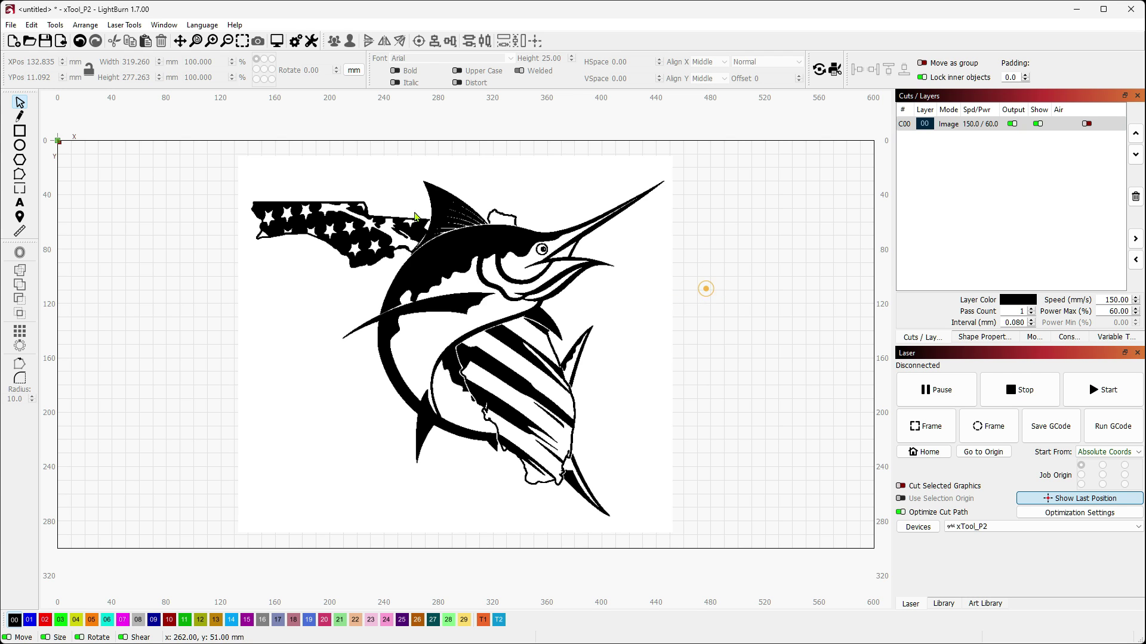
# - Delete the pasted sailfish-and-Florida image from the workspace
pyautogui.click(458, 242)
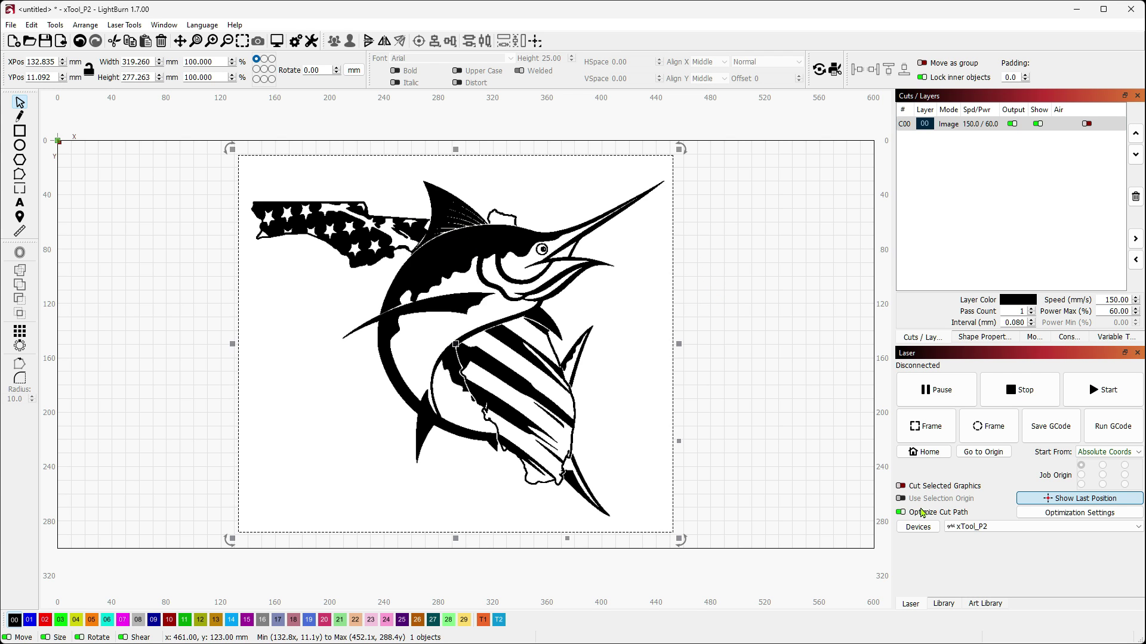
pyautogui.click(741, 238)
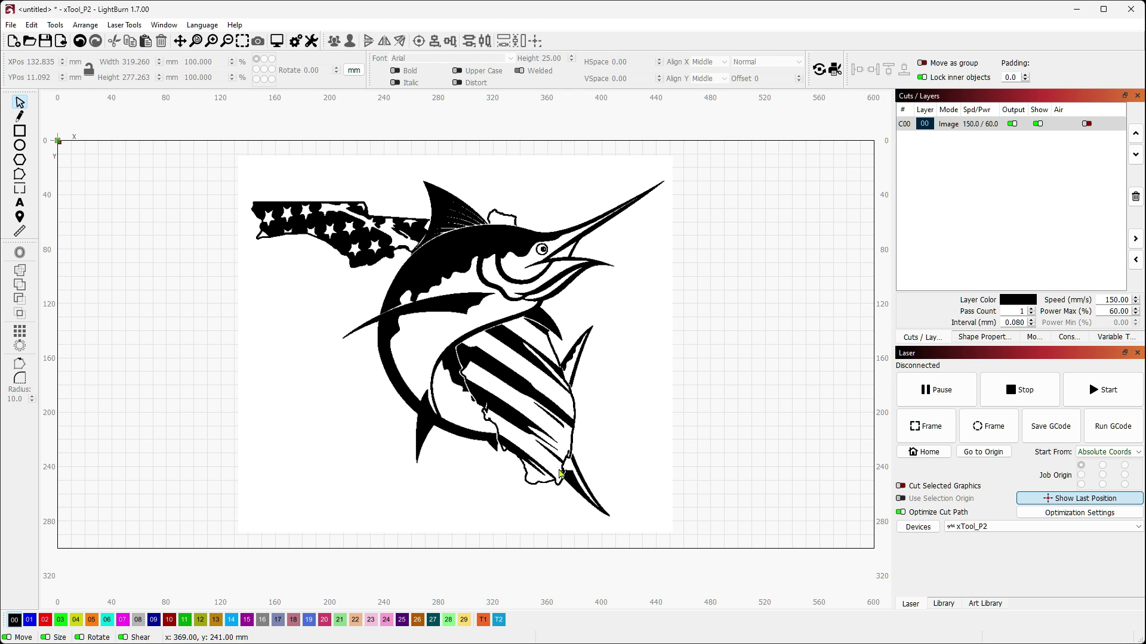
pyautogui.click(476, 468)
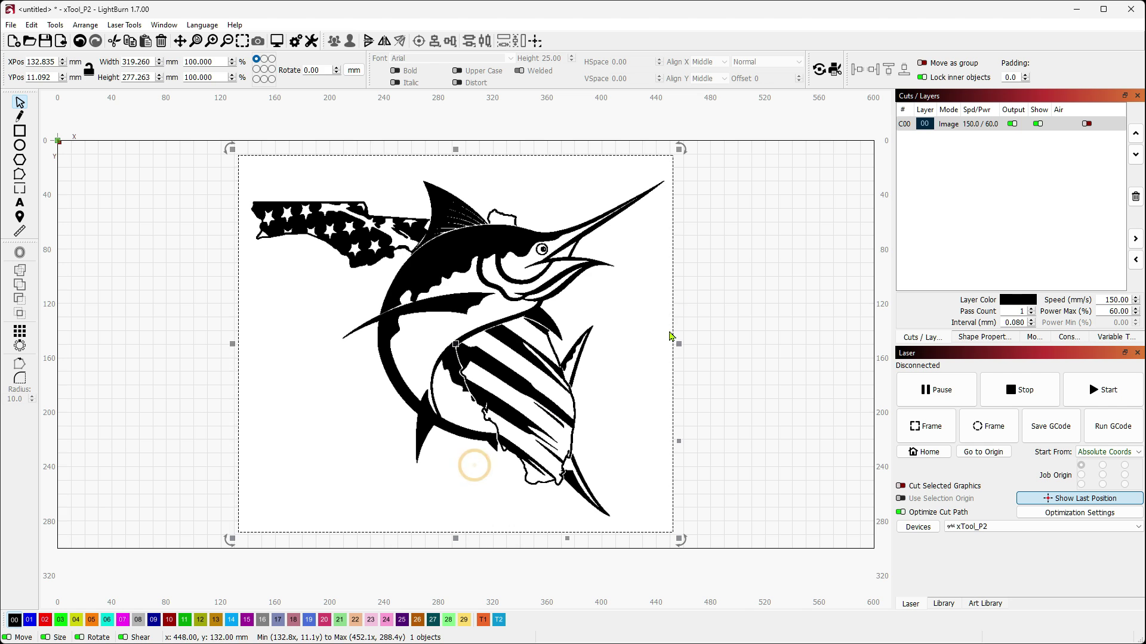
pyautogui.press('Delete')
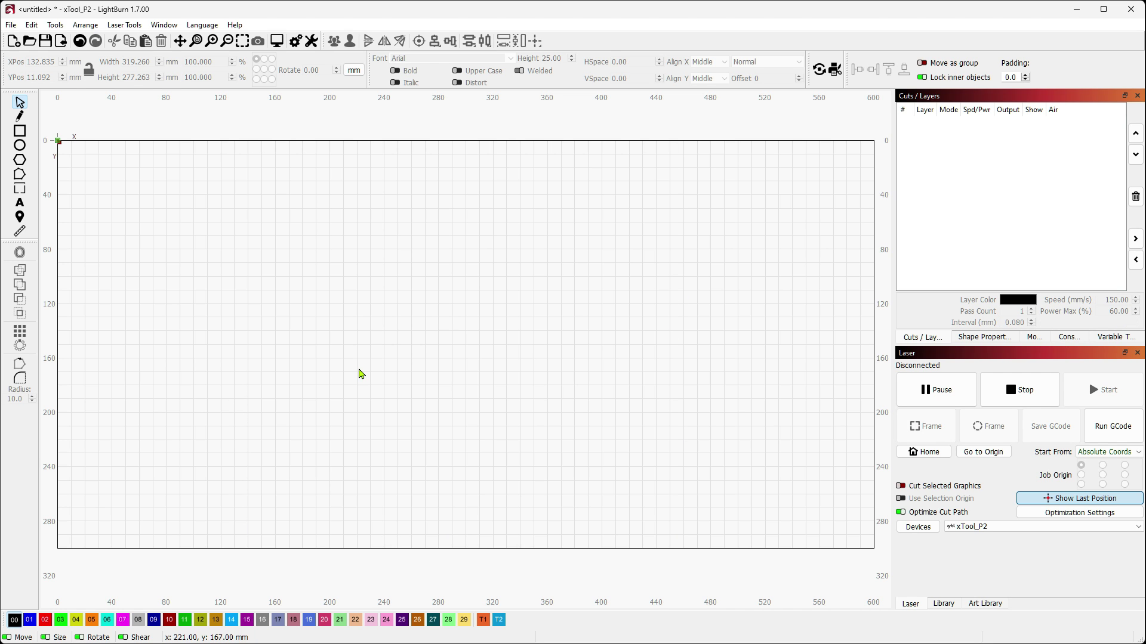
# - Import Florida American Flag.lbrn2 and Sailfish.lbrn2 together from the Florida Specific folder
pyautogui.hotkey('ctrl', 'i')
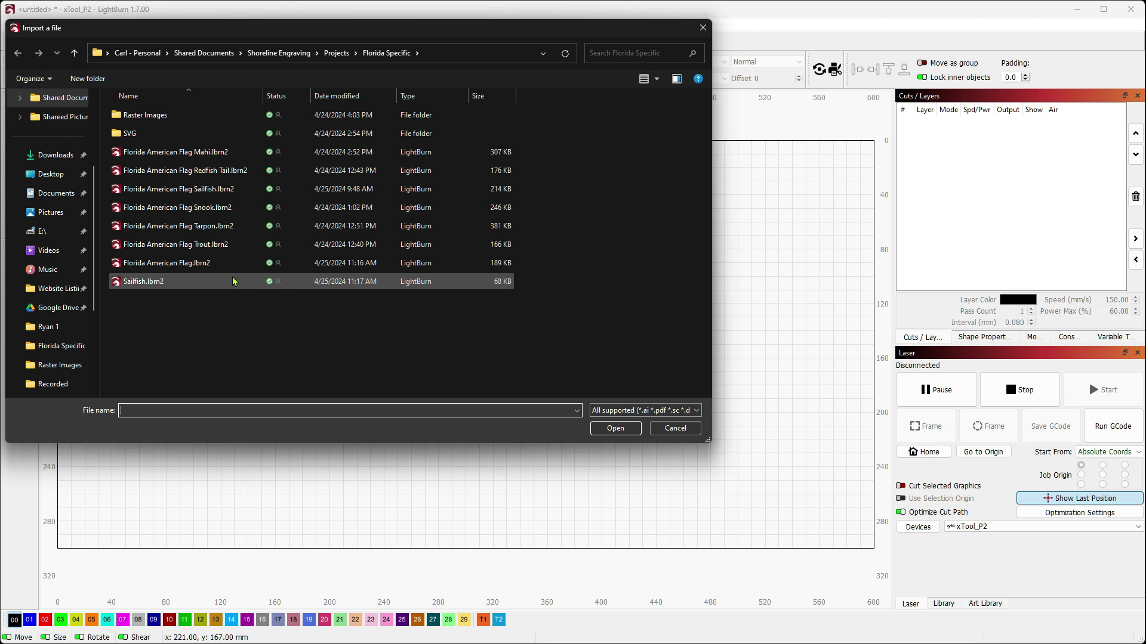
pyautogui.click(209, 267)
pyautogui.keyDown('ctrl'); pyautogui.click(156, 281); pyautogui.keyUp('ctrl')
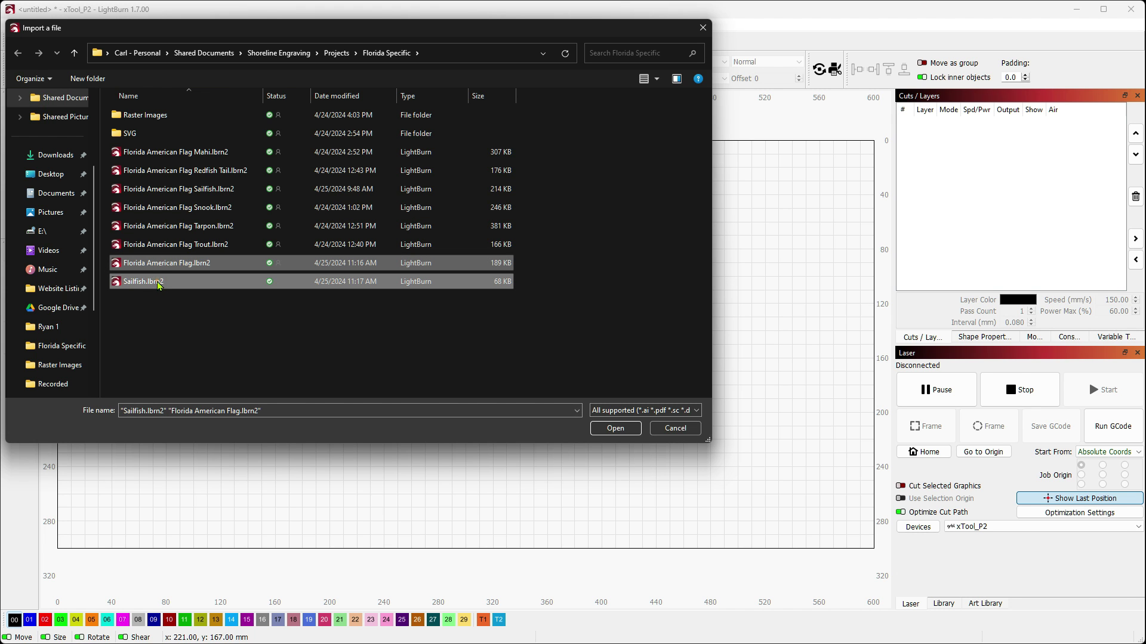
pyautogui.click(615, 428)
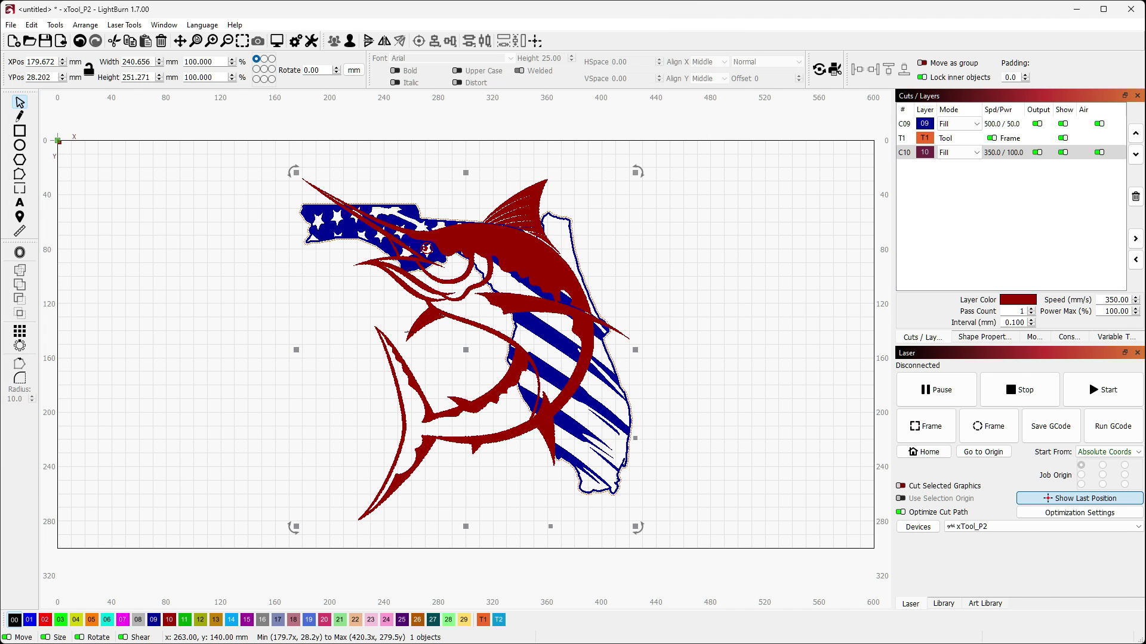
# - Separate the imported artwork, moving the sailfish to about X 42, Y 42 mm and the Florida flag to about X 295, Y 44 mm
pyautogui.moveTo(466, 349); pyautogui.dragTo(281, 373)
pyautogui.click(566, 346)
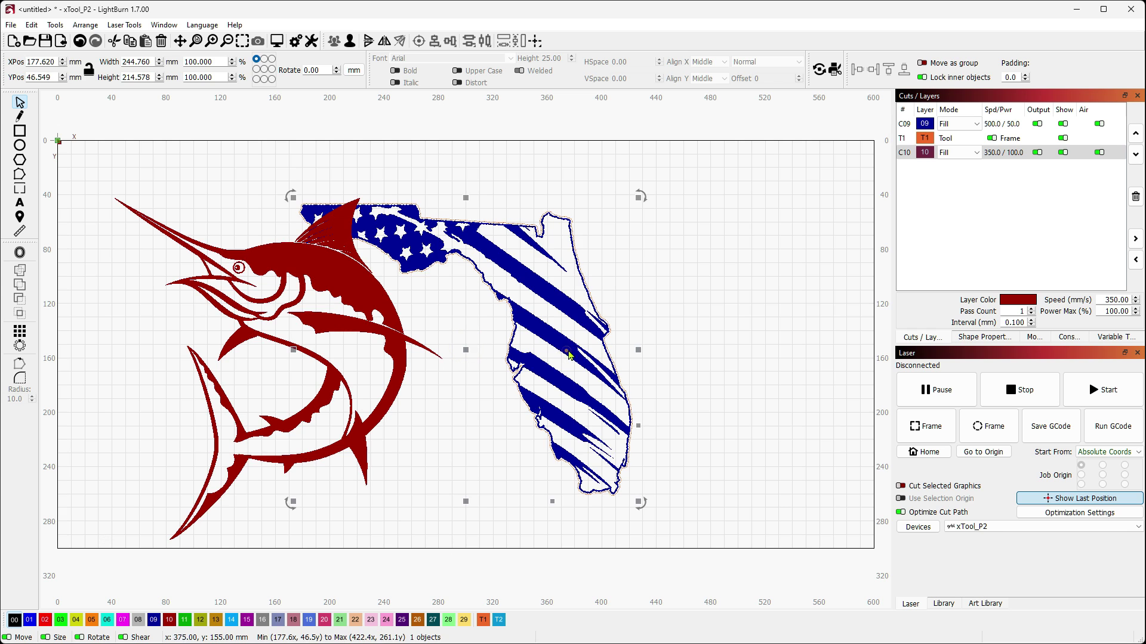
pyautogui.moveTo(467, 350); pyautogui.dragTo(627, 352)
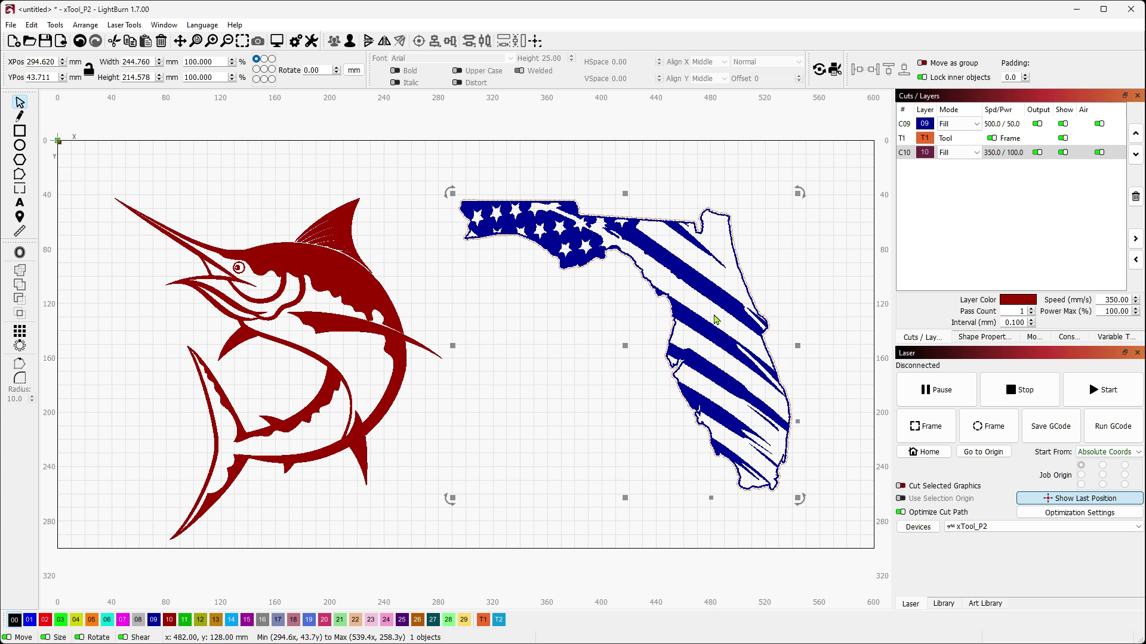
pyautogui.click(345, 294)
pyautogui.click(601, 396)
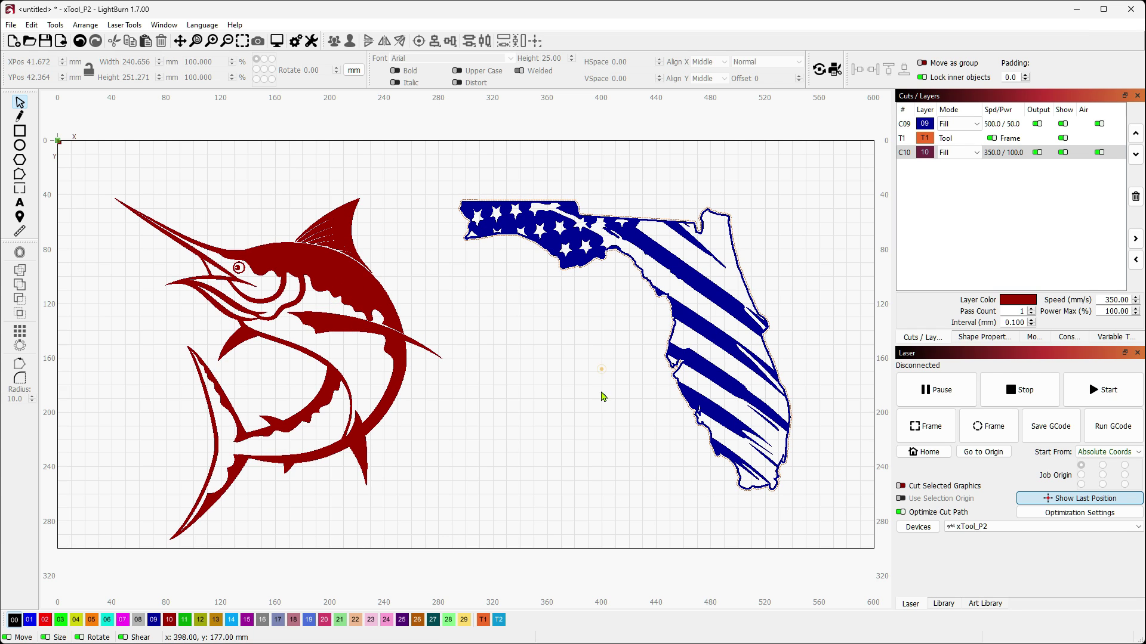
# - Move the Florida flag to about X 255, Y 34 mm and the sailfish to about X 13, Y 24 mm
pyautogui.moveTo(601, 371); pyautogui.dragTo(544, 388)
pyautogui.moveTo(669, 318); pyautogui.dragTo(605, 309)
pyautogui.click(338, 276)
pyautogui.moveTo(341, 280); pyautogui.dragTo(301, 254)
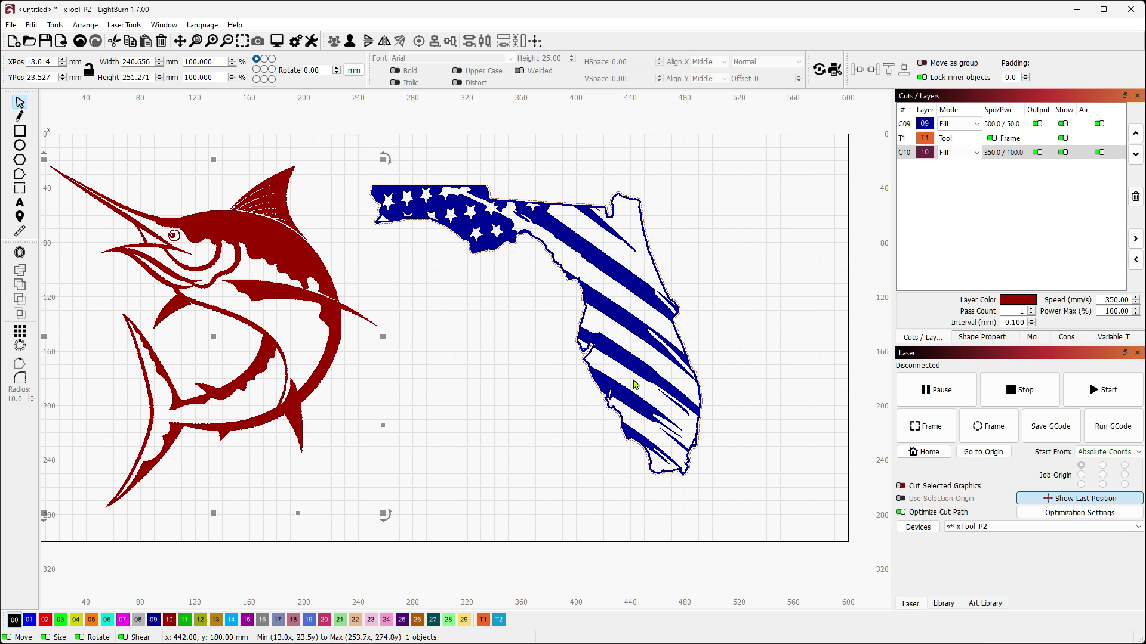
# - Ungroup the Florida flag artwork and select only its thin outer tool-layer outline
pyautogui.scroll(5, 806, 266)
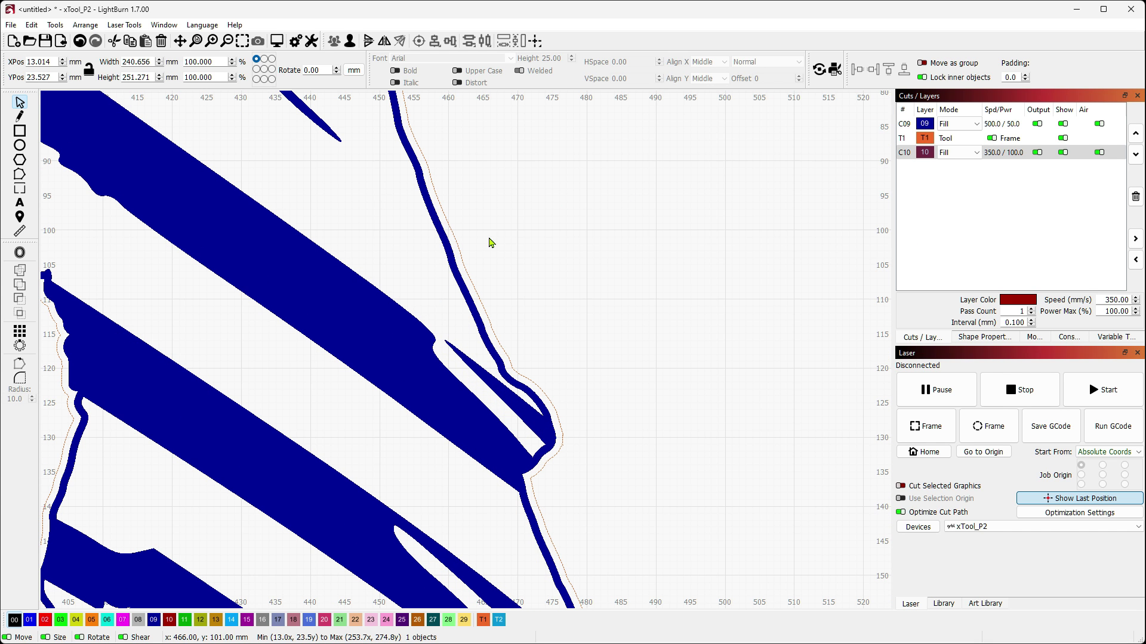
pyautogui.click(469, 278)
pyautogui.scroll(-1, 469, 278)
pyautogui.scroll(-2, 412, 323)
pyautogui.moveTo(411, 318); pyautogui.dragTo(438, 307)
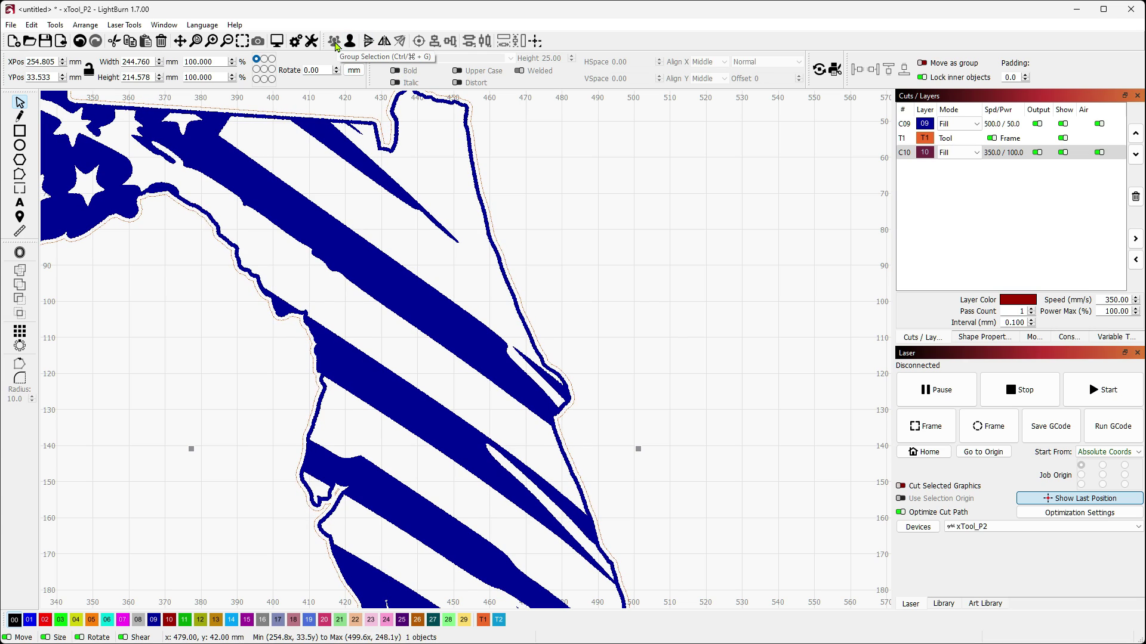
pyautogui.click(350, 41)
pyautogui.click(589, 235)
pyautogui.click(504, 258)
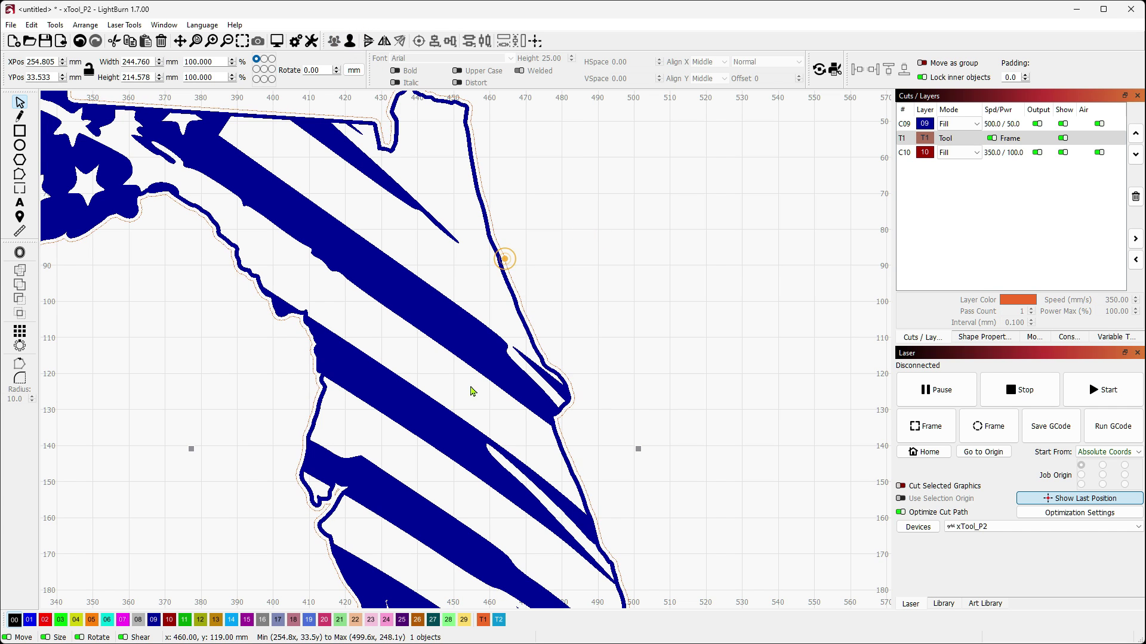
# - Try moving the separated Florida outline about 15 mm sideways, undo the move and clear the selection
pyautogui.moveTo(193, 448); pyautogui.dragTo(248, 450)
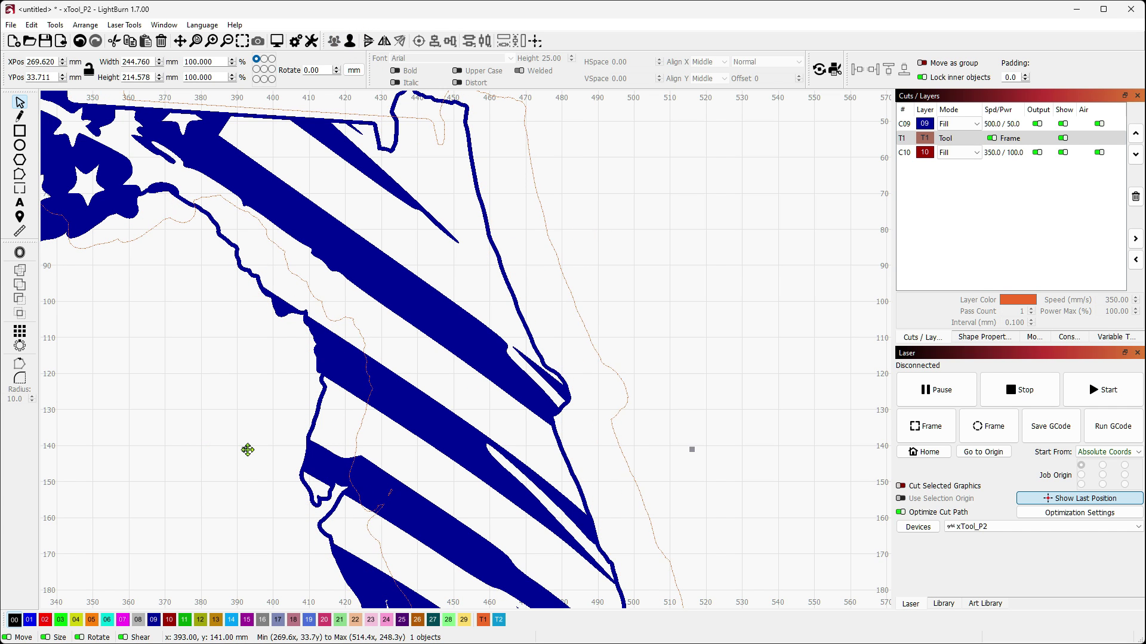
pyautogui.hotkey('ctrl', 'z')
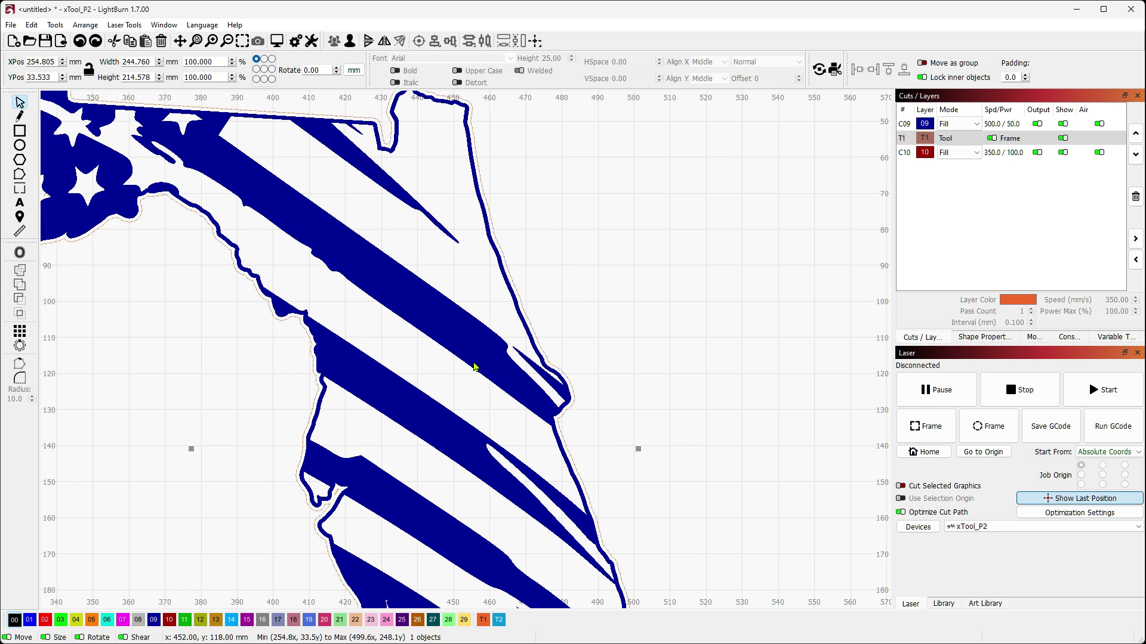
pyautogui.click(727, 274)
# - Hide tool layer T1 and group all the blue Florida flag shapes together
pyautogui.scroll(-2, 726, 271)
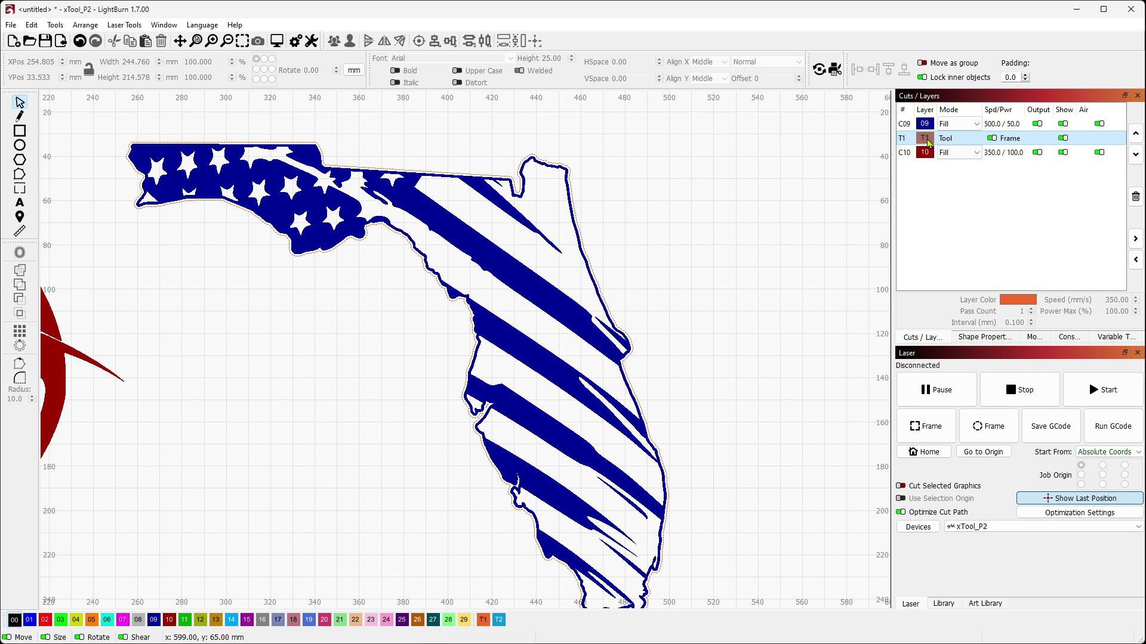
pyautogui.click(1063, 138)
pyautogui.scroll(-2, 788, 231)
pyautogui.moveTo(310, 151); pyautogui.dragTo(797, 546)
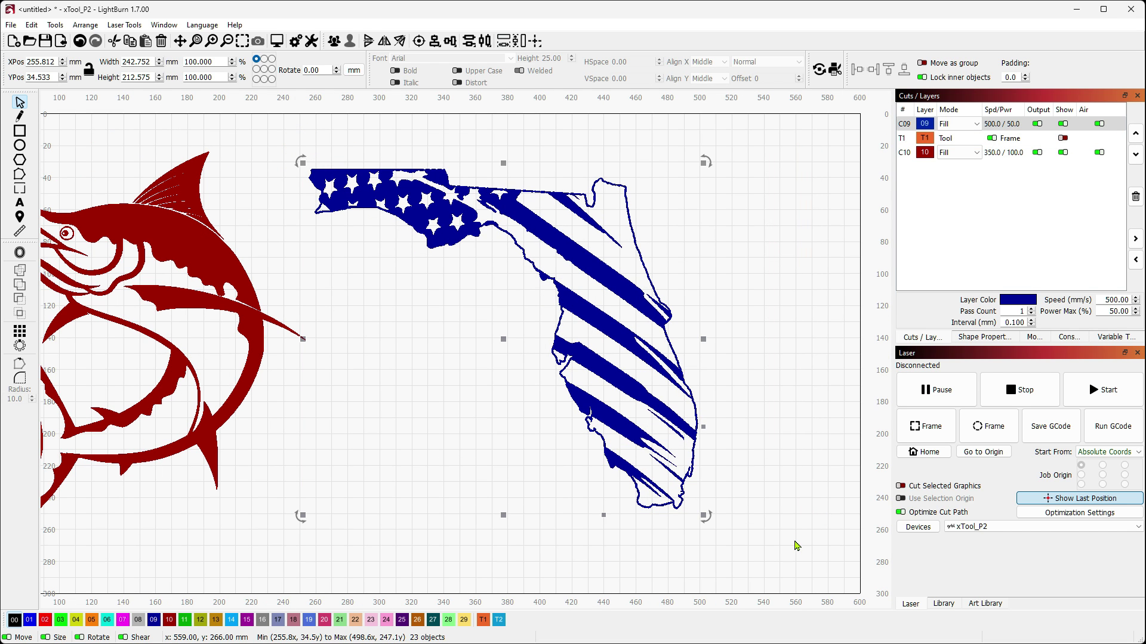
pyautogui.hotkey('ctrl', 'g')
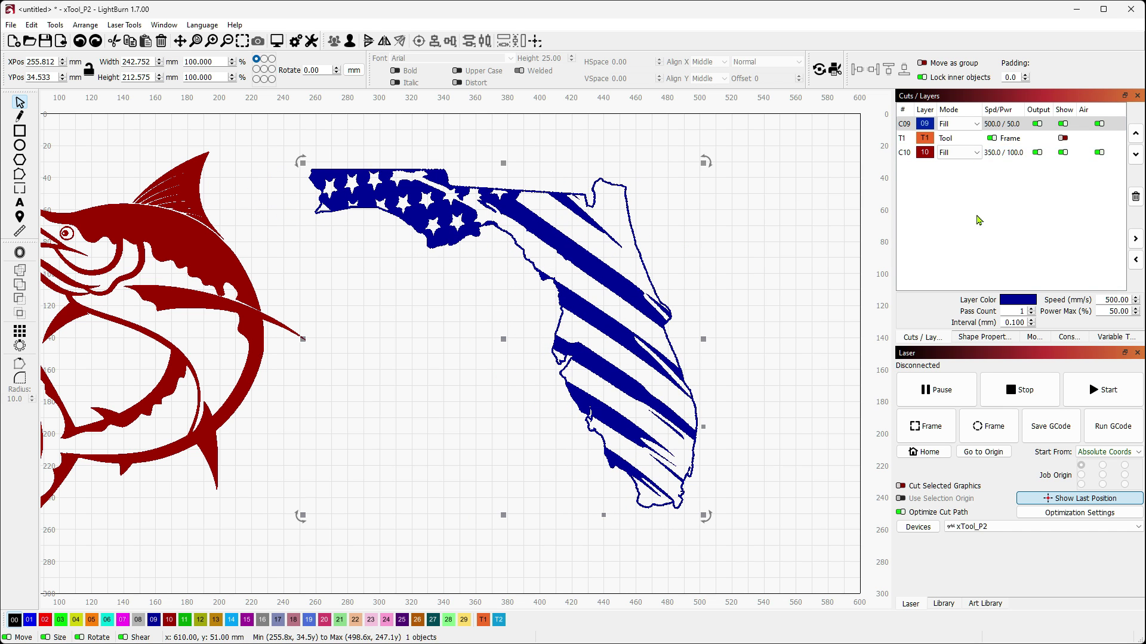
# - Try moving individual pieces of the ungrouped Florida flag, undo the moves and regroup the blue shapes
pyautogui.click(561, 238)
pyautogui.click(781, 188)
pyautogui.click(589, 260)
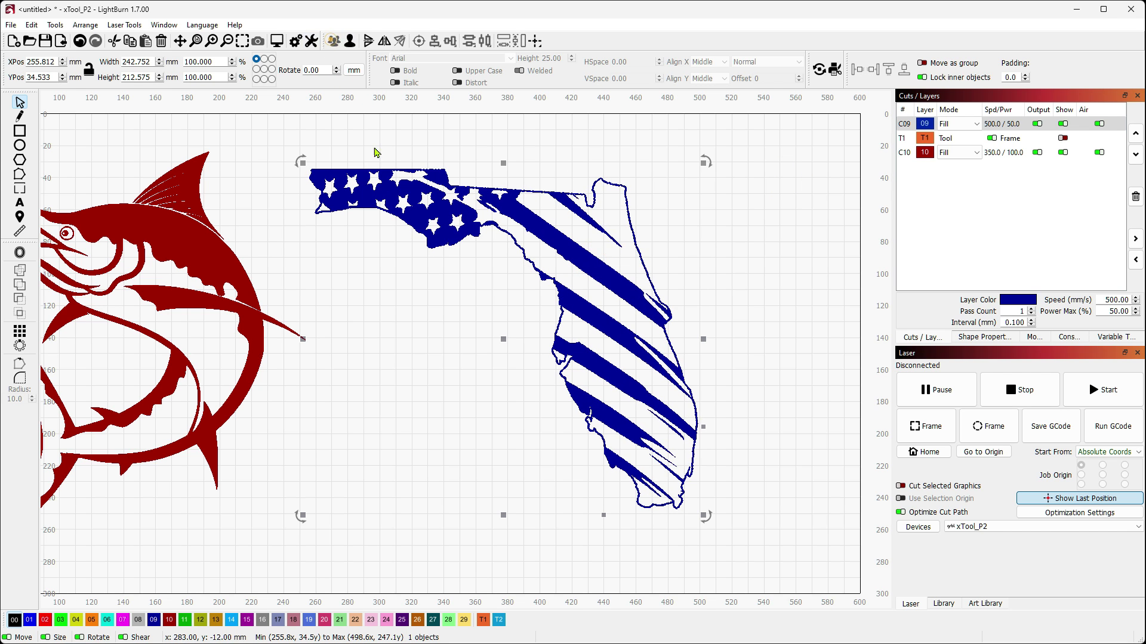
pyautogui.moveTo(575, 250); pyautogui.dragTo(666, 268)
pyautogui.click(588, 286)
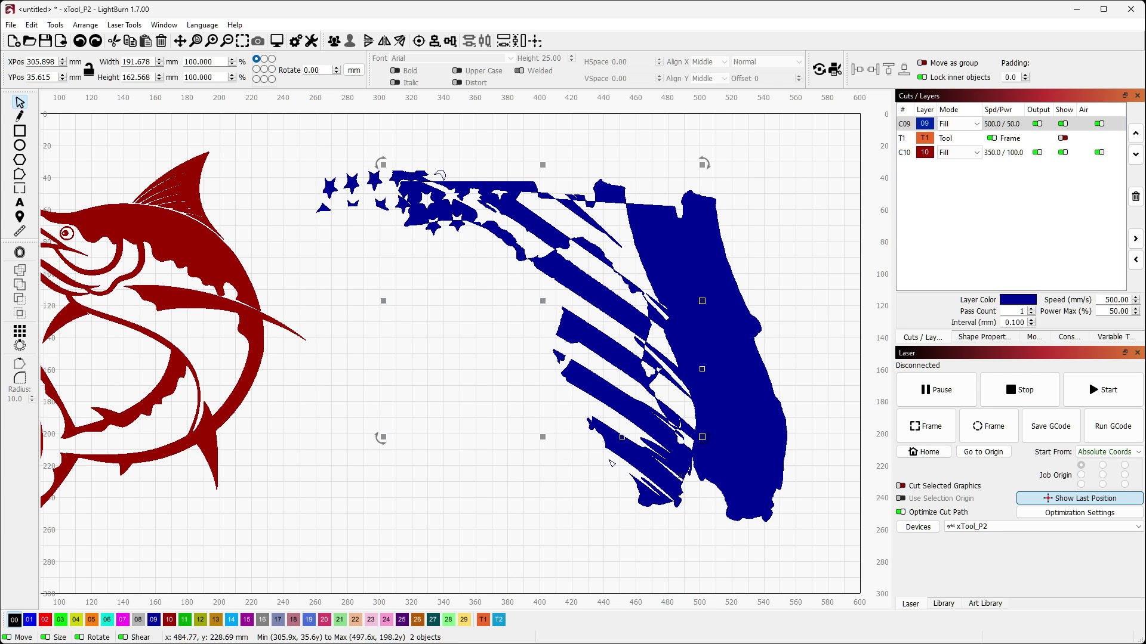
pyautogui.hotkey('ctrl', 'z')
pyautogui.hotkey('alt', 'b')
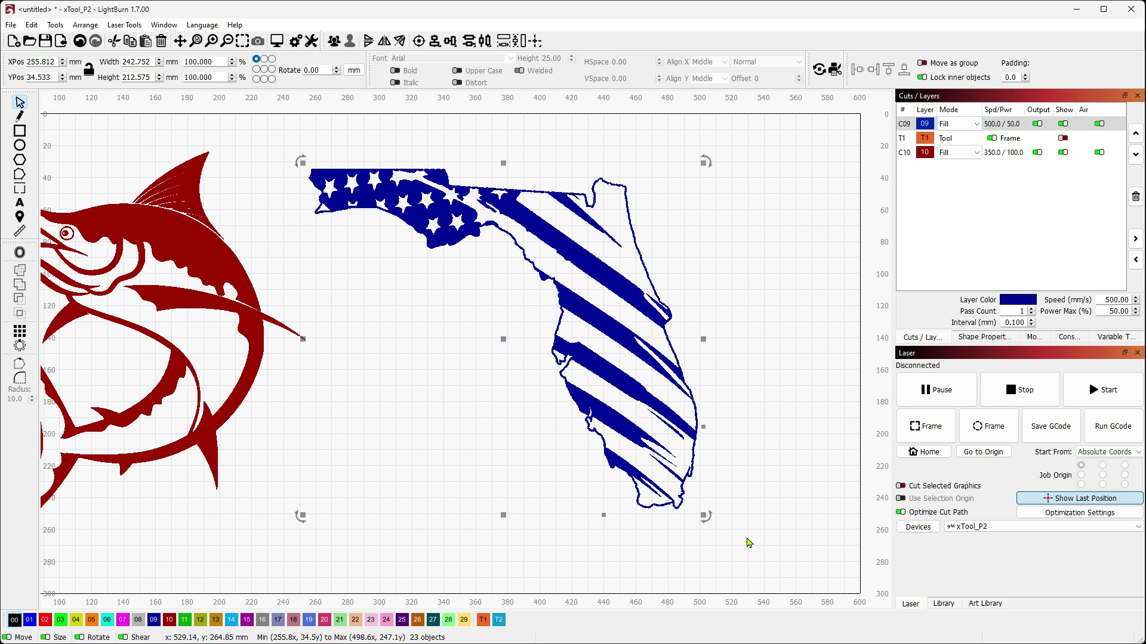
pyautogui.hotkey('ctrl', 'g')
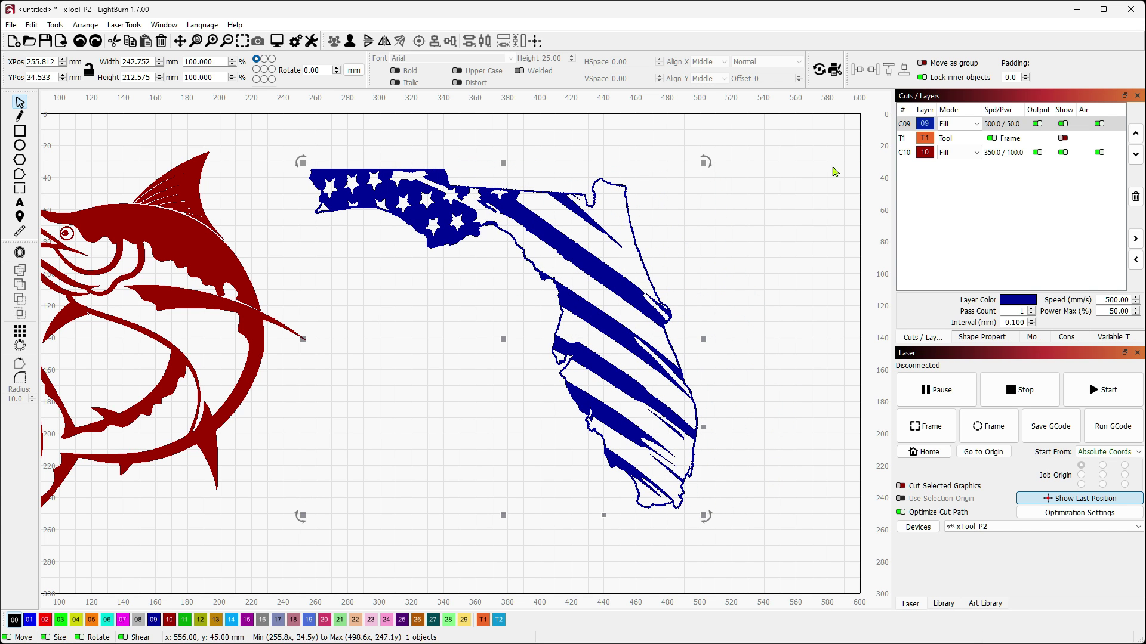
# - Show tool layer T1 again and mirror the sailfish horizontally
pyautogui.click(1064, 140)
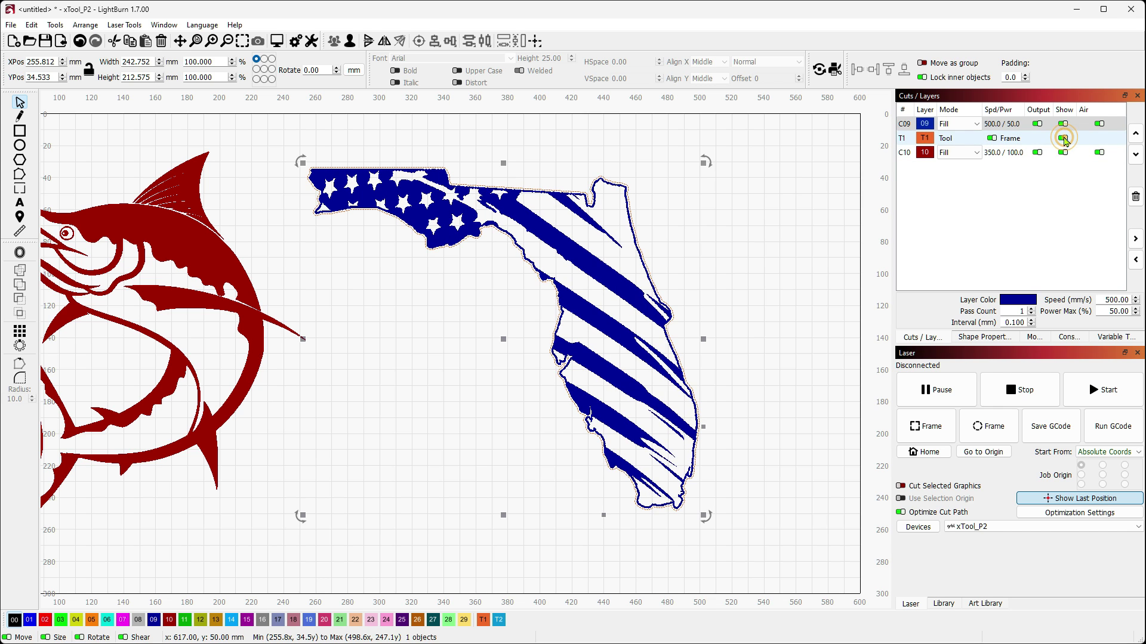
pyautogui.scroll(-2, 344, 388)
pyautogui.moveTo(204, 273); pyautogui.dragTo(234, 275)
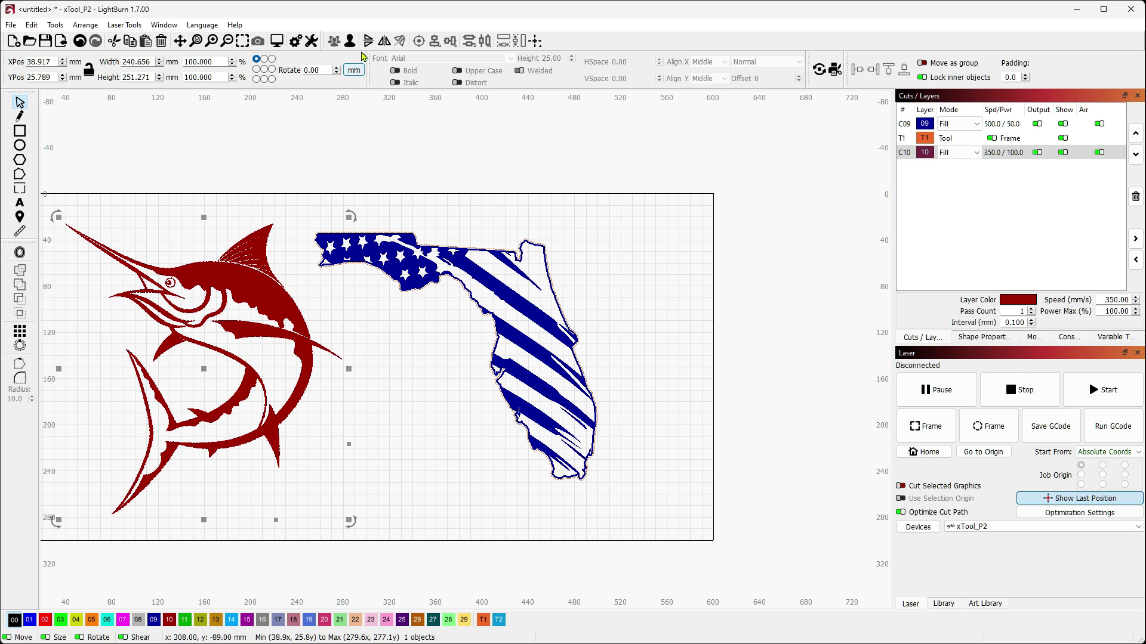
pyautogui.click(384, 41)
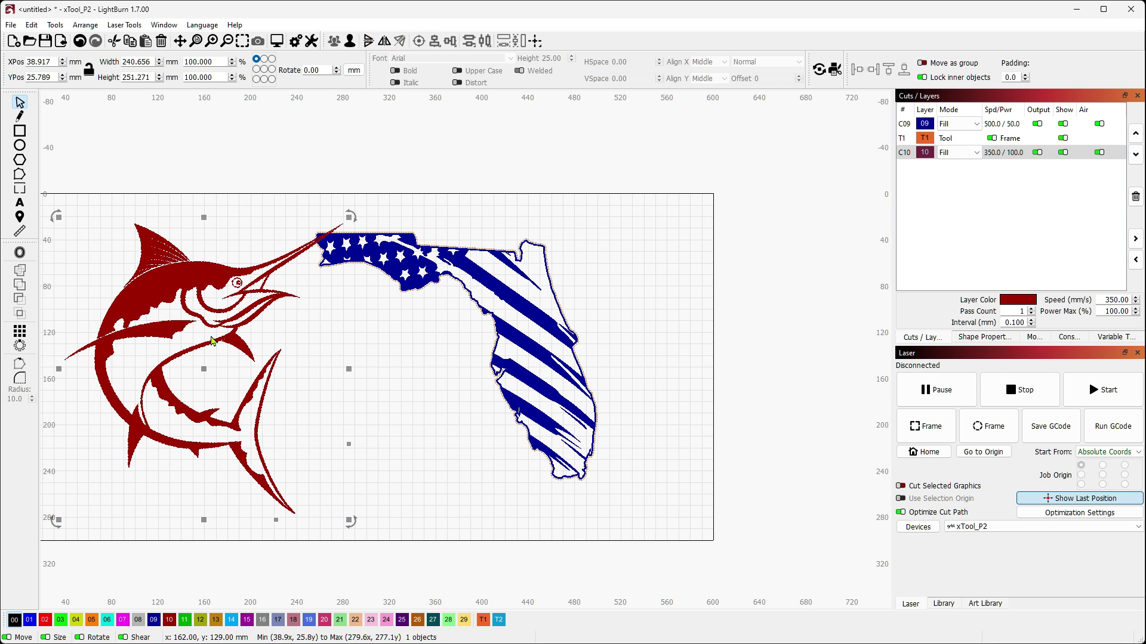
# - Place the mirrored sailfish over the Florida flag at about X 322, Y 22 mm
pyautogui.moveTo(161, 328); pyautogui.dragTo(500, 330)
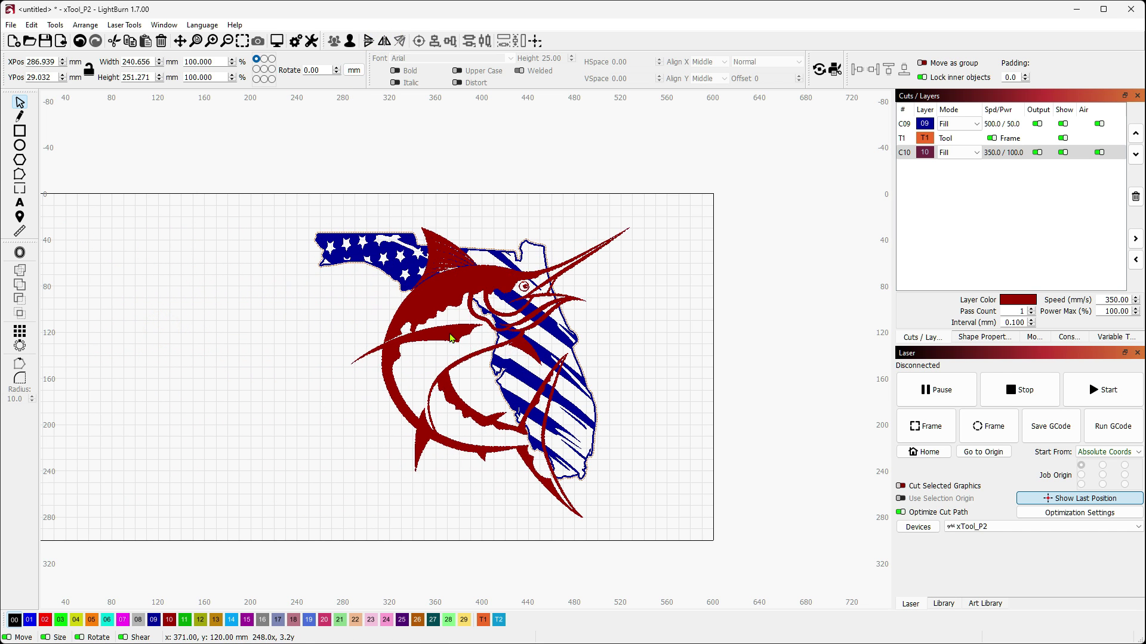
pyautogui.scroll(5, 483, 371)
pyautogui.moveTo(449, 410); pyautogui.dragTo(410, 423)
pyautogui.scroll(5, 458, 399)
pyautogui.scroll(4, 461, 394)
pyautogui.scroll(-3, 409, 424)
pyautogui.moveTo(575, 511); pyautogui.dragTo(339, 435)
pyautogui.scroll(-7, 411, 386)
pyautogui.scroll(-1, 310, 388)
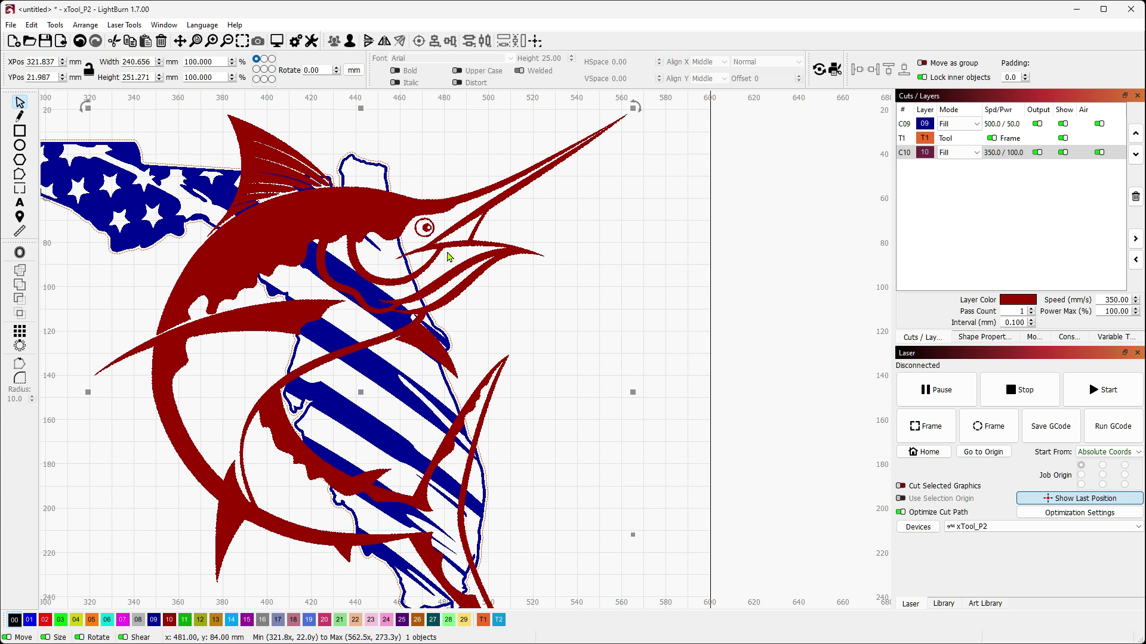
pyautogui.scroll(-1, 504, 492)
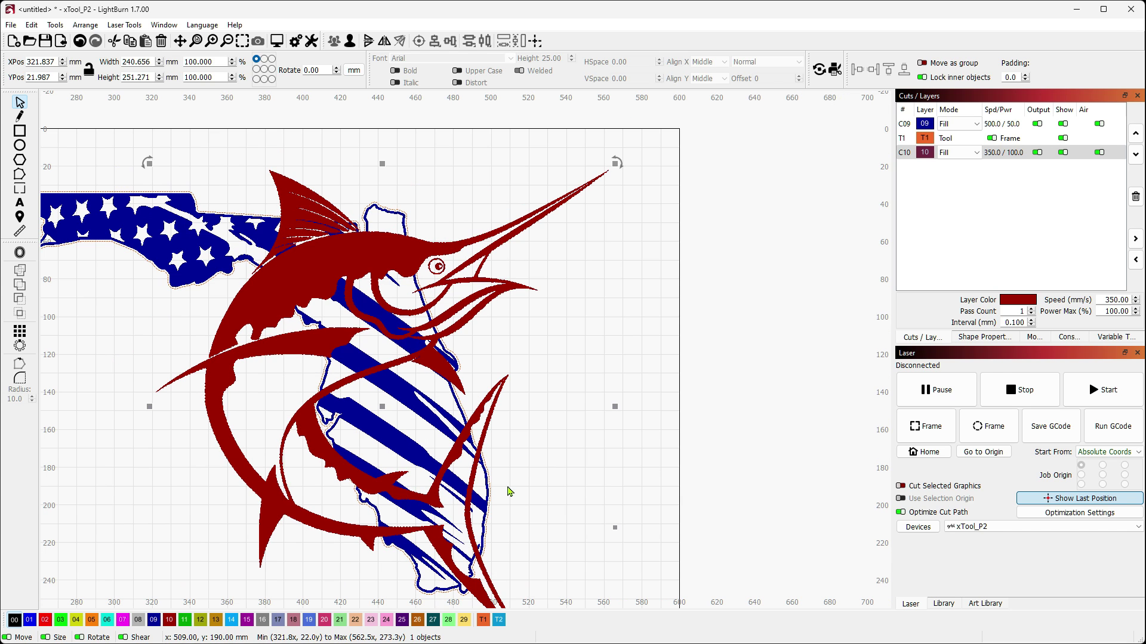
# - Offset the sailfish outward by 1.00 mm with the Corner style, outer shapes only and Optimize / Simplify results enabled
pyautogui.click(92, 307)
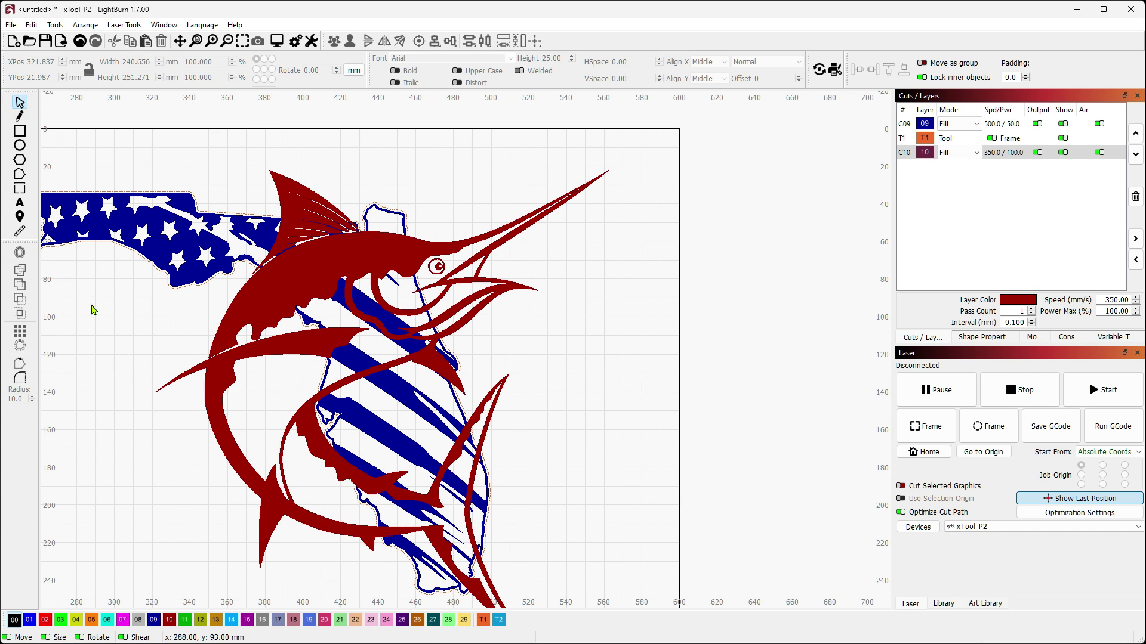
pyautogui.click(271, 297)
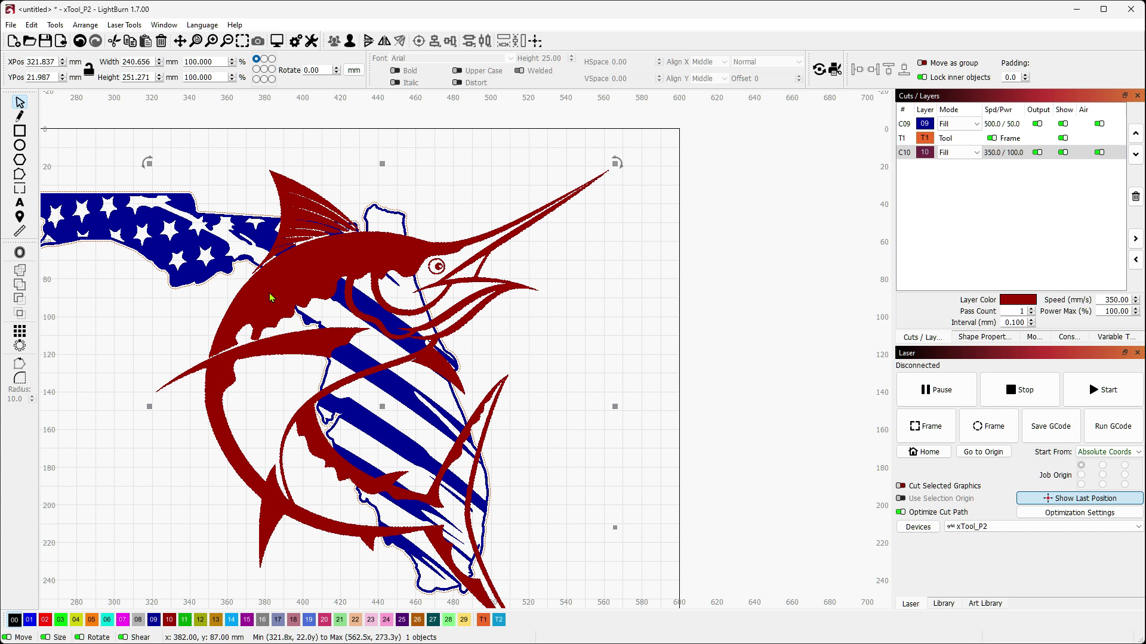
pyautogui.click(21, 253)
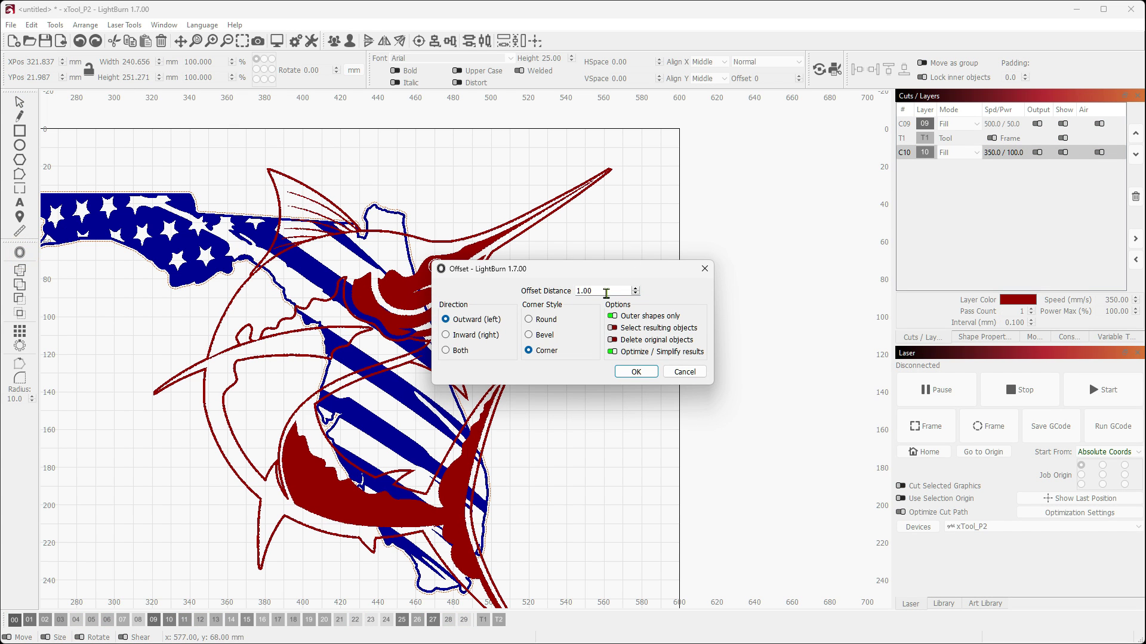
pyautogui.click(636, 372)
# - Assign the sailfish's offset outline to tool layer T1
pyautogui.scroll(8, 412, 243)
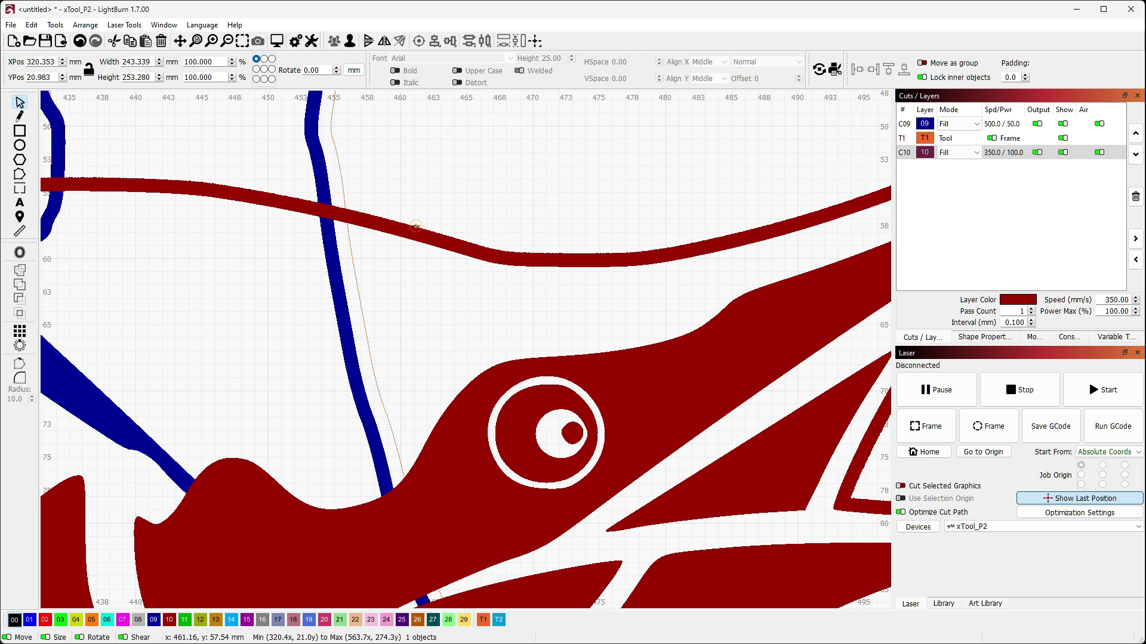
pyautogui.click(483, 620)
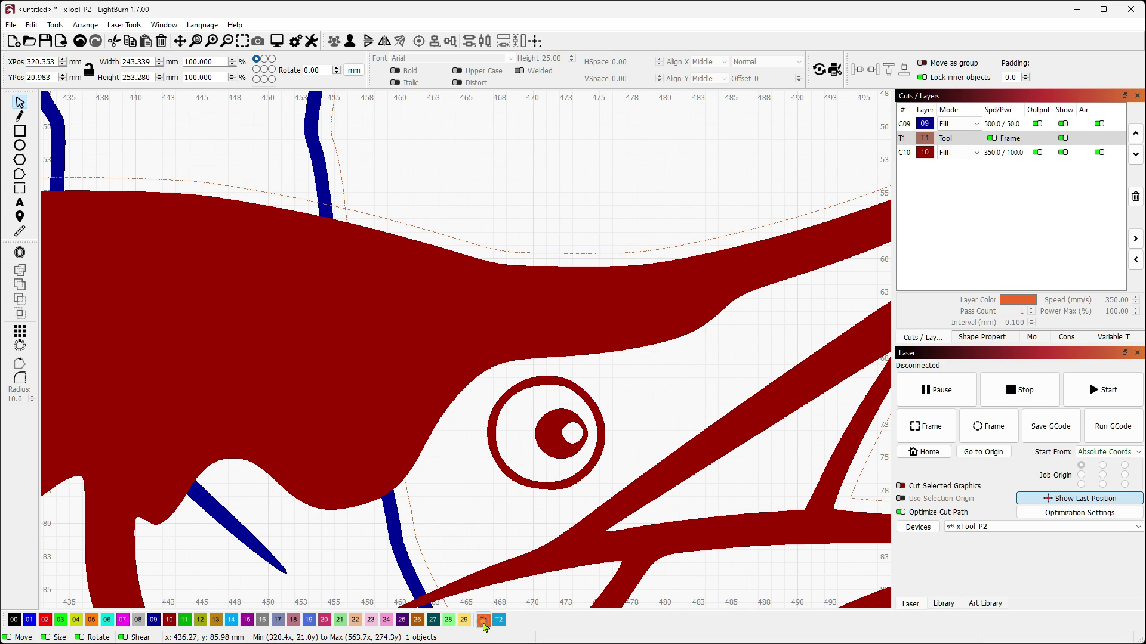
pyautogui.click(475, 244)
pyautogui.scroll(-9, 476, 244)
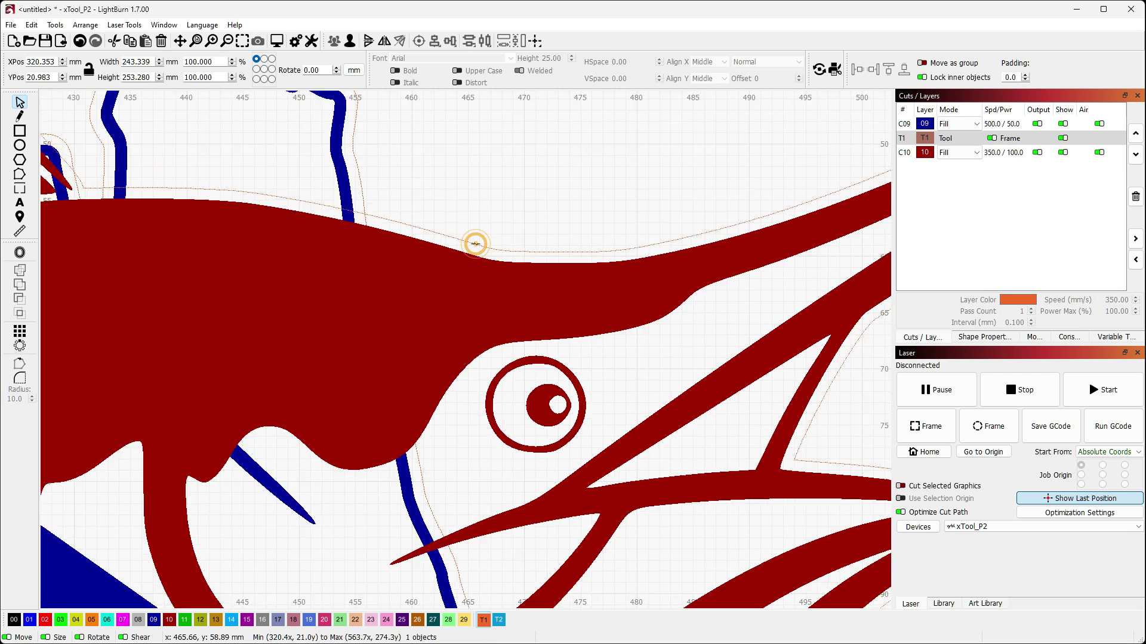
pyautogui.click(439, 255)
pyautogui.click(482, 195)
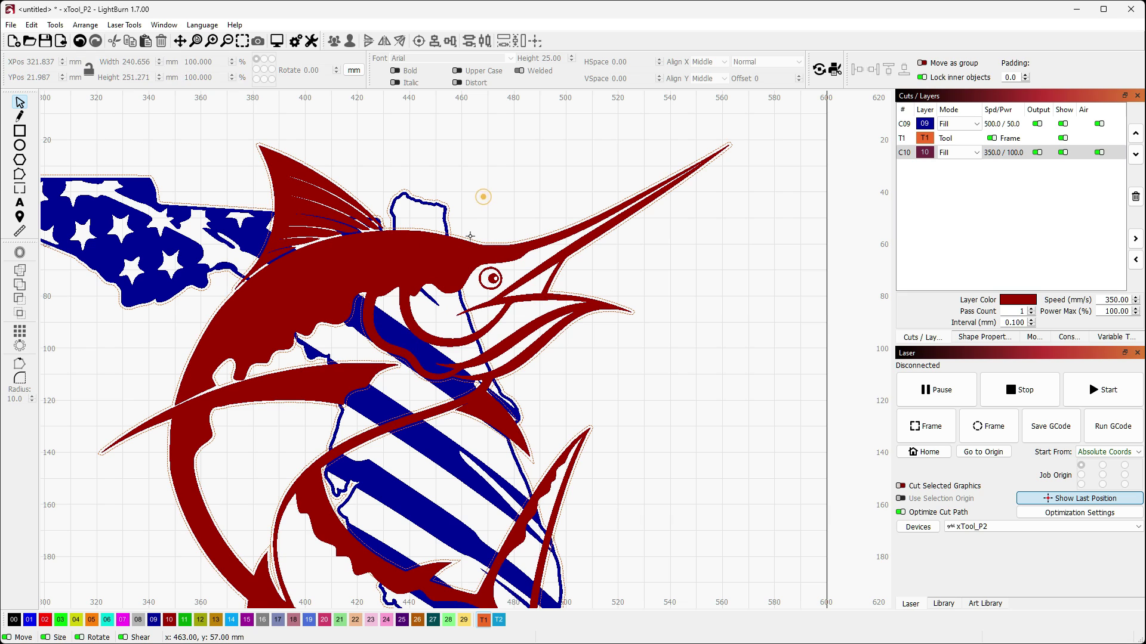
# - Hide layers C09 and C10 and move tool layer T1 below them in the layer order
pyautogui.click(1063, 123)
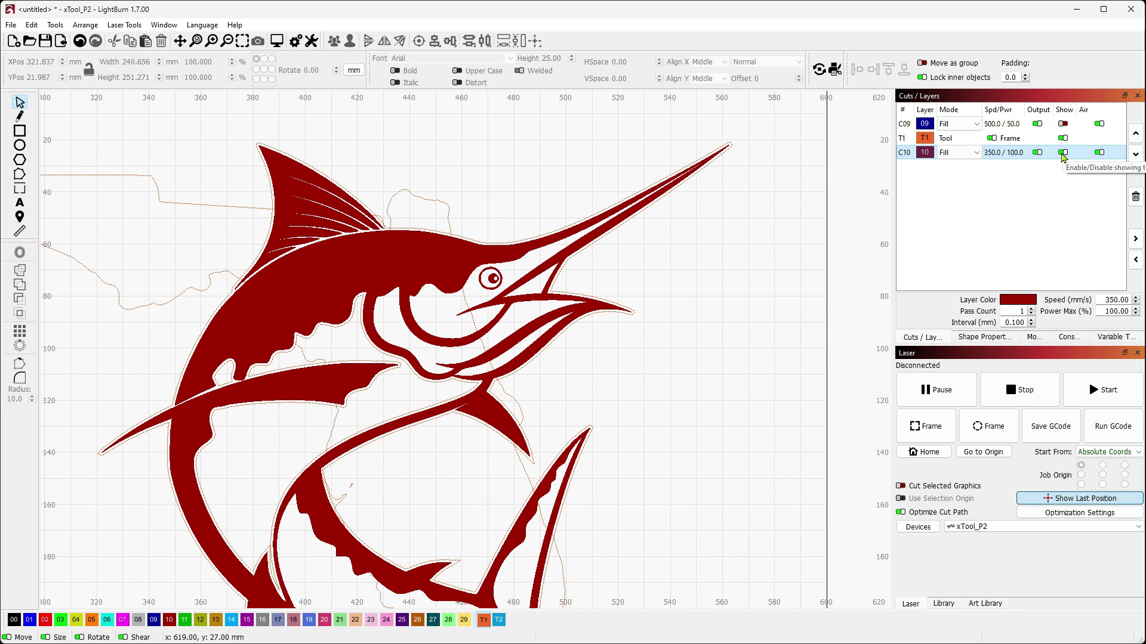
pyautogui.click(1063, 153)
pyautogui.click(941, 141)
pyautogui.click(1135, 155)
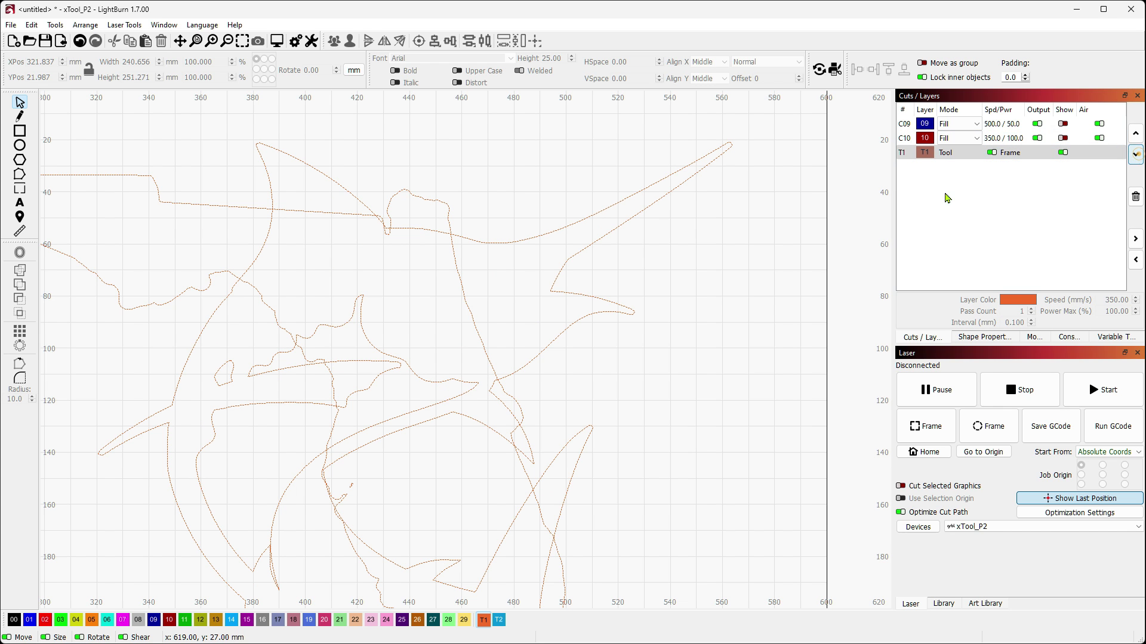
# - Reassign the sailfish's offset outline to tool layer T2 and hide layer T1
pyautogui.click(494, 243)
pyautogui.scroll(-1, 500, 295)
pyautogui.scroll(-1, 500, 295)
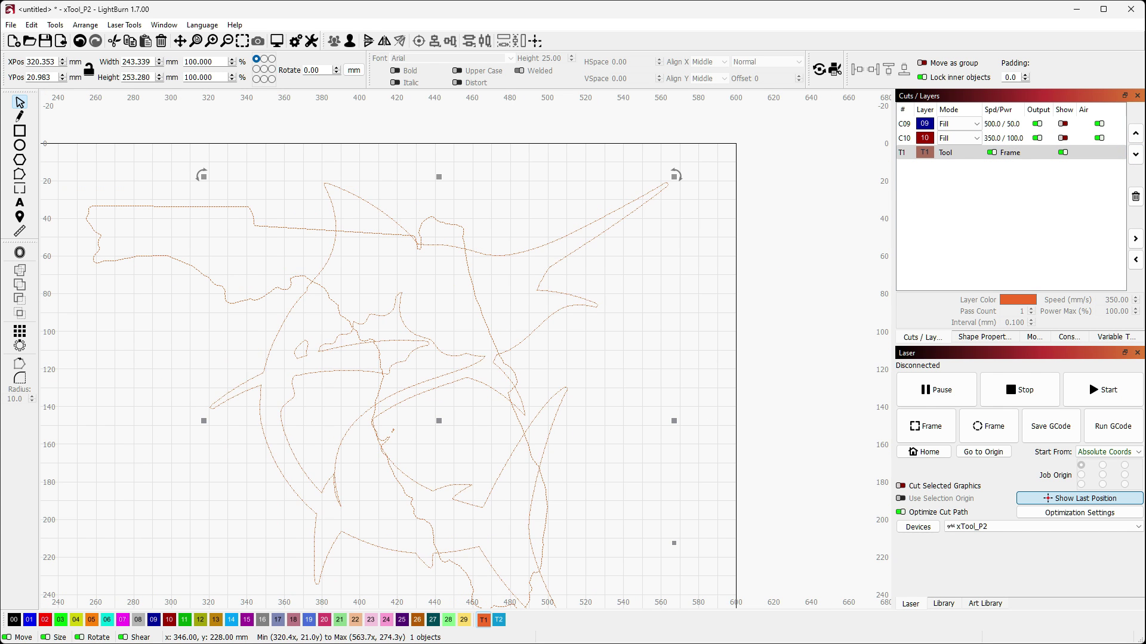
pyautogui.click(500, 621)
pyautogui.click(157, 428)
pyautogui.click(1063, 153)
pyautogui.scroll(-1, 609, 409)
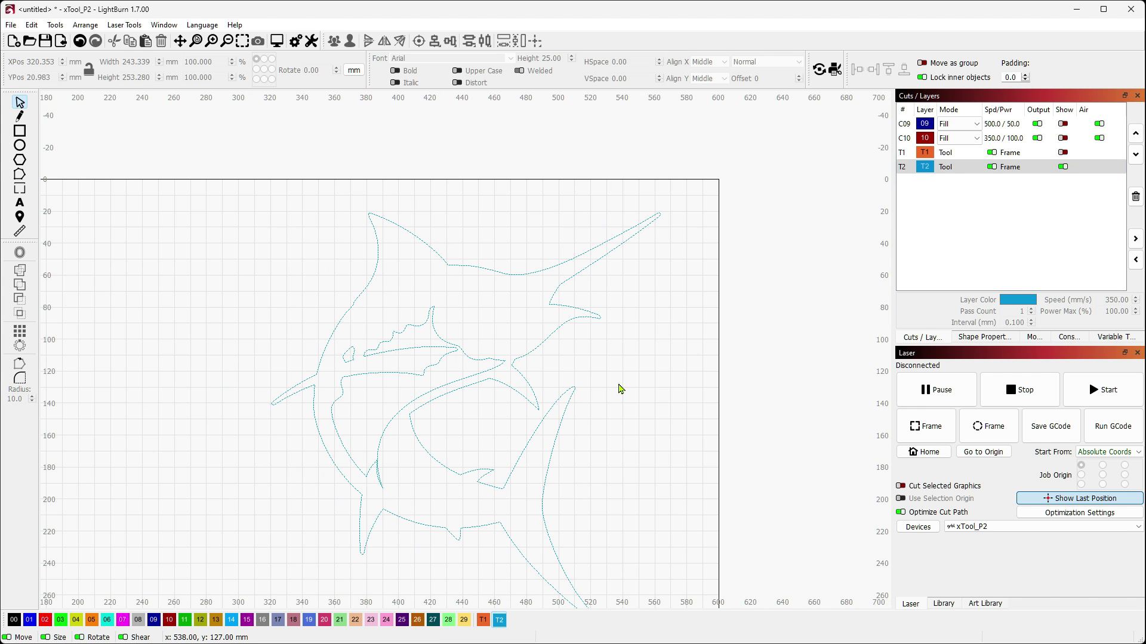
# - Ungroup the sailfish's offset outline and delete the inner body contour and the small loop beside it
pyautogui.click(546, 339)
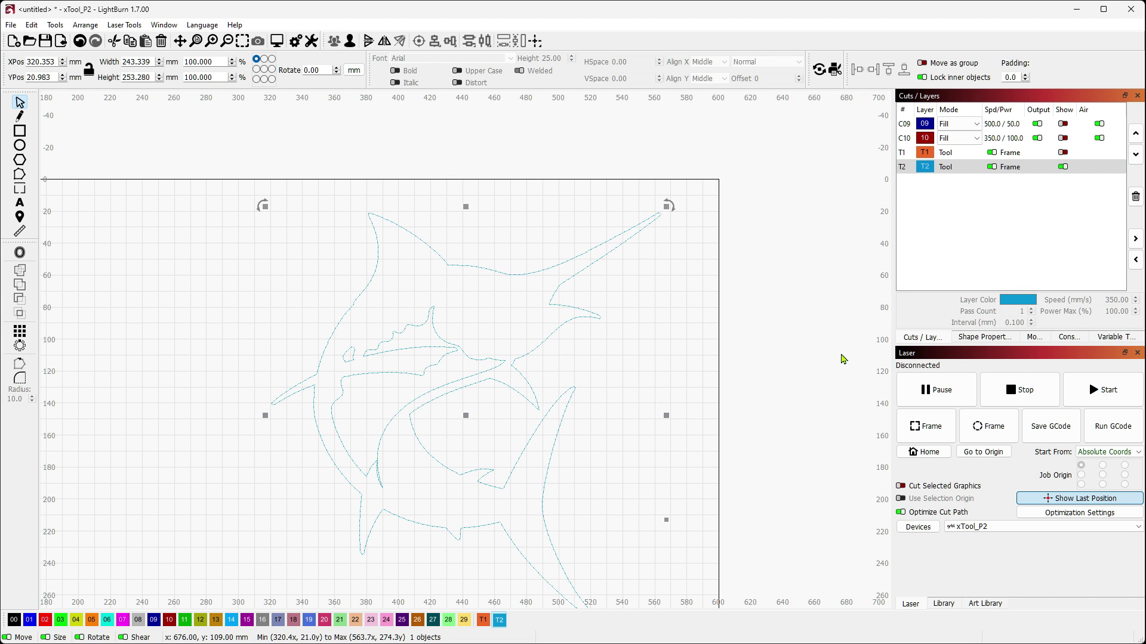
pyautogui.click(334, 41)
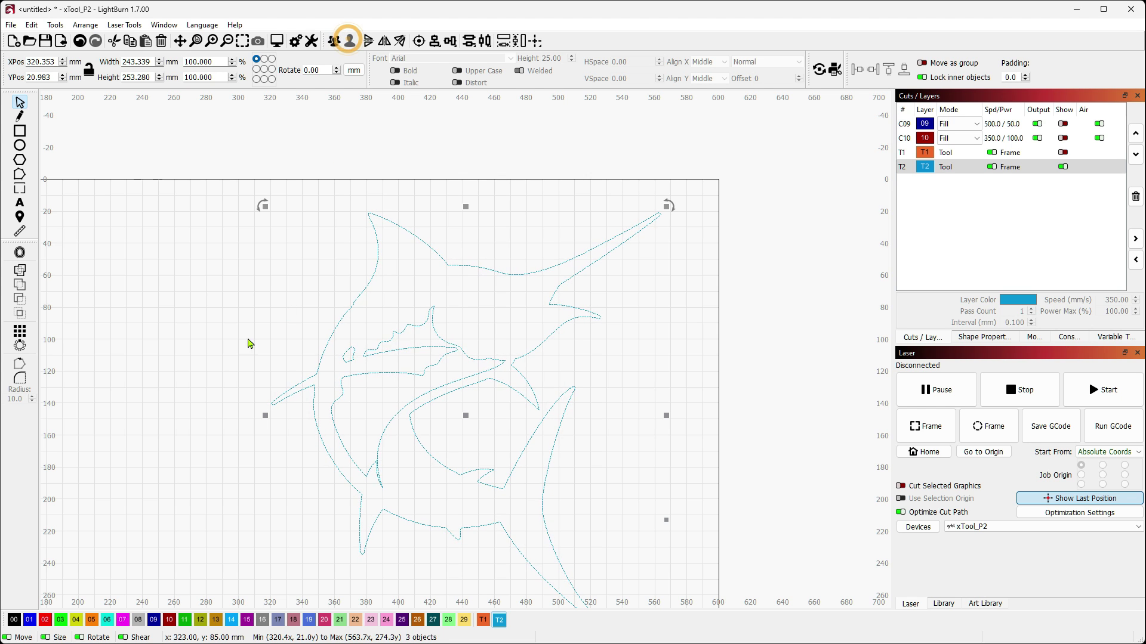
pyautogui.click(217, 369)
pyautogui.click(415, 347)
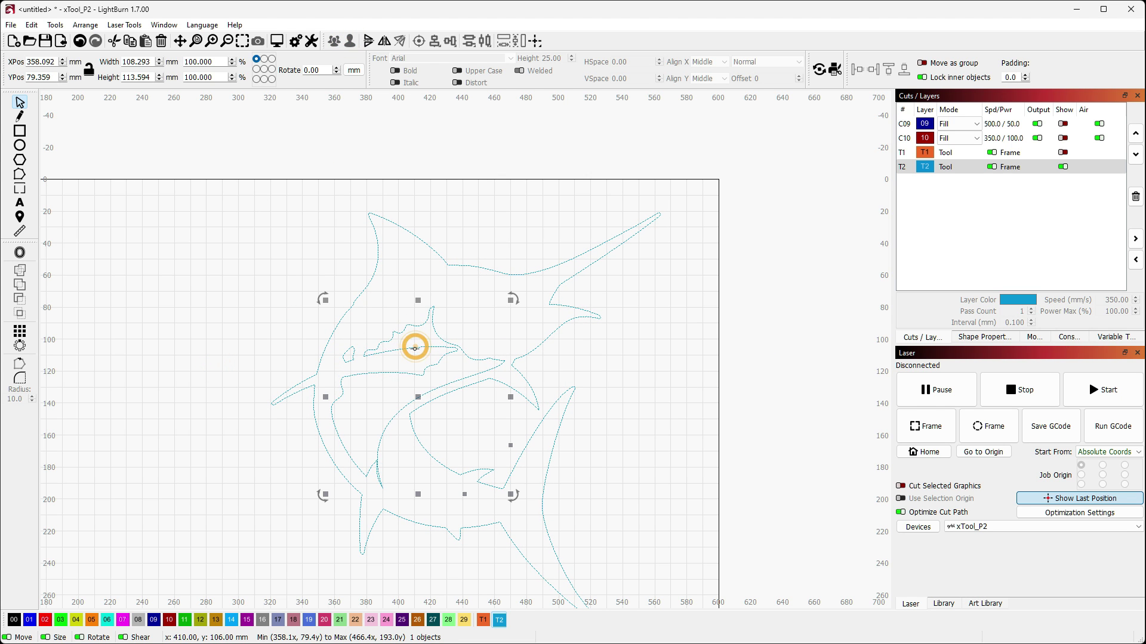
pyautogui.press('Delete')
pyautogui.click(364, 350)
pyautogui.press('Delete')
# - Show layers T1, C10 and C09 over the sailfish outline and switch the view to wireframe rendering
pyautogui.scroll(-2, 620, 442)
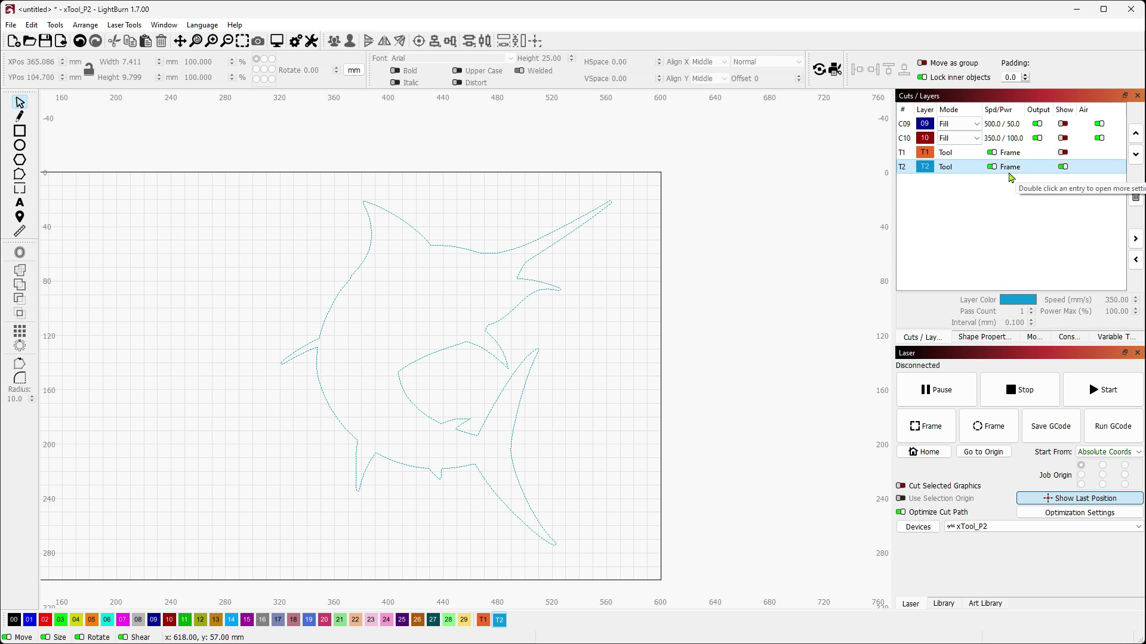
pyautogui.click(1062, 154)
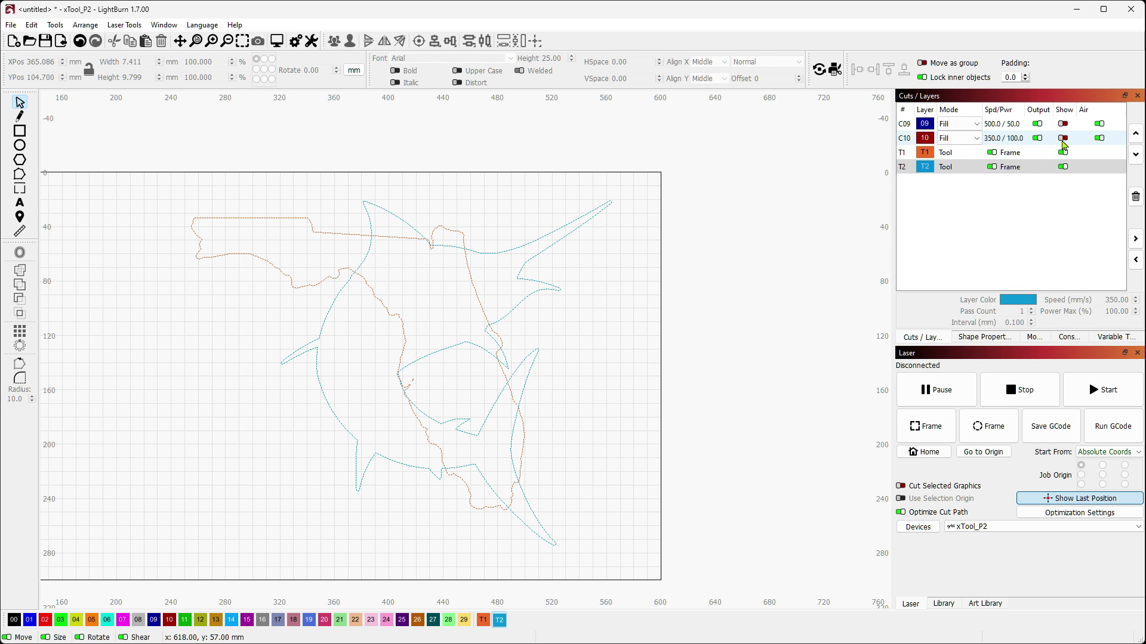
pyautogui.click(1063, 140)
pyautogui.click(1063, 125)
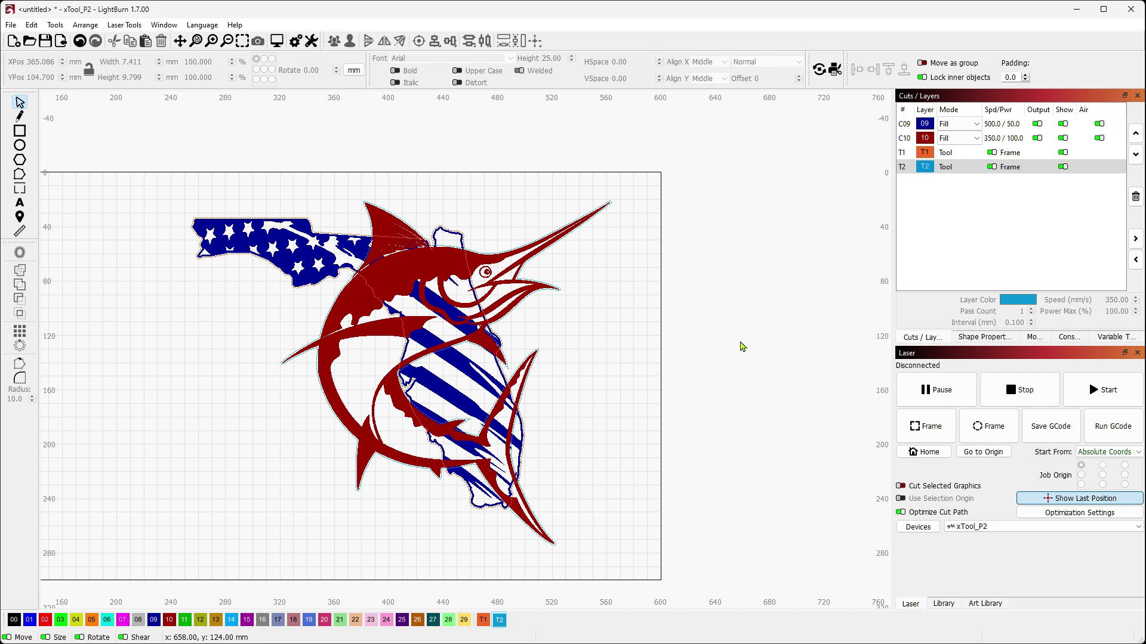
pyautogui.hotkey('alt', 'shift', 'w')
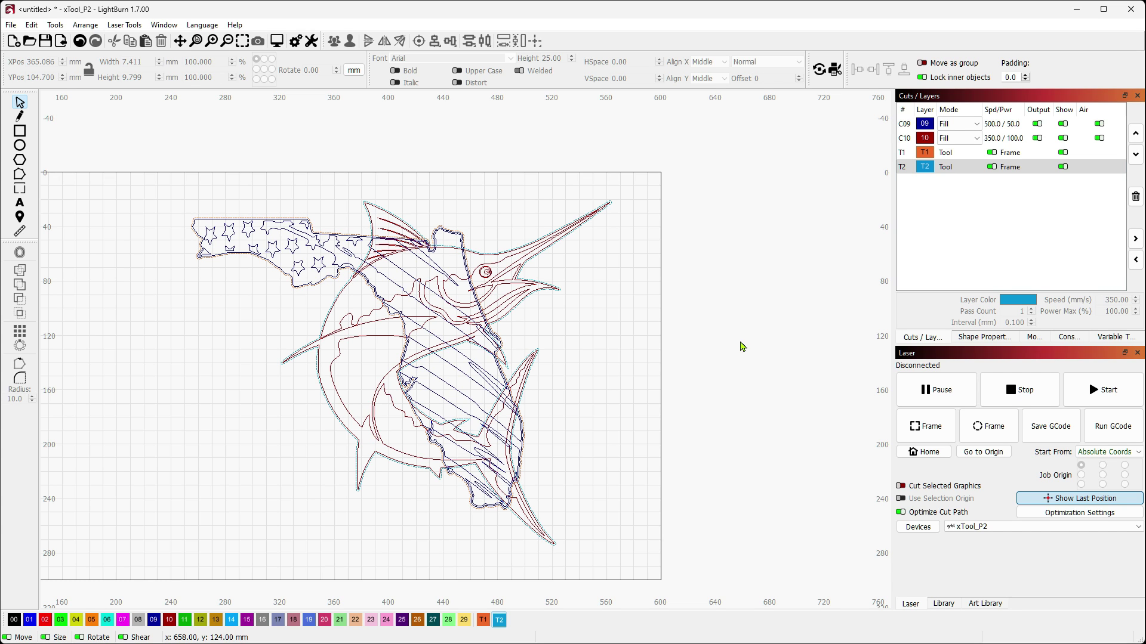
# - Hide layers T1, C10 and C09, leaving only the T2 outline displayed
pyautogui.click(1063, 153)
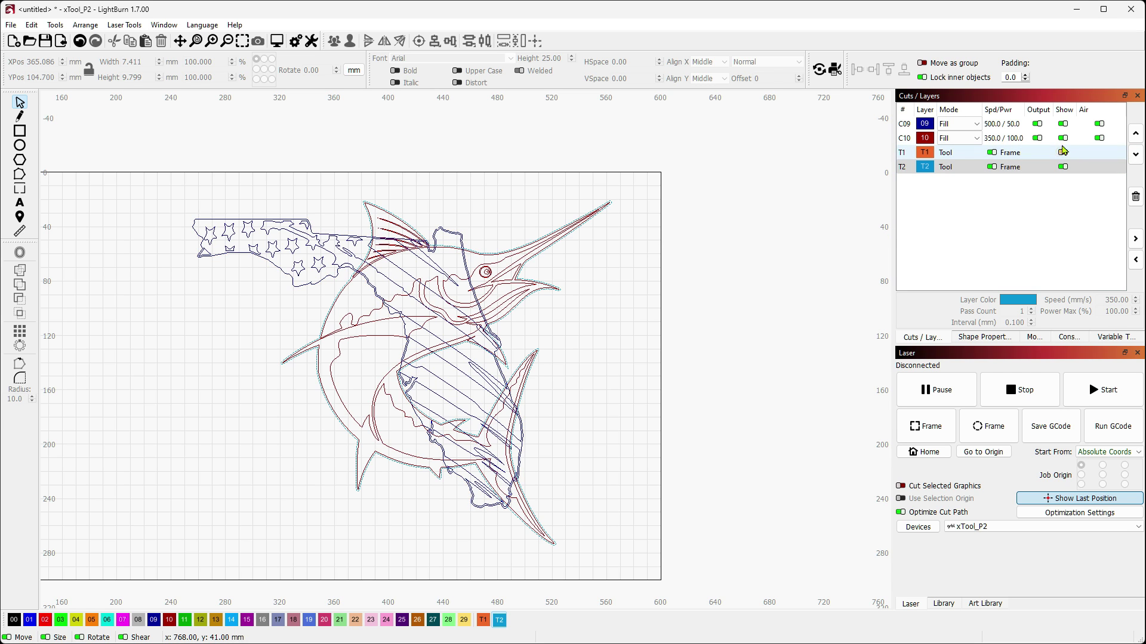
pyautogui.click(1063, 138)
pyautogui.click(1063, 123)
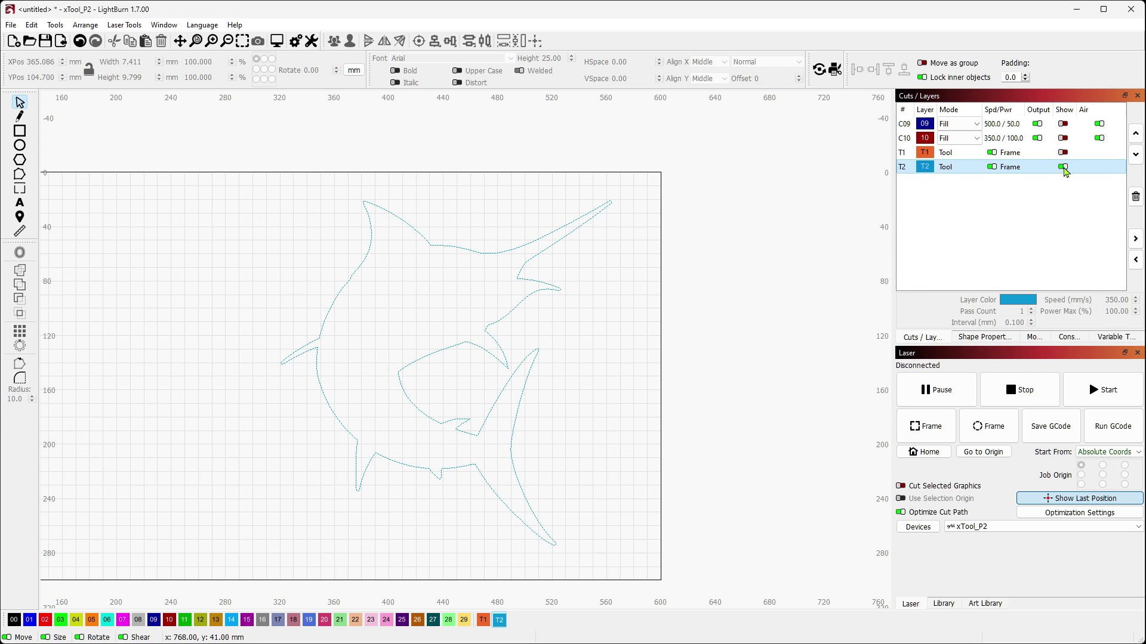
# - Undo the deletion of the inner body contour and the small loop beside it
pyautogui.hotkey('ctrl', 'z')
pyautogui.hotkey('ctrl', 'z')
pyautogui.hotkey('ctrl', 'z')
pyautogui.hotkey('ctrl', 'z')
pyautogui.hotkey('ctrl', 'z')
pyautogui.hotkey('ctrl', 'z')
pyautogui.hotkey('ctrl', 'z')
pyautogui.hotkey('ctrl', 'z')
pyautogui.hotkey('ctrl', 'z')
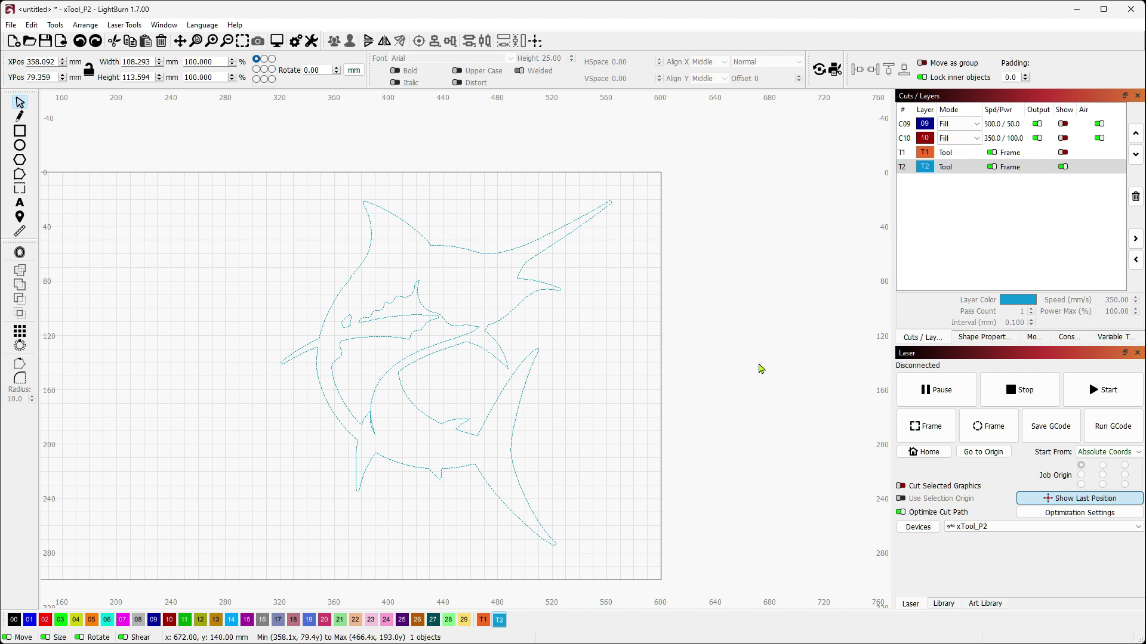
# - Examine the inner body contour and the surrounding parts of the sailfish's offset outline up close
pyautogui.click(757, 366)
pyautogui.click(387, 338)
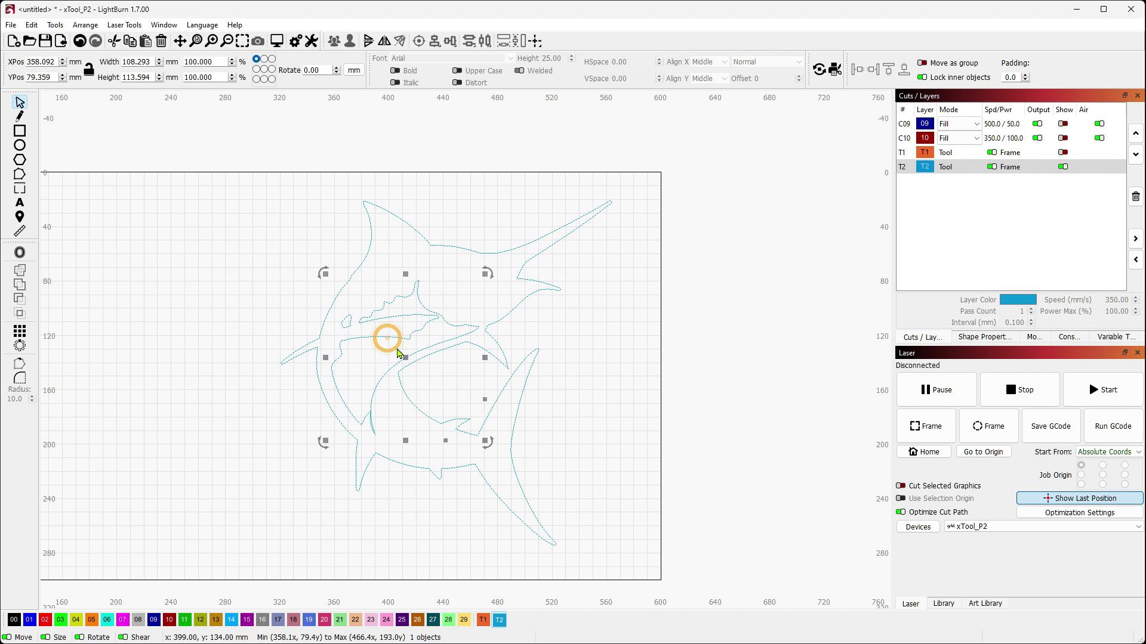
pyautogui.scroll(3, 391, 366)
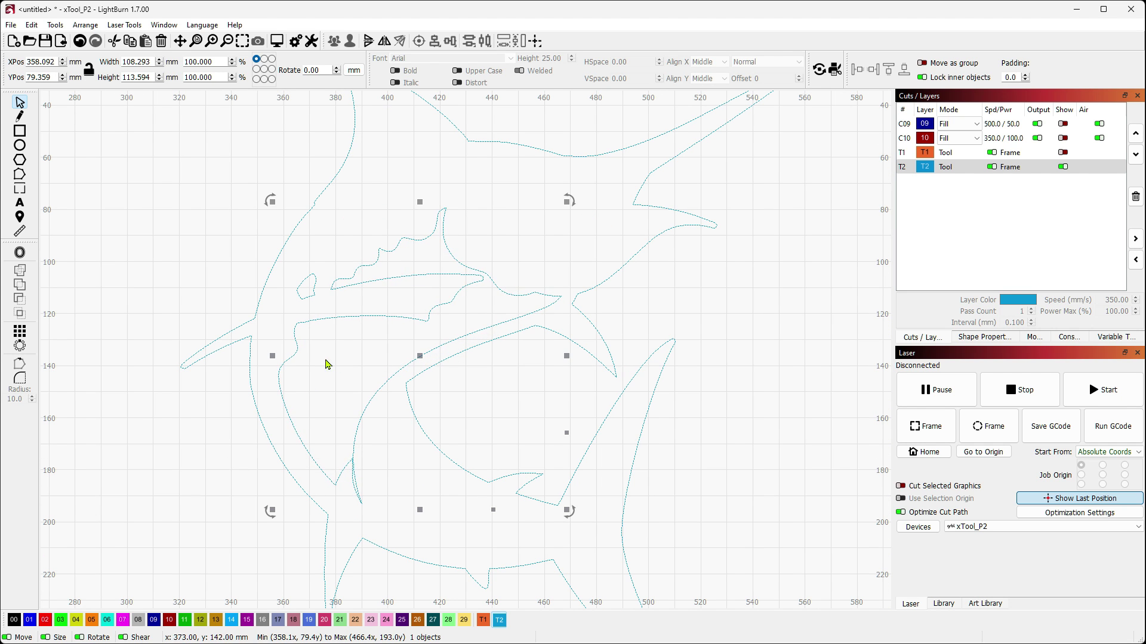
pyautogui.click(519, 240)
pyautogui.click(609, 276)
pyautogui.click(505, 293)
pyautogui.scroll(-3, 505, 293)
pyautogui.click(660, 330)
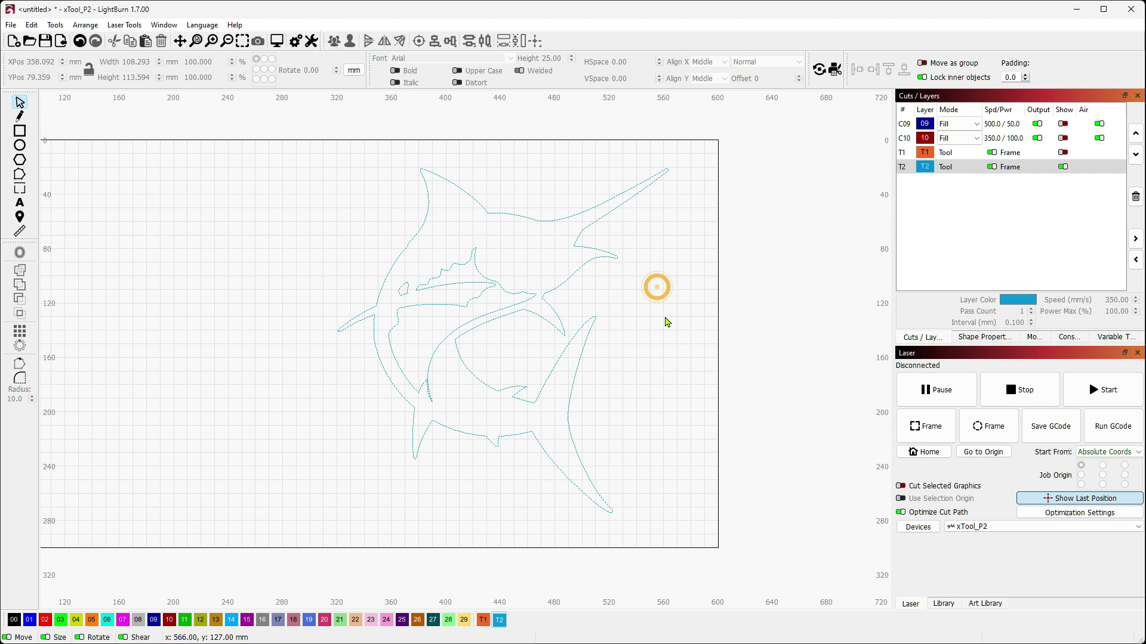
pyautogui.scroll(2, 663, 296)
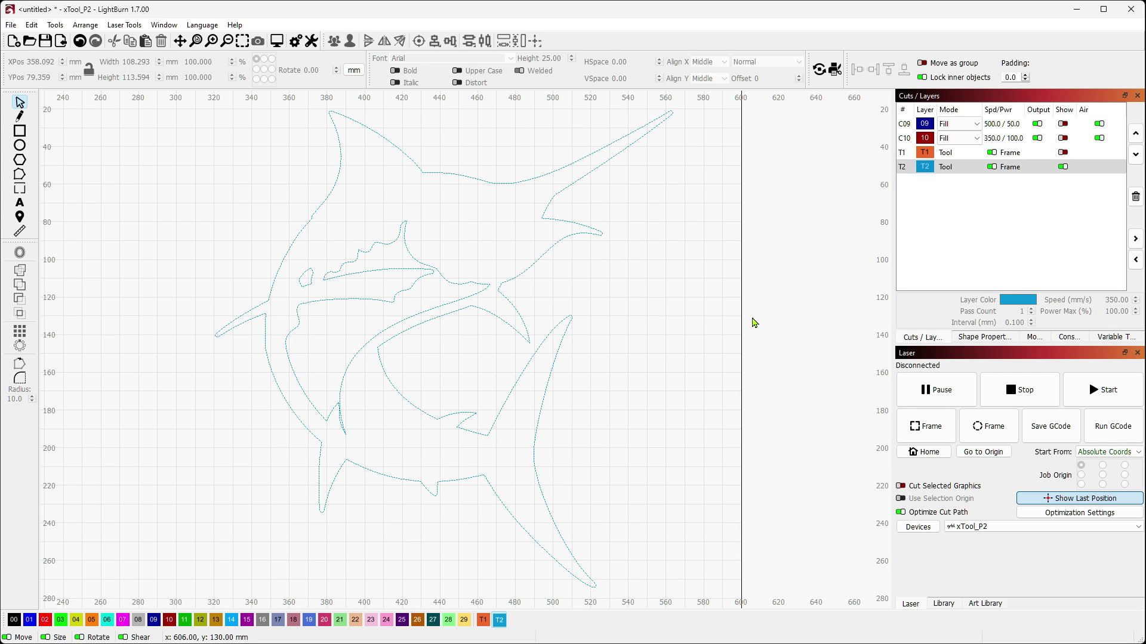
# - Delete the restored inner body contour and the small loop from the sailfish's offset outline
pyautogui.click(383, 267)
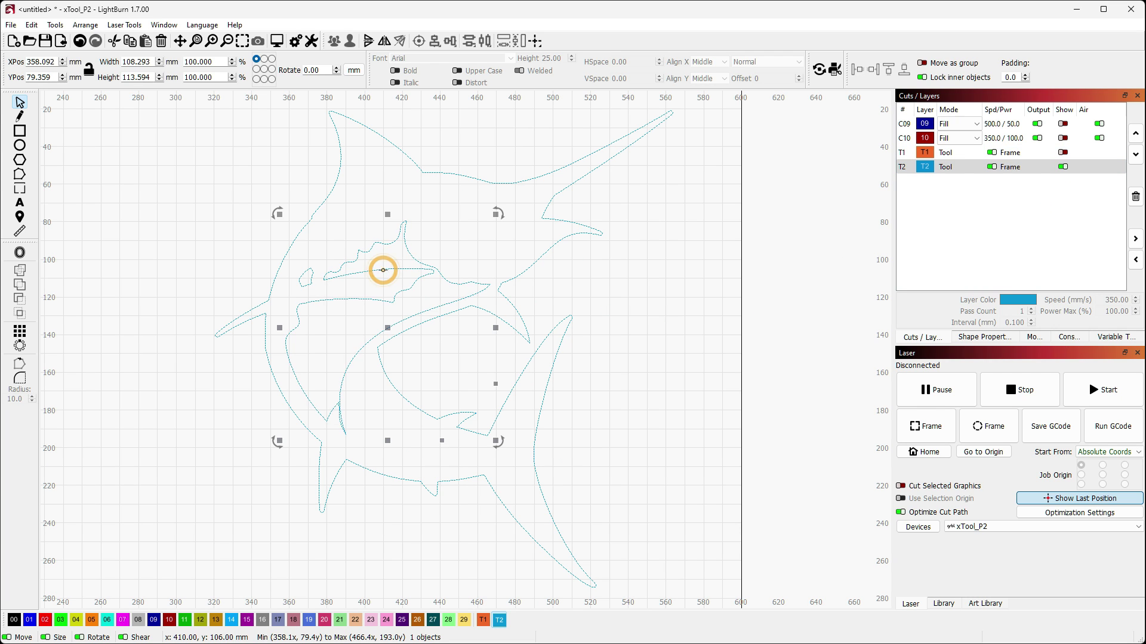
pyautogui.press('Delete')
pyautogui.click(308, 282)
pyautogui.press('Delete')
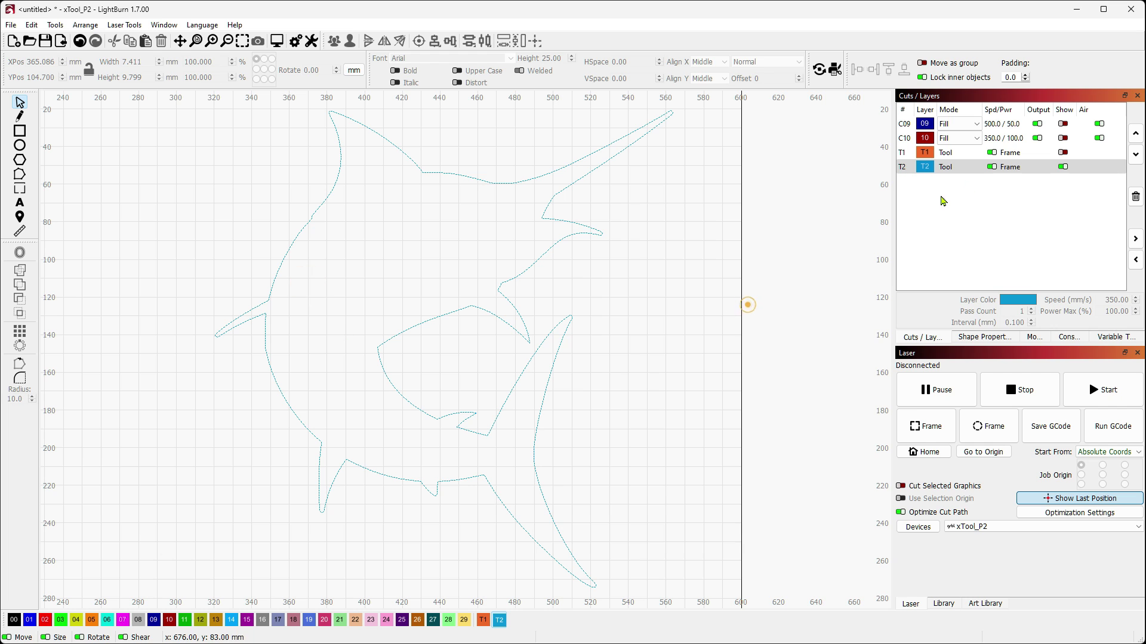
# - Show layers C10 and C09, keep T1 hidden, and switch the view to filled rendering
pyautogui.click(1062, 152)
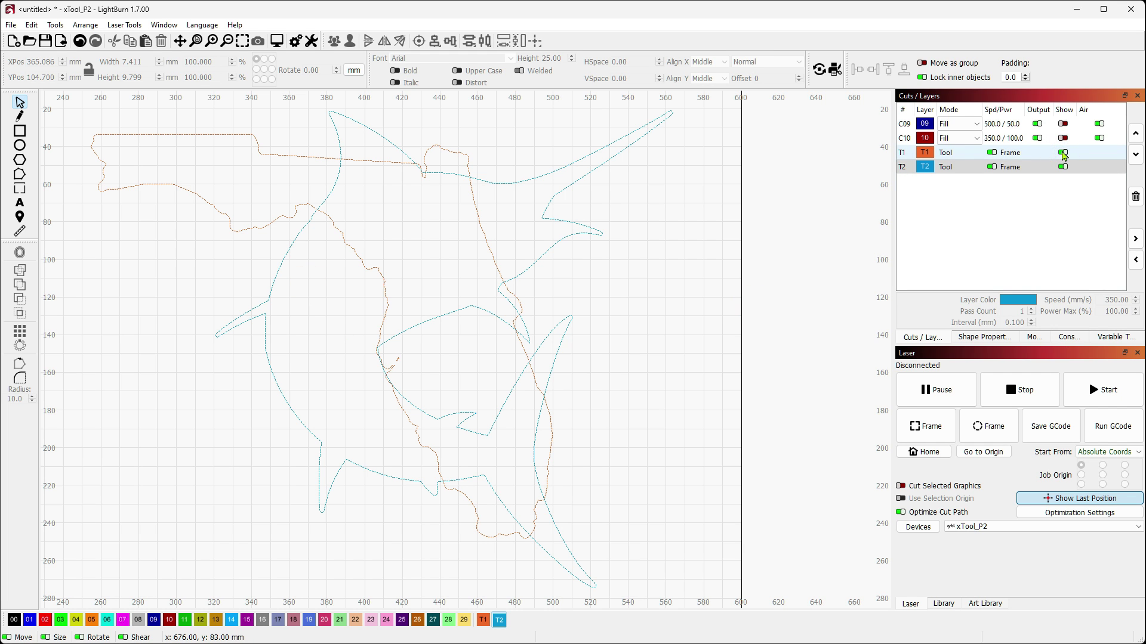
pyautogui.click(1063, 153)
pyautogui.click(1063, 138)
pyautogui.click(1063, 123)
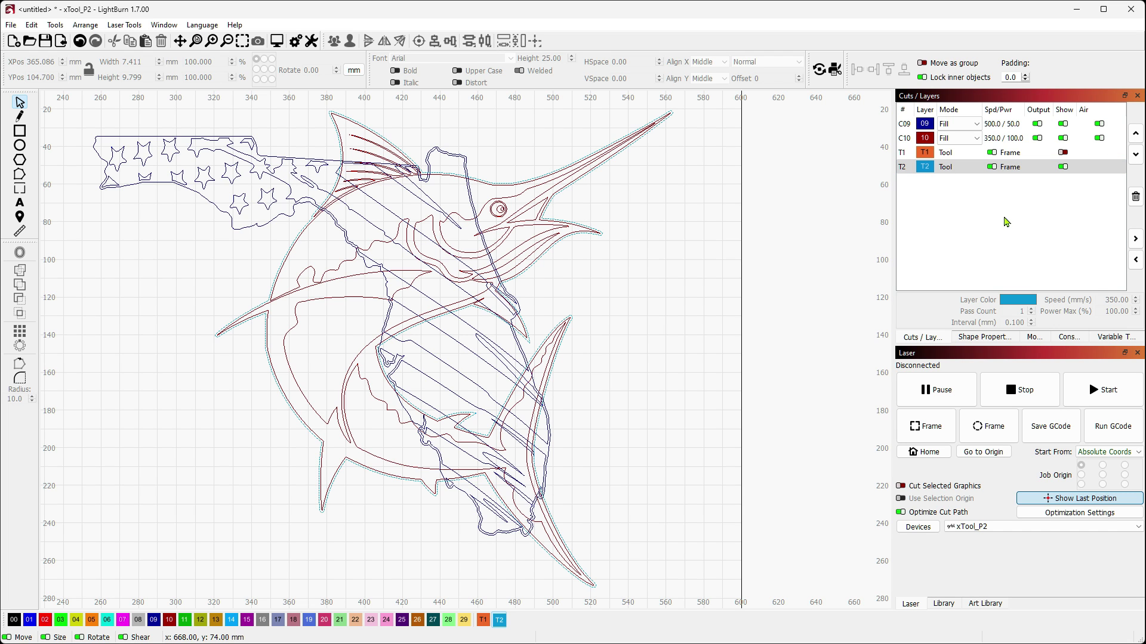
pyautogui.hotkey('shift', 'alt', 'w')
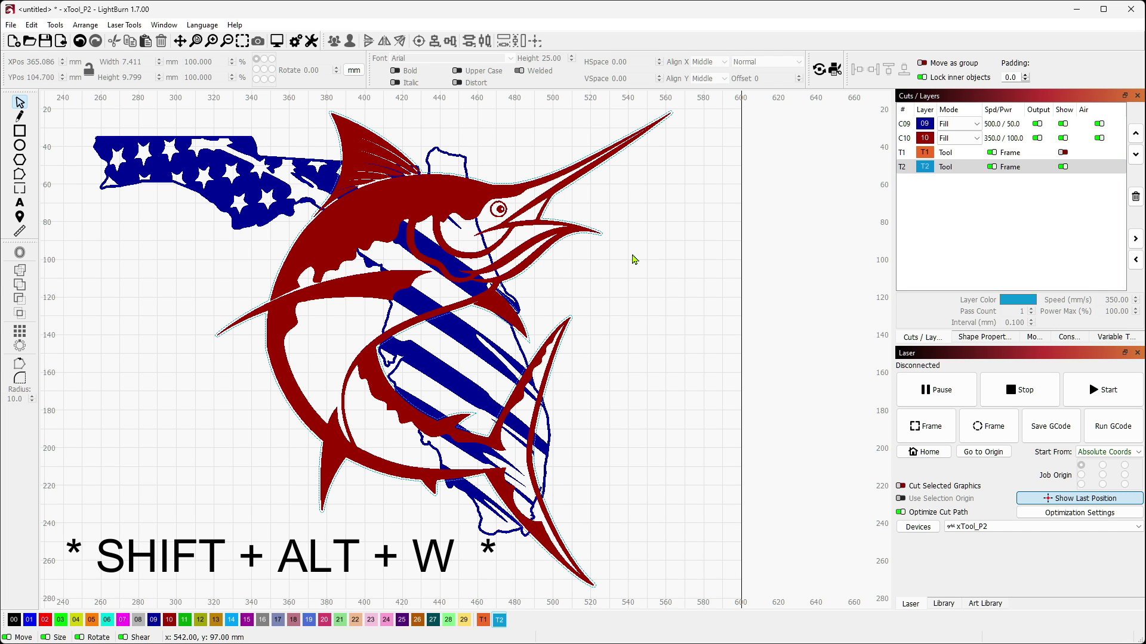
pyautogui.hotkey('shift', 'alt', 'w')
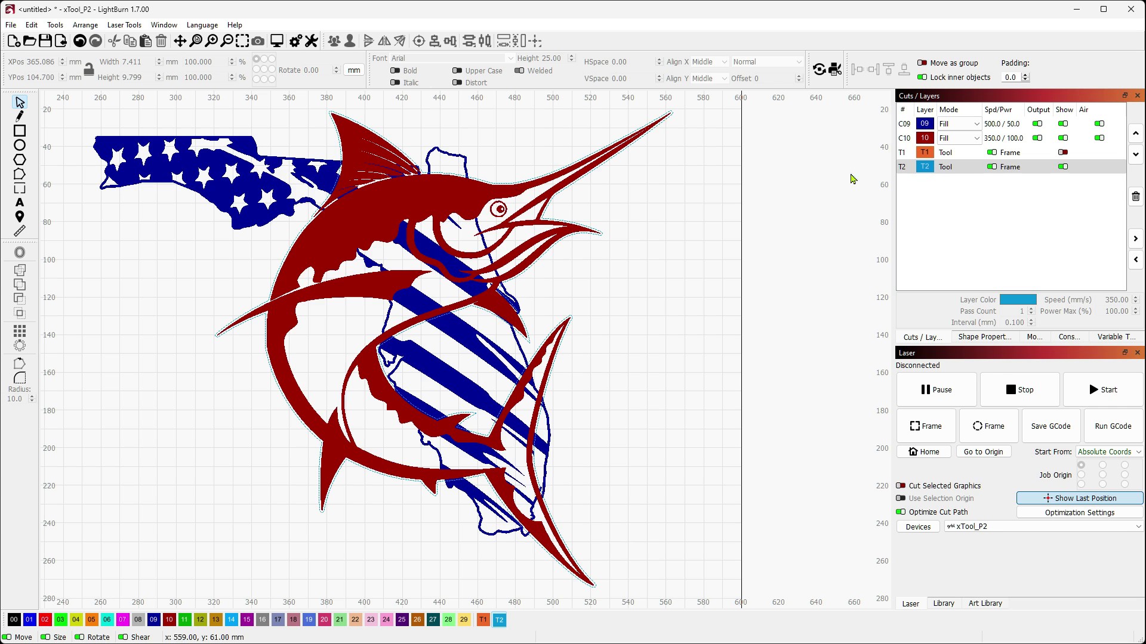
# - Switch layer C10 to Line mode and back to Fill, and toggle the view between wireframe and filled rendering
pyautogui.click(966, 137)
pyautogui.click(963, 148)
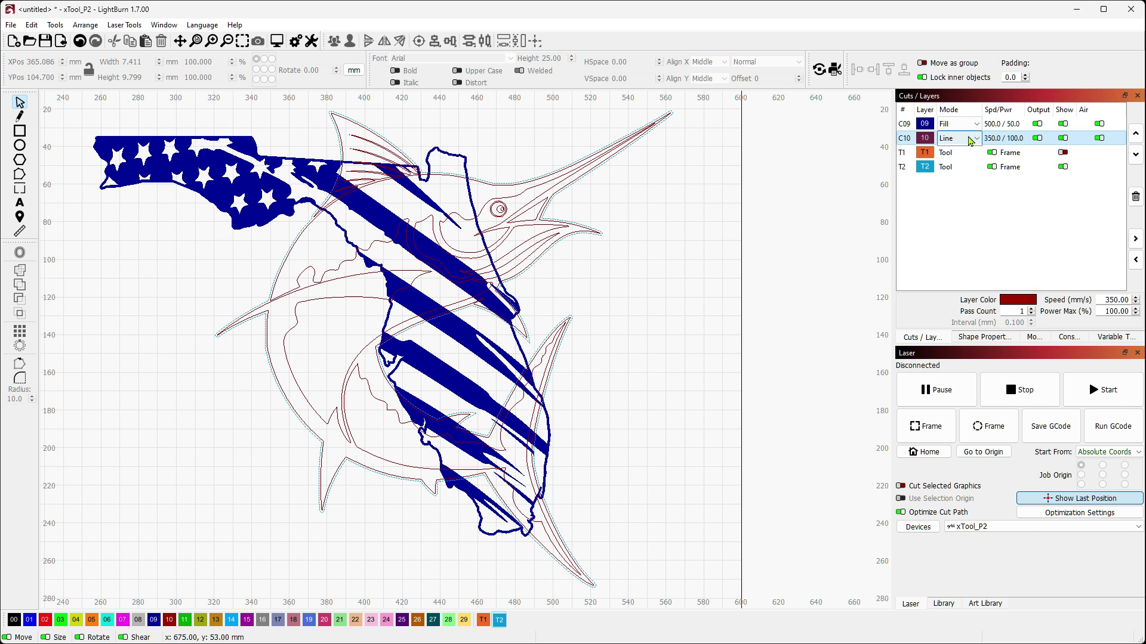
pyautogui.click(965, 139)
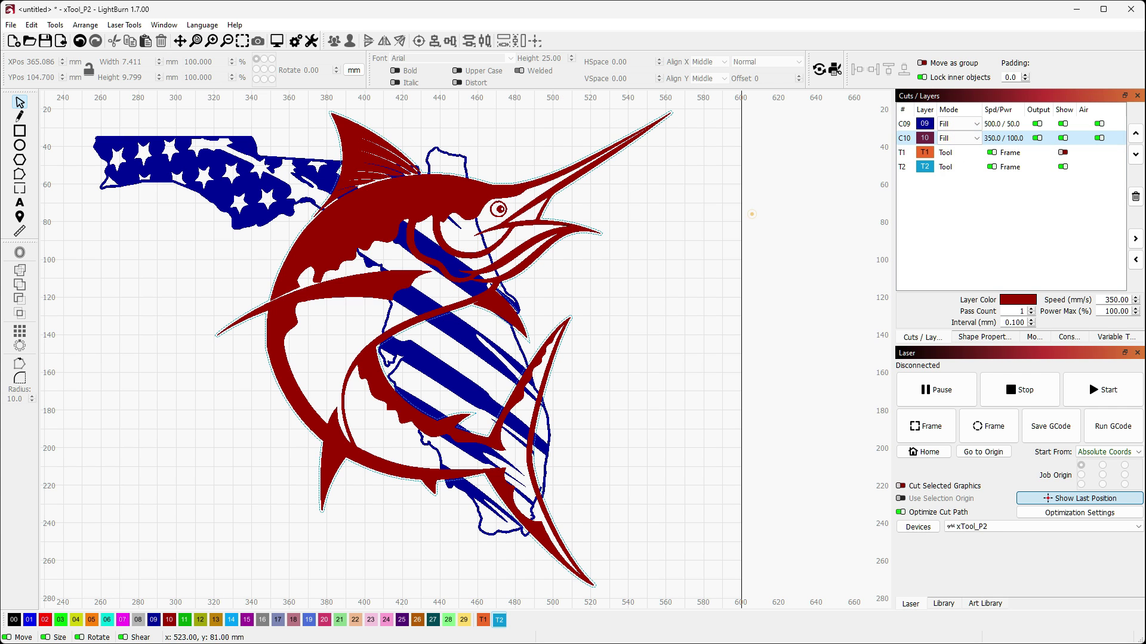
pyautogui.click(752, 214)
pyautogui.hotkey('alt', 'shift', 'w')
pyautogui.hotkey('alt', 'shift', 'w')
pyautogui.hotkey('alt', 'shift', 'w')
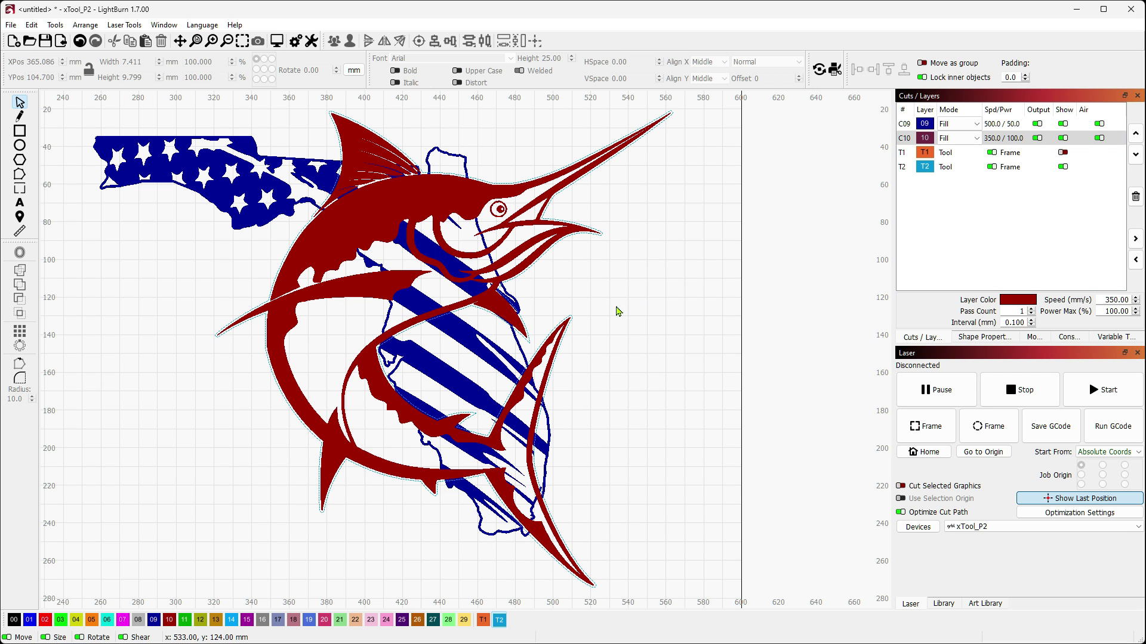
# - Duplicate the sailfish's offset outline onto layer C00, keeping the original on T2, and toggle C00's visibility to check the copy
pyautogui.scroll(5, 258, 195)
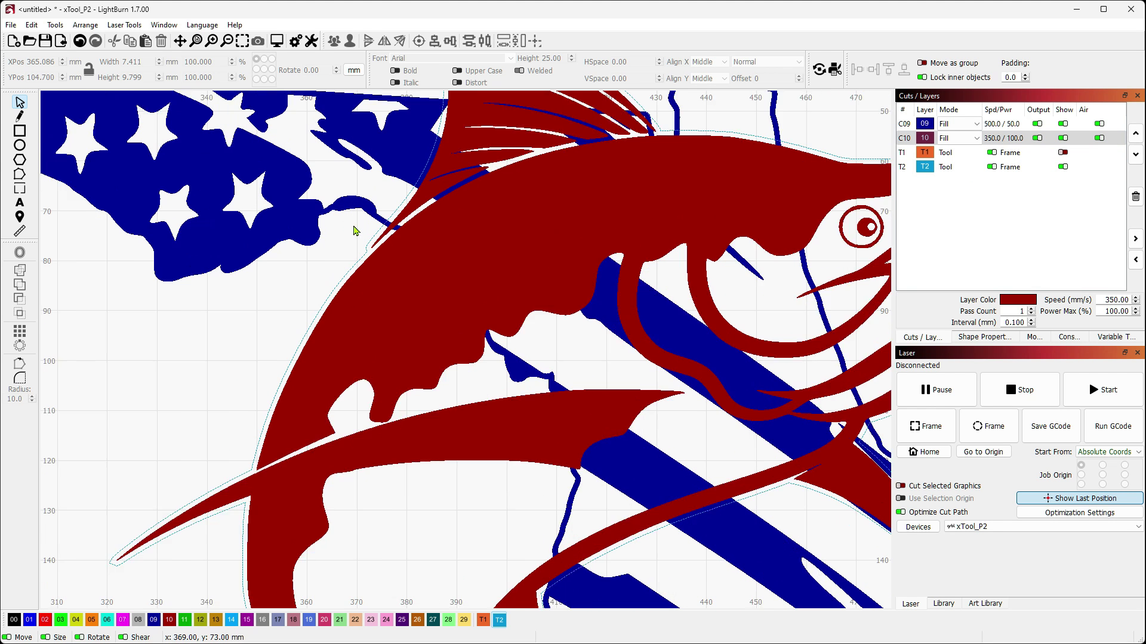
pyautogui.click(370, 252)
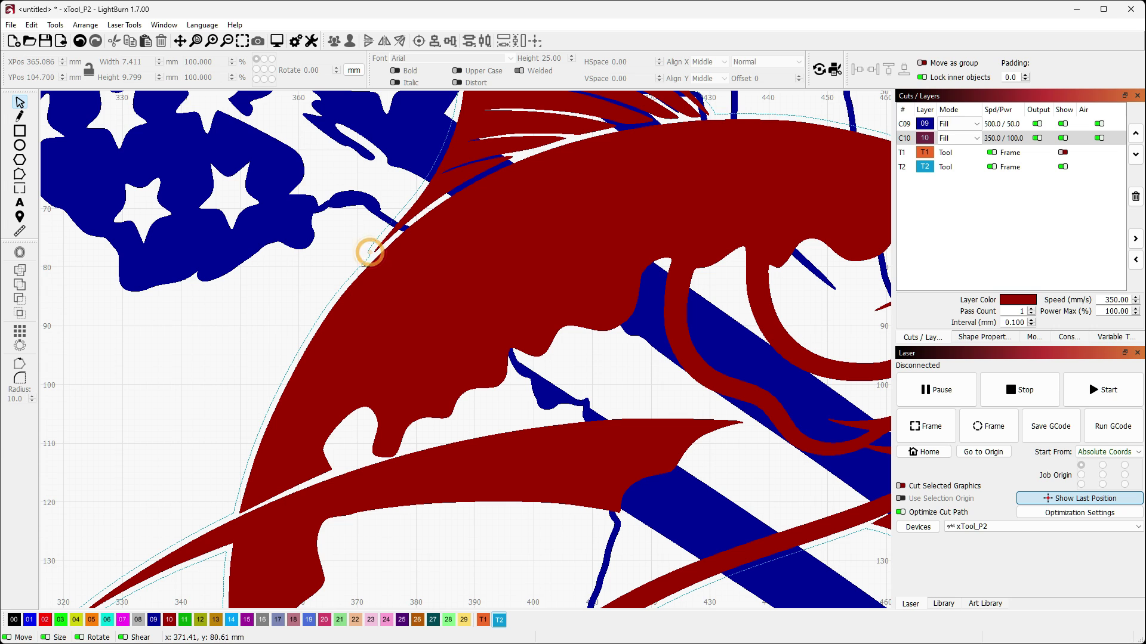
pyautogui.click(367, 258)
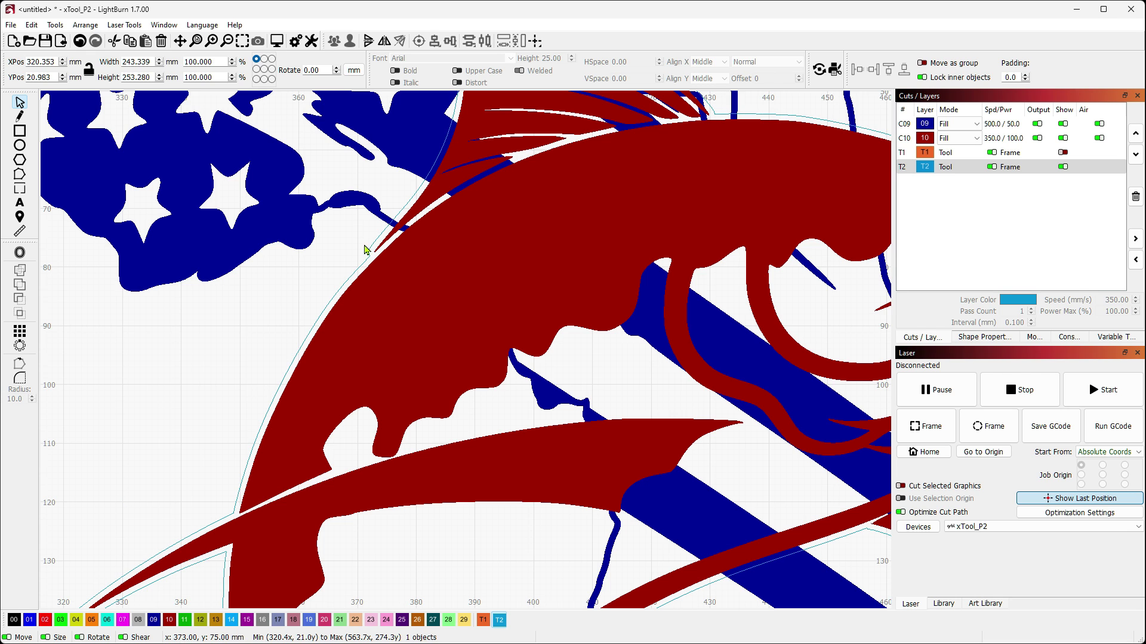
pyautogui.click(13, 620)
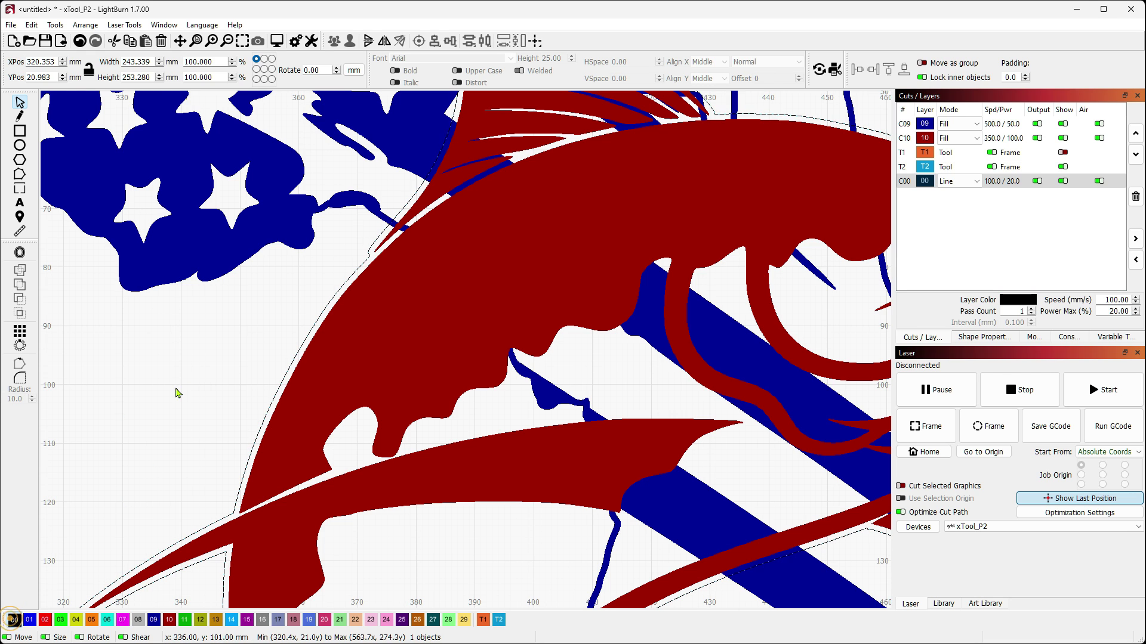
pyautogui.click(218, 366)
pyautogui.click(1062, 183)
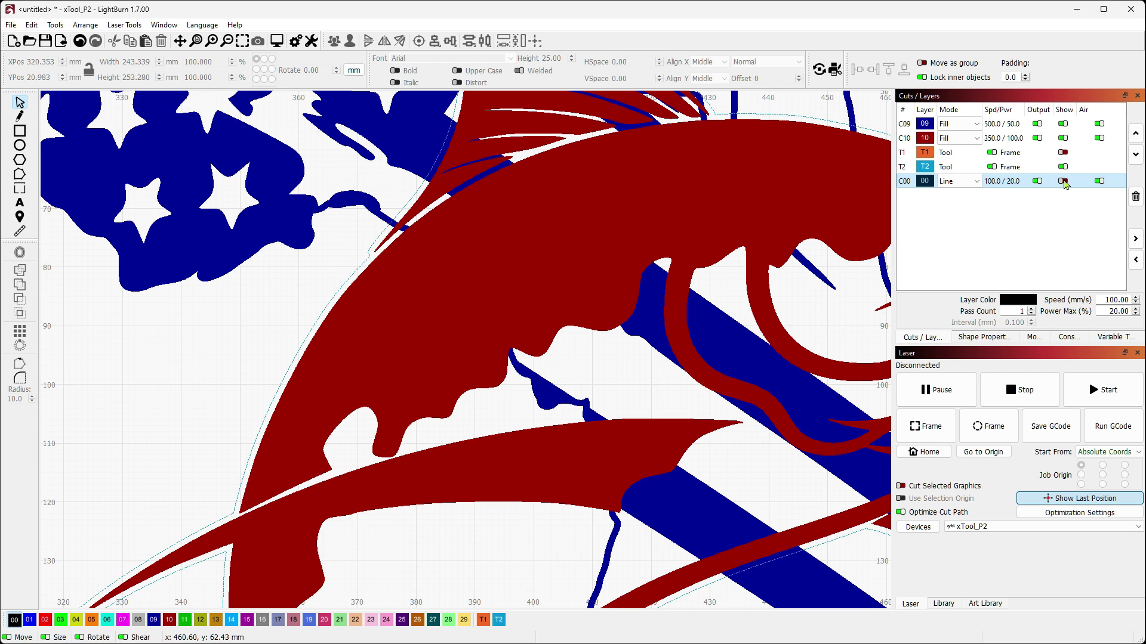
pyautogui.click(1062, 182)
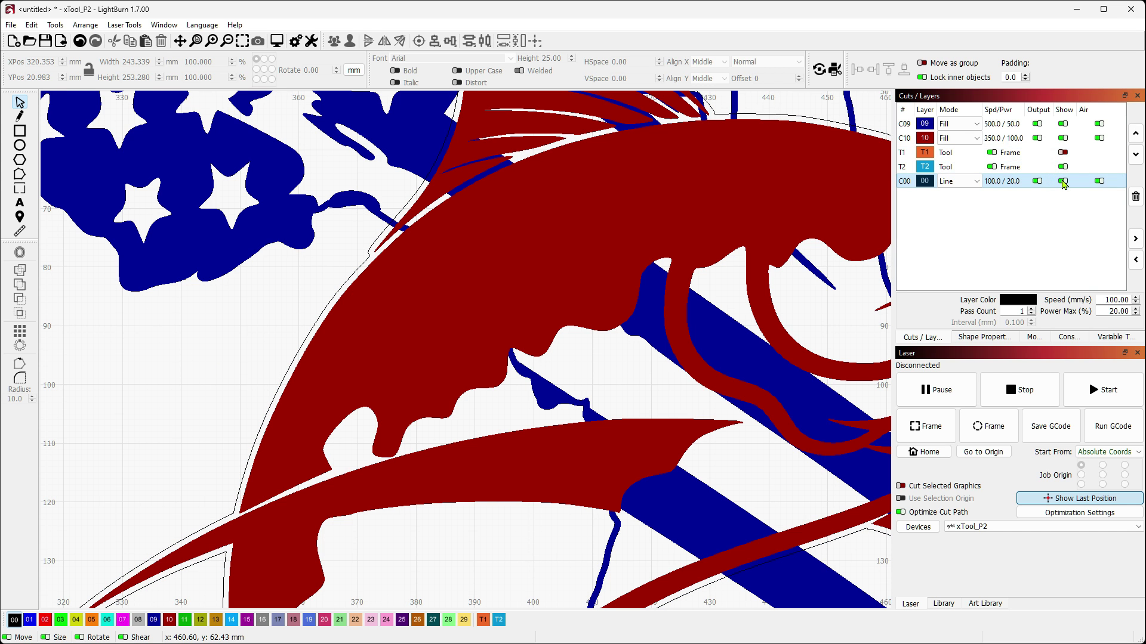
# - Select the Florida flag together with the outline copy on layer C00, and hide the sailfish layer C10
pyautogui.scroll(-3, 278, 315)
pyautogui.scroll(-2, 321, 309)
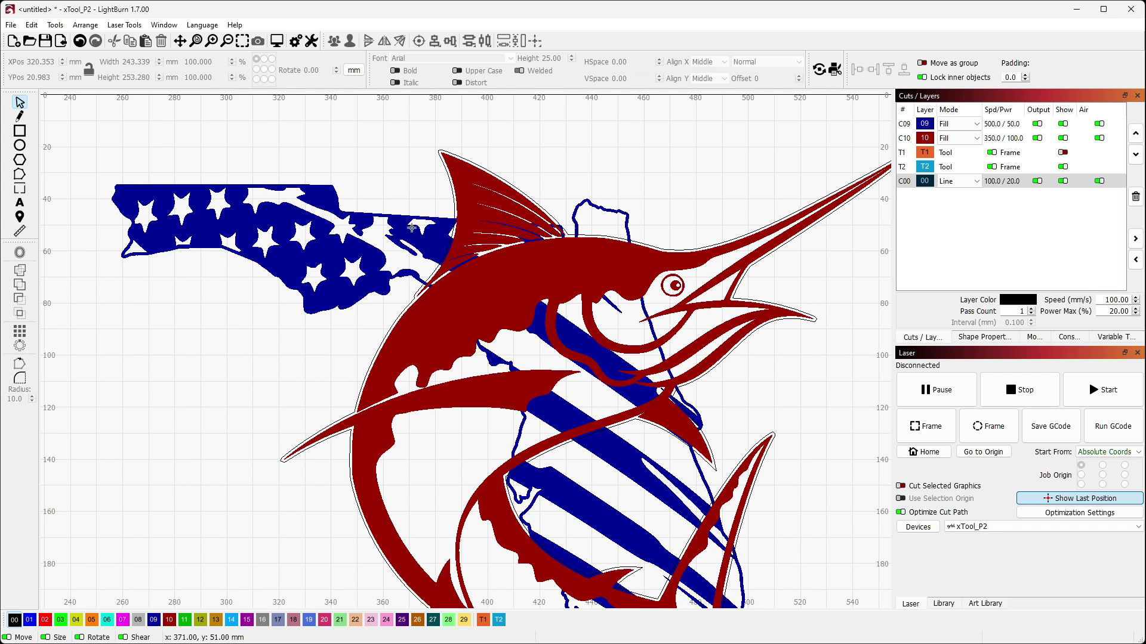
pyautogui.click(412, 228)
pyautogui.scroll(5, 411, 305)
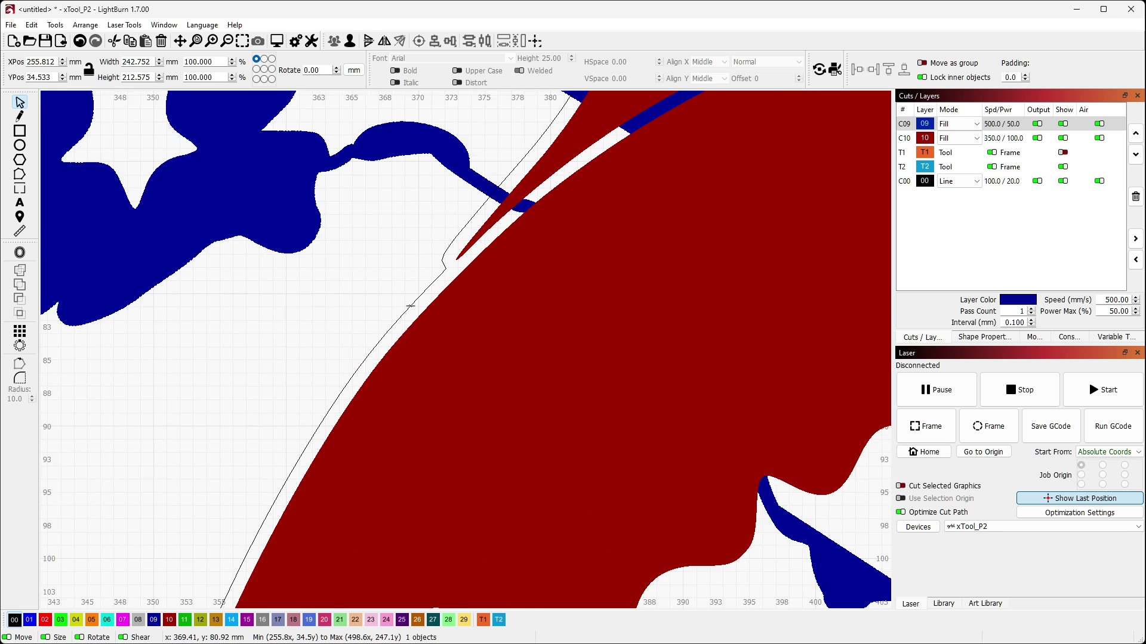
pyautogui.scroll(1, 436, 278)
pyautogui.keyDown('shift'); pyautogui.click(436, 279); pyautogui.keyUp('shift')
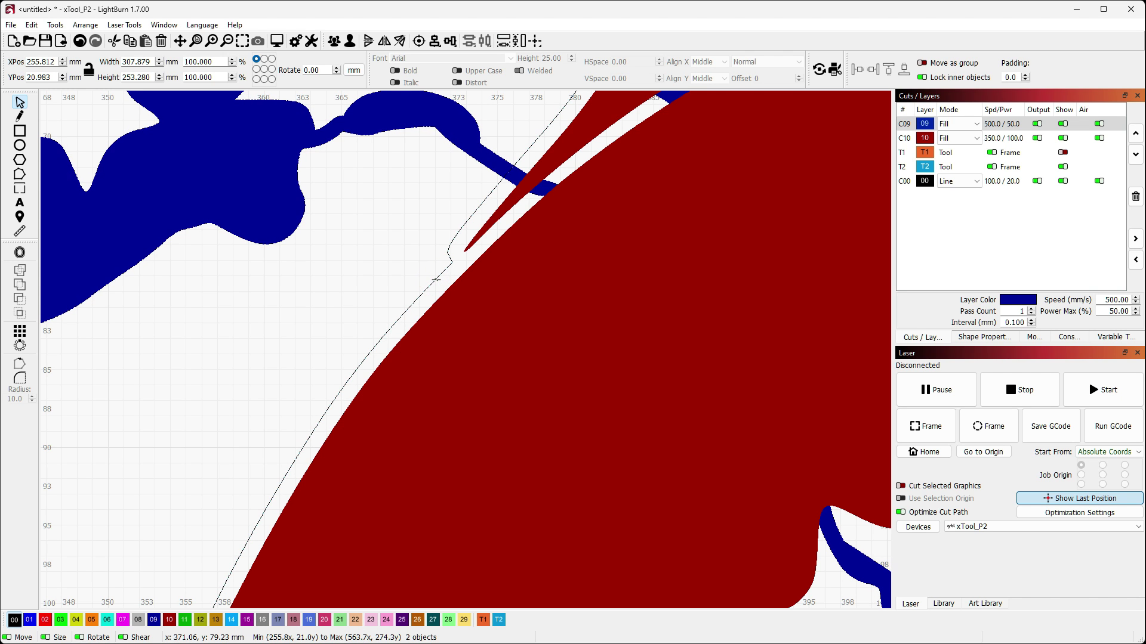
pyautogui.scroll(-8, 314, 229)
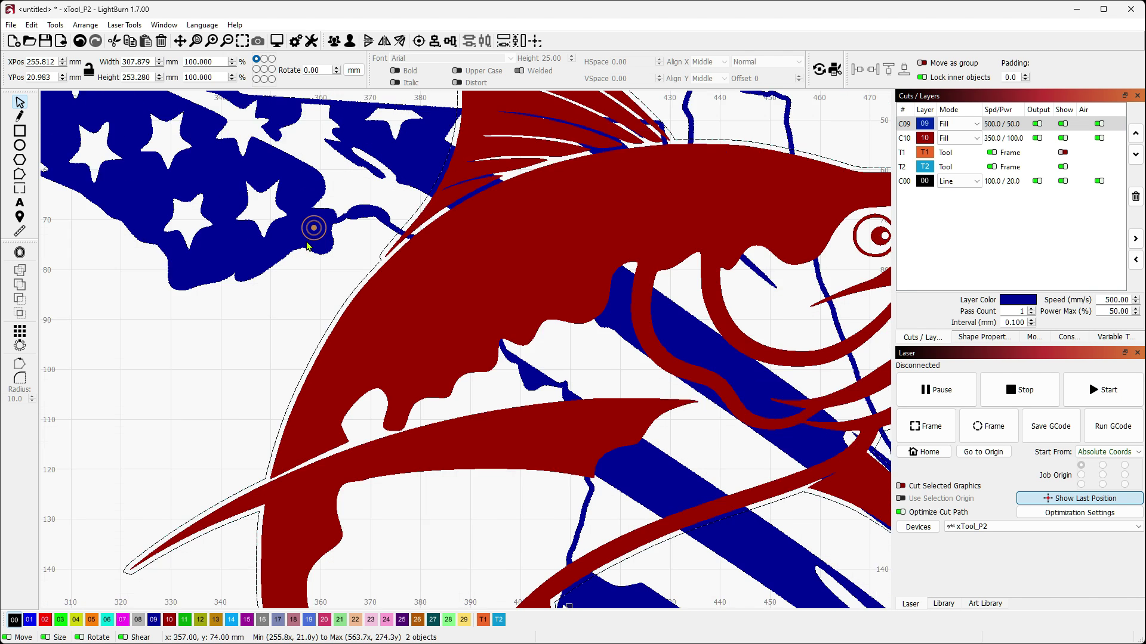
pyautogui.scroll(5, 340, 260)
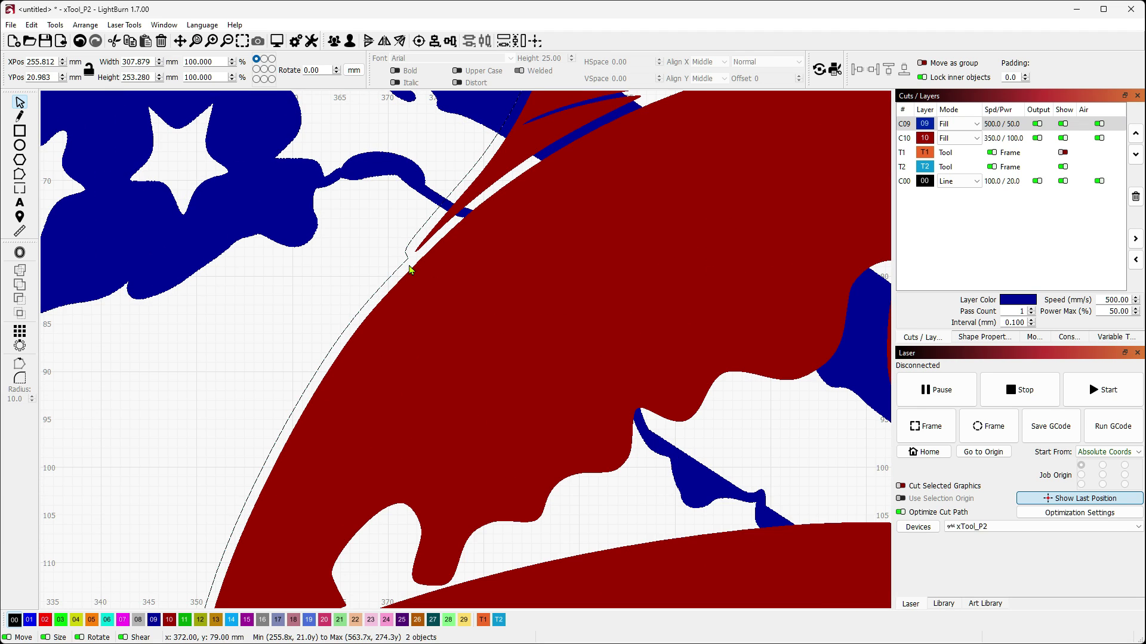
pyautogui.scroll(-4, 400, 265)
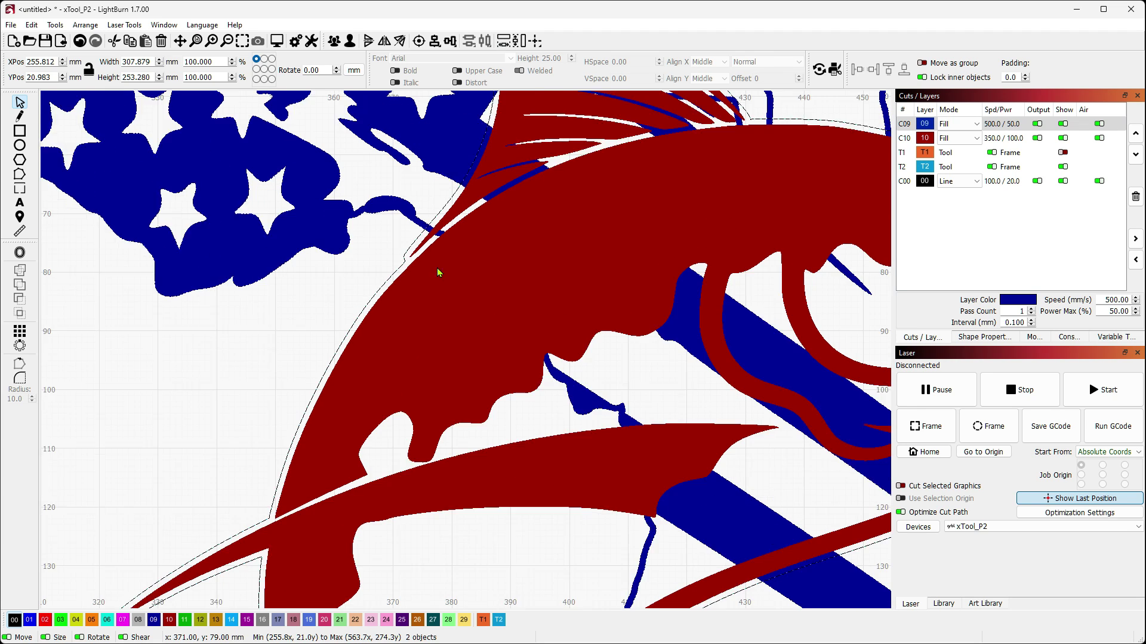
pyautogui.click(1063, 139)
pyautogui.scroll(-3, 409, 269)
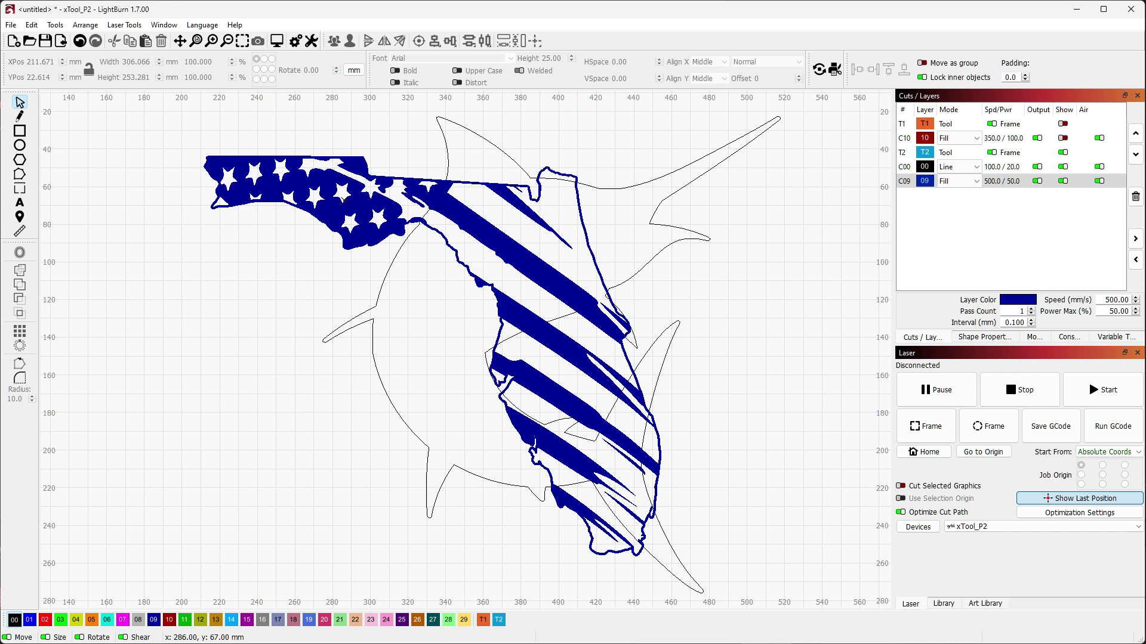
# - Cut the Florida flag with the sailfish outline copy on layer C00 using Cut Shapes
pyautogui.click(359, 211)
pyautogui.keyDown('shift'); pyautogui.click(388, 271); pyautogui.keyUp('shift')
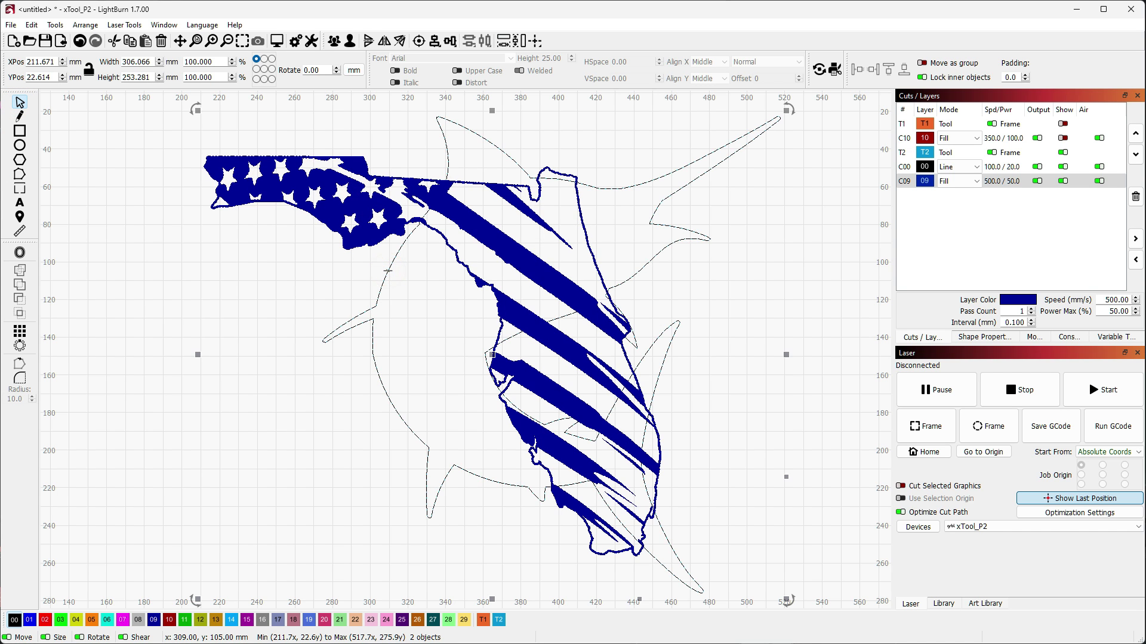
pyautogui.click(55, 24)
pyautogui.click(107, 277)
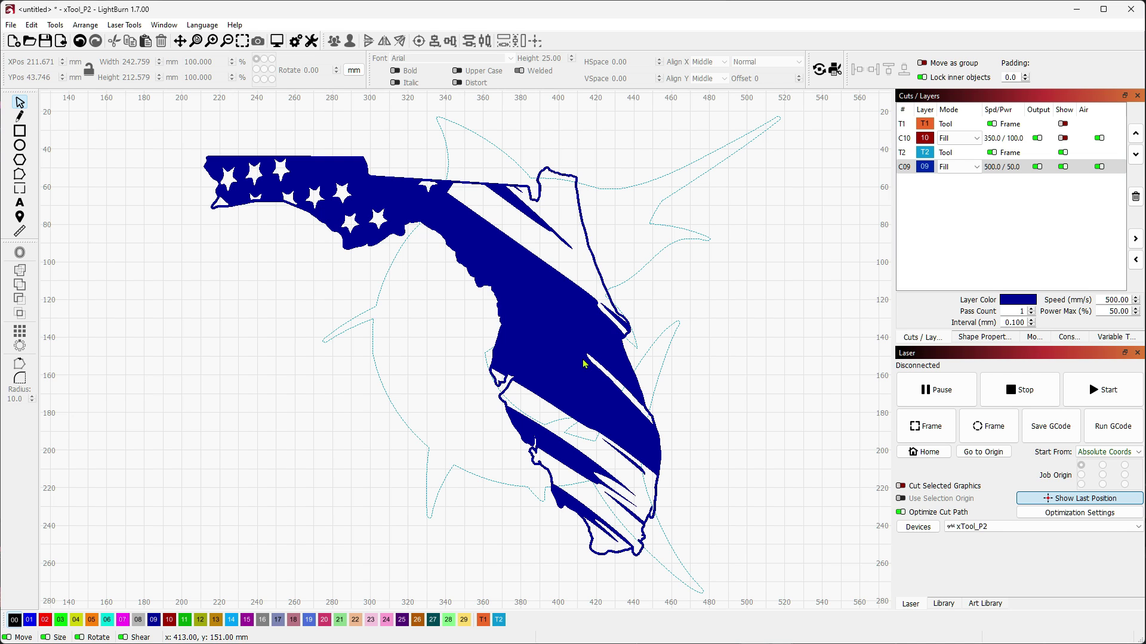
# - Show the sailfish layer C10 again, test-move the cut flag section overlapping the sailfish, and undo the move
pyautogui.click(1063, 138)
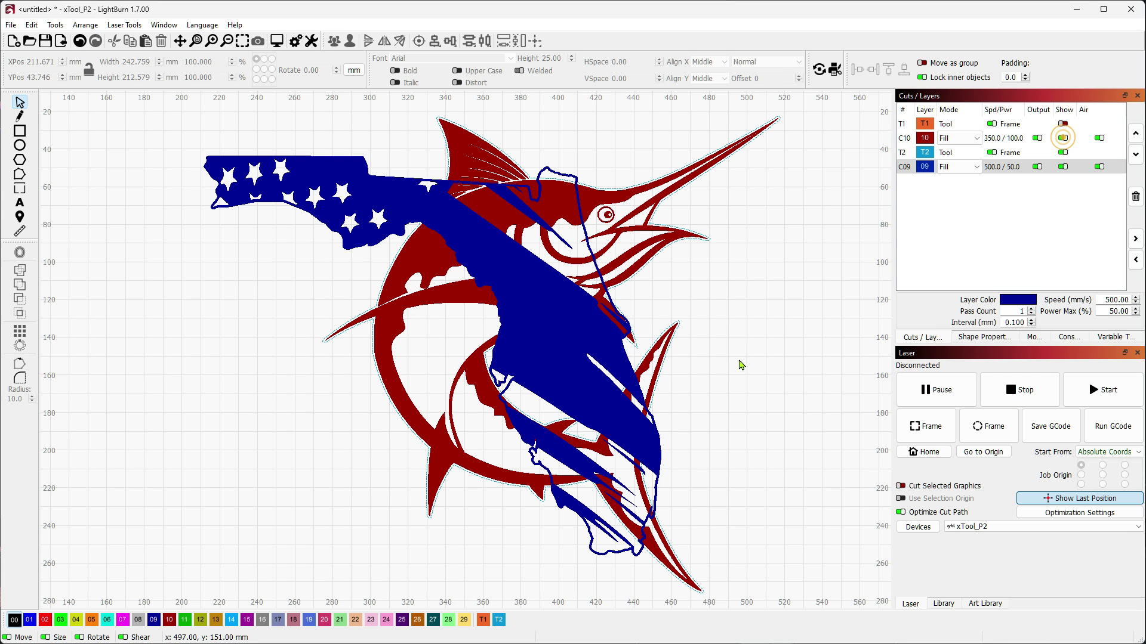
pyautogui.click(496, 274)
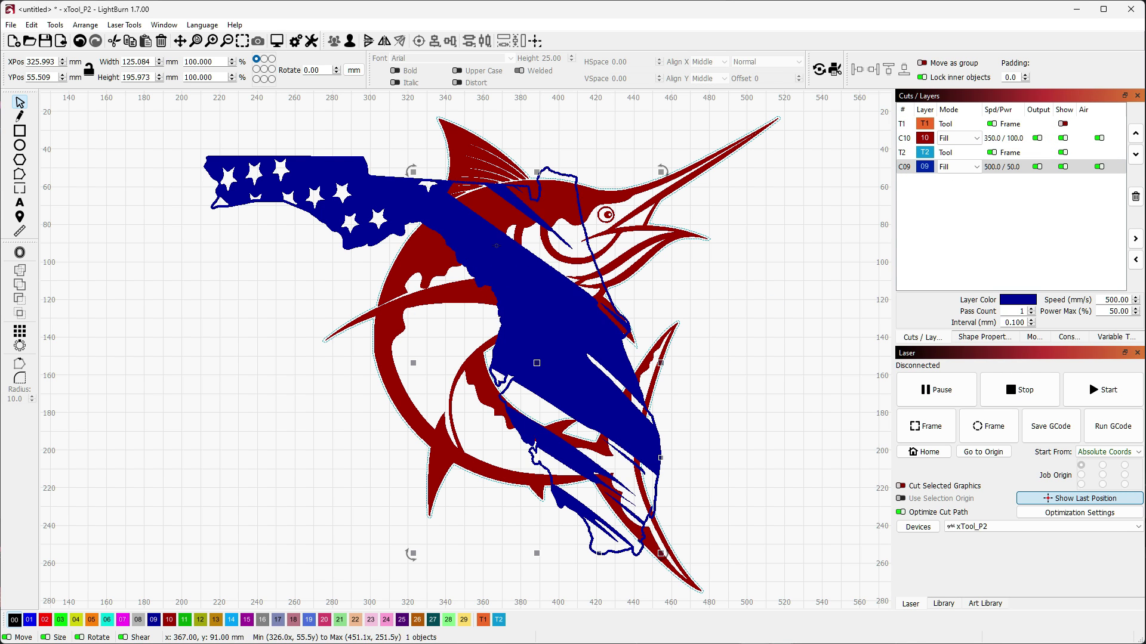
pyautogui.moveTo(496, 245); pyautogui.dragTo(727, 385)
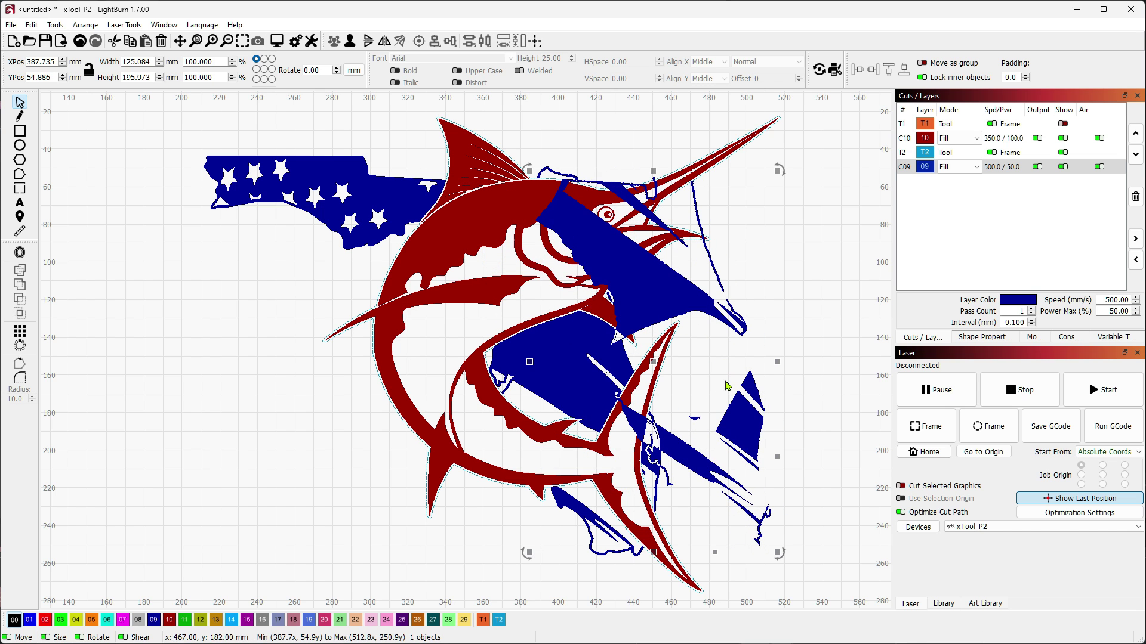
pyautogui.hotkey('ctrl', 'z')
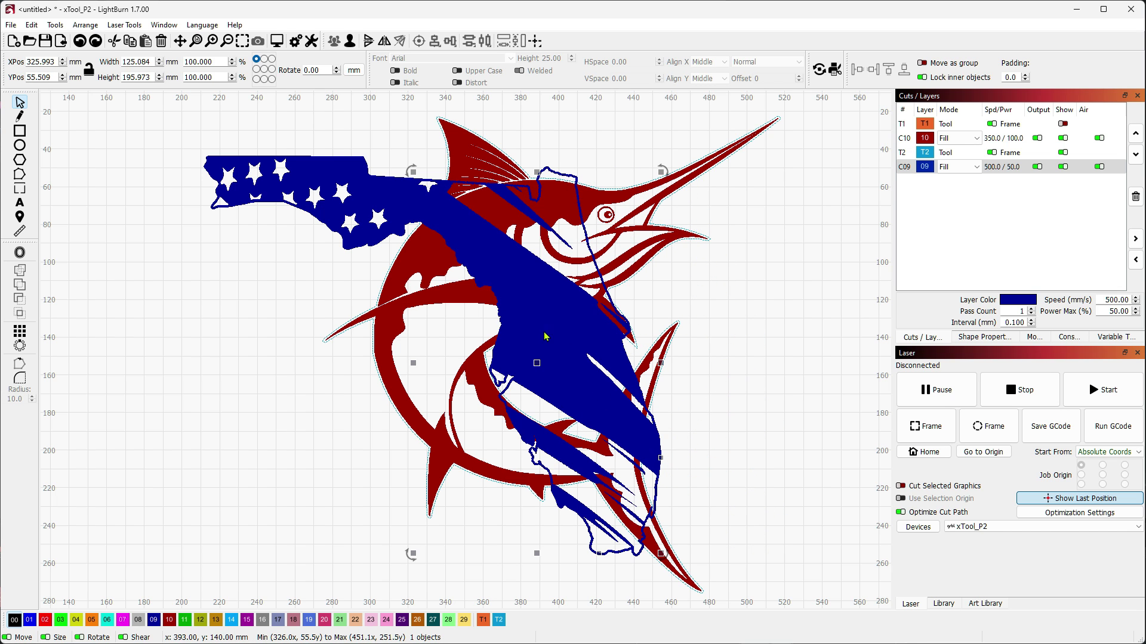
# - Ungroup the flag section overlapping the sailfish and try moving the large part of it, undoing the moves
pyautogui.click(351, 42)
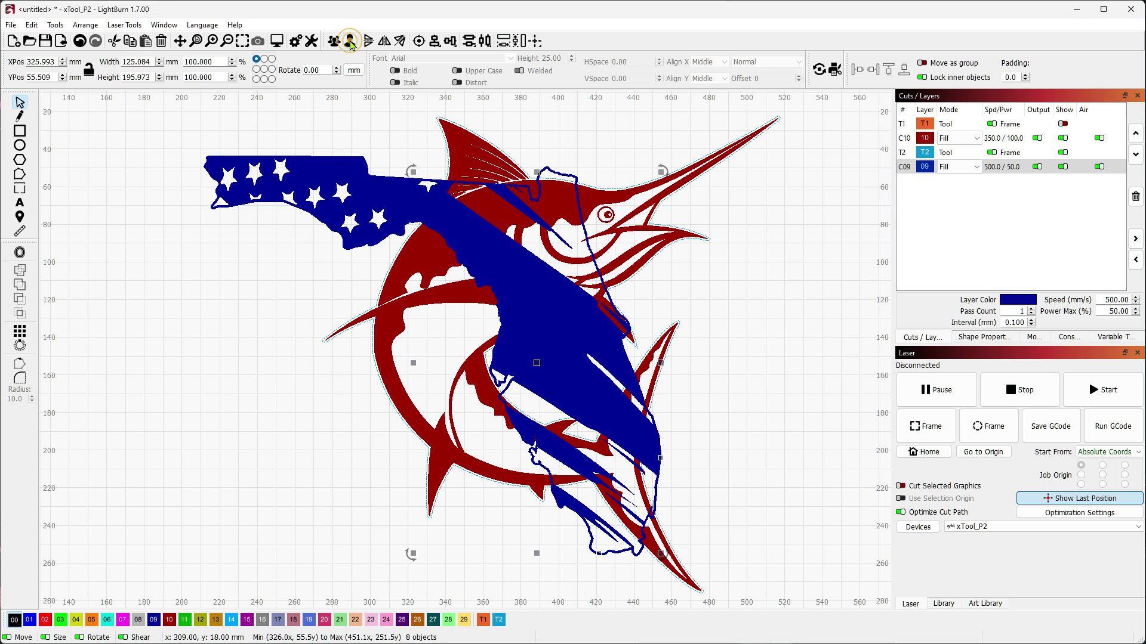
pyautogui.click(295, 314)
pyautogui.moveTo(509, 275); pyautogui.dragTo(600, 287)
pyautogui.hotkey('ctrl', 'z')
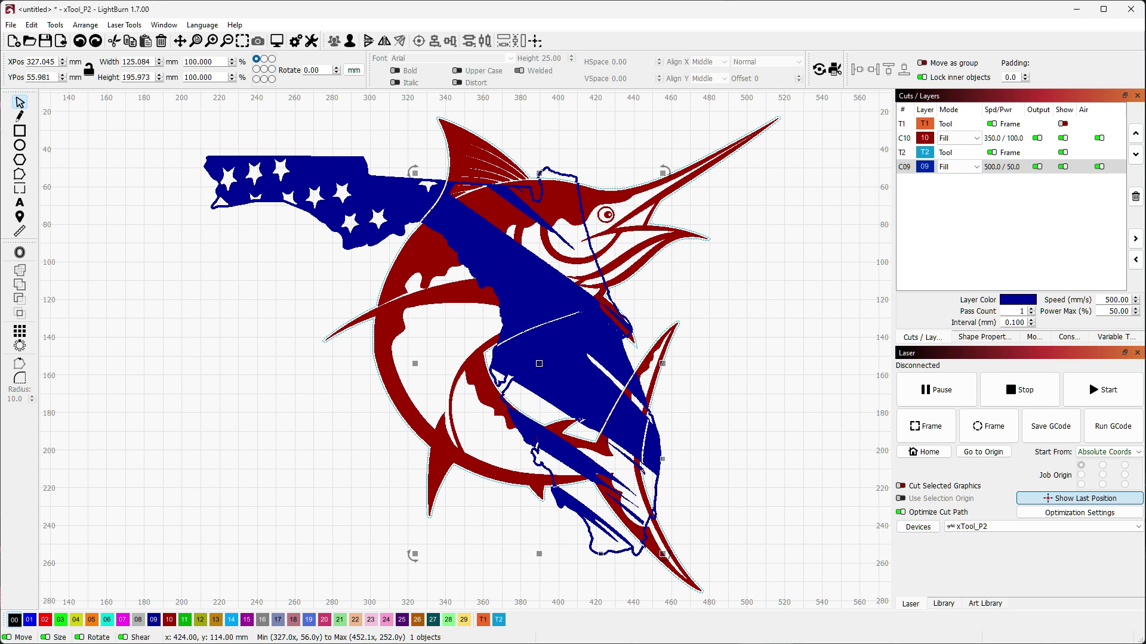
pyautogui.click(706, 279)
pyautogui.click(541, 282)
pyautogui.click(687, 293)
pyautogui.hotkey('ctrl', 'z')
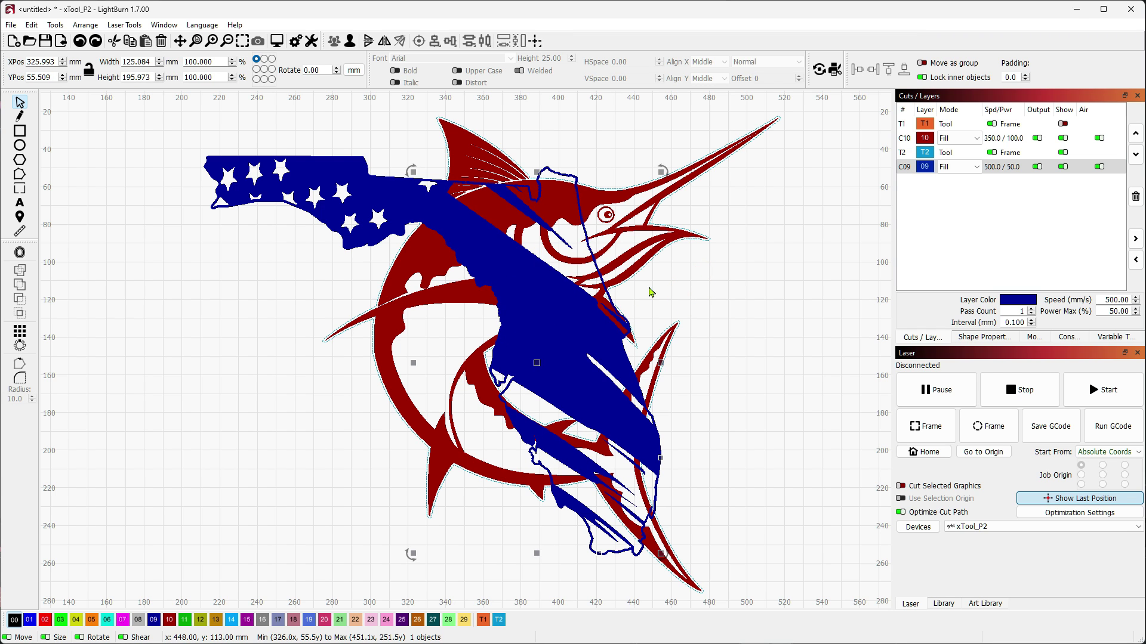
# - Ungroup the remaining nested flag group, test-move the large piece over the sailfish's upper body, and undo the move
pyautogui.hotkey('ctrl', 'u')
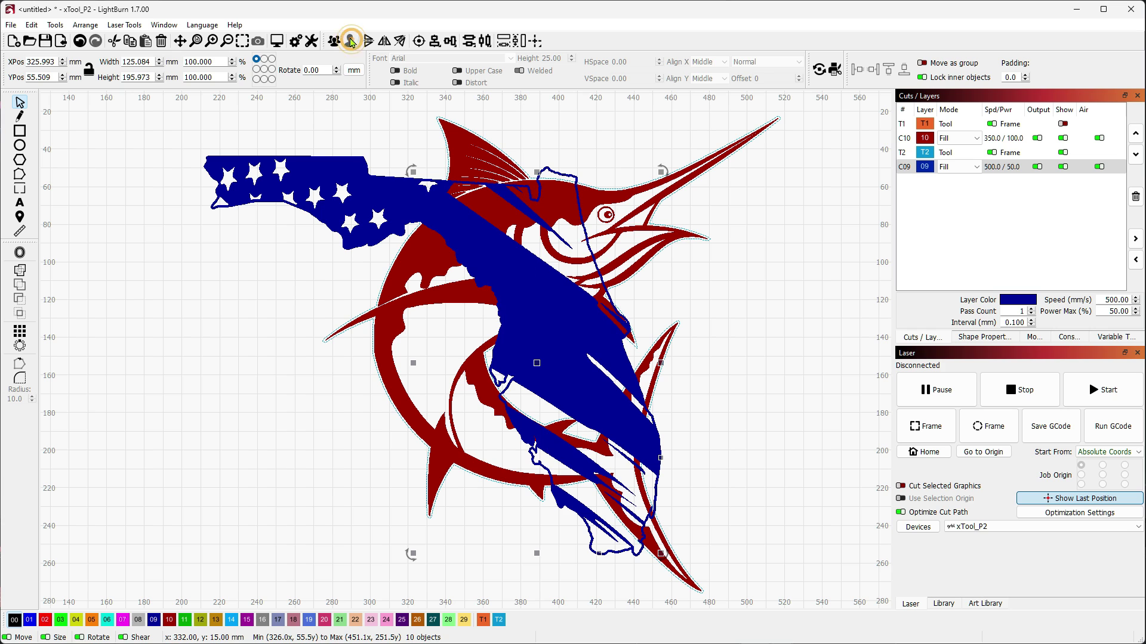
pyautogui.click(227, 365)
pyautogui.click(504, 274)
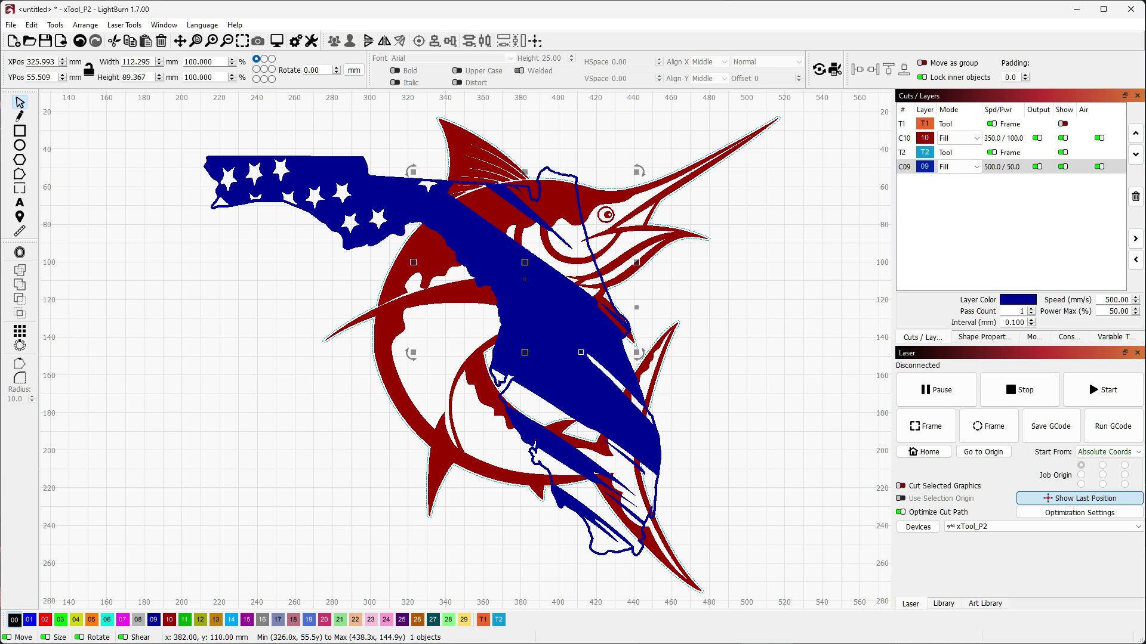
pyautogui.moveTo(525, 262); pyautogui.dragTo(602, 281)
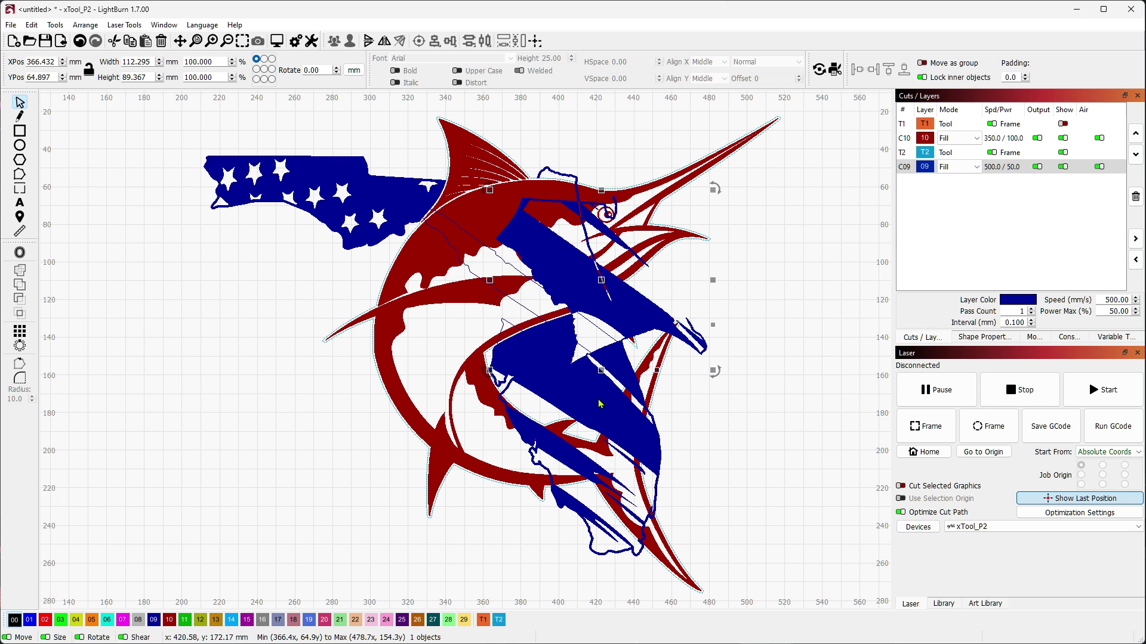
pyautogui.hotkey('ctrl', 'z')
# - Delete the large flag piece covering the sailfish's upper body
pyautogui.click(588, 469)
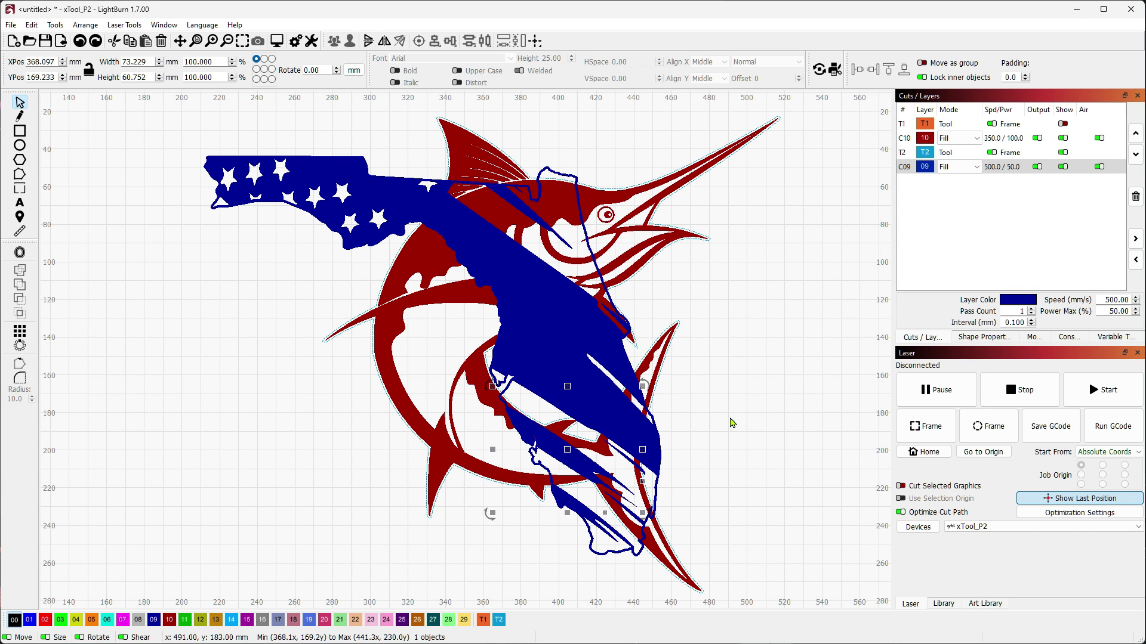
pyautogui.click(507, 273)
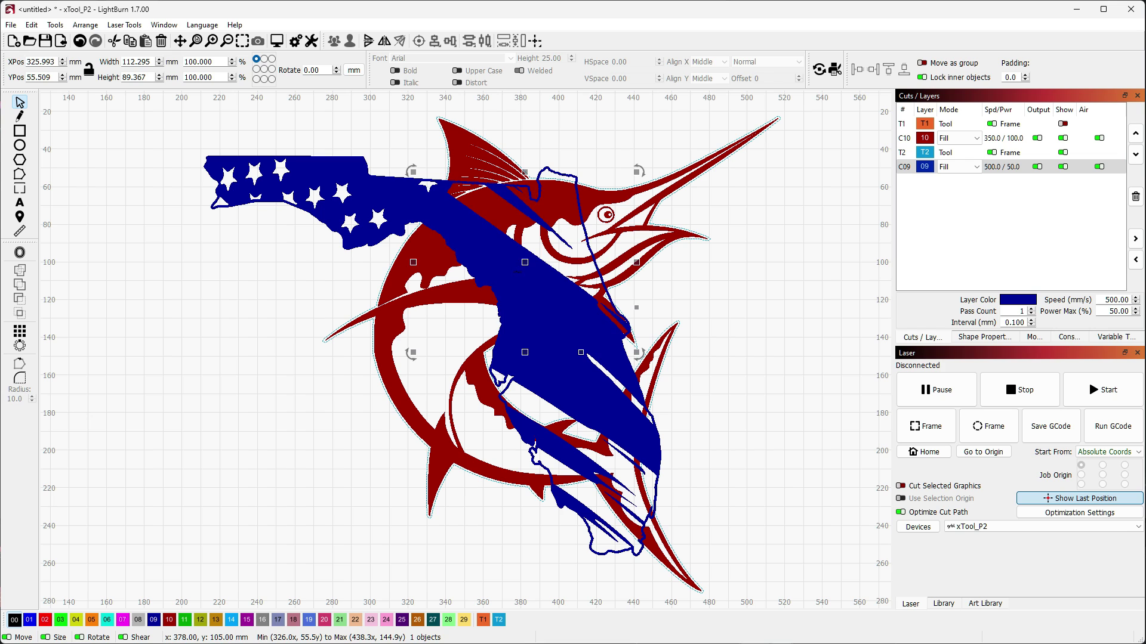
pyautogui.press('Delete')
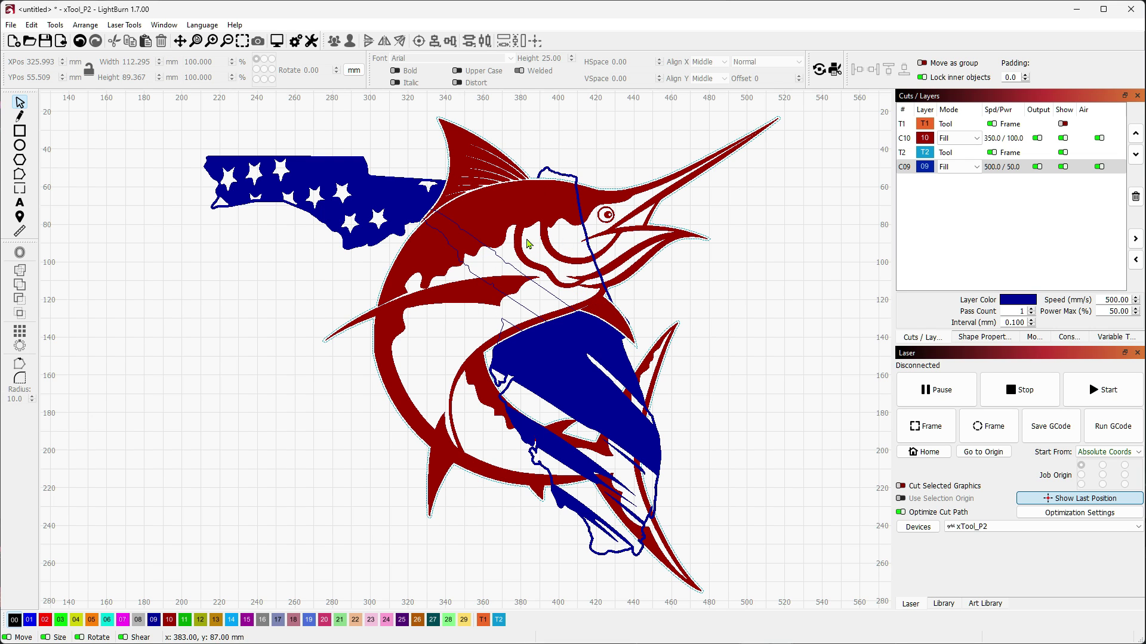
# - Delete the leftover thin flag slivers on the sailfish's body and the state outline strip crossing its head
pyautogui.click(512, 266)
pyautogui.press('Delete')
pyautogui.click(467, 263)
pyautogui.click(506, 322)
pyautogui.press('Delete')
pyautogui.scroll(1, 583, 240)
pyautogui.click(585, 234)
pyautogui.press('Delete')
pyautogui.scroll(-3, 762, 317)
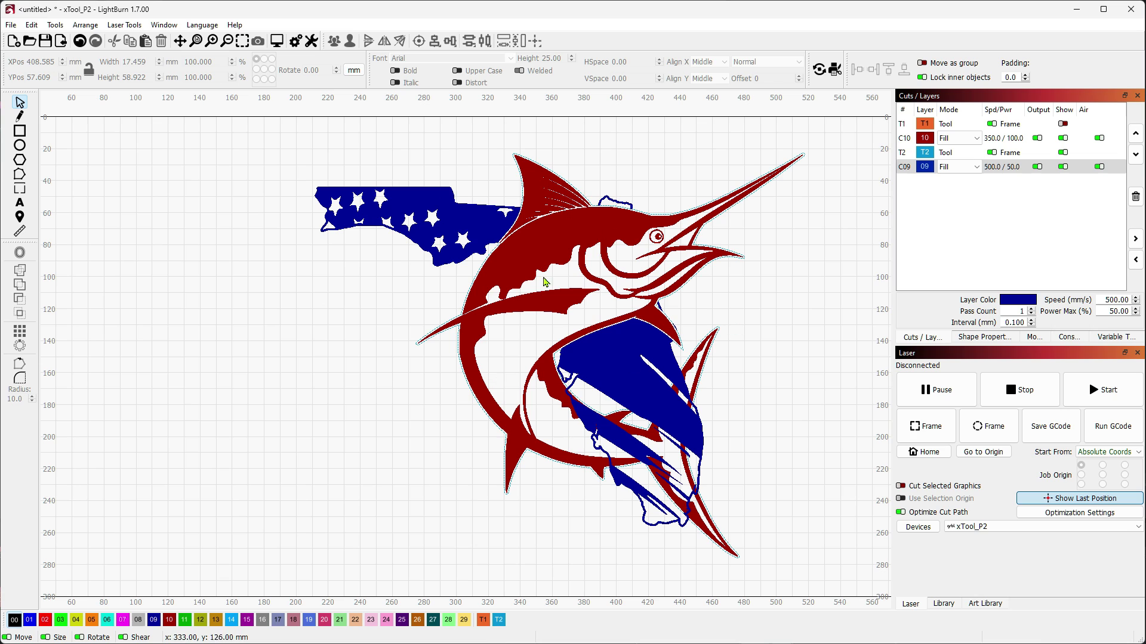
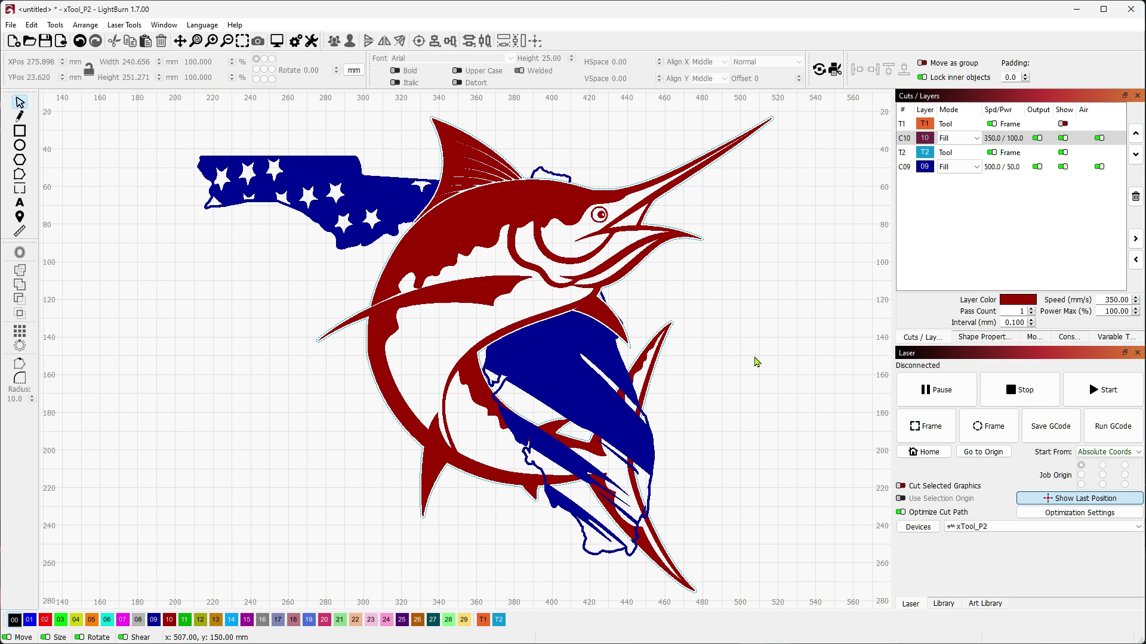
# - Show the T1 tool layer and assign the offset outline around the Florida flag to layer 00
pyautogui.scroll(5, 577, 509)
pyautogui.scroll(2, 577, 508)
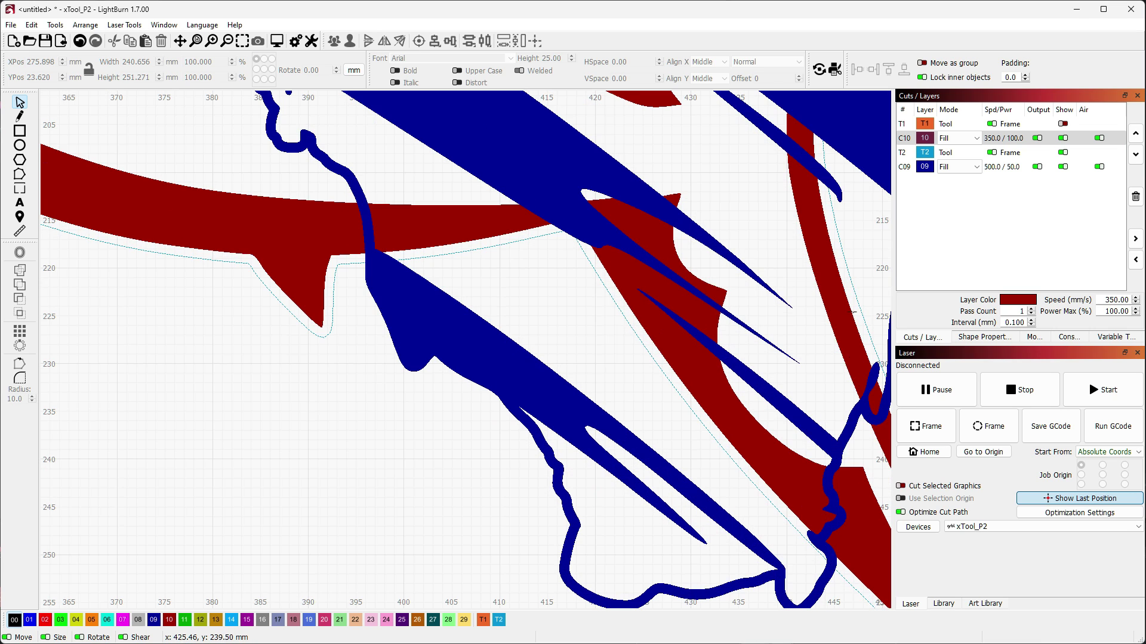
pyautogui.click(1064, 123)
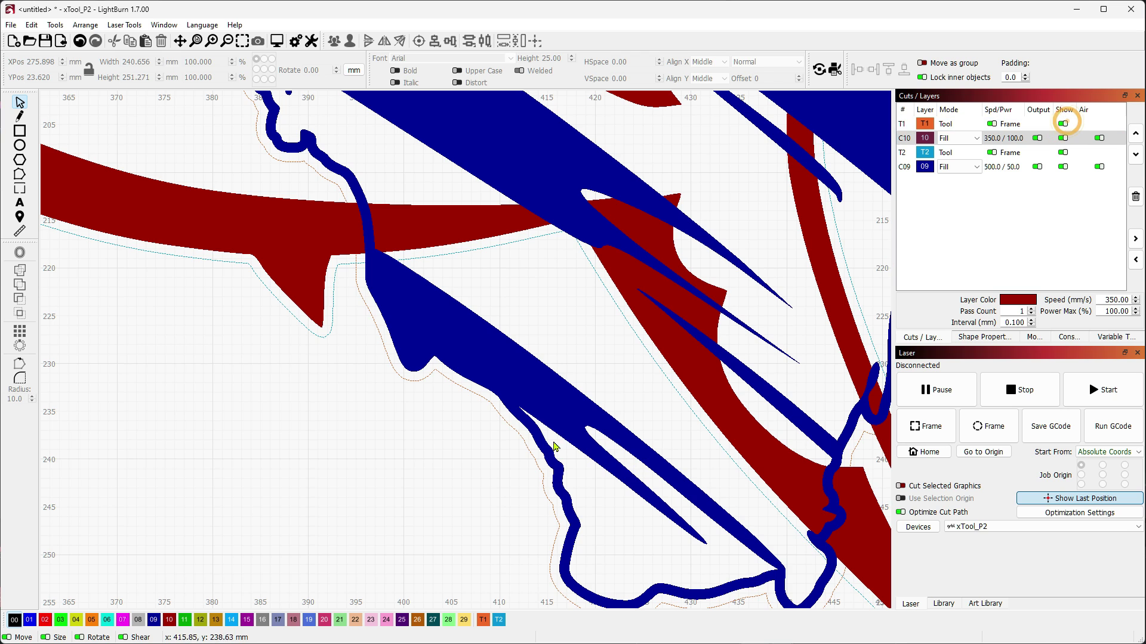
pyautogui.click(515, 430)
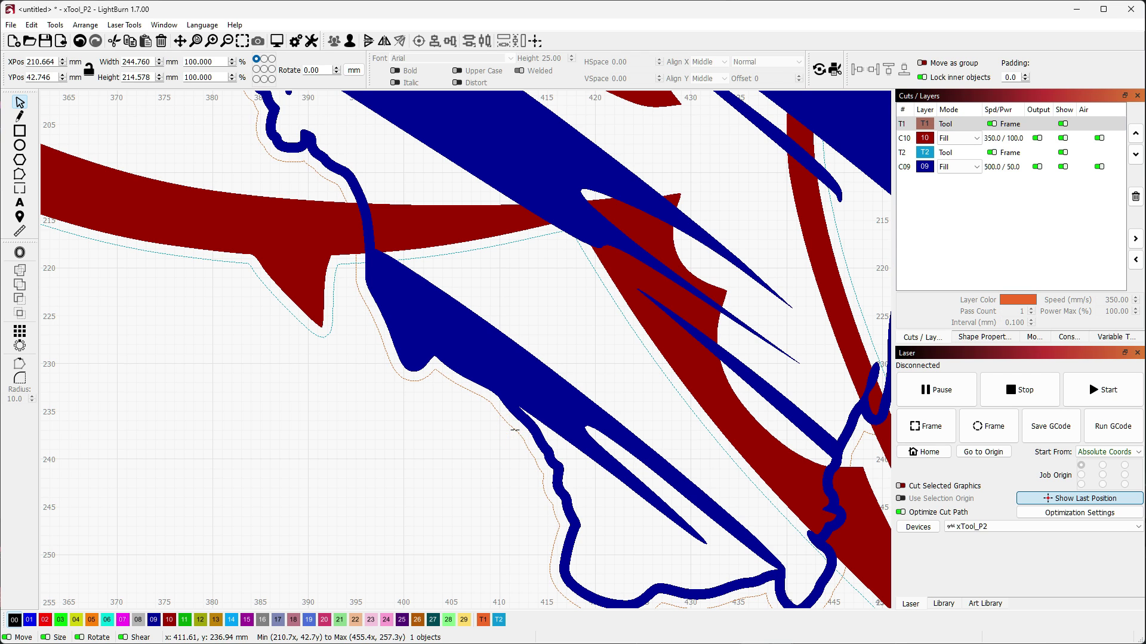
pyautogui.click(15, 620)
pyautogui.click(358, 462)
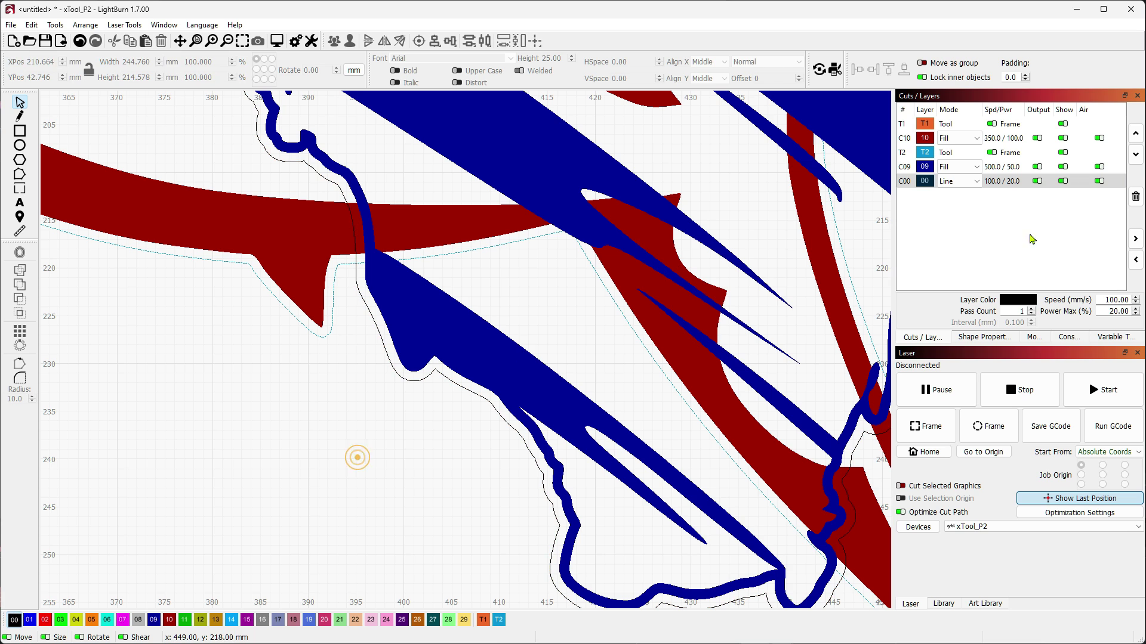
# - Hide the T1 tool layer and the blue C09 flag layer, keeping the red sailfish layer and the black outline shown
pyautogui.click(1064, 124)
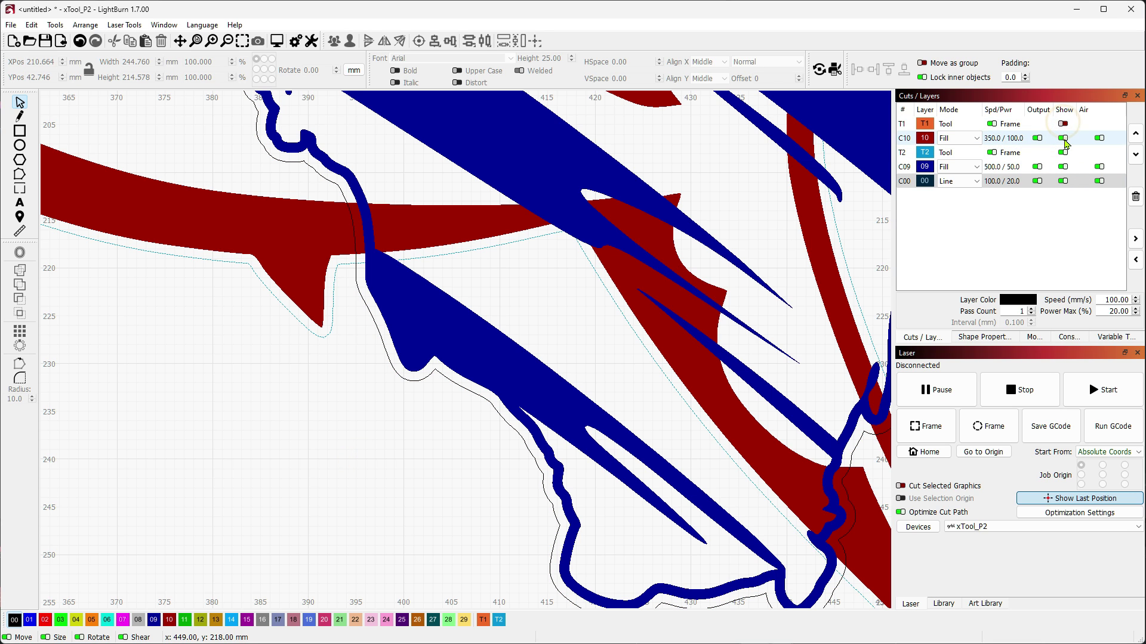
pyautogui.click(1063, 139)
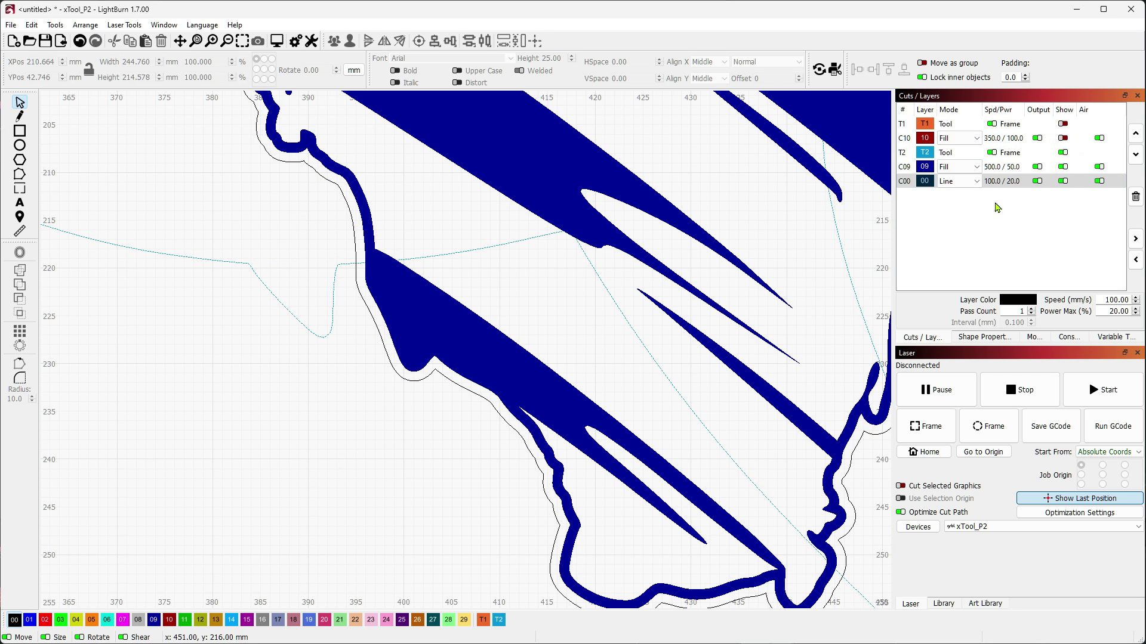
pyautogui.scroll(-5, 668, 279)
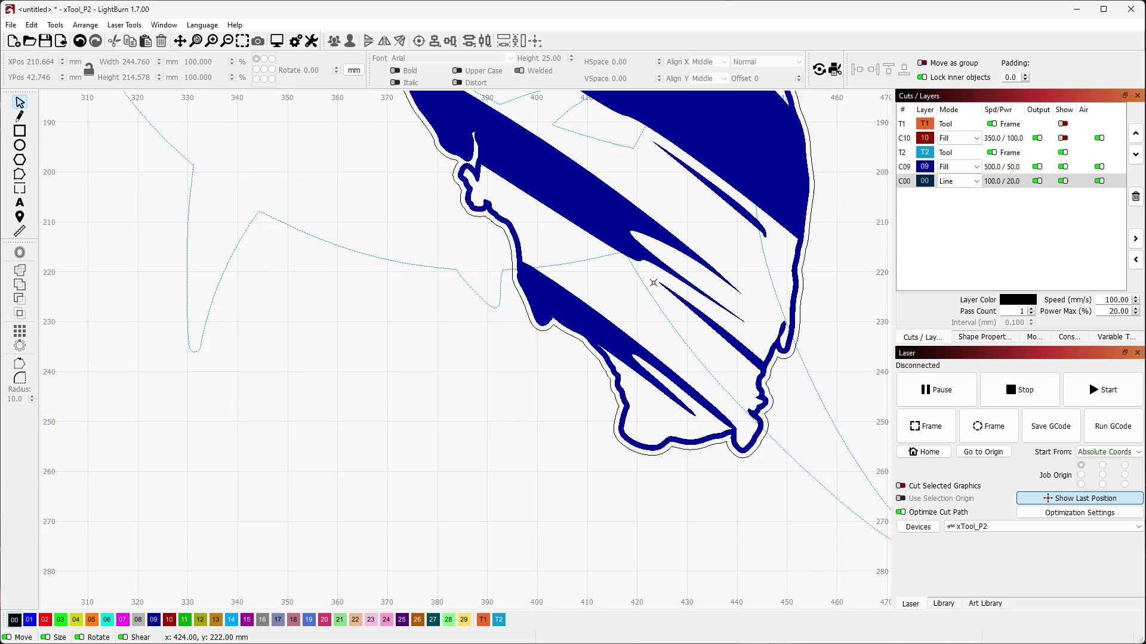
pyautogui.click(1063, 153)
pyautogui.click(1062, 152)
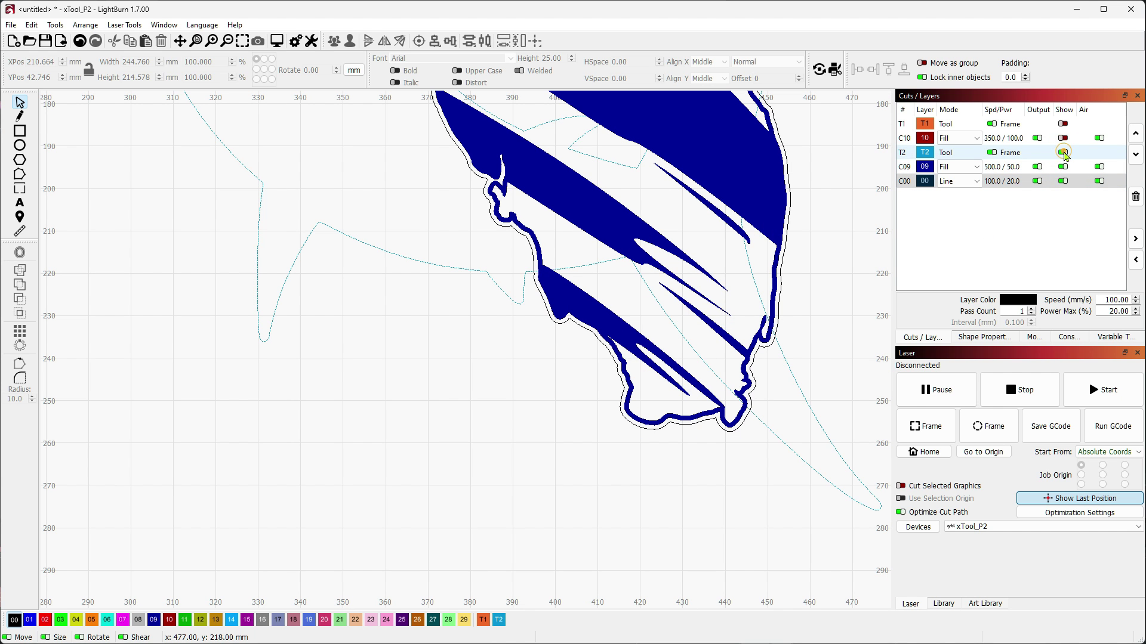
pyautogui.moveTo(629, 216); pyautogui.dragTo(673, 489)
pyautogui.scroll(-4, 673, 489)
pyautogui.scroll(2, 673, 489)
pyautogui.scroll(-1, 673, 479)
pyautogui.scroll(2, 672, 479)
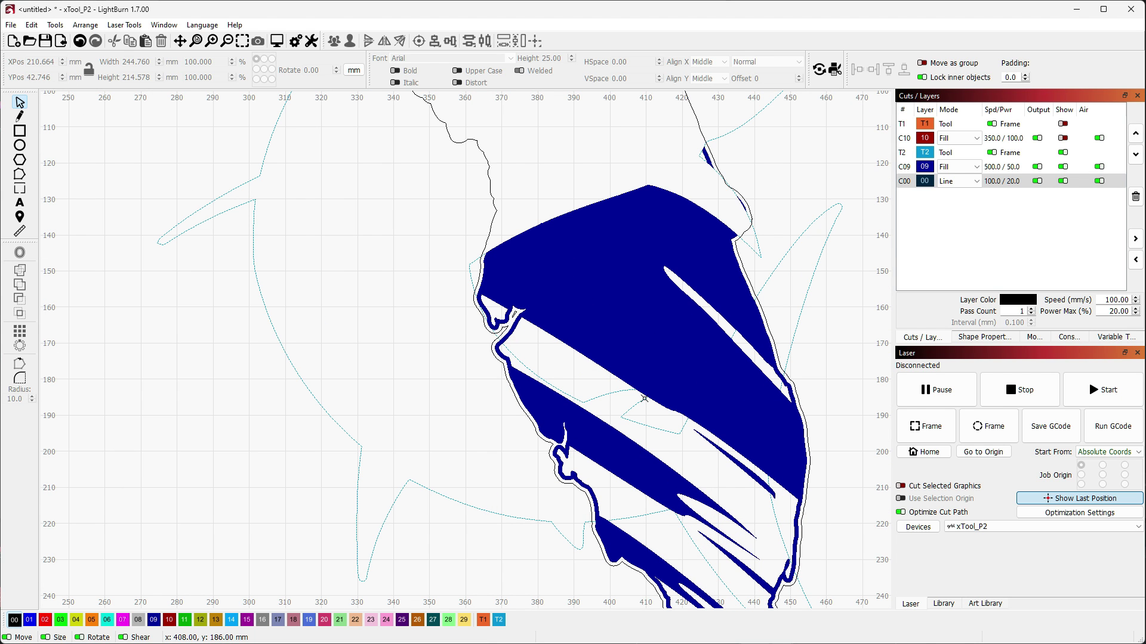
pyautogui.click(1064, 167)
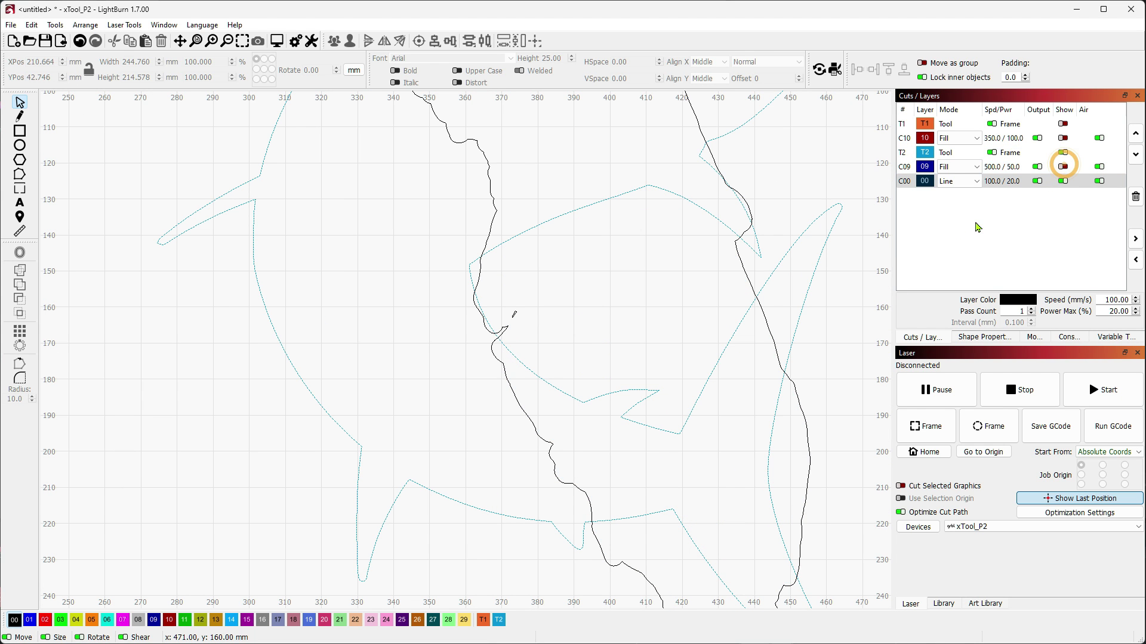
pyautogui.click(1064, 138)
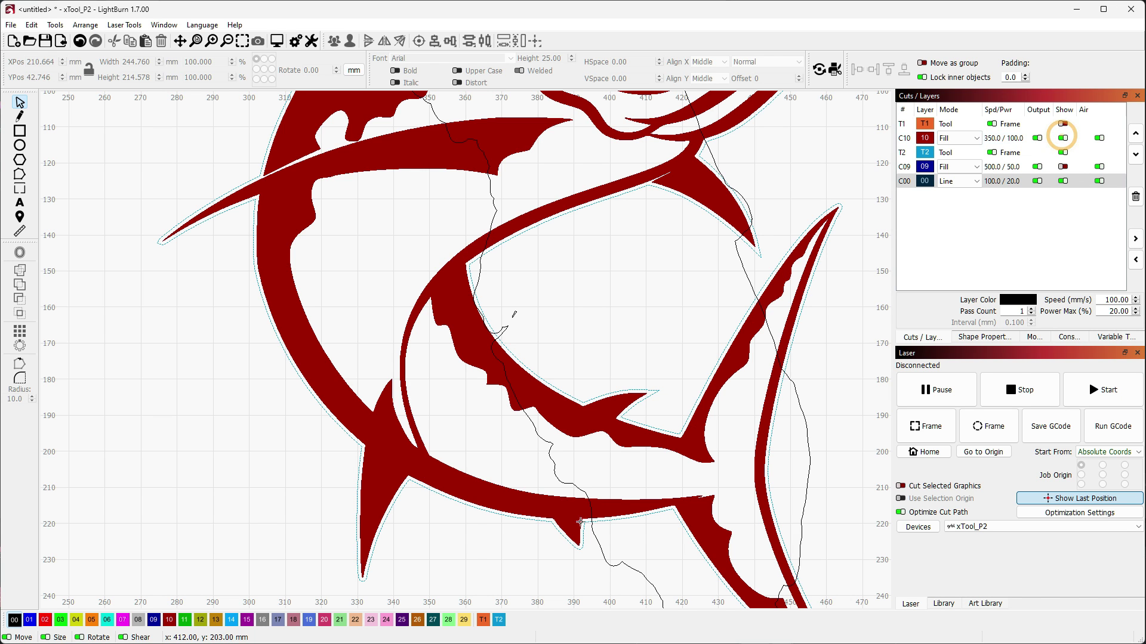
pyautogui.click(550, 506)
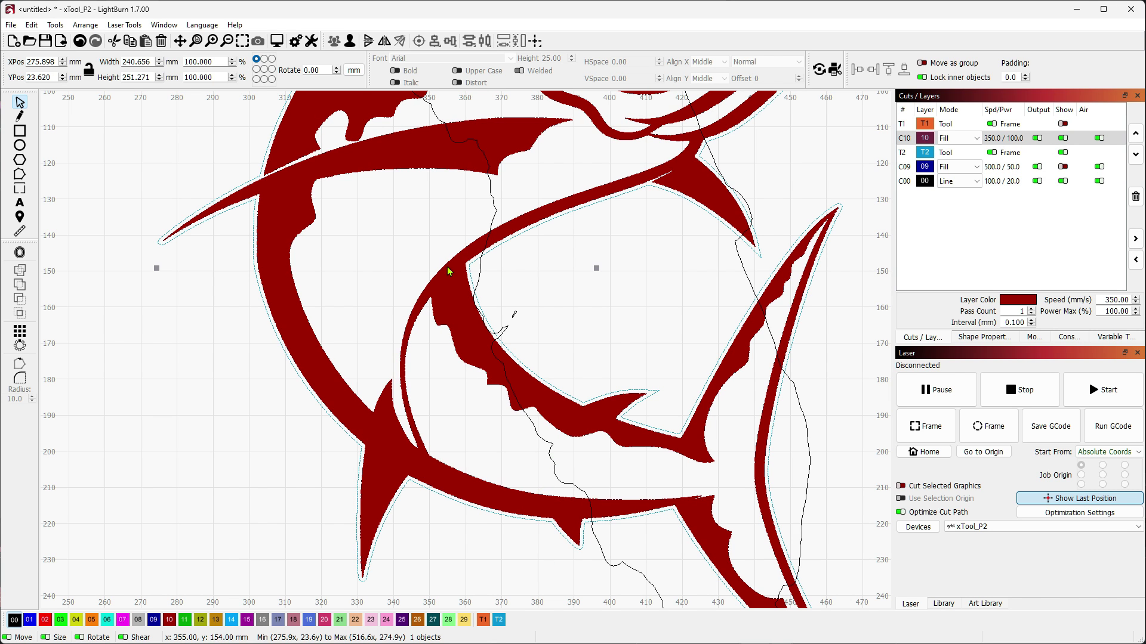
pyautogui.keyDown('shift'); pyautogui.click(594, 540); pyautogui.keyUp('shift')
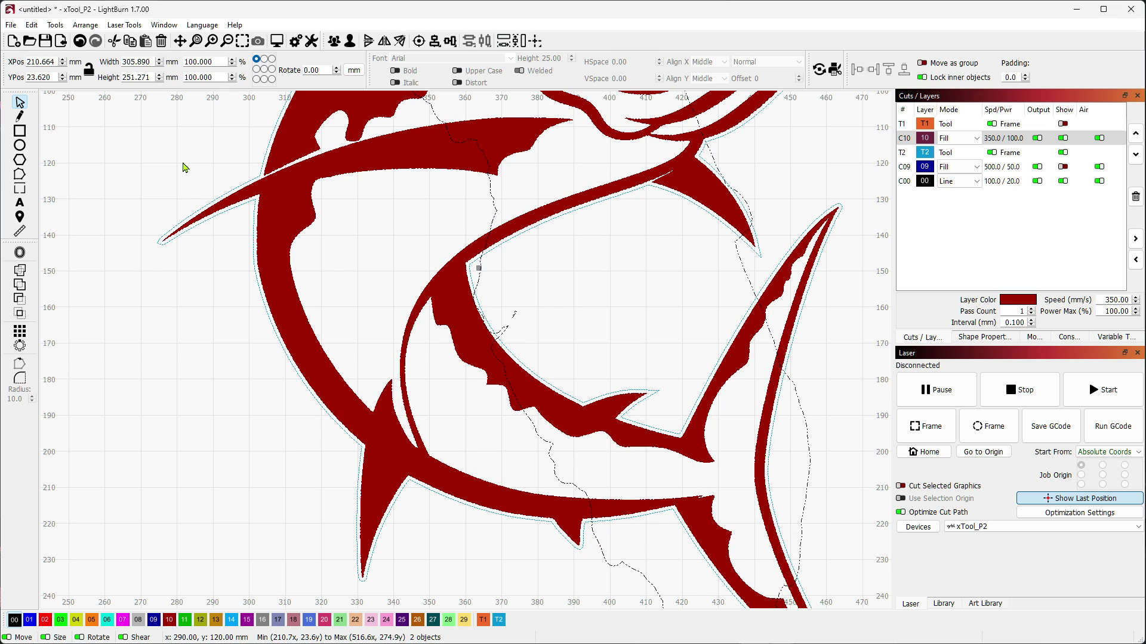
pyautogui.click(57, 27)
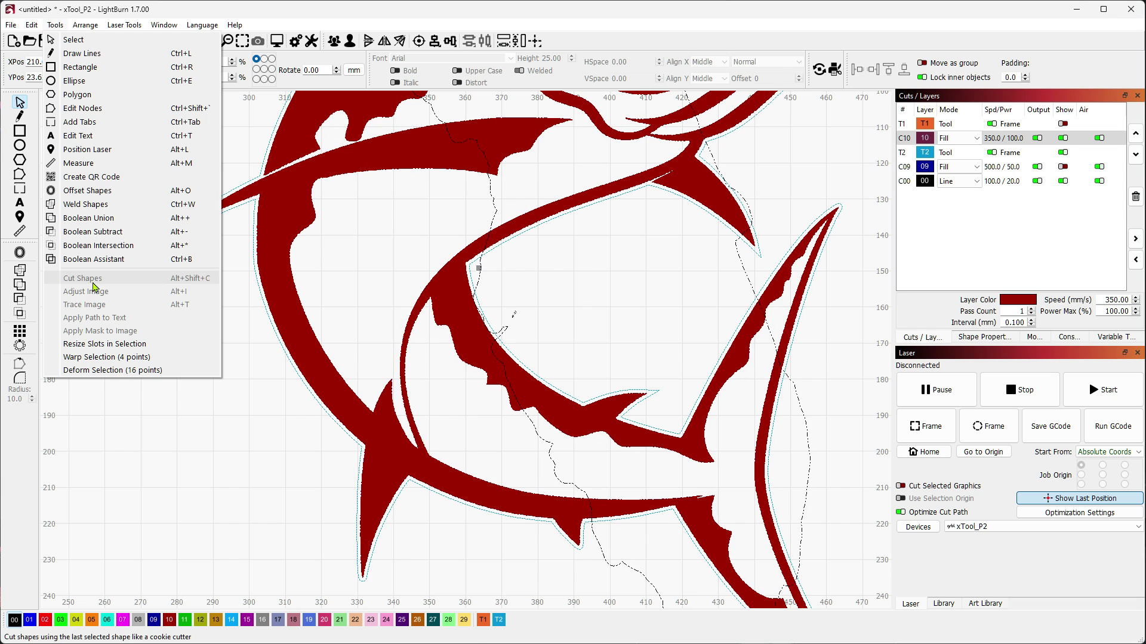
pyautogui.click(503, 595)
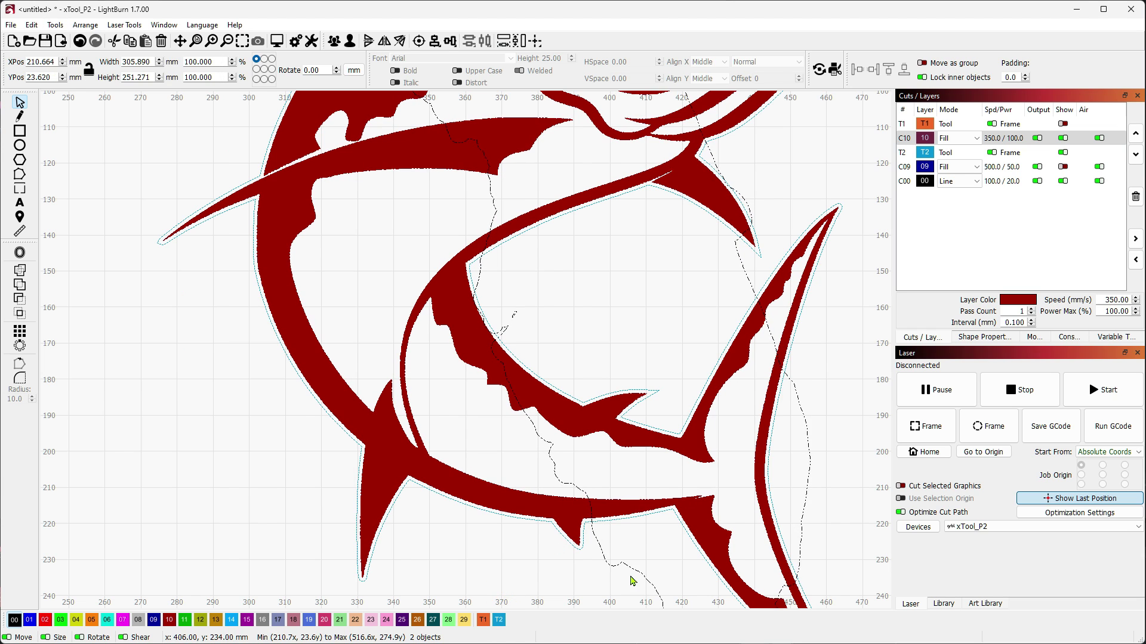
# - Ungroup the black Florida outline to separate it from its small inner piece
pyautogui.click(630, 574)
pyautogui.click(631, 573)
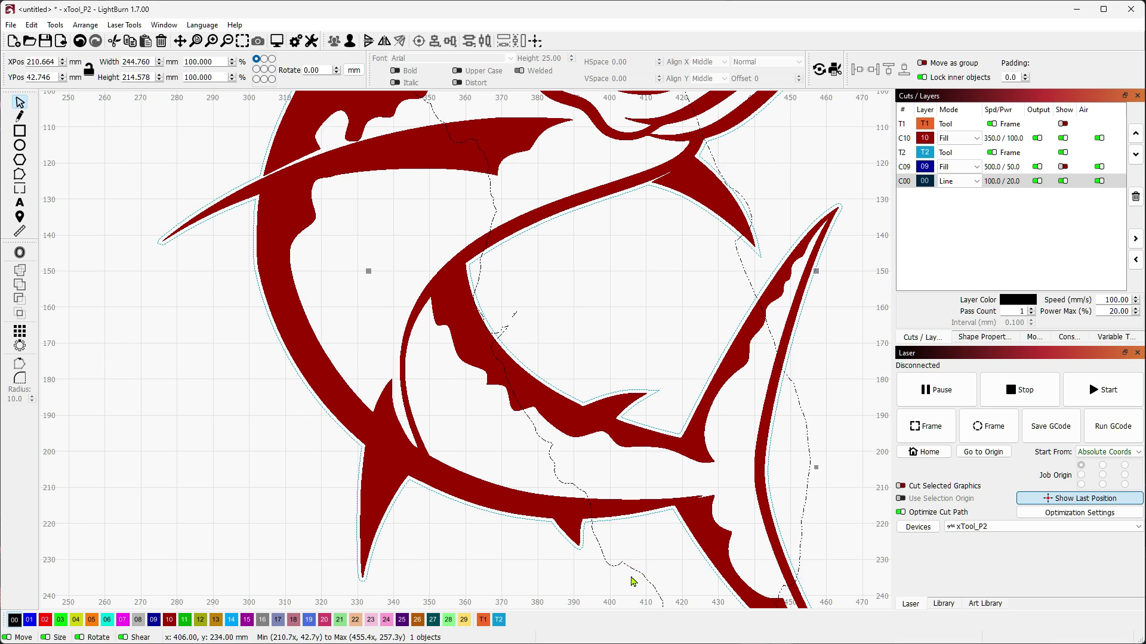
pyautogui.hotkey('ctrl', 'a')
pyautogui.click(506, 588)
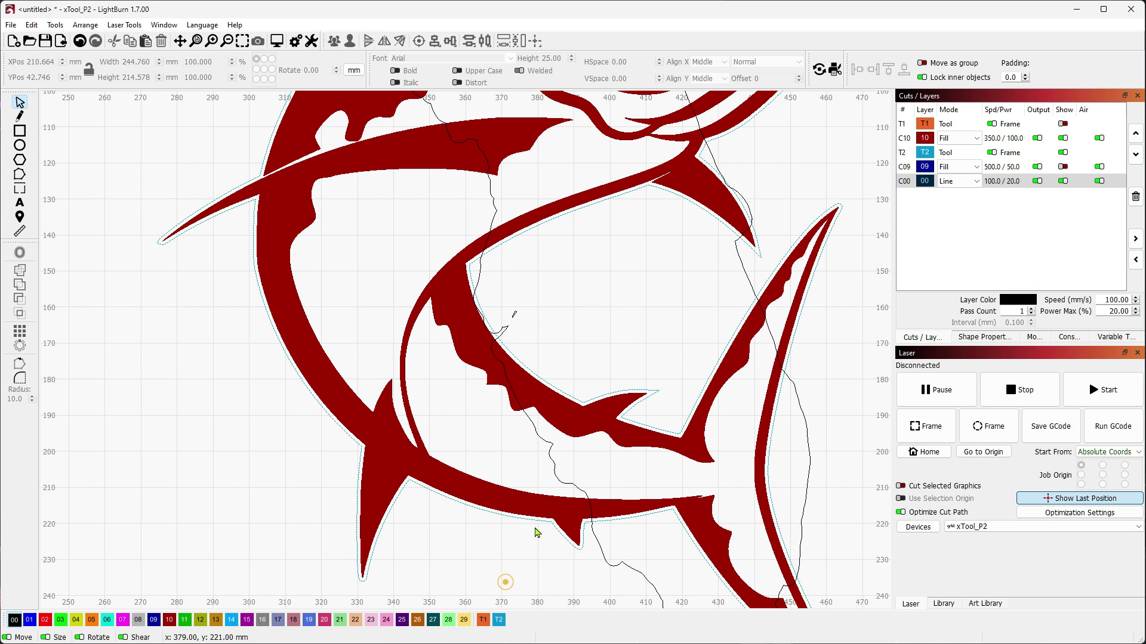
# - Cut the red sailfish with the black Florida outline using Cut Shapes
pyautogui.click(549, 501)
pyautogui.keyDown('shift'); pyautogui.click(627, 566); pyautogui.keyUp('shift')
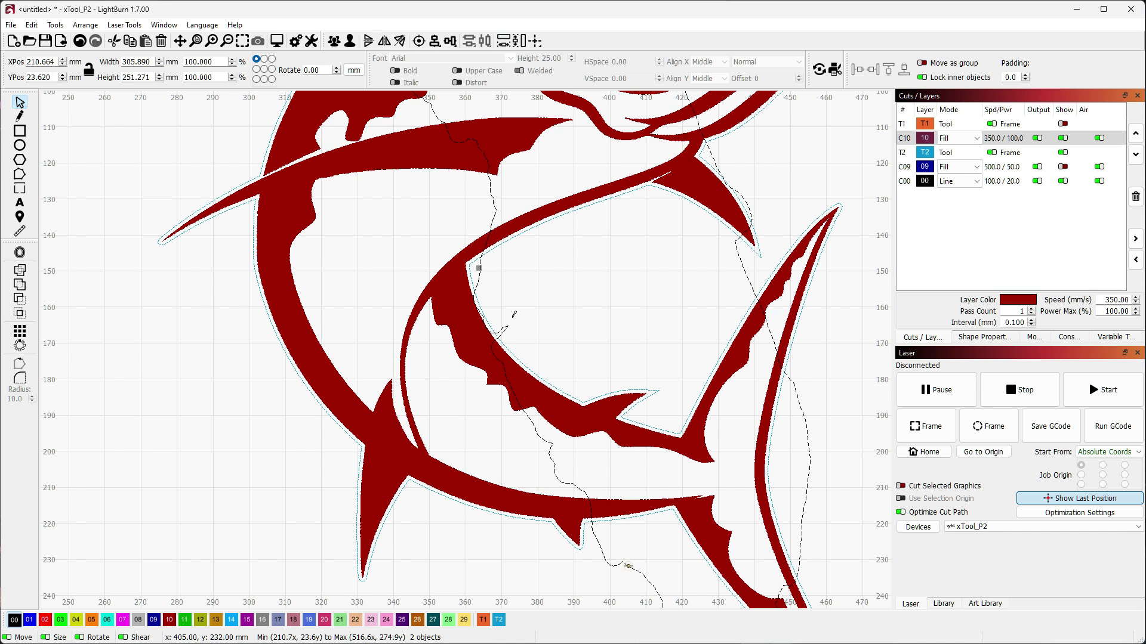
pyautogui.click(55, 25)
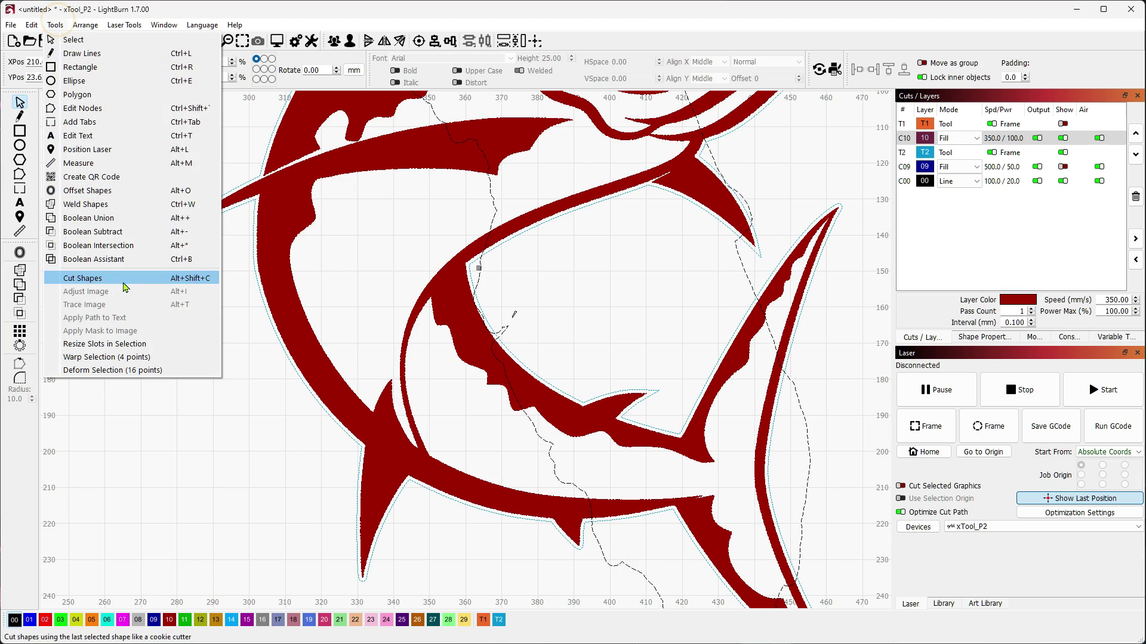
pyautogui.click(127, 278)
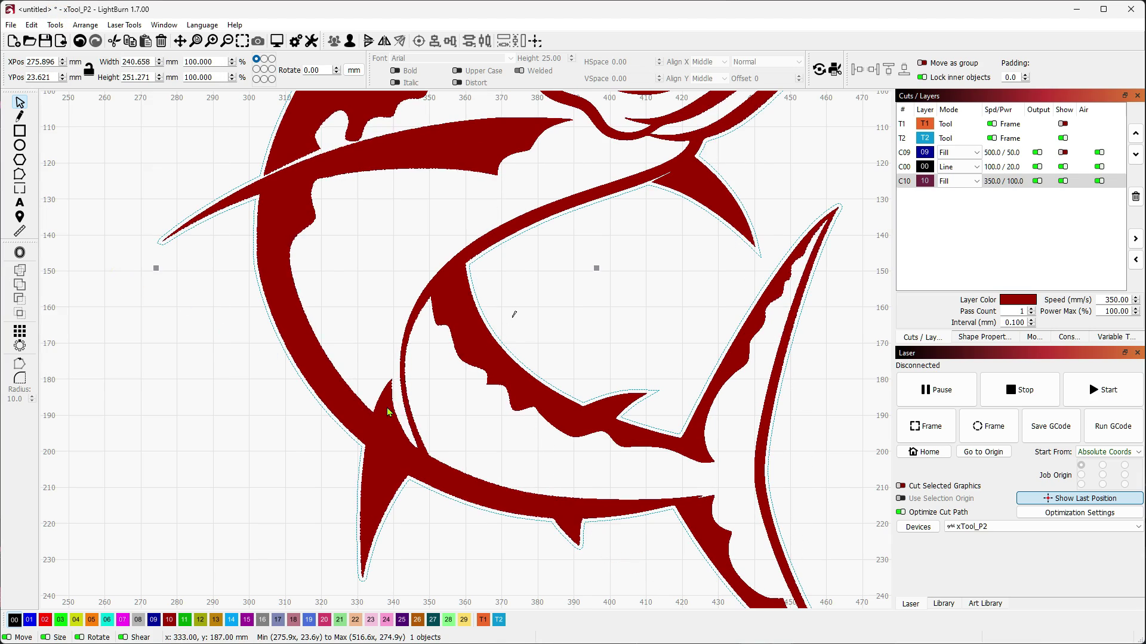
pyautogui.scroll(-3, 621, 414)
pyautogui.scroll(2, 620, 415)
pyautogui.click(167, 394)
pyautogui.scroll(-3, 201, 401)
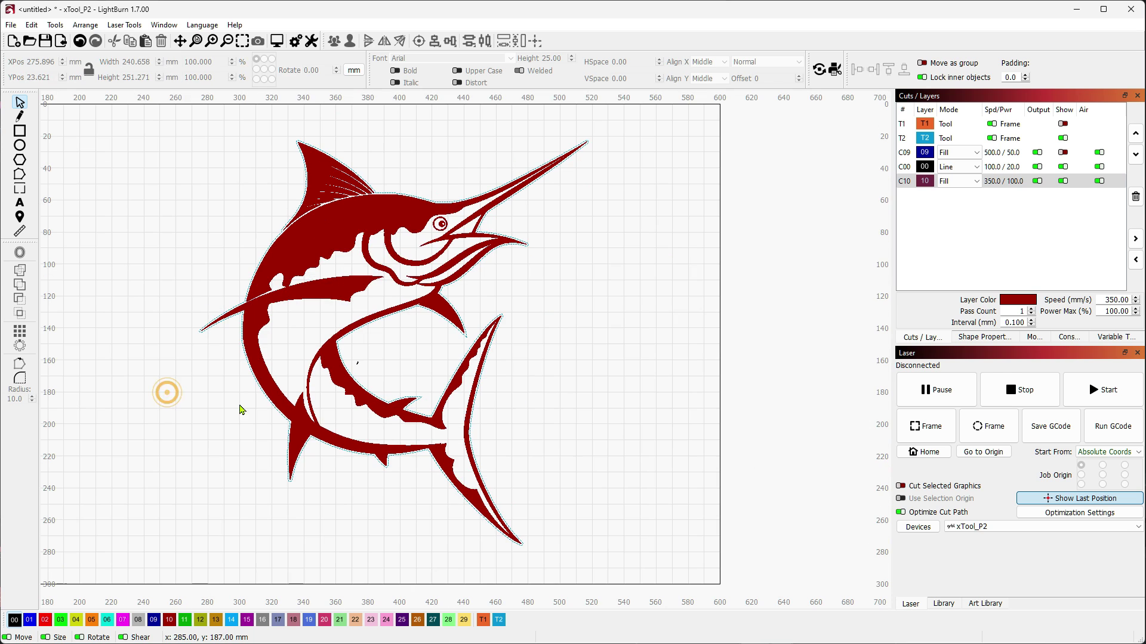
# - Assign the sailfish section inside the Florida outline to layer 12 and show the blue C09 flag layer again
pyautogui.click(382, 403)
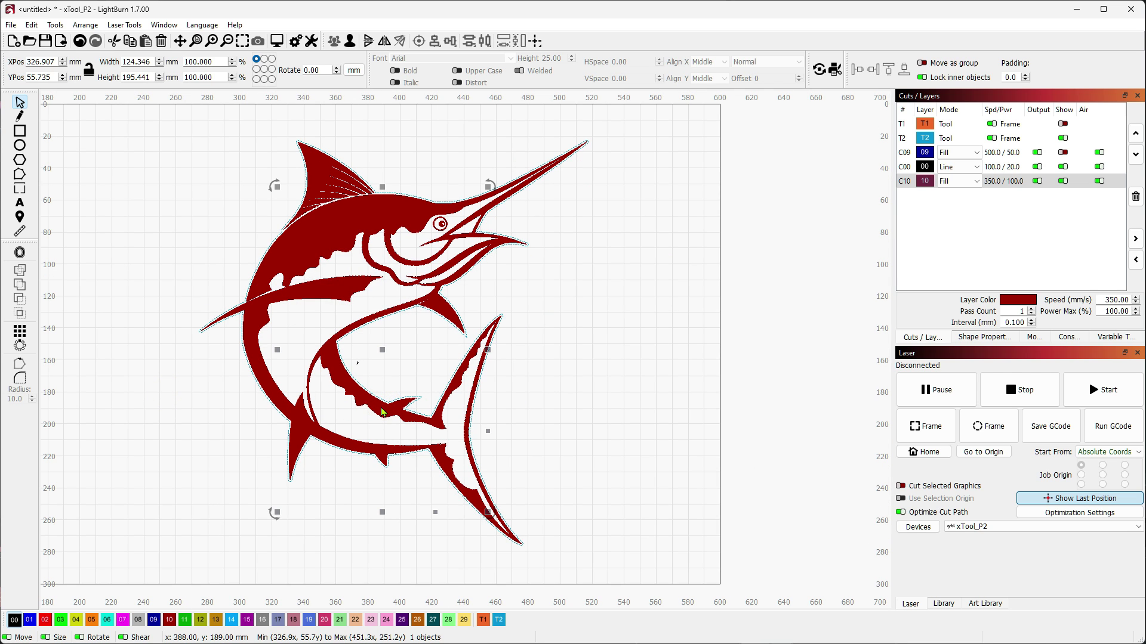
pyautogui.click(201, 621)
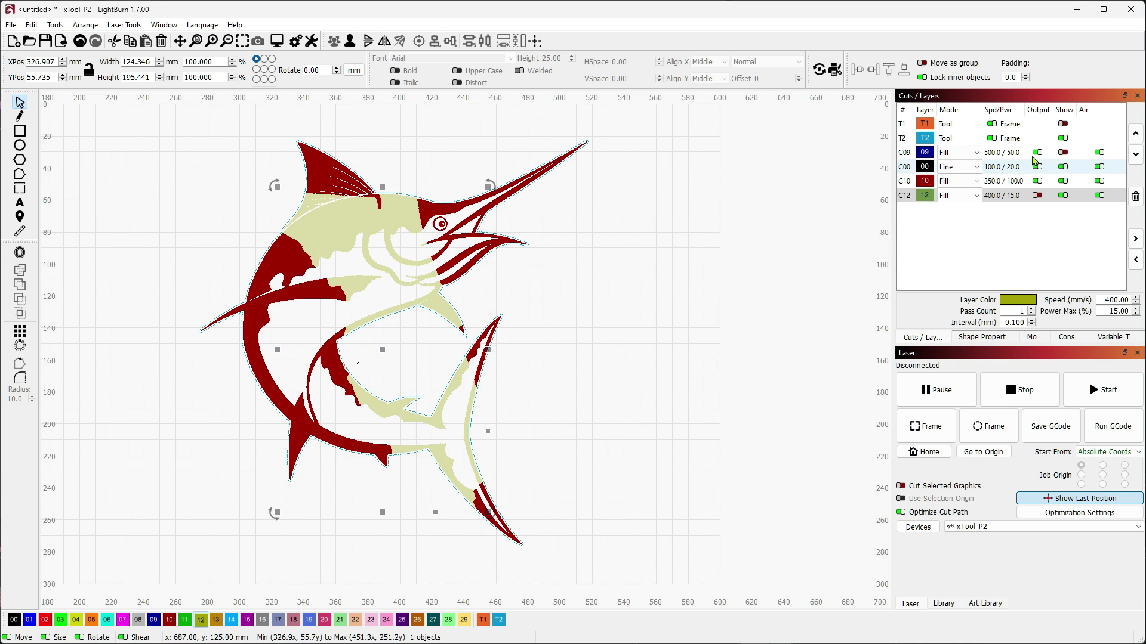
pyautogui.click(1063, 152)
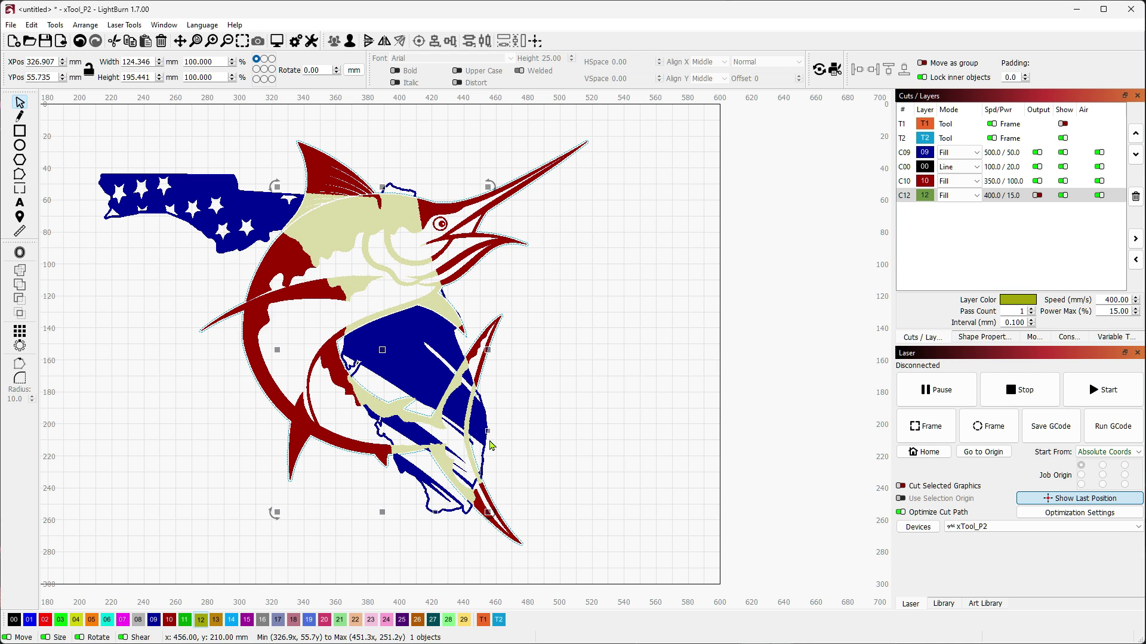
pyautogui.click(511, 417)
pyautogui.scroll(3, 512, 417)
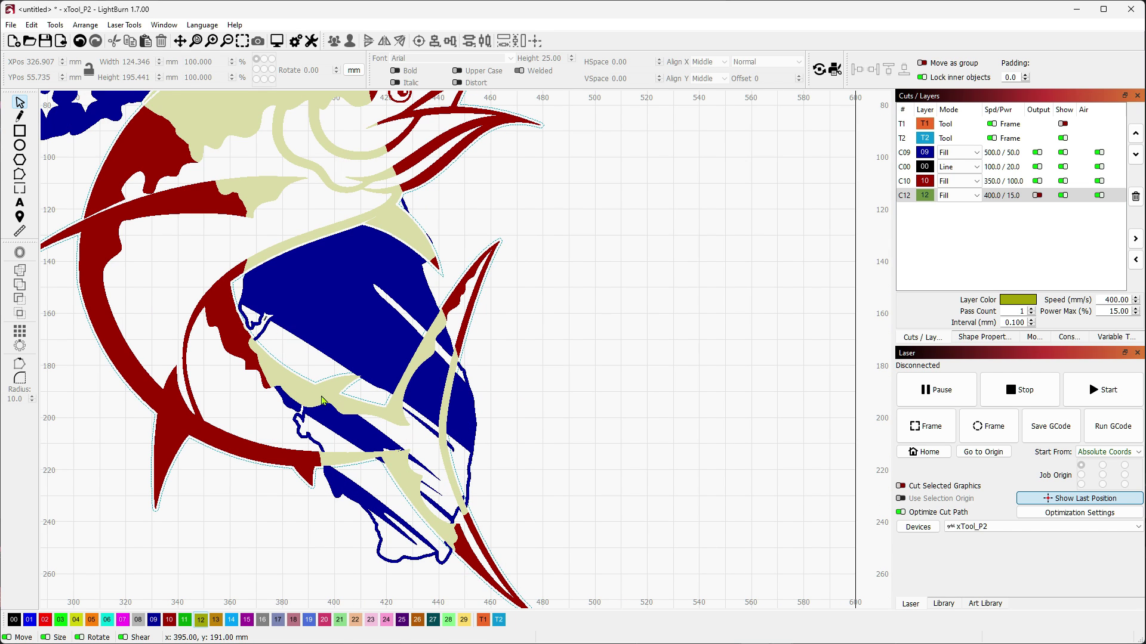
# - Ungroup the layer 12 sailfish section into separate pieces
pyautogui.click(322, 399)
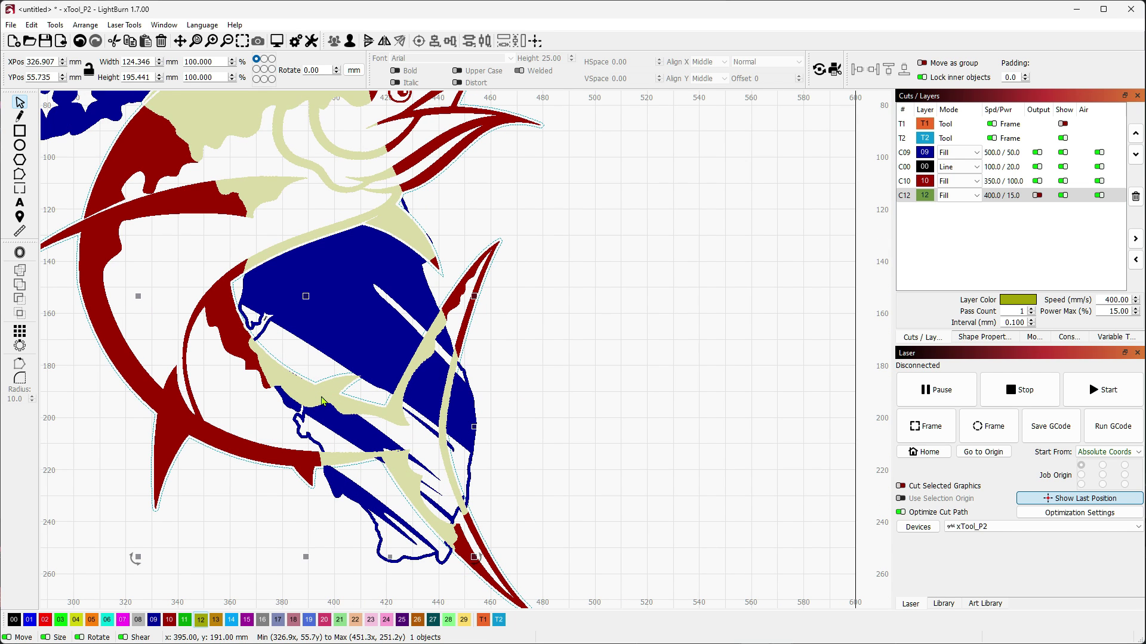
pyautogui.click(348, 43)
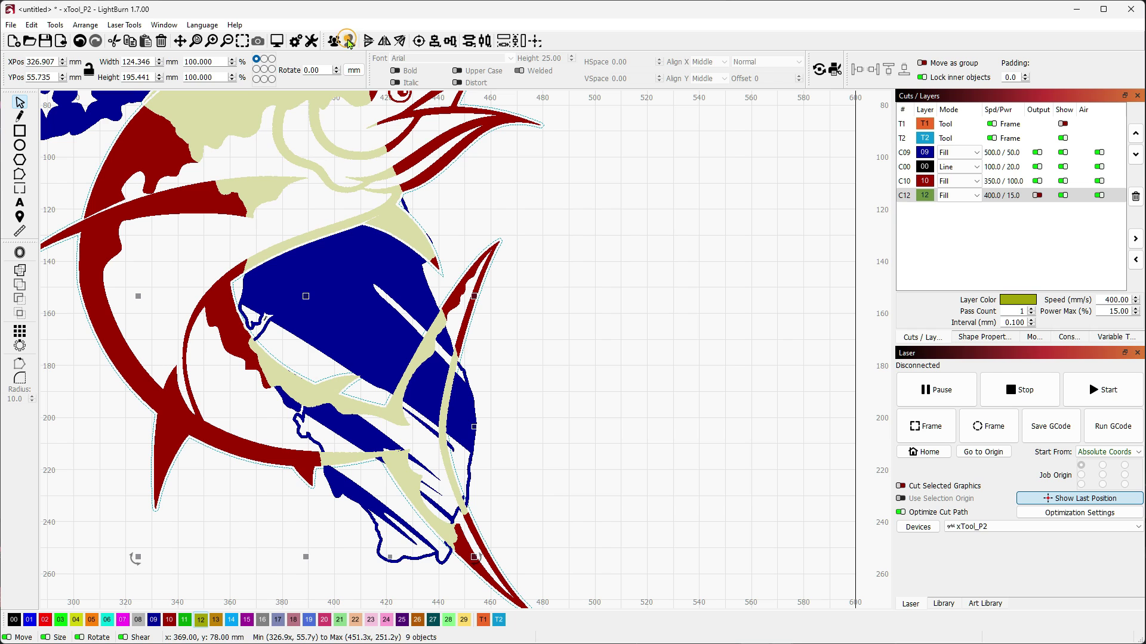
pyautogui.click(613, 216)
# - Delete the three layer 12 sailfish body and tail pieces that cross the lower flag stripes
pyautogui.click(352, 412)
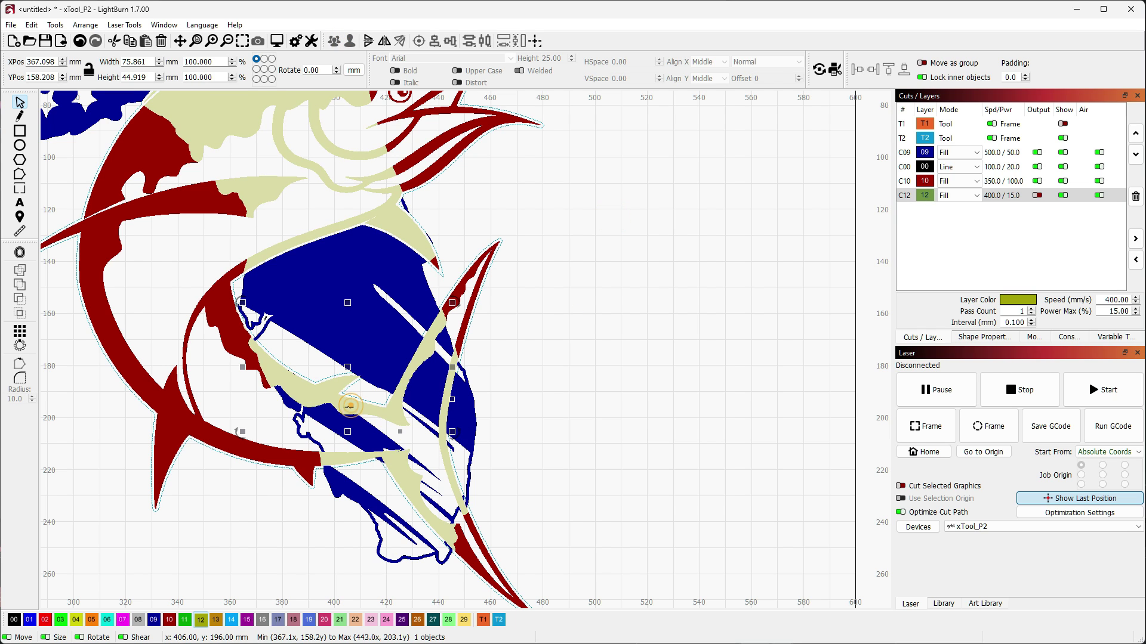
pyautogui.press('Delete')
pyautogui.click(365, 457)
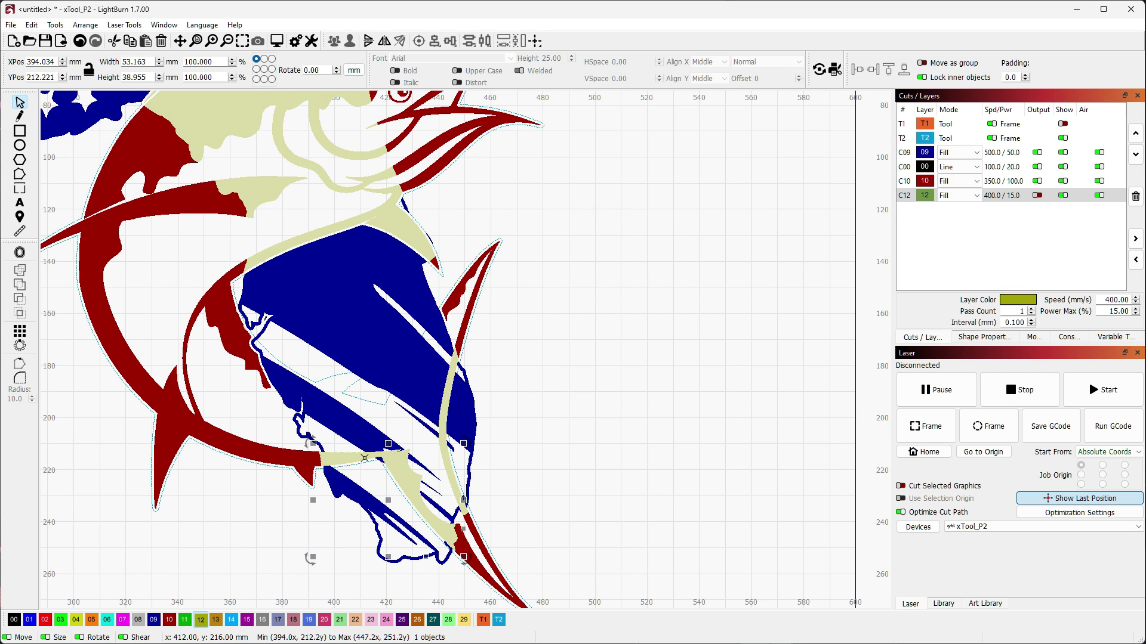
pyautogui.press('Delete')
pyautogui.click(443, 417)
pyautogui.press('Delete')
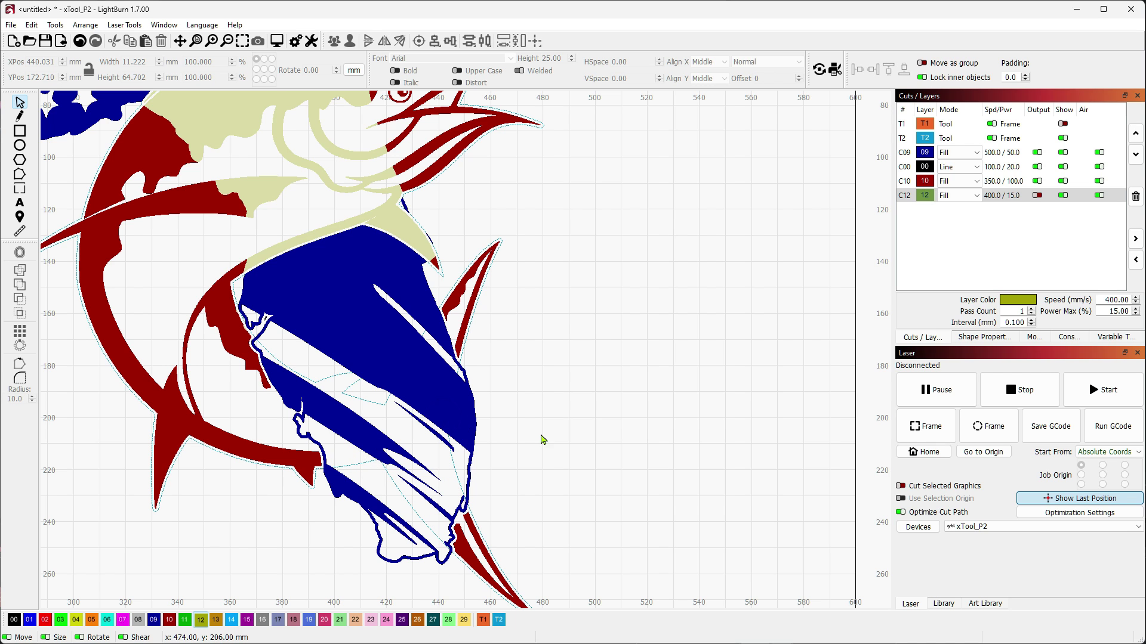
# - Hide the T2 tool layer holding the dashed sailfish outline
pyautogui.click(360, 401)
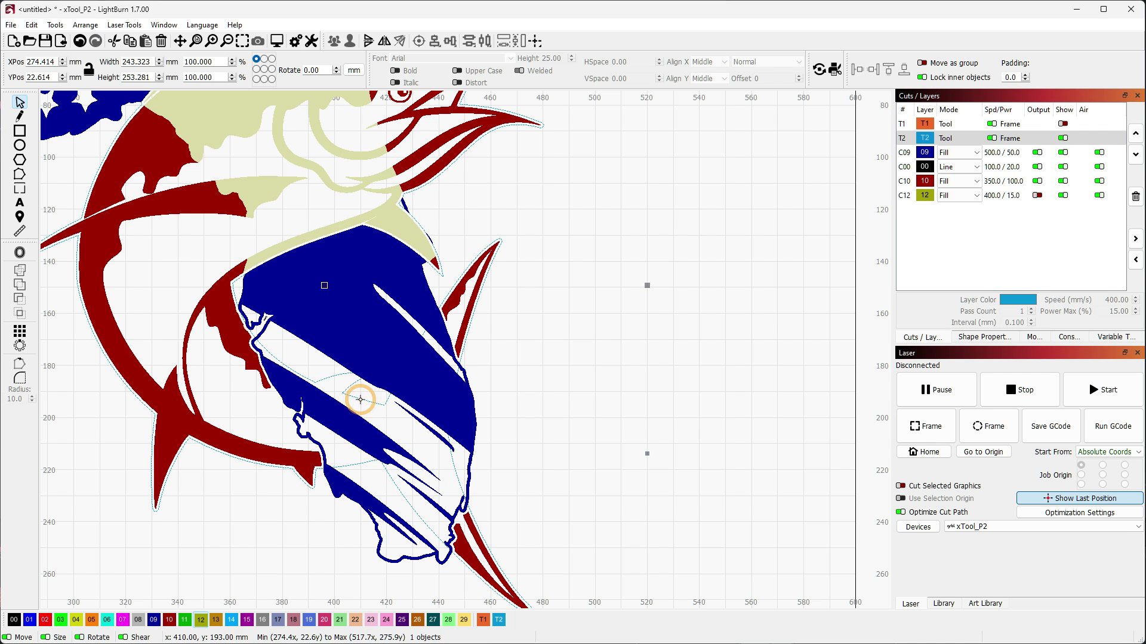
pyautogui.click(1062, 138)
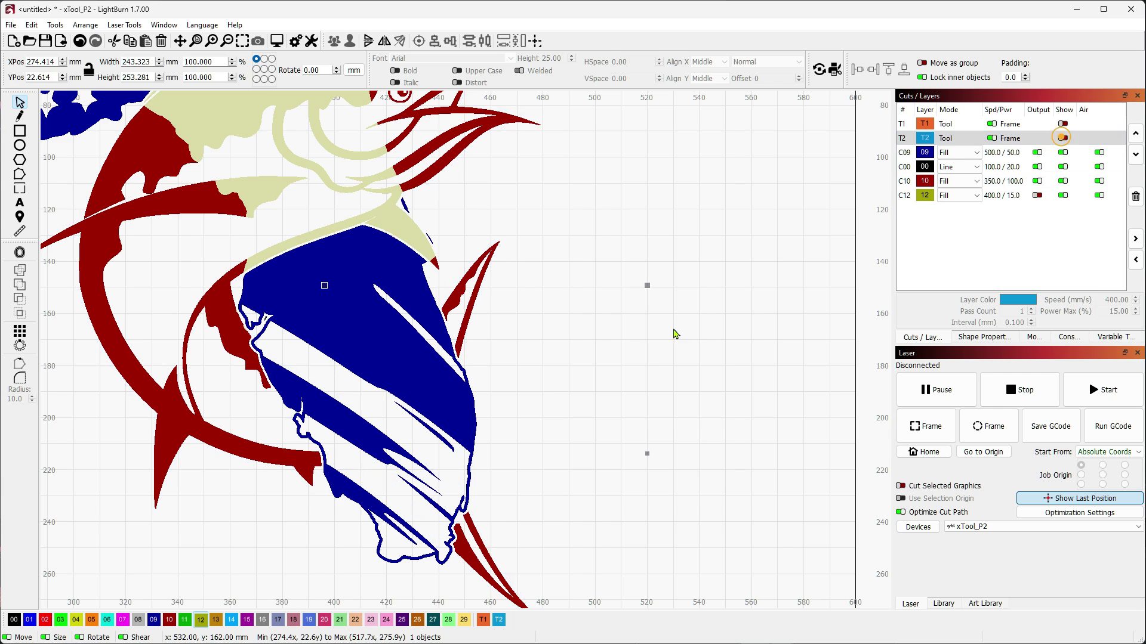
pyautogui.click(654, 353)
pyautogui.scroll(-5, 656, 388)
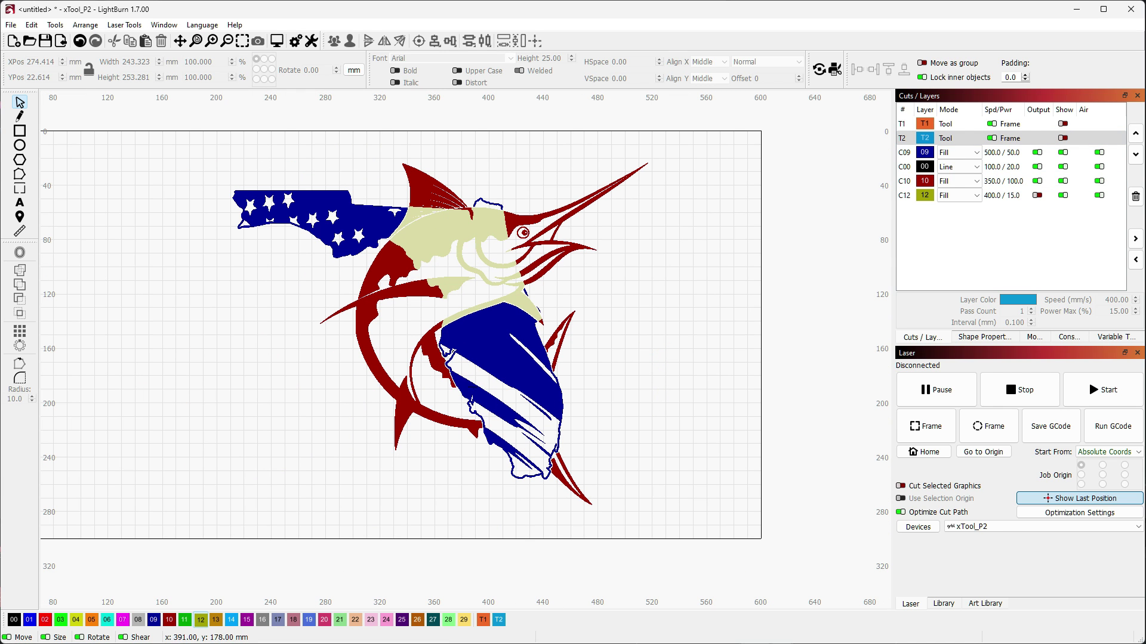
# - Assign the sailfish's large head and upper-body piece to layer 10 and select all shapes on that layer
pyautogui.click(440, 233)
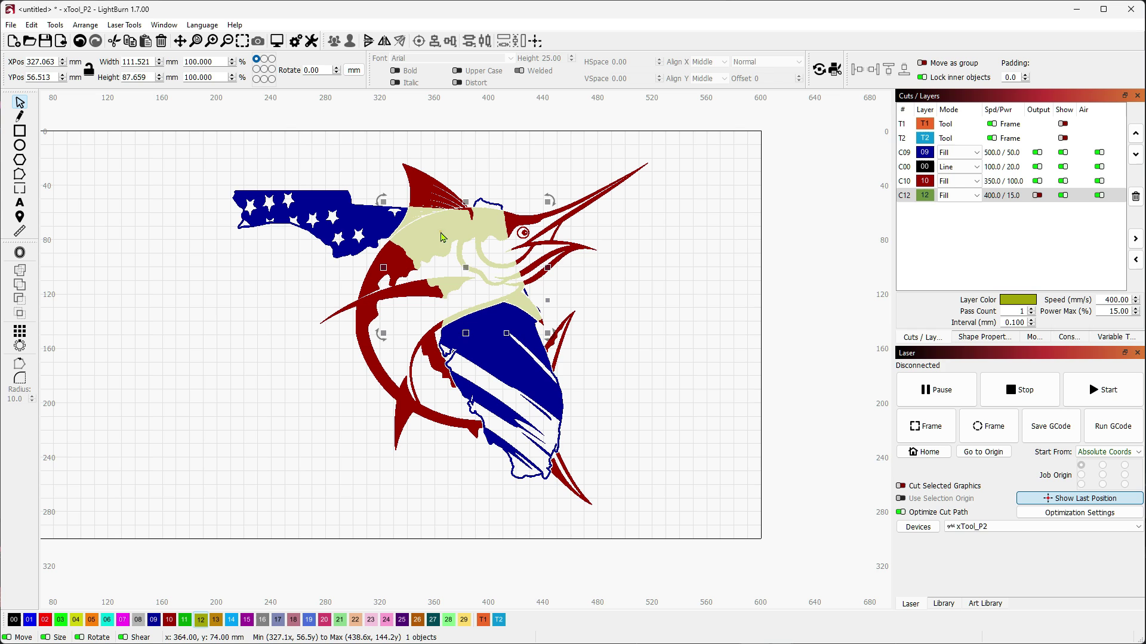
pyautogui.click(169, 620)
pyautogui.click(934, 184)
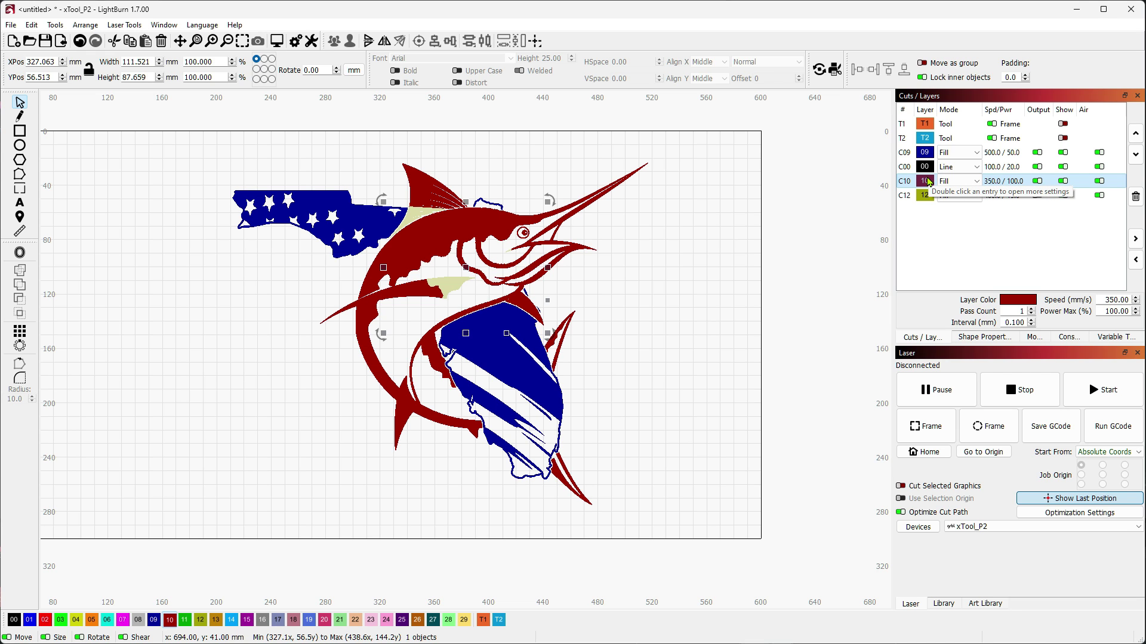
pyautogui.click(926, 184)
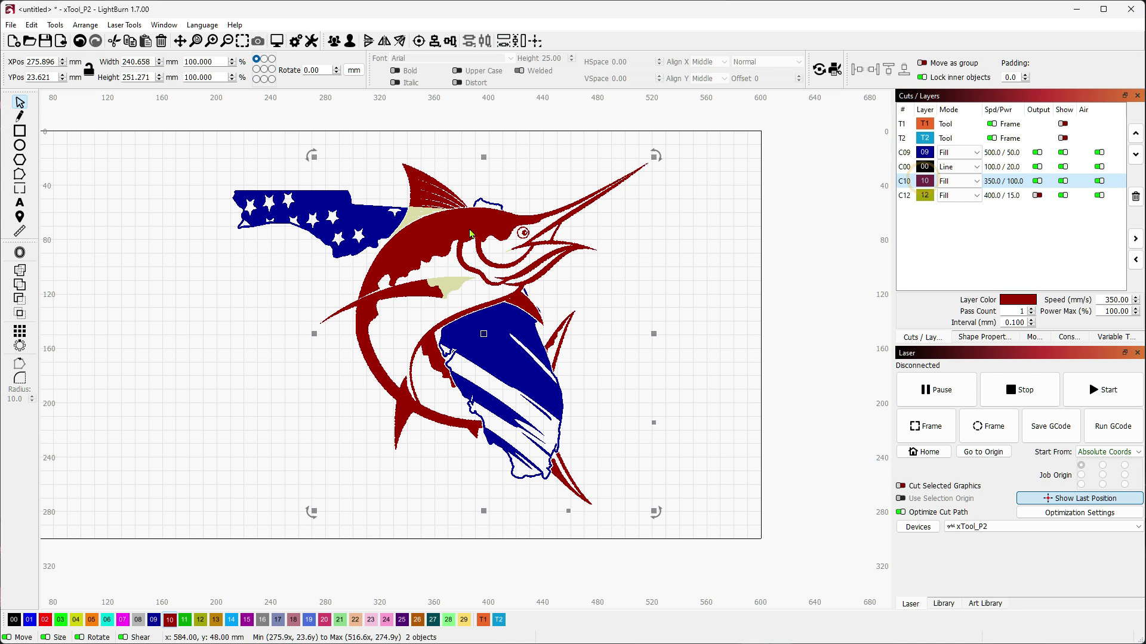
# - Reassign all remaining layer 12 sailfish pieces to layer 10 and deselect them
pyautogui.click(170, 621)
pyautogui.click(165, 495)
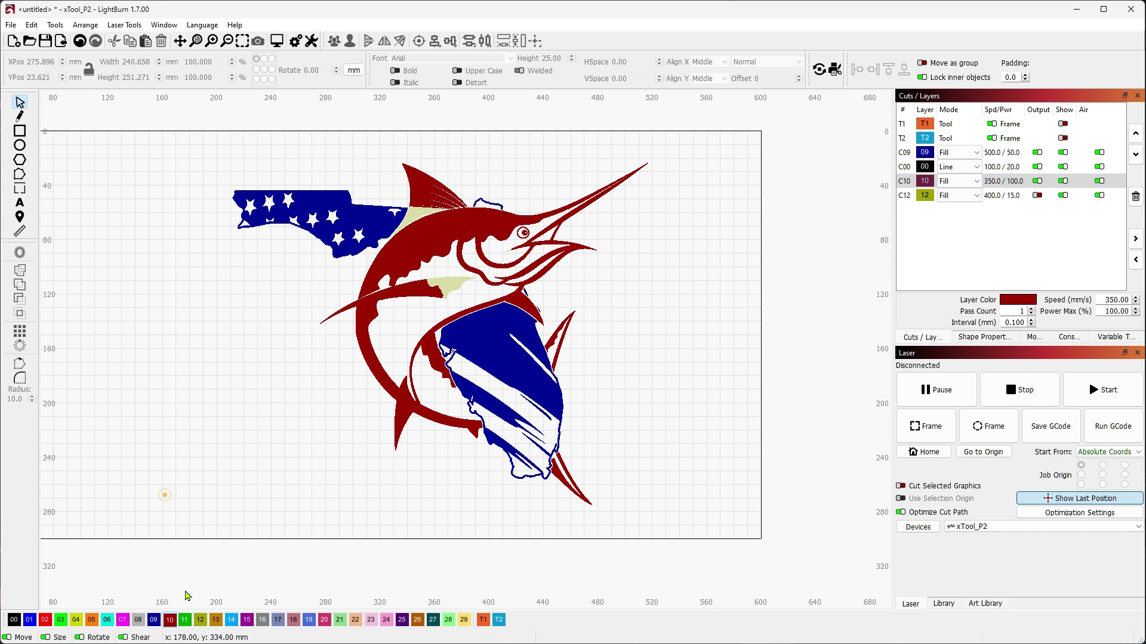
pyautogui.doubleClick(925, 181)
pyautogui.click(728, 100)
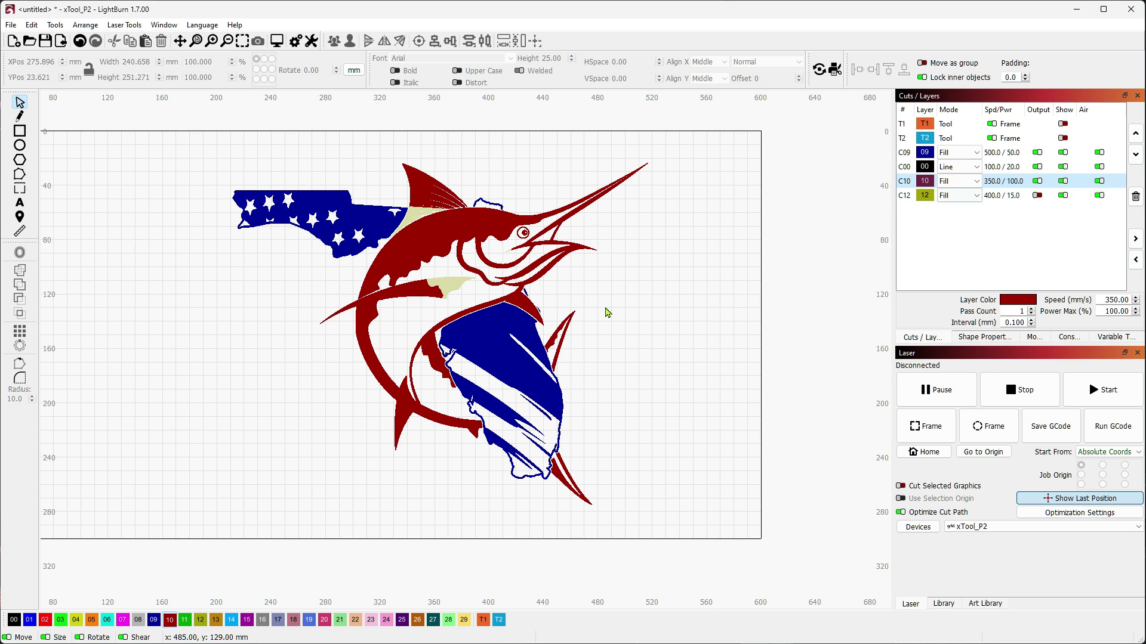
pyautogui.click(928, 199)
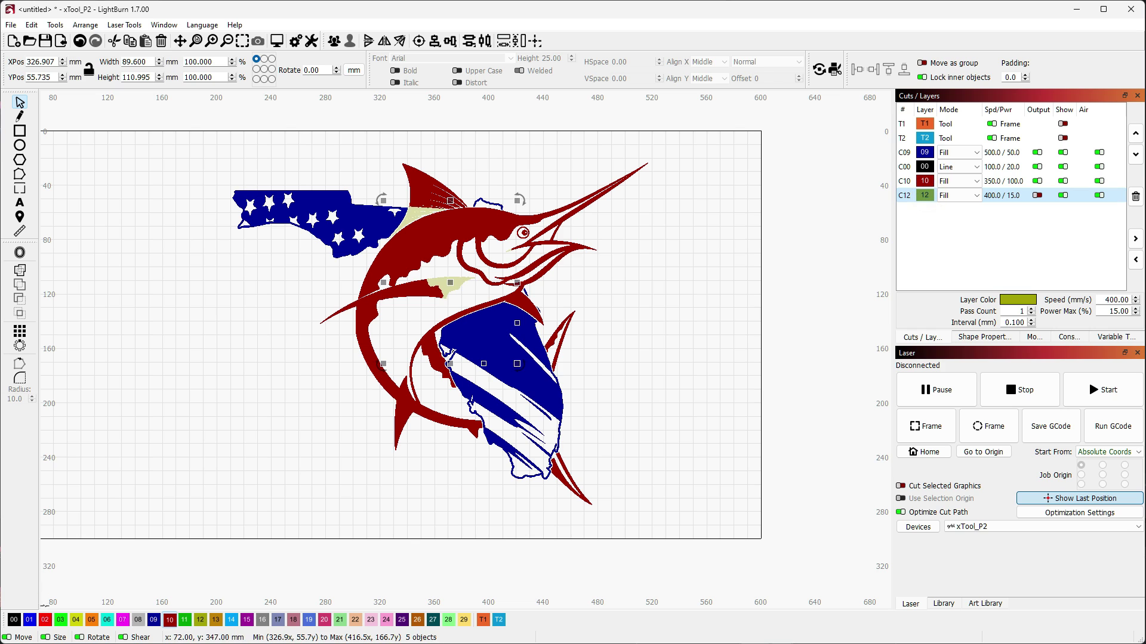
pyautogui.click(172, 621)
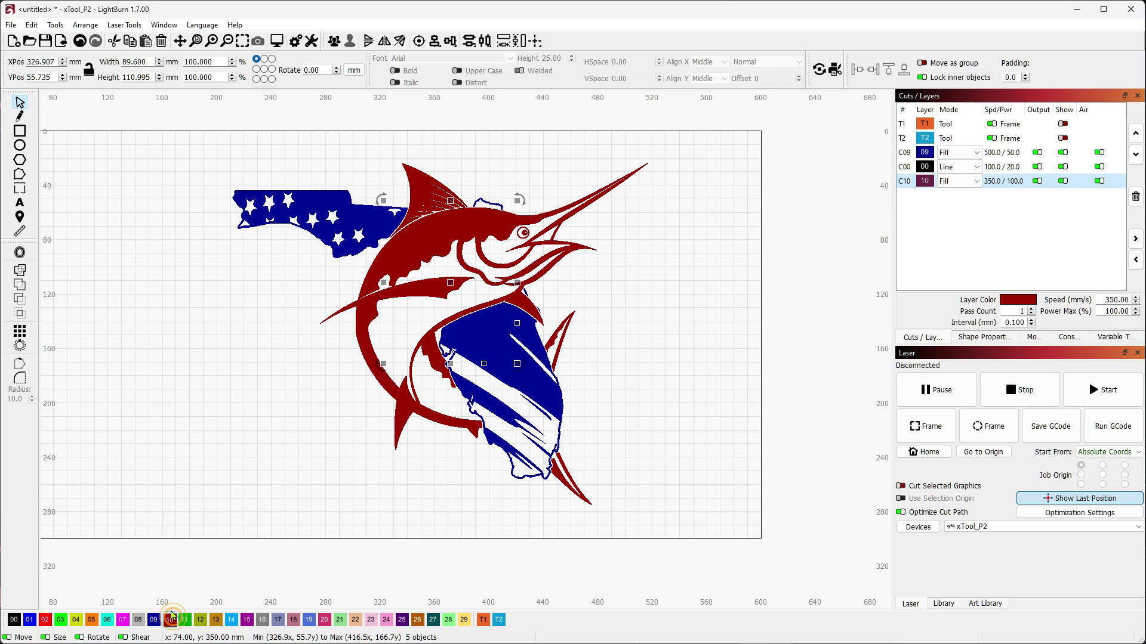
pyautogui.click(196, 481)
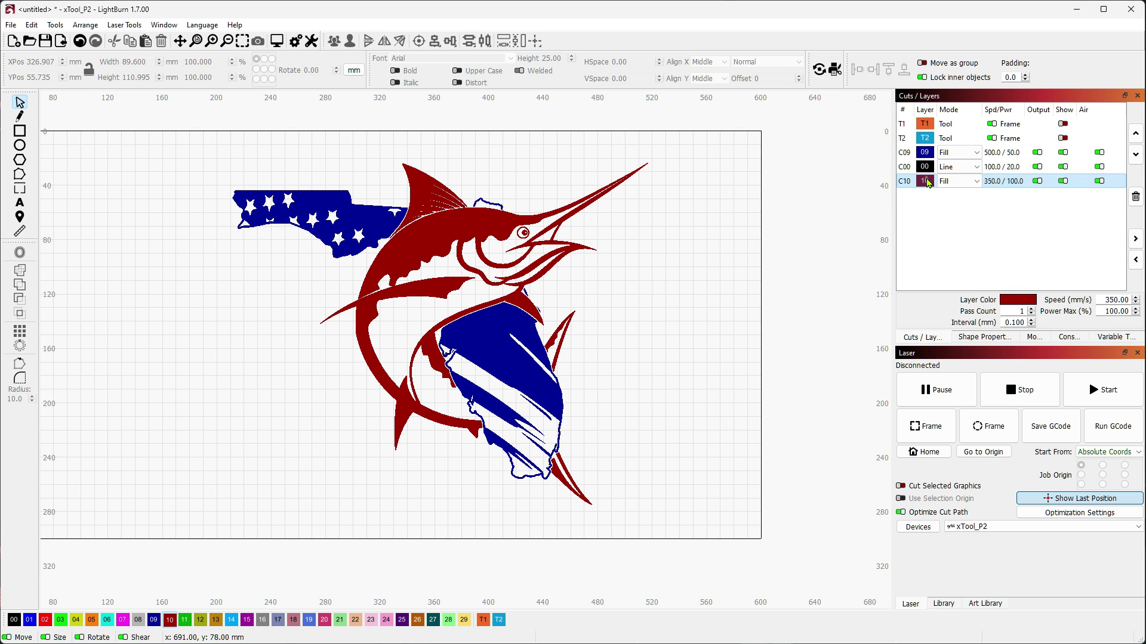
# - Select all sailfish pieces on layer 10 and group them into one object at their original position
pyautogui.click(925, 180)
pyautogui.moveTo(484, 334); pyautogui.dragTo(398, 338)
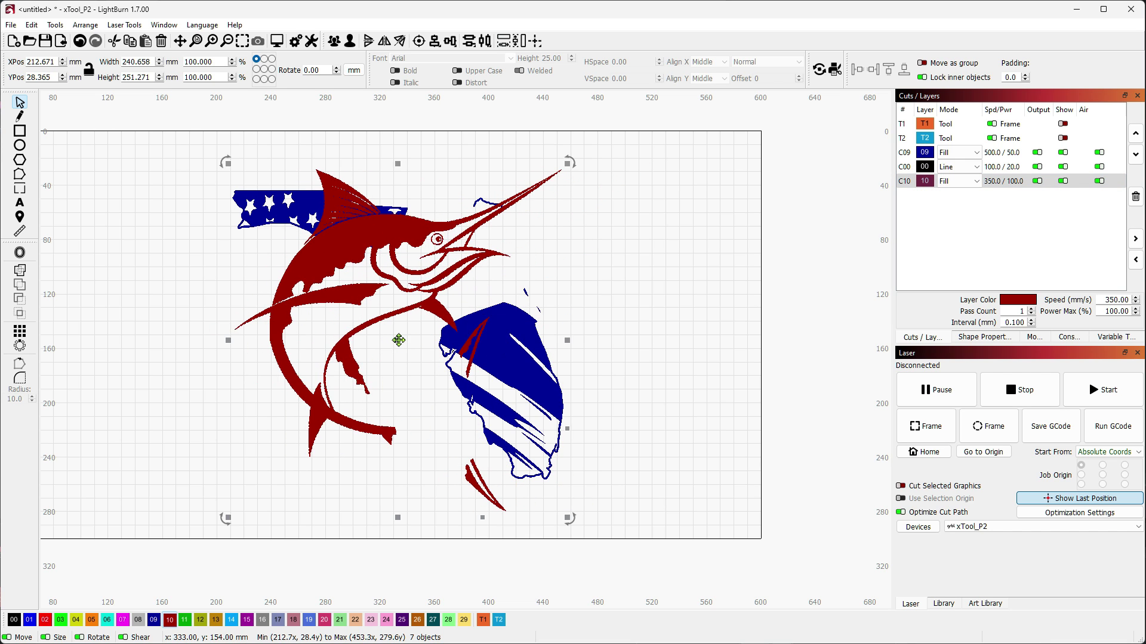
pyautogui.hotkey('ctrl', 'z')
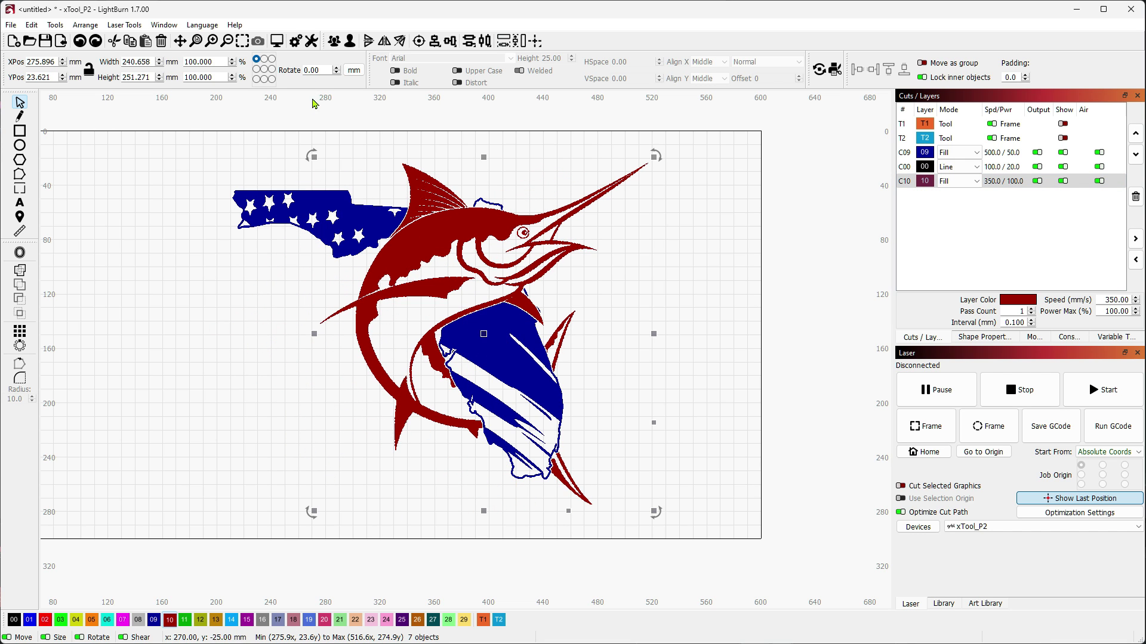
pyautogui.click(748, 277)
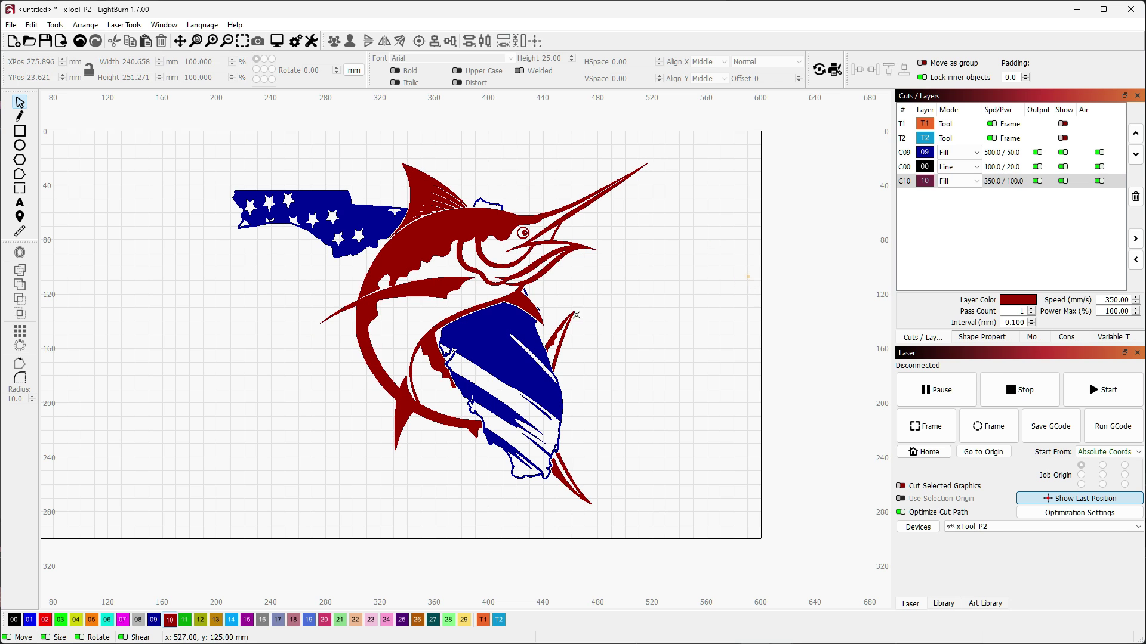
# - Test the separation by moving the flag and the grouped sailfish away in turn, undoing each move
pyautogui.click(481, 326)
pyautogui.moveTo(481, 326); pyautogui.dragTo(377, 352)
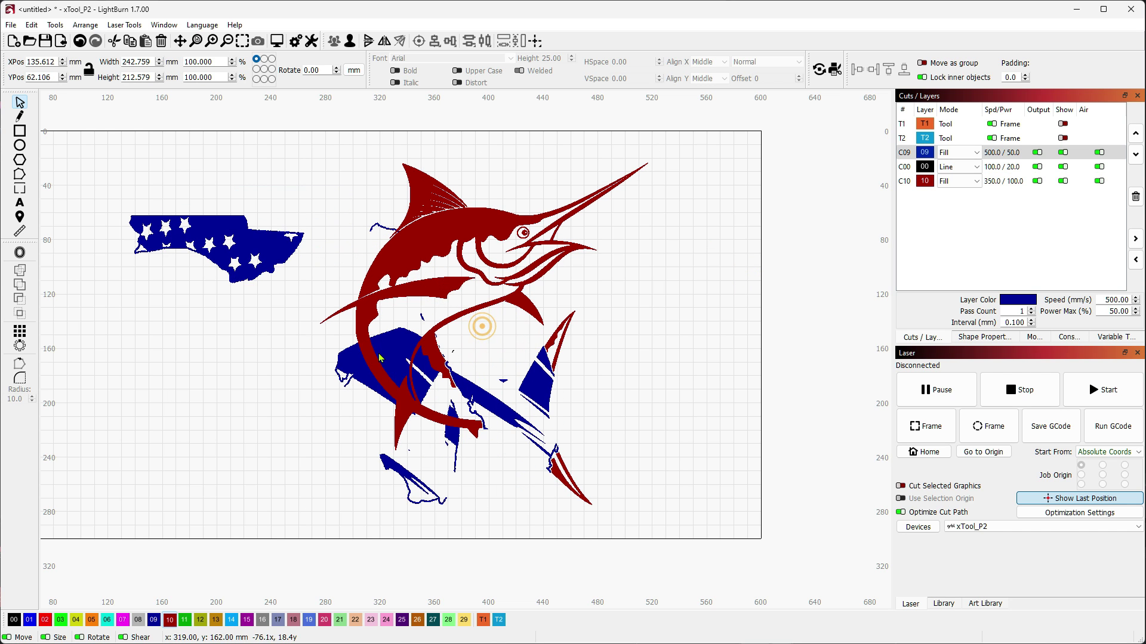
pyautogui.hotkey('ctrl', 'z')
pyautogui.click(431, 277)
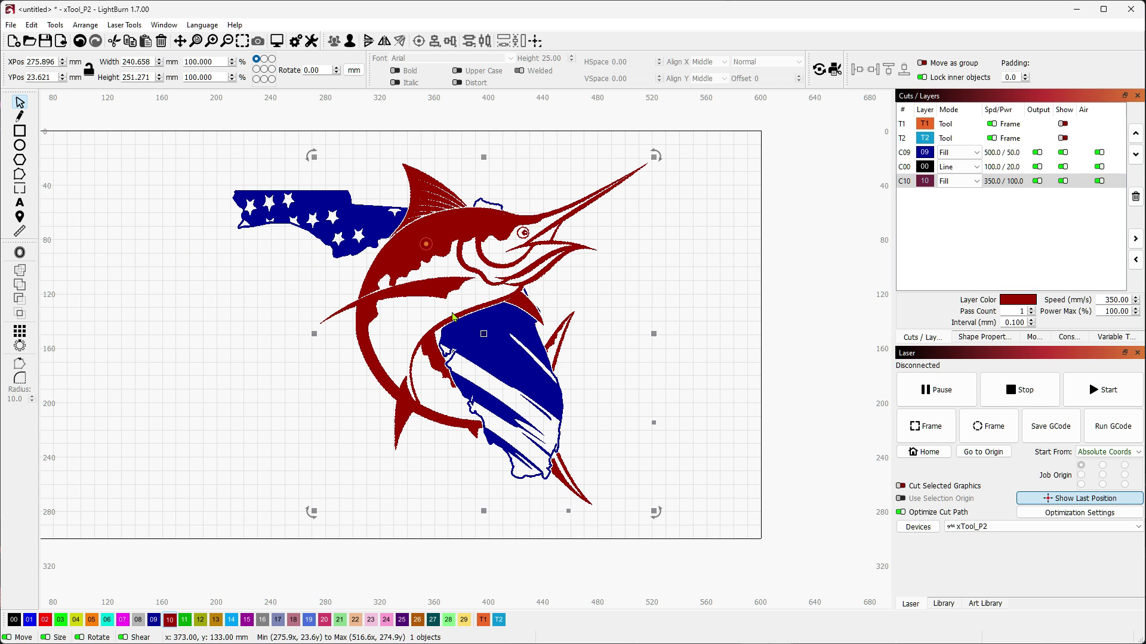
pyautogui.moveTo(501, 351); pyautogui.dragTo(374, 415)
pyautogui.hotkey('ctrl', 'z')
pyautogui.hotkey('ctrl', 'shift', 'z')
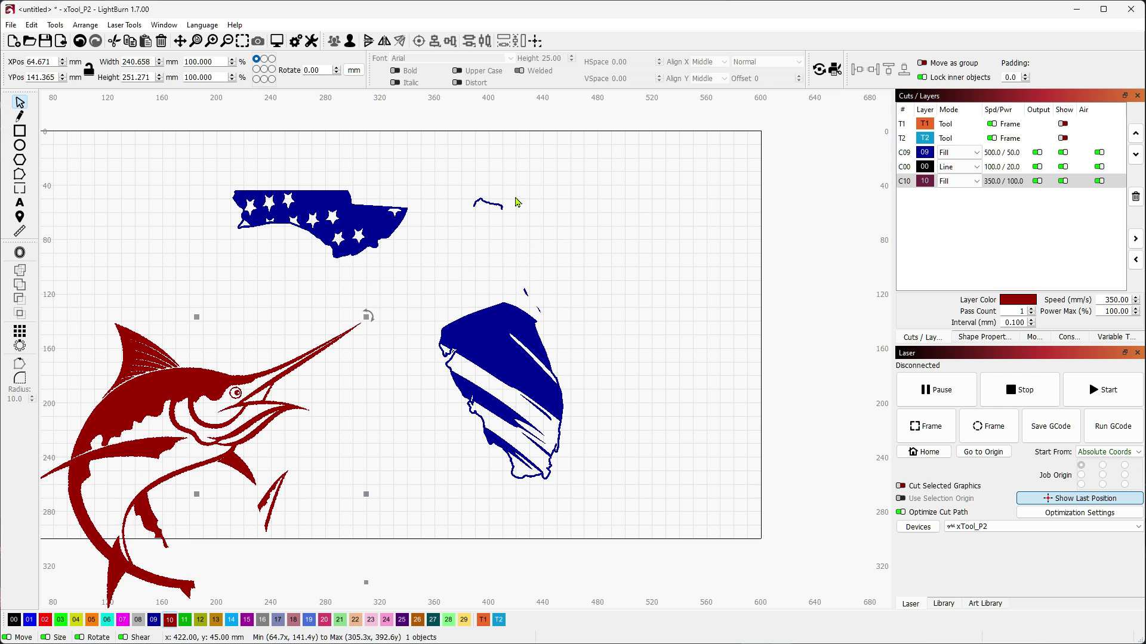
pyautogui.hotkey('ctrl', 'z')
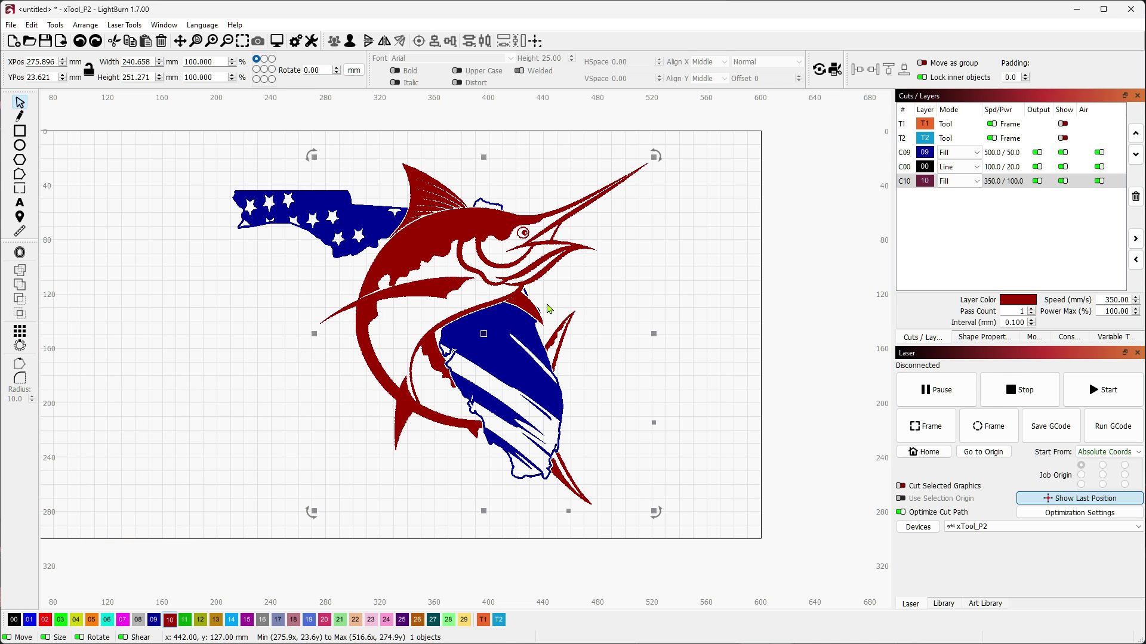
pyautogui.click(632, 396)
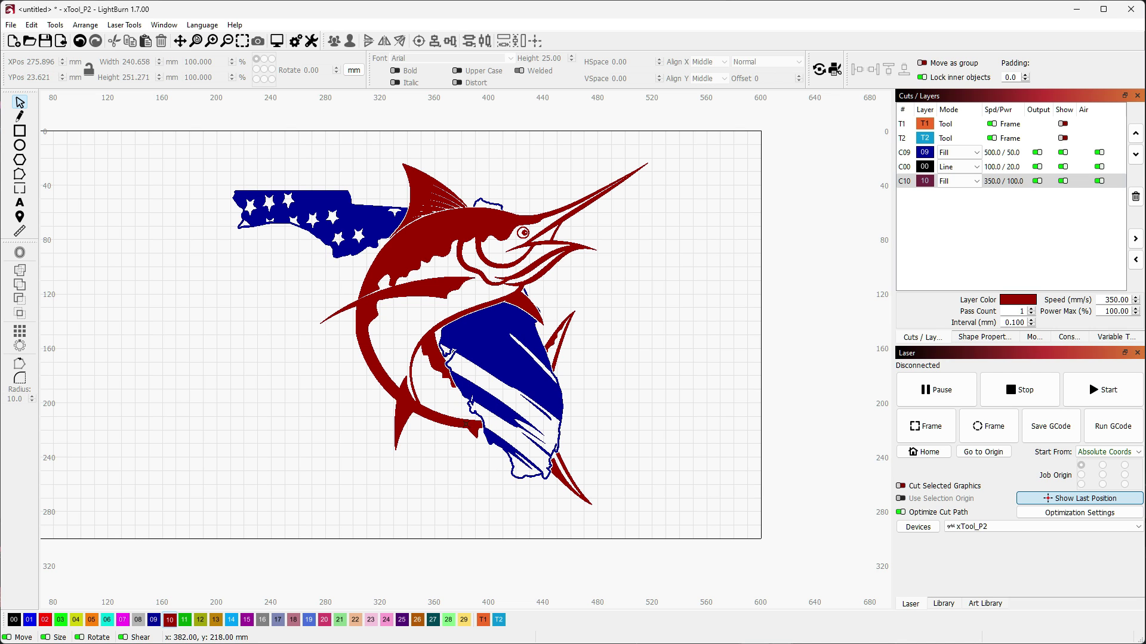
# - Hide layers 00 and 10 so that only the layer 09 flag is shown
pyautogui.click(475, 340)
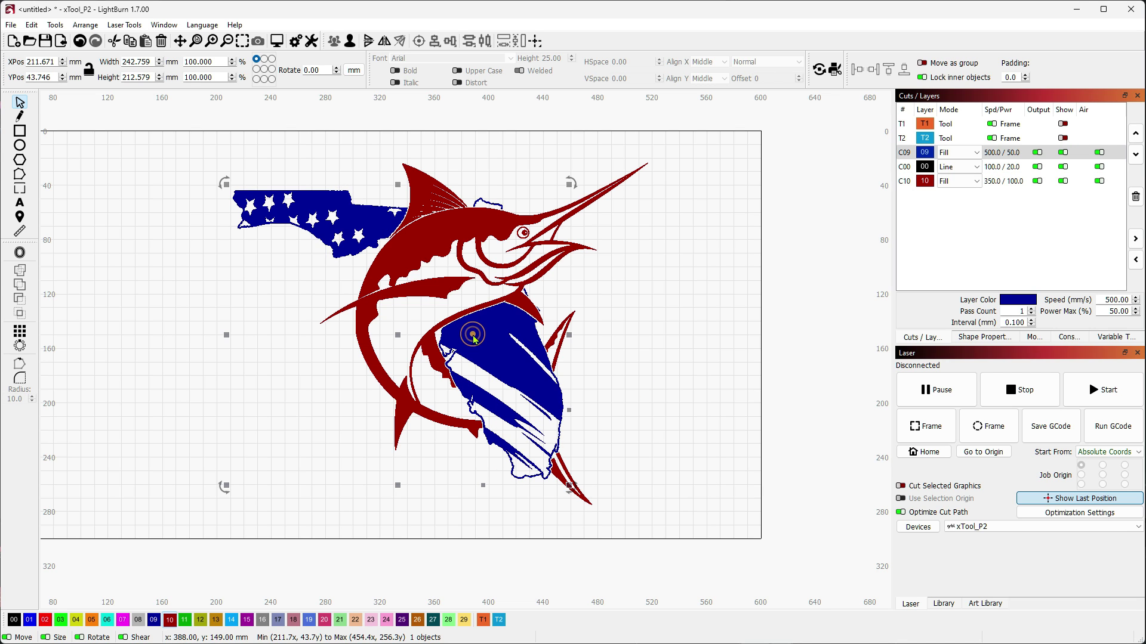
pyautogui.click(1063, 152)
pyautogui.click(1063, 152)
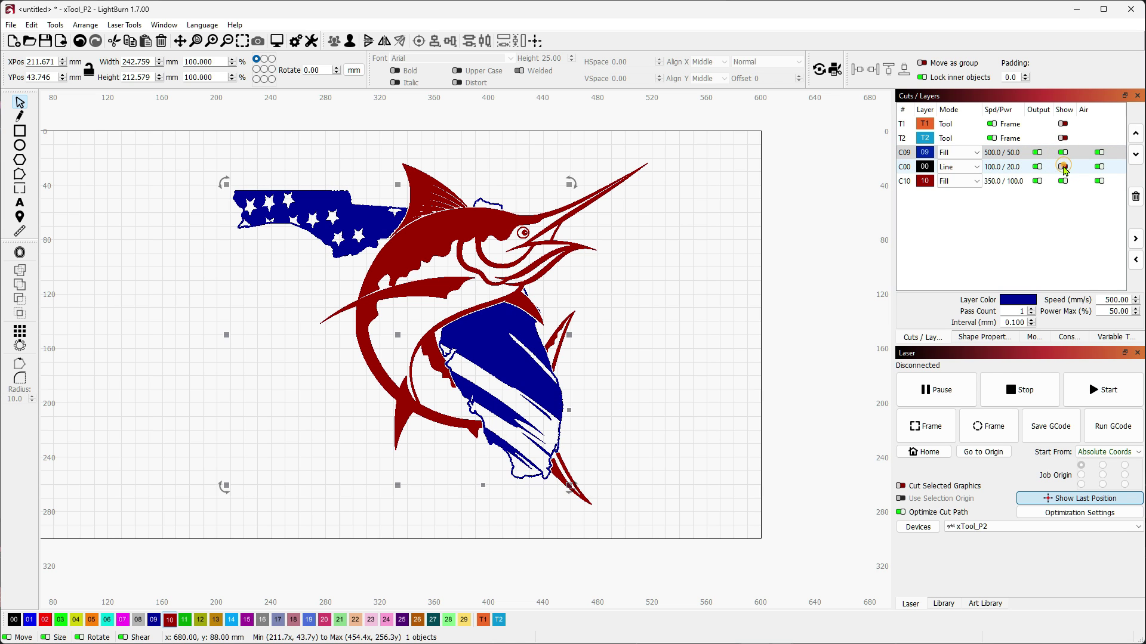
pyautogui.click(1064, 168)
pyautogui.click(875, 285)
pyautogui.click(1062, 180)
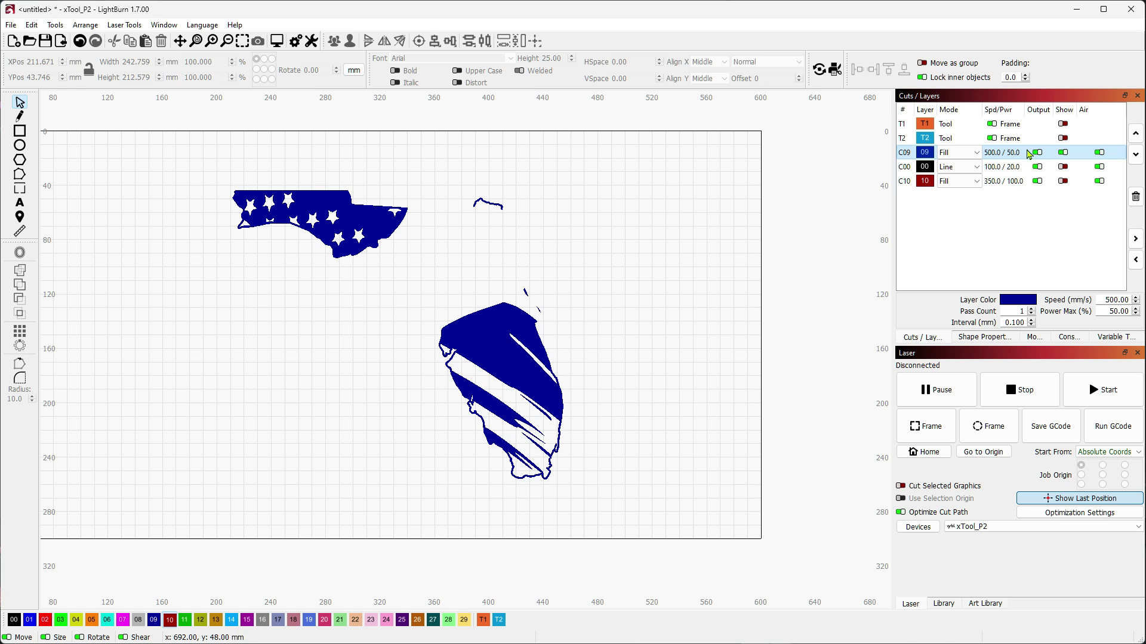
# - Show the flag in wireframe and ungroup it, including its nested group, into separate pieces
pyautogui.scroll(3, 475, 353)
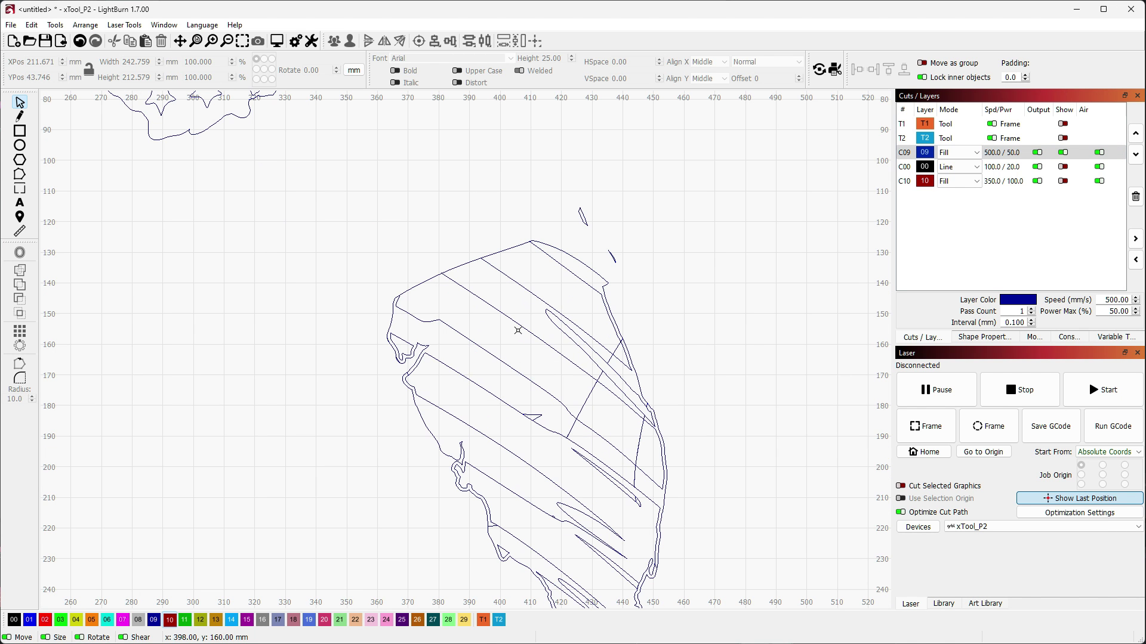
pyautogui.click(588, 229)
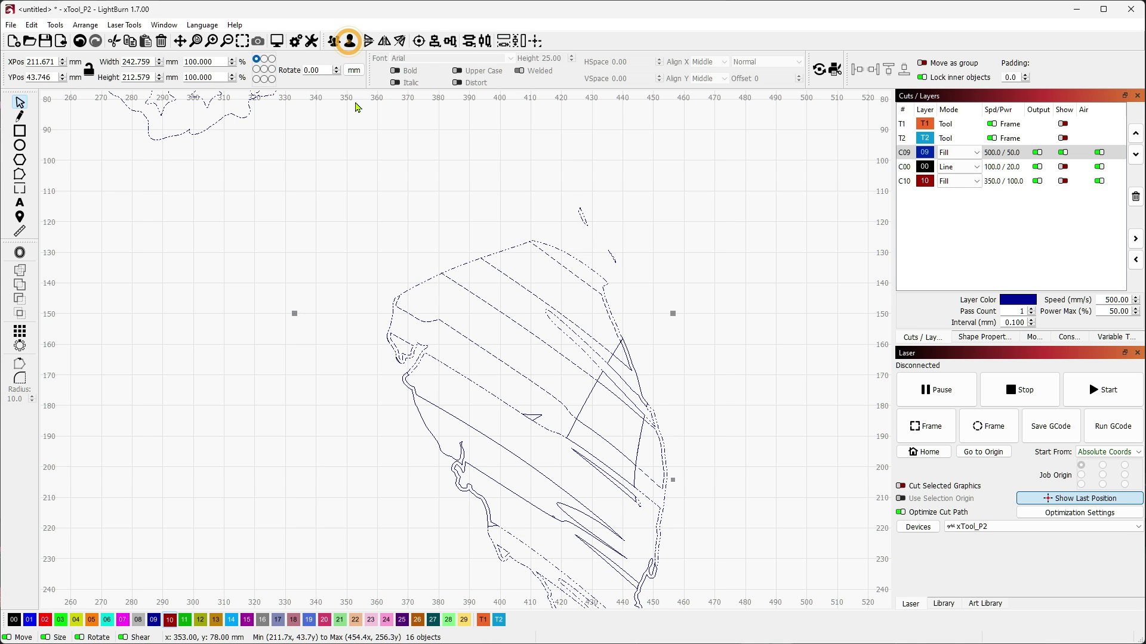
pyautogui.click(376, 164)
pyautogui.click(585, 224)
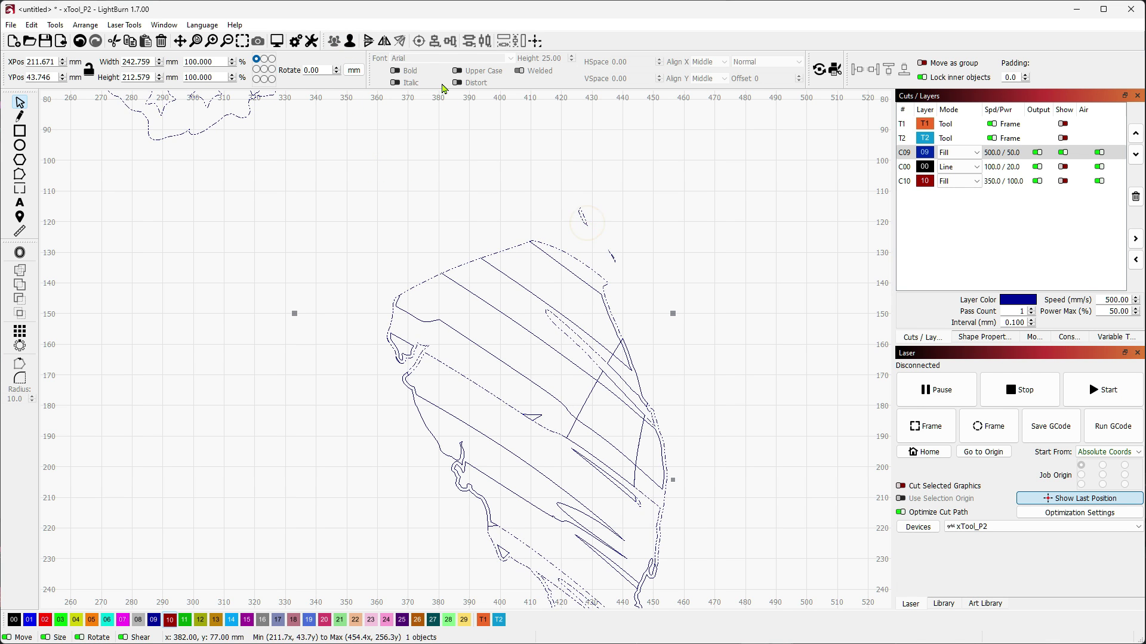
pyautogui.click(350, 41)
pyautogui.click(429, 195)
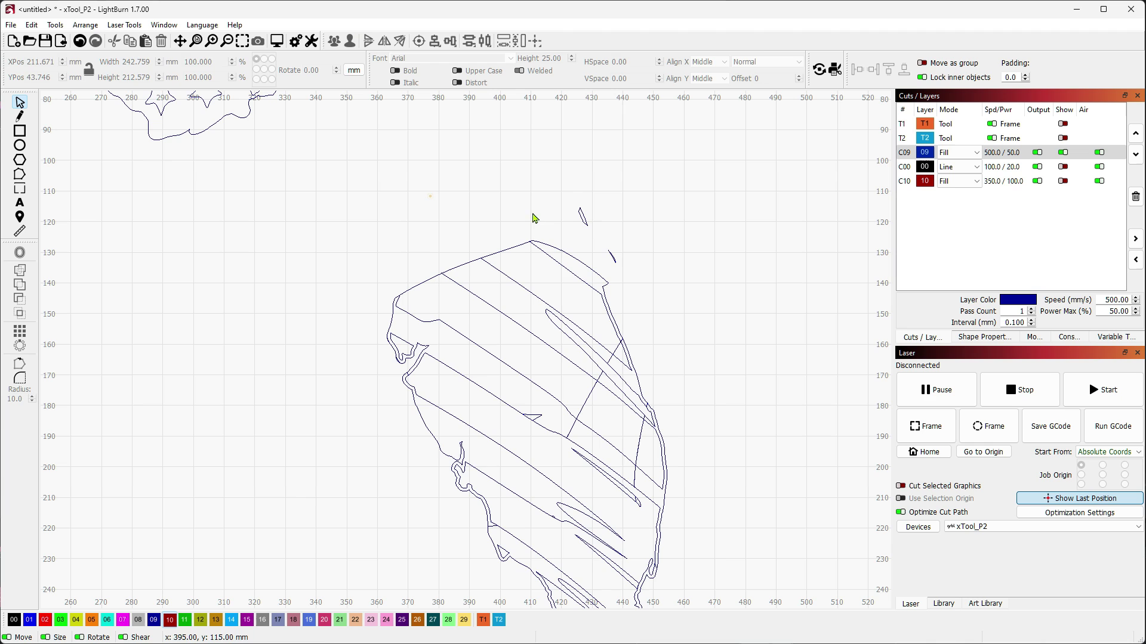
# - Delete the two small stray slivers just above the lower striped flag section
pyautogui.click(588, 225)
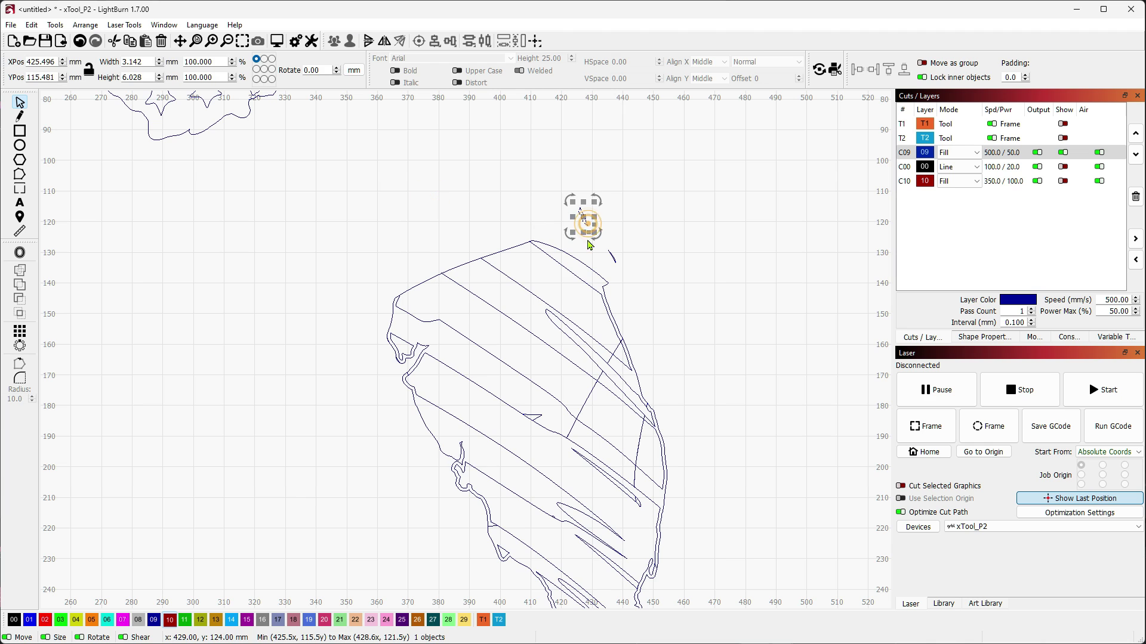
pyautogui.click(634, 250)
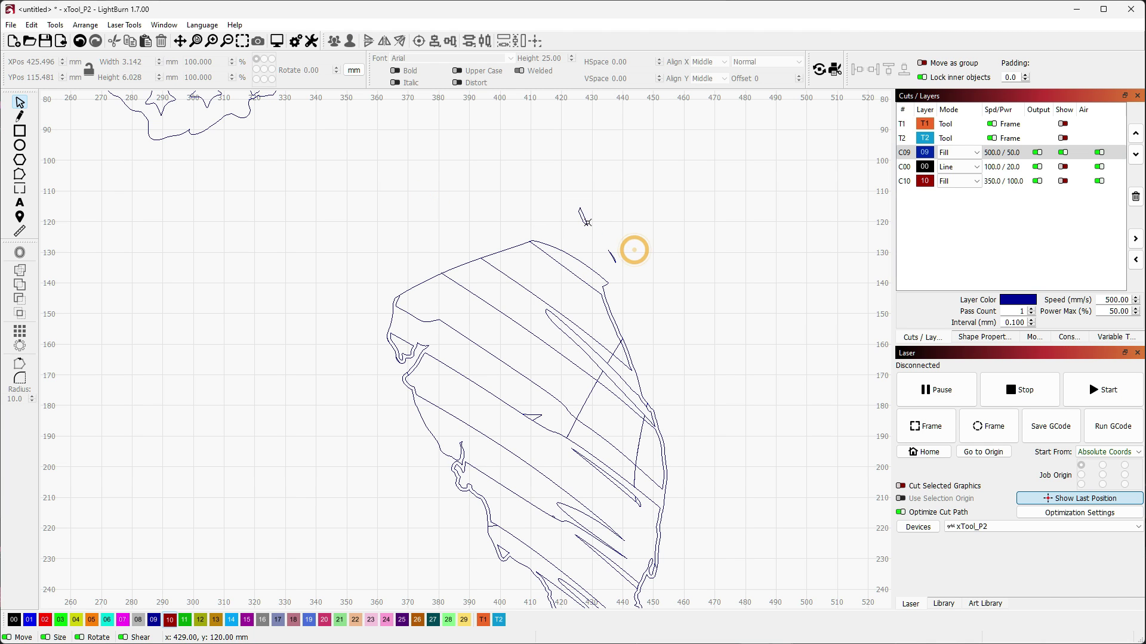
pyautogui.click(583, 220)
pyautogui.press('Delete')
pyautogui.click(612, 256)
pyautogui.press('Delete')
pyautogui.click(636, 259)
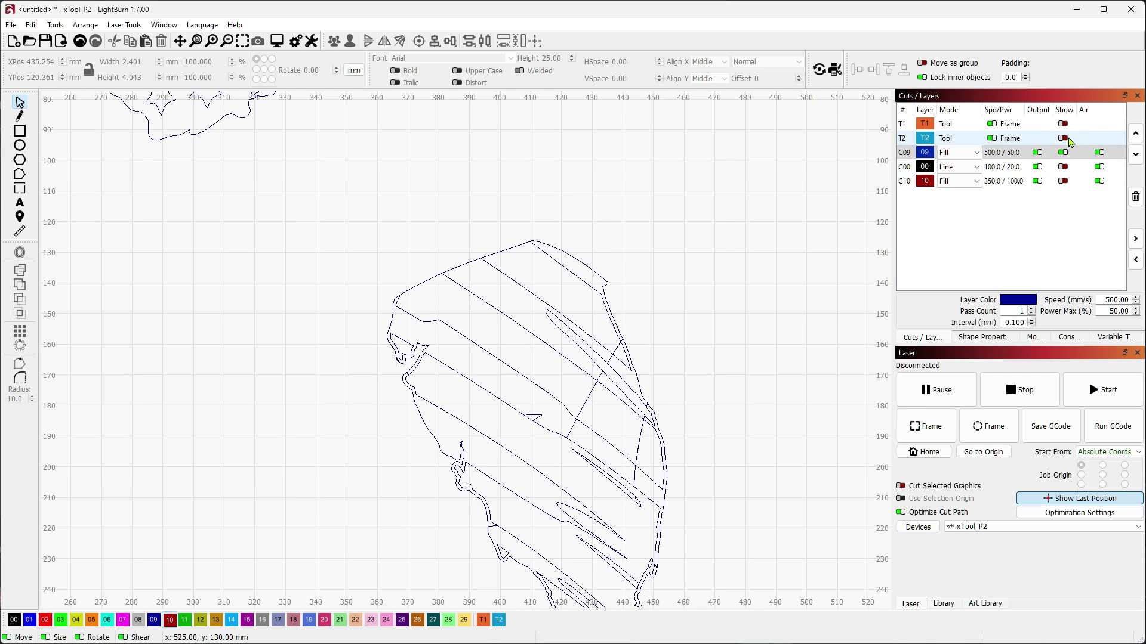
# - Show layer 10 again and hide layer 09 to inspect the sailfish outlines on their own
pyautogui.click(1062, 180)
pyautogui.click(1063, 166)
pyautogui.scroll(1, 640, 306)
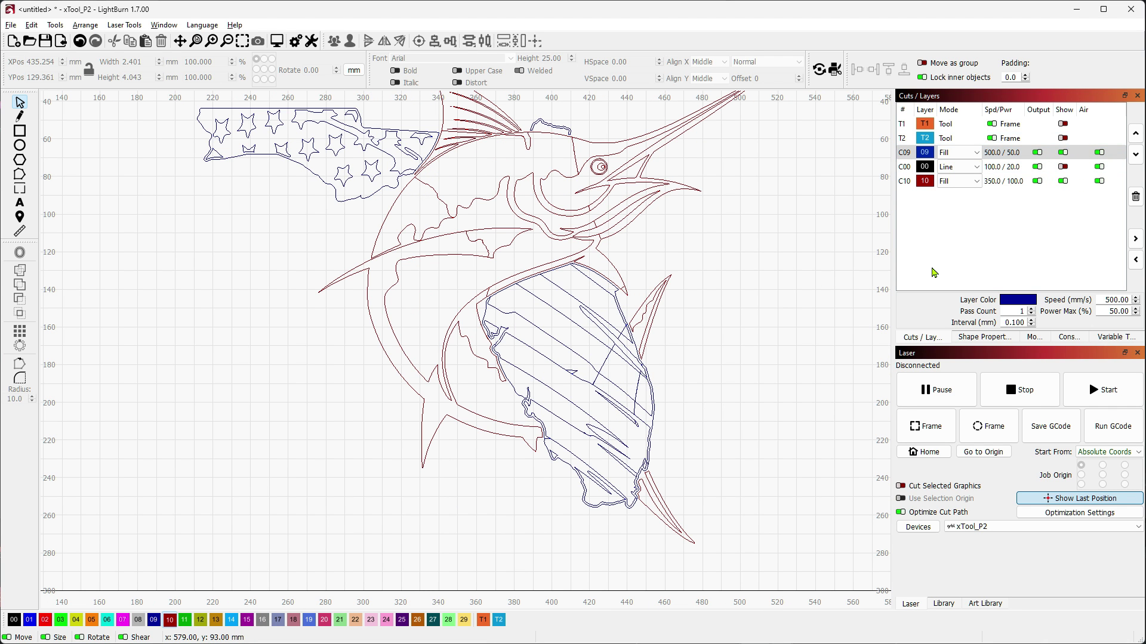
pyautogui.hotkey('alt', 'shift', 'w')
pyautogui.click(1063, 153)
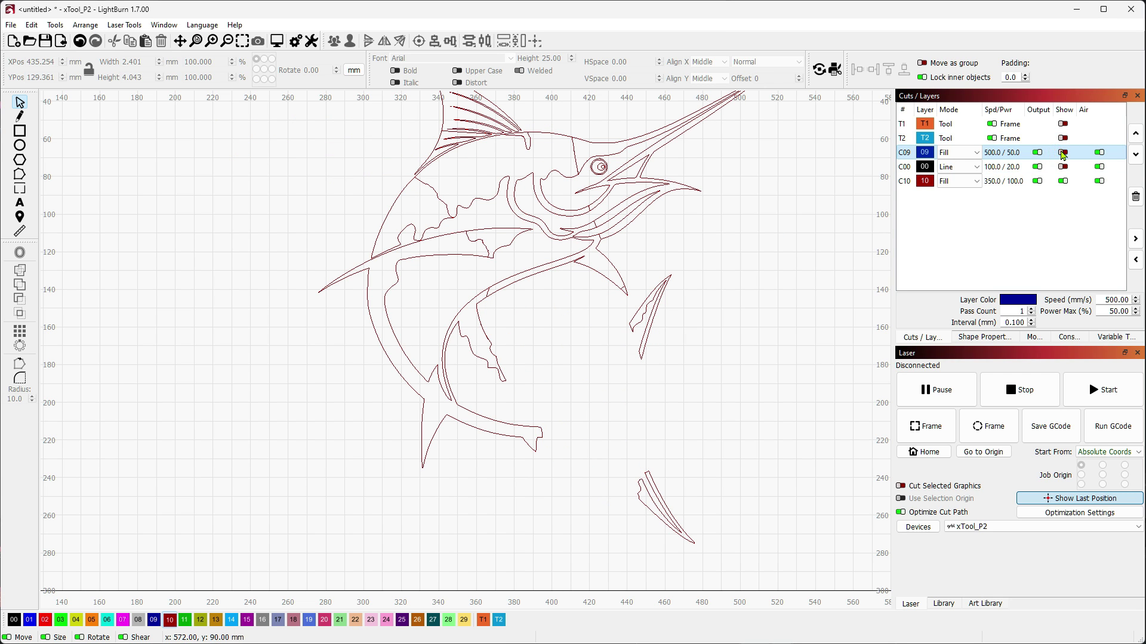
# - Show the layer 09 flag again and hide the layer 10 sailfish to isolate the star section
pyautogui.click(1063, 153)
pyautogui.click(1063, 167)
pyautogui.click(1063, 181)
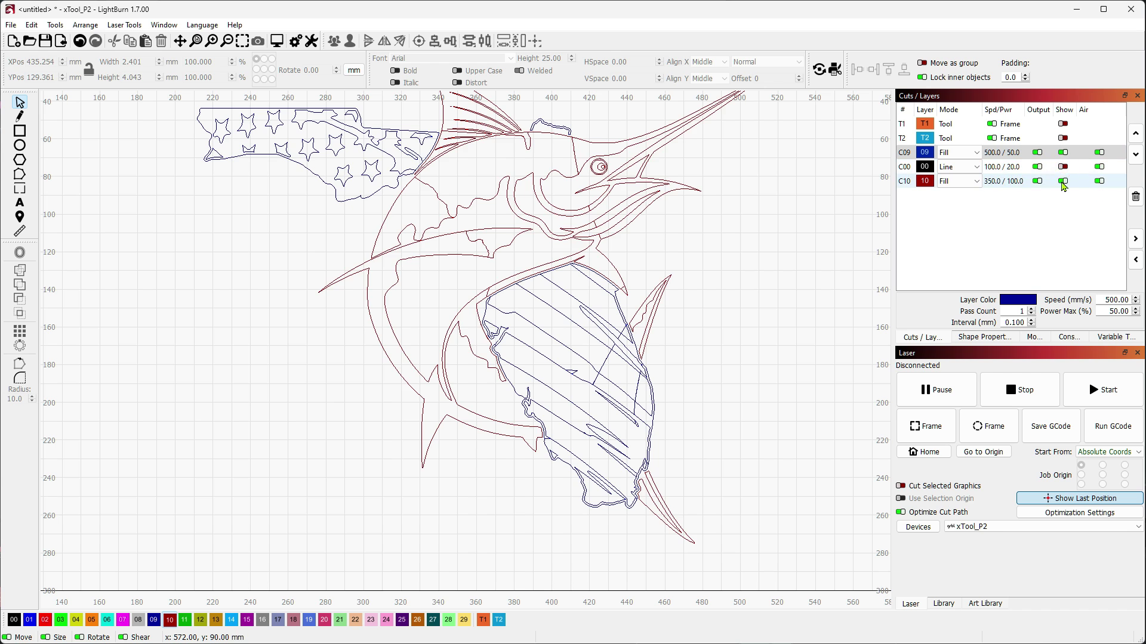
pyautogui.scroll(1, 521, 281)
pyautogui.moveTo(412, 201); pyautogui.dragTo(535, 371)
pyautogui.scroll(3, 534, 354)
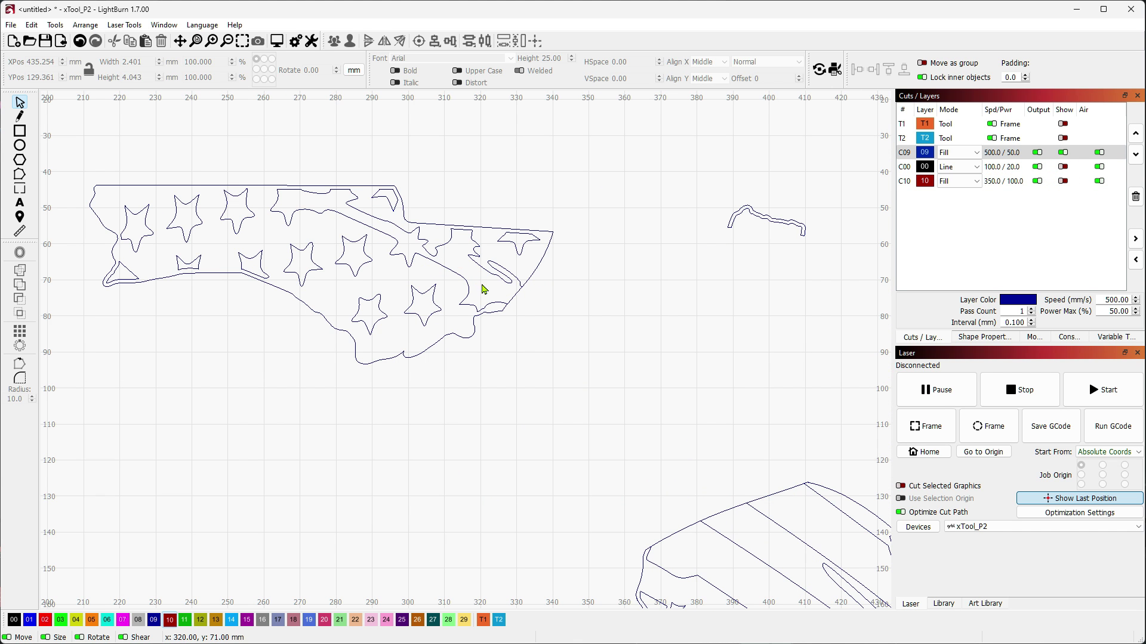
pyautogui.moveTo(482, 285); pyautogui.dragTo(520, 309)
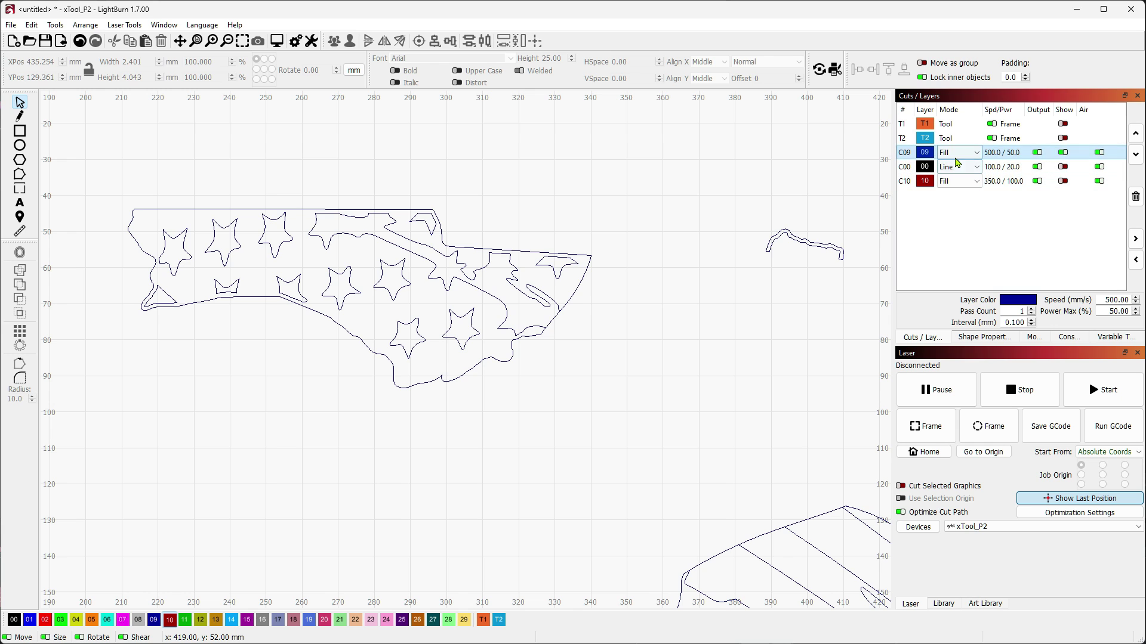
# - Examine the flag's star section in filled and wireframe views, checking its lower border, stars and right-hand edge
pyautogui.hotkey('alt', 'shift', 'w')
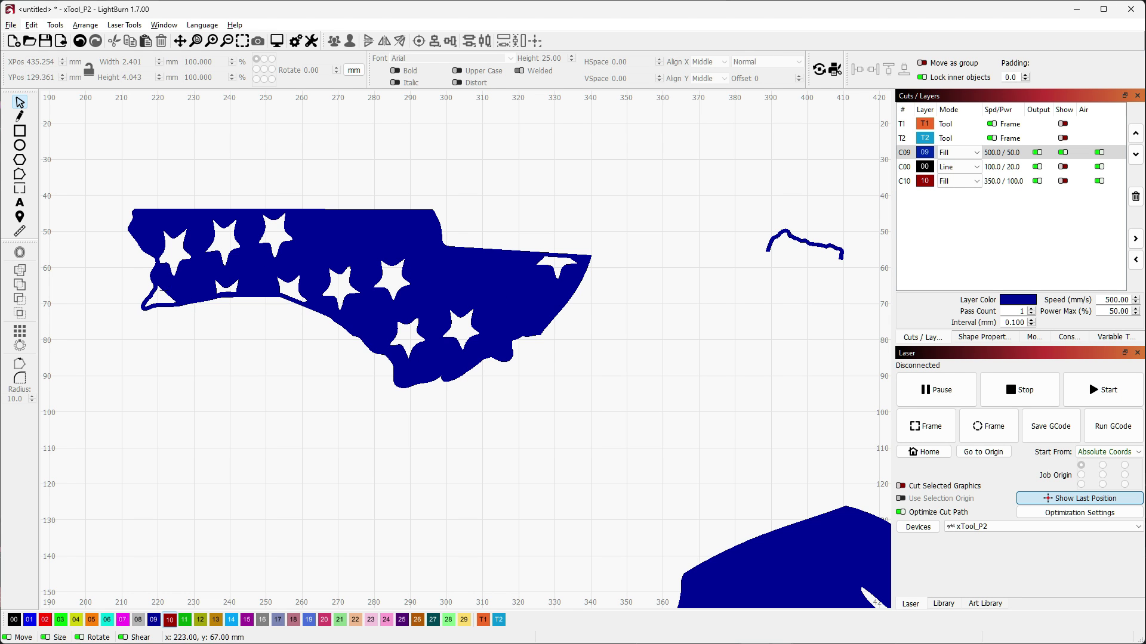
pyautogui.hotkey('ctrl', 'shift', 'f')
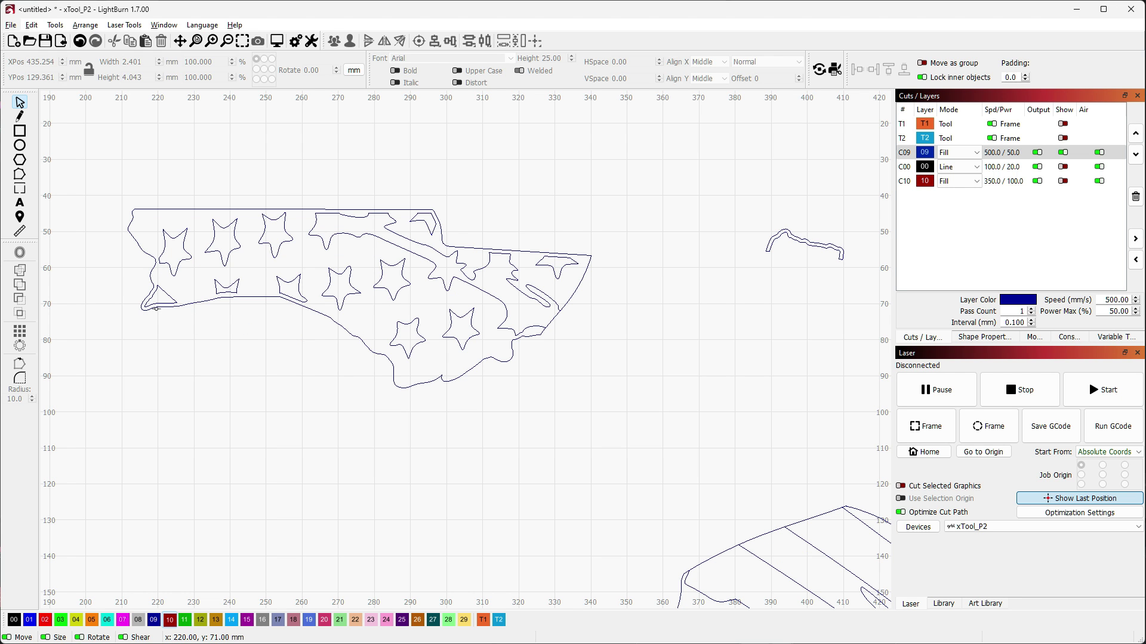
pyautogui.hotkey('ctrl', 'shift', 'f')
pyautogui.scroll(5, 156, 309)
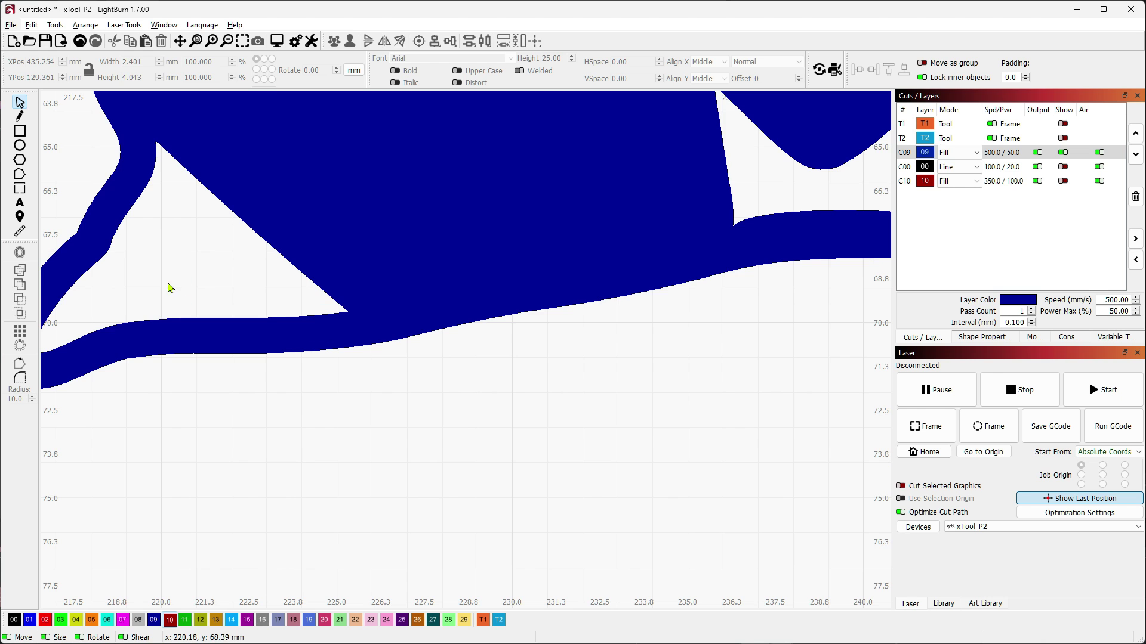
pyautogui.scroll(-3, 167, 286)
pyautogui.scroll(-4, 537, 231)
pyautogui.moveTo(832, 258); pyautogui.dragTo(413, 364)
pyautogui.scroll(-1, 644, 367)
pyautogui.moveTo(651, 370); pyautogui.dragTo(363, 309)
pyautogui.hotkey('alt', 'shift', 'w')
# - Delete the outline segment between the two inner curve ends on the star section's lower right edge, working in wireframe node editing
pyautogui.click(555, 330)
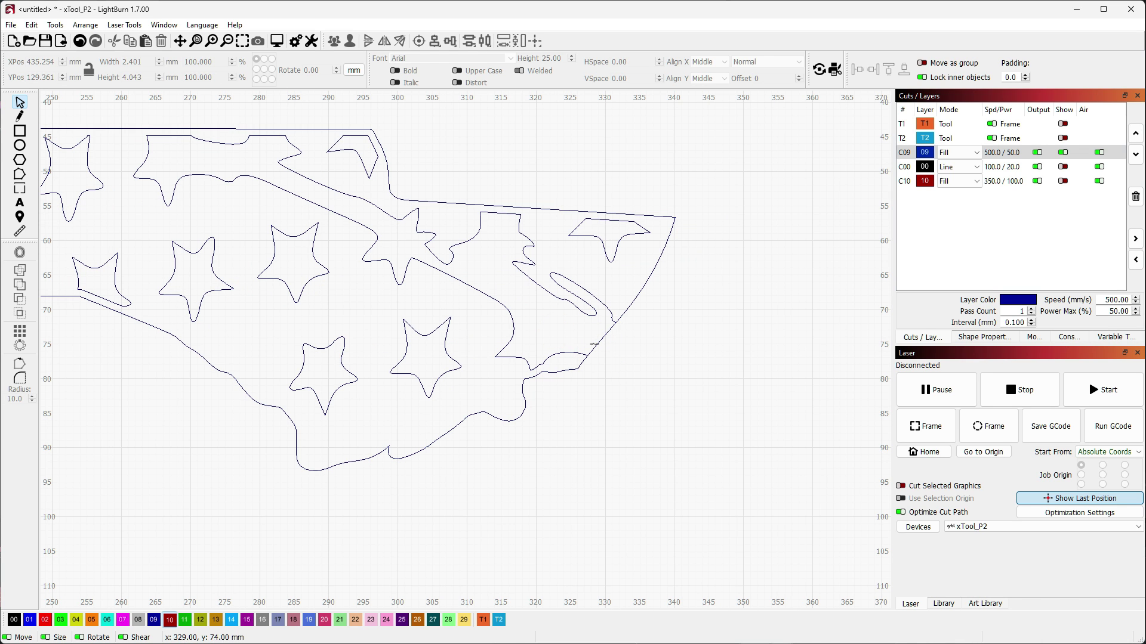
pyautogui.hotkey('ctrl', '`')
pyautogui.click(610, 330)
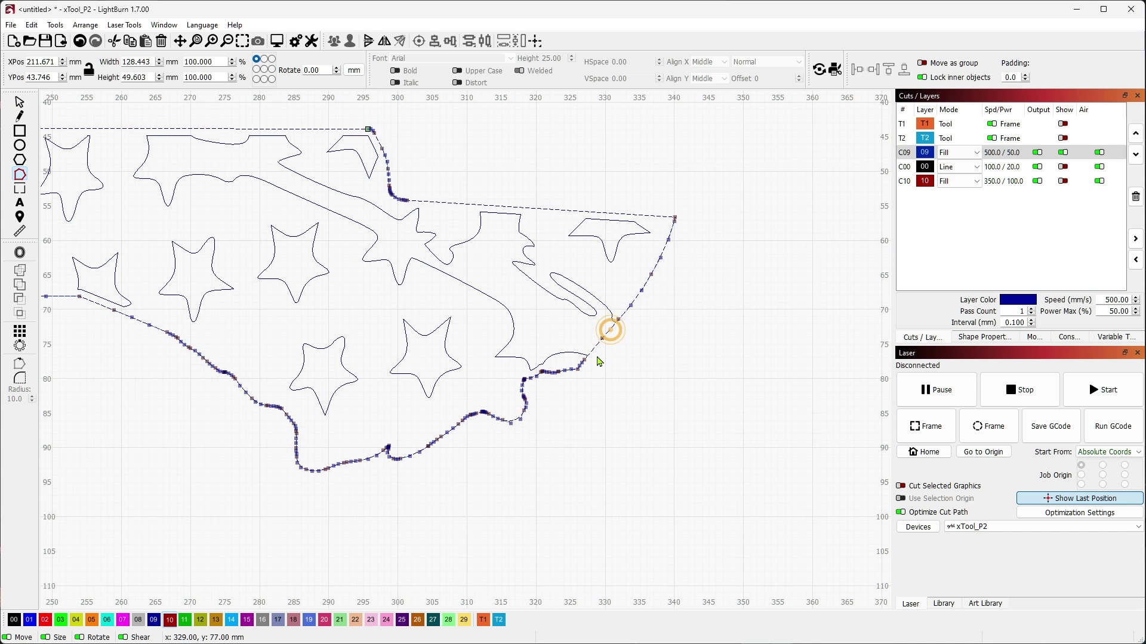
pyautogui.scroll(5, 600, 358)
pyautogui.scroll(5, 567, 348)
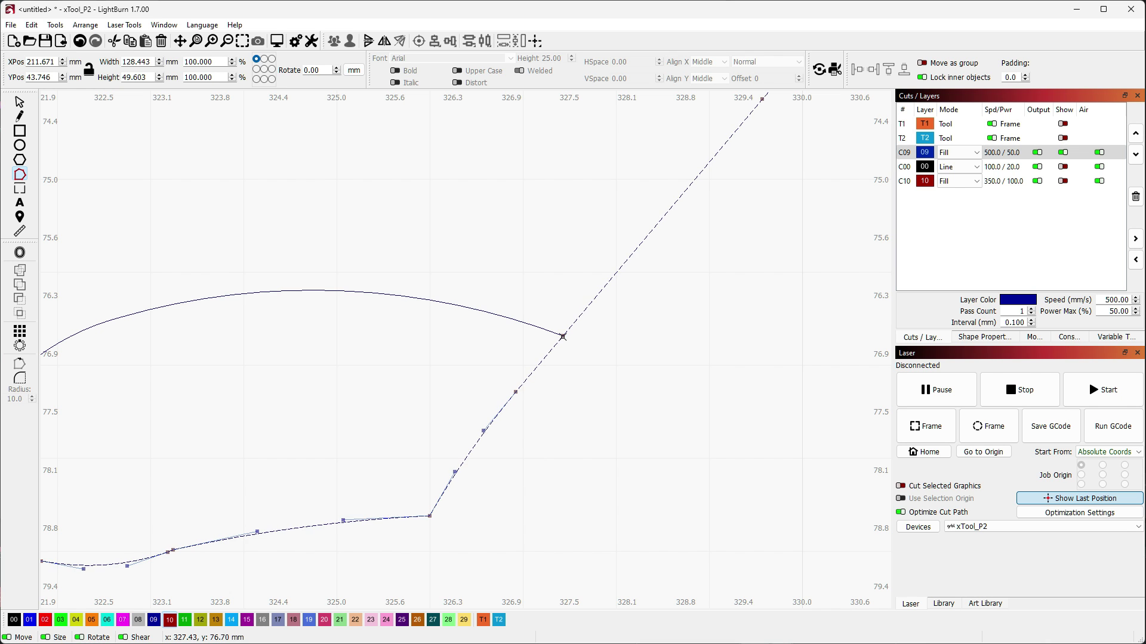
pyautogui.moveTo(718, 255); pyautogui.dragTo(473, 583)
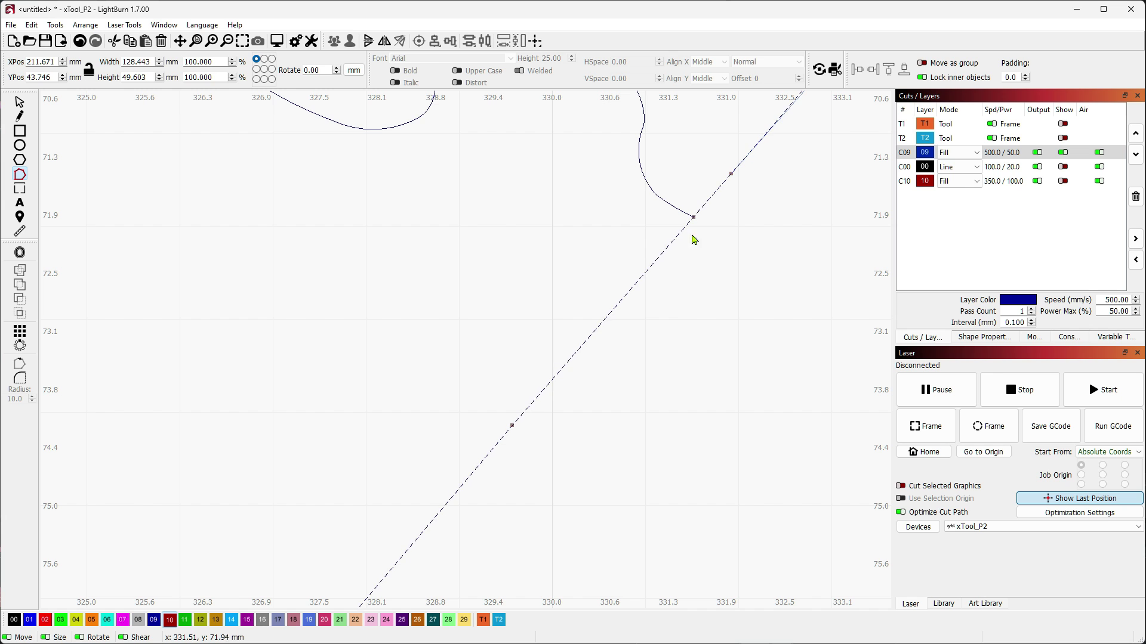
pyautogui.press('d')
pyautogui.scroll(-1, 601, 422)
pyautogui.scroll(-10, 531, 442)
pyautogui.click(585, 453)
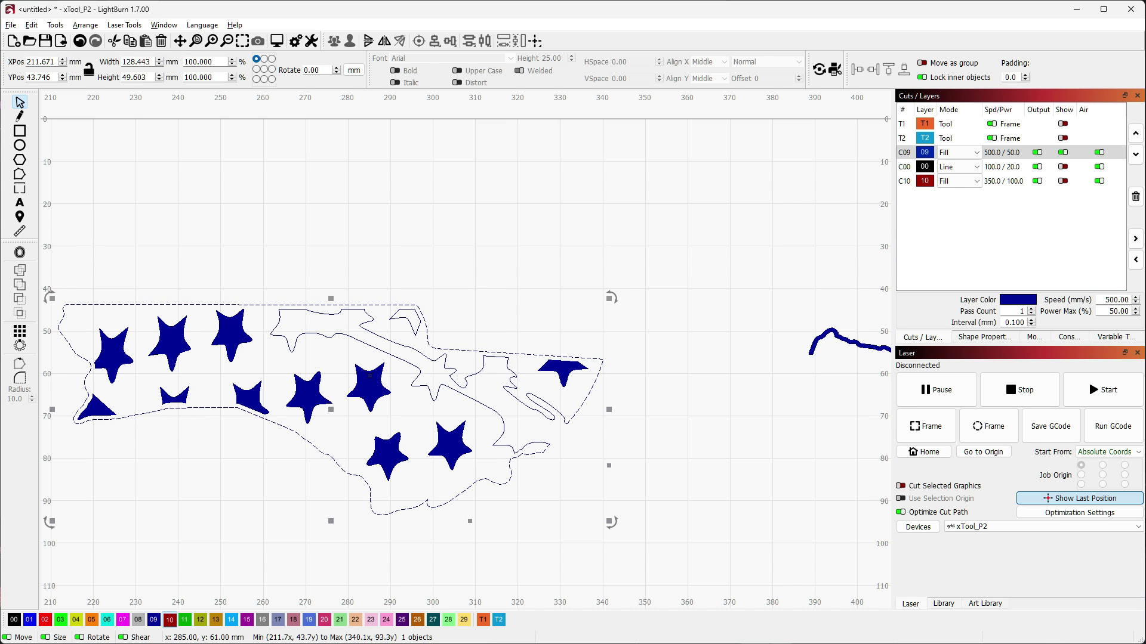
# - Join the star section's open outline with the adjoining inner curves and display the section filled
pyautogui.scroll(3, 591, 440)
pyautogui.keyDown('shift'); pyautogui.click(535, 409); pyautogui.keyUp('shift')
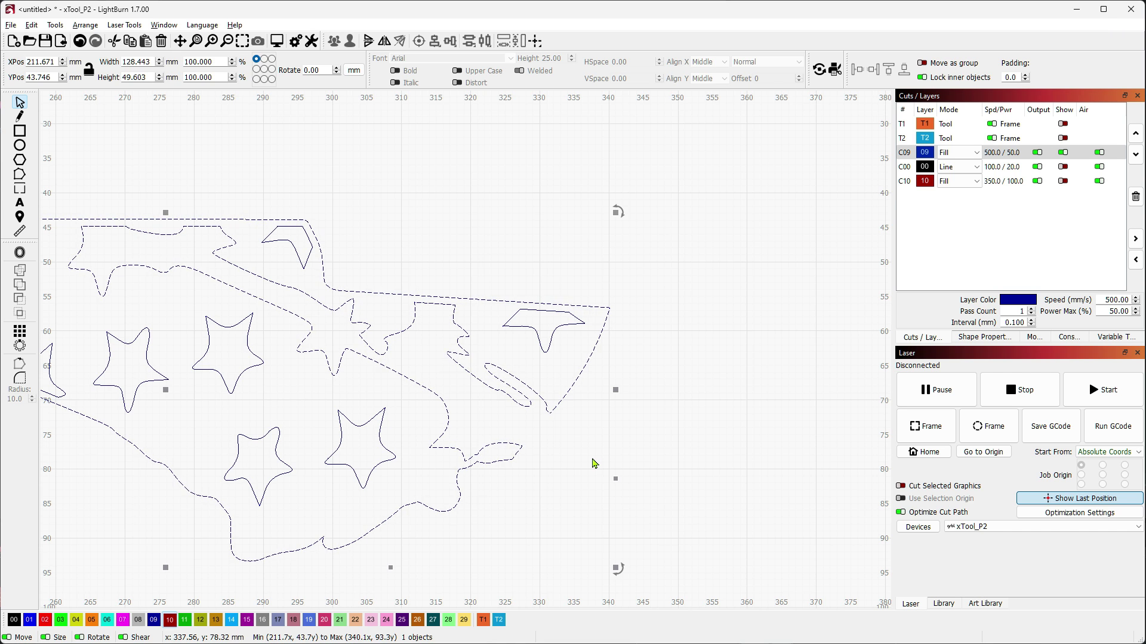
pyautogui.click(679, 392)
pyautogui.click(562, 397)
pyautogui.click(696, 378)
pyautogui.scroll(-3, 694, 403)
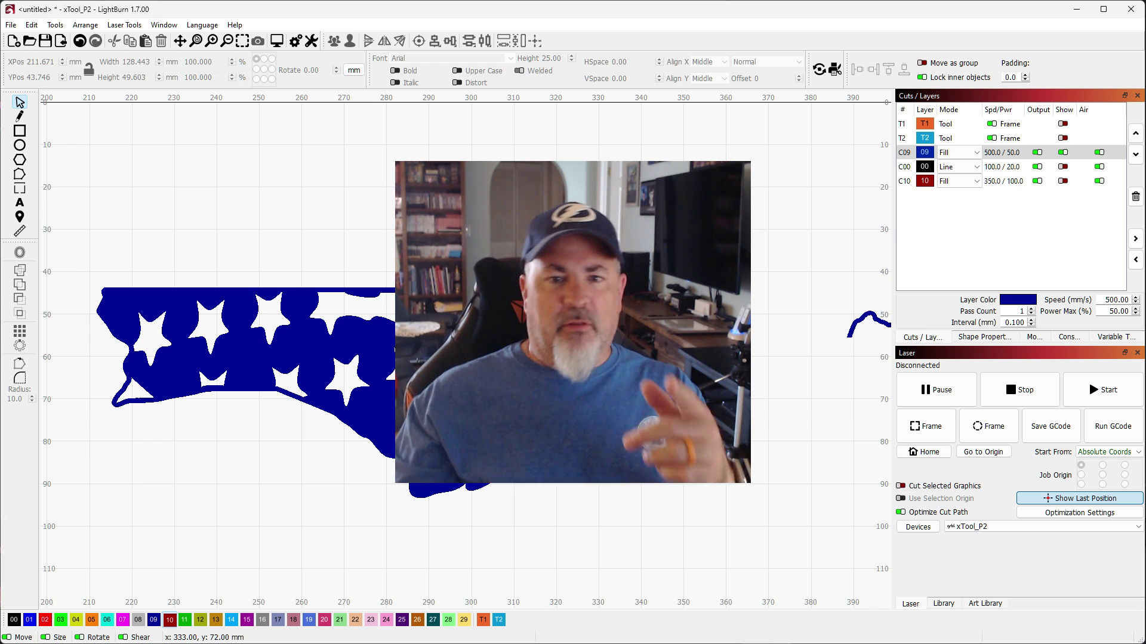
# - Show the striped section in wireframe and remove the upper outline segment bordering the uppermost stripe gap
pyautogui.moveTo(732, 441); pyautogui.dragTo(496, 250)
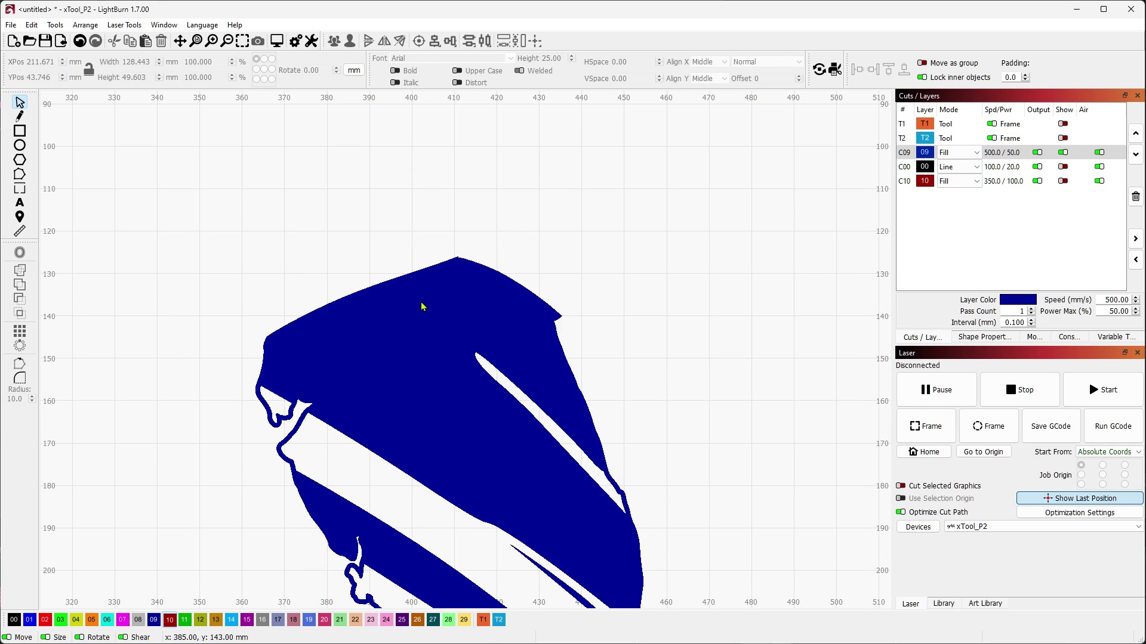
pyautogui.hotkey('alt', 'shift', 'w')
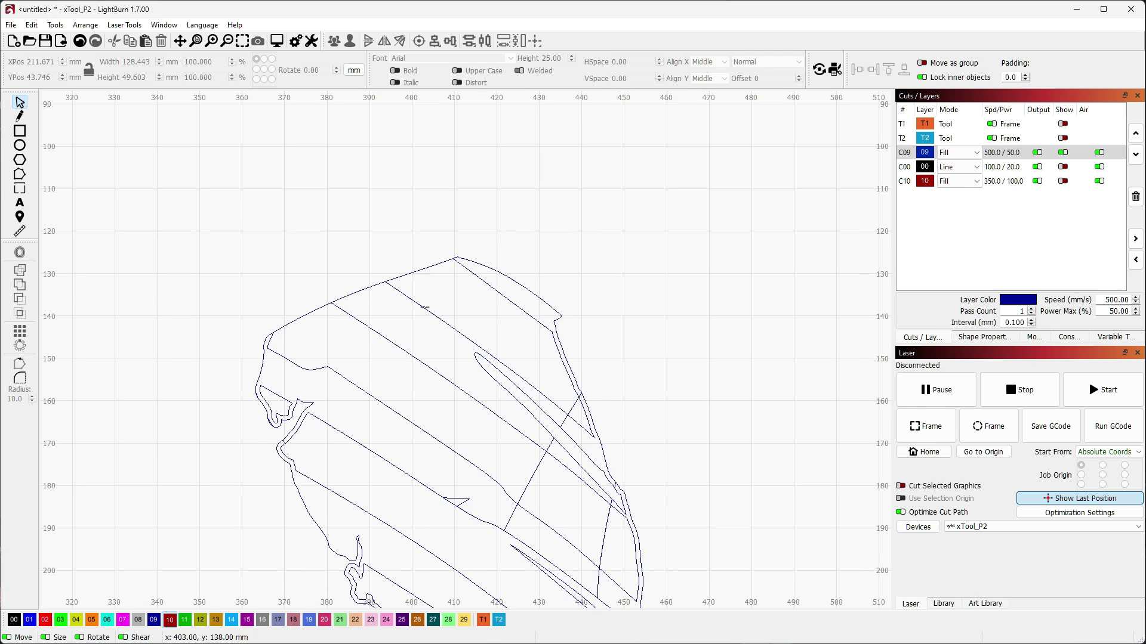
pyautogui.click(420, 269)
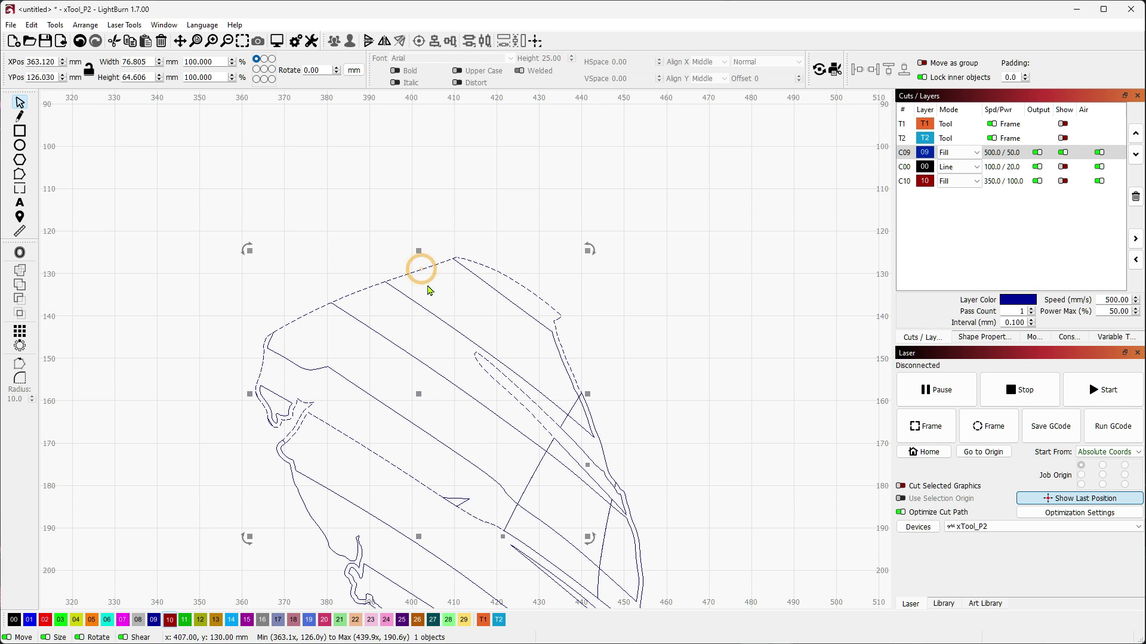
pyautogui.click(276, 313)
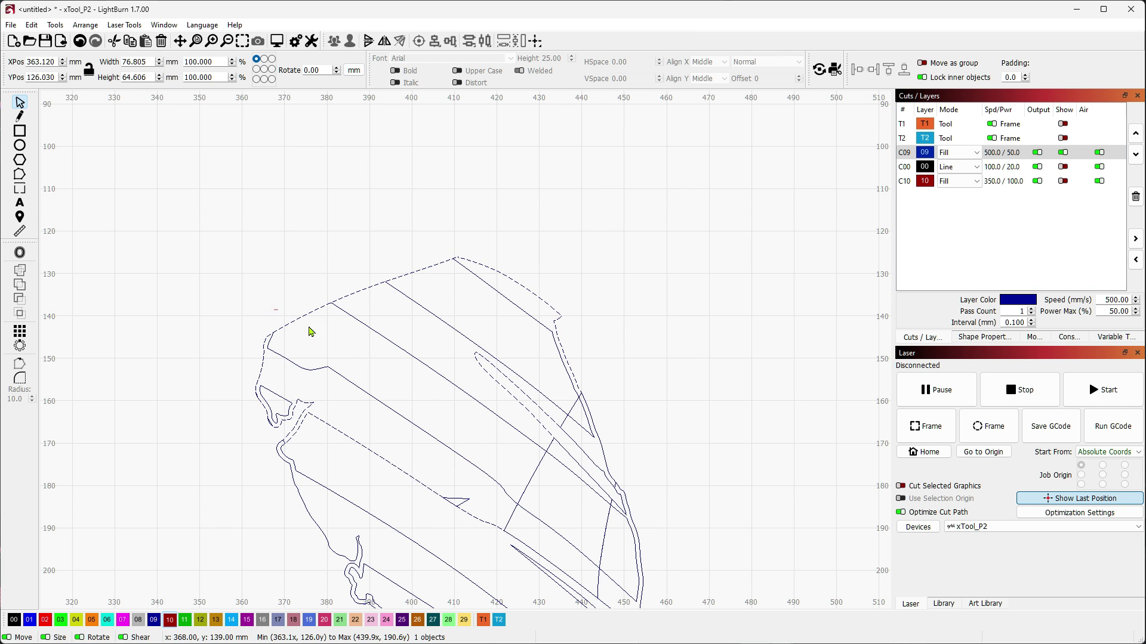
pyautogui.click(422, 268)
pyautogui.click(422, 270)
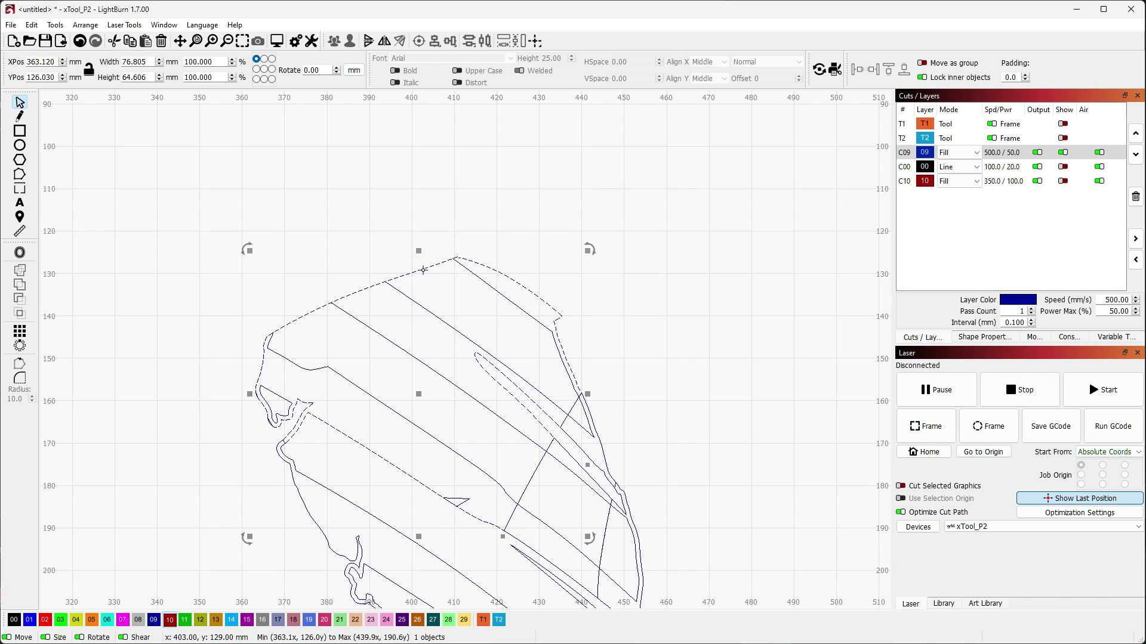
pyautogui.hotkey('ctrl', '`')
pyautogui.scroll(5, 423, 270)
pyautogui.scroll(6, 298, 324)
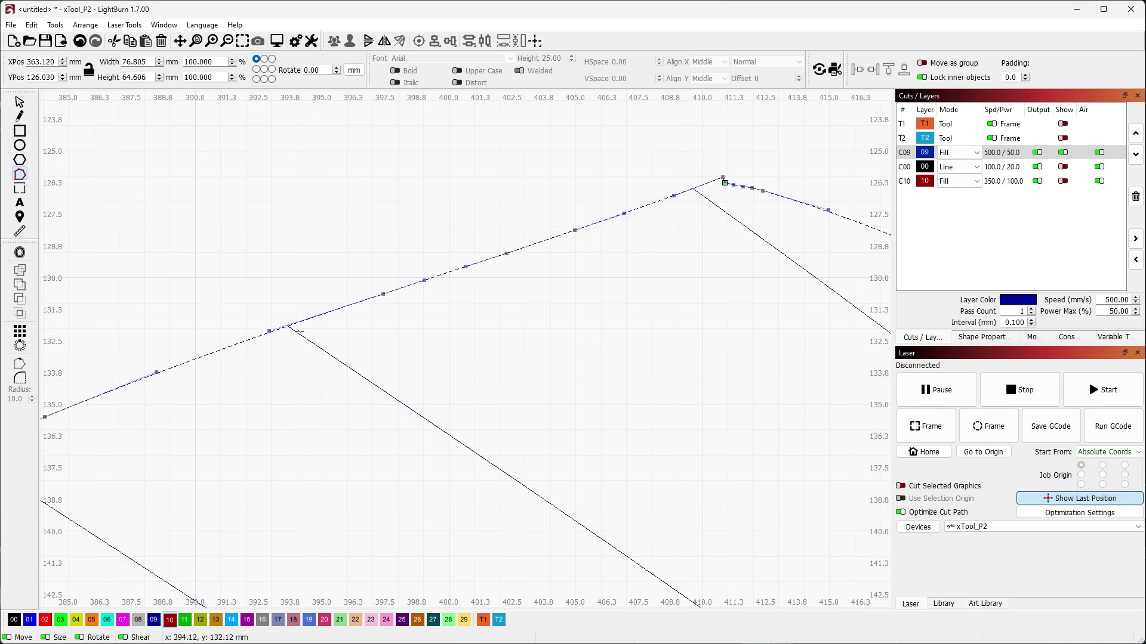
pyautogui.press('i')
pyautogui.moveTo(657, 280); pyautogui.dragTo(210, 500)
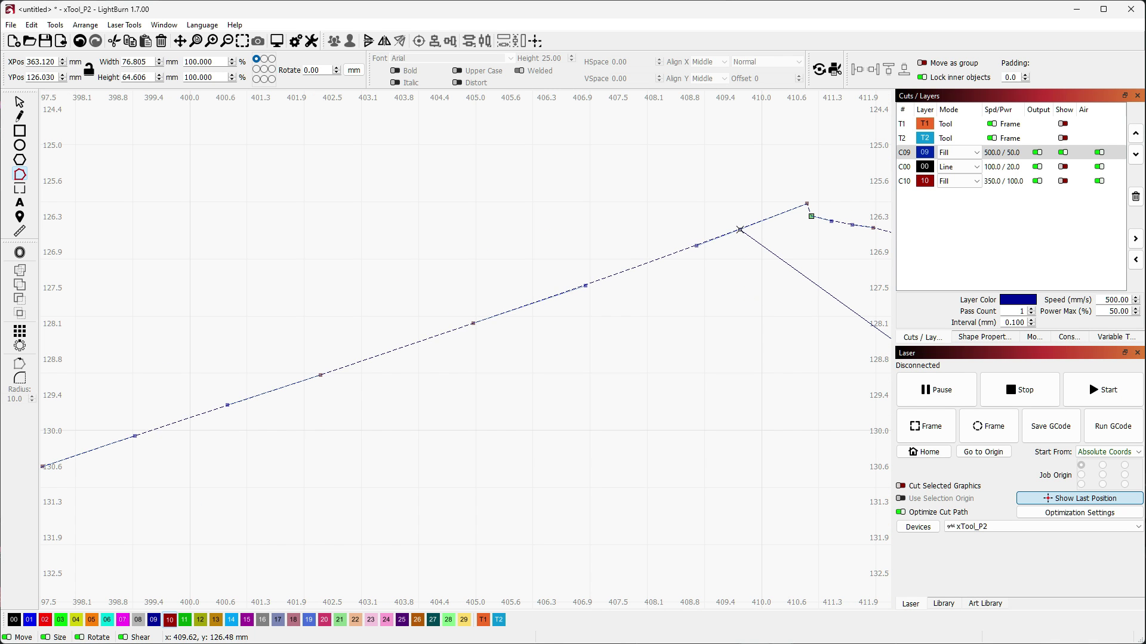
pyautogui.press('d')
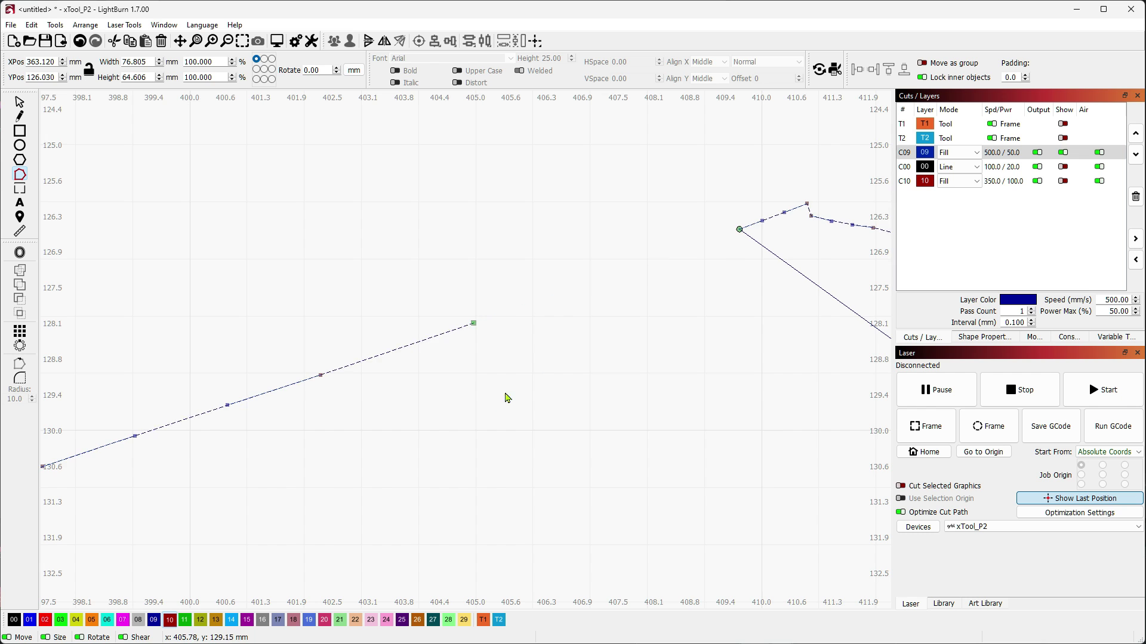
# - Delete the remaining outline segments along the top edge that bridge the gaps between the upper stripes
pyautogui.scroll(-3, 507, 396)
pyautogui.moveTo(476, 424); pyautogui.dragTo(513, 398)
pyautogui.scroll(1, 513, 398)
pyautogui.press('d')
pyautogui.press('d')
pyautogui.press('d')
pyautogui.press('d')
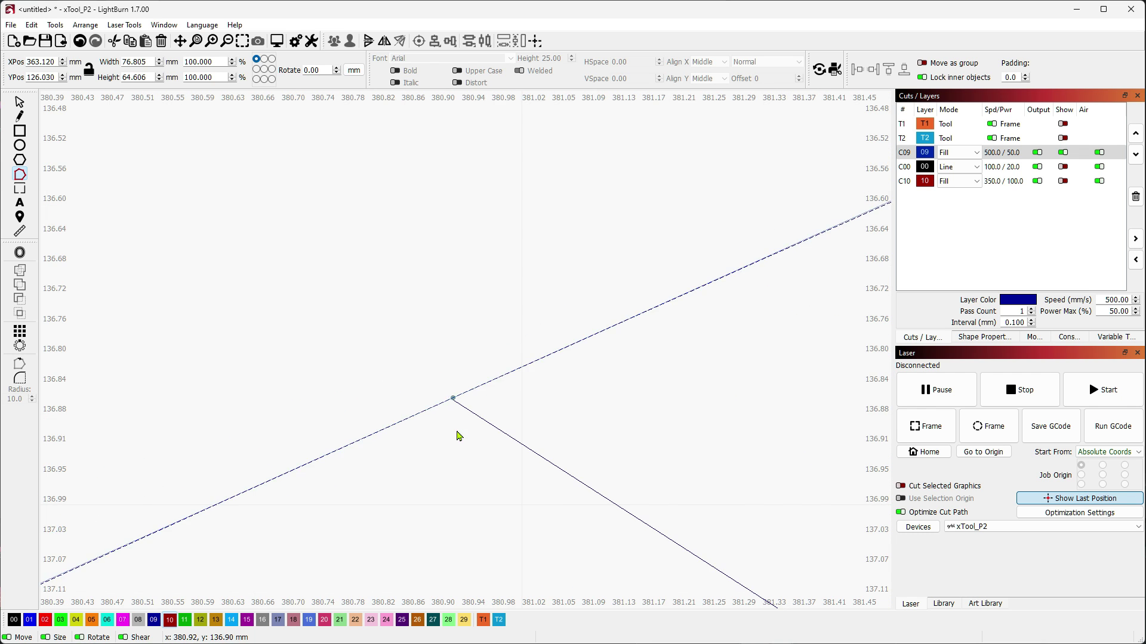
pyautogui.scroll(-5, 459, 436)
pyautogui.press('d')
# - Close the path of the separated second stripe and check its end nodes
pyautogui.scroll(-3, 632, 254)
pyautogui.press('Escape')
pyautogui.click(716, 268)
pyautogui.click(31, 25)
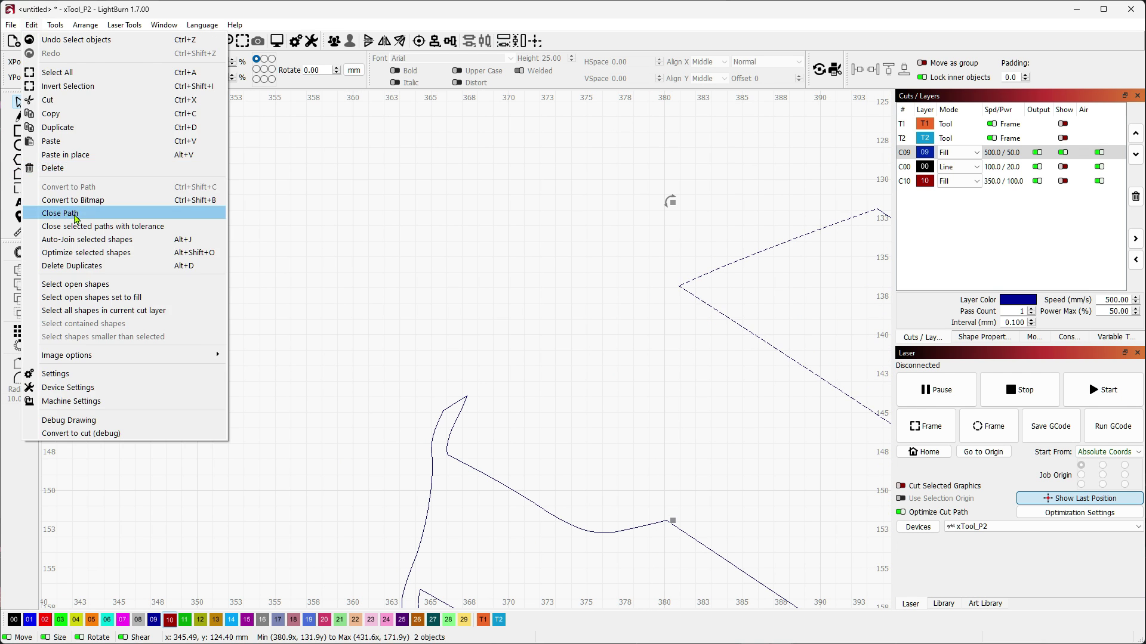
pyautogui.click(72, 214)
pyautogui.scroll(5, 671, 290)
pyautogui.scroll(5, 452, 447)
pyautogui.moveTo(734, 296); pyautogui.dragTo(435, 445)
pyautogui.hotkey('ctrl', '`')
pyautogui.scroll(-10, 435, 447)
pyautogui.press('Escape')
# - Trim away the diagonal line cutting across the middle stripes of the lower flag section
pyautogui.click(504, 378)
pyautogui.scroll(-4, 500, 367)
pyautogui.click(337, 421)
pyautogui.scroll(-2, 530, 406)
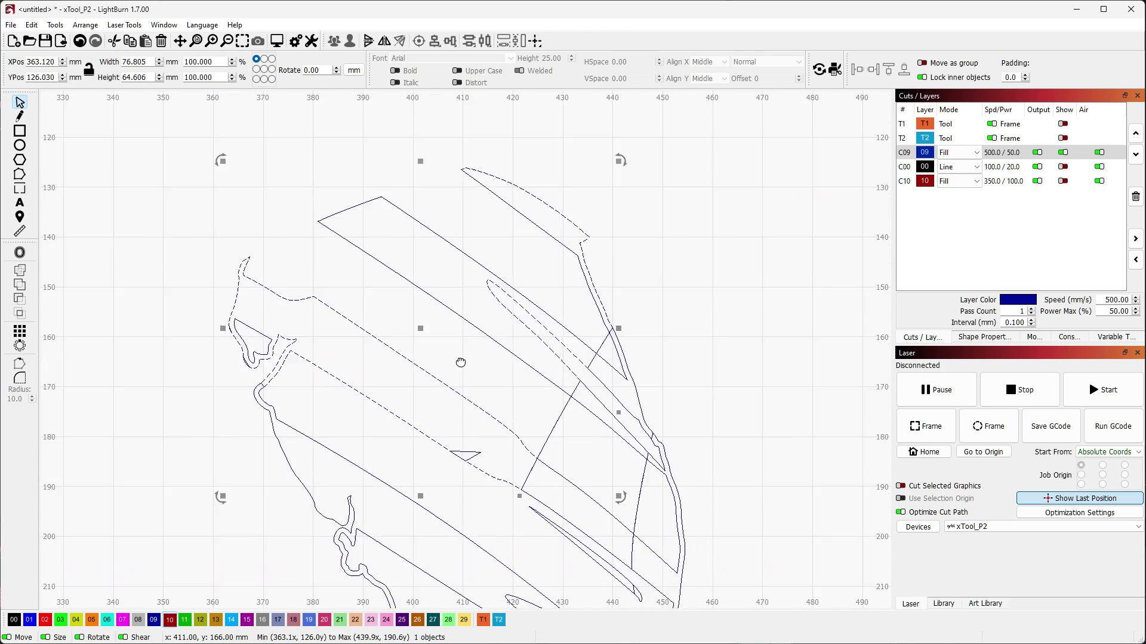
pyautogui.doubleClick(513, 430)
pyautogui.scroll(5, 465, 459)
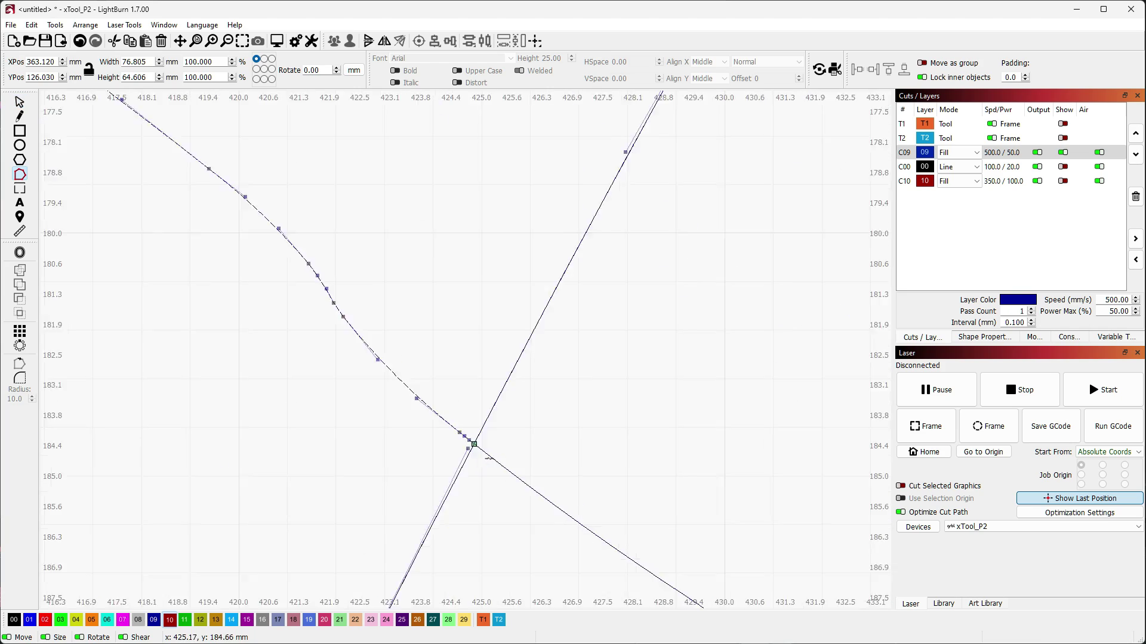
pyautogui.press('t')
pyautogui.moveTo(500, 442); pyautogui.dragTo(408, 547)
pyautogui.click(509, 320)
pyautogui.press('t')
pyautogui.moveTo(587, 194); pyautogui.dragTo(441, 388)
pyautogui.press('t')
# - Trim the upper part of the near-vertical line crossing the stripes close to the section's right-hand border
pyautogui.scroll(-5, 513, 355)
pyautogui.scroll(1, 526, 381)
pyautogui.moveTo(526, 381); pyautogui.dragTo(529, 216)
pyautogui.click(547, 459)
pyautogui.press('t')
pyautogui.click(555, 407)
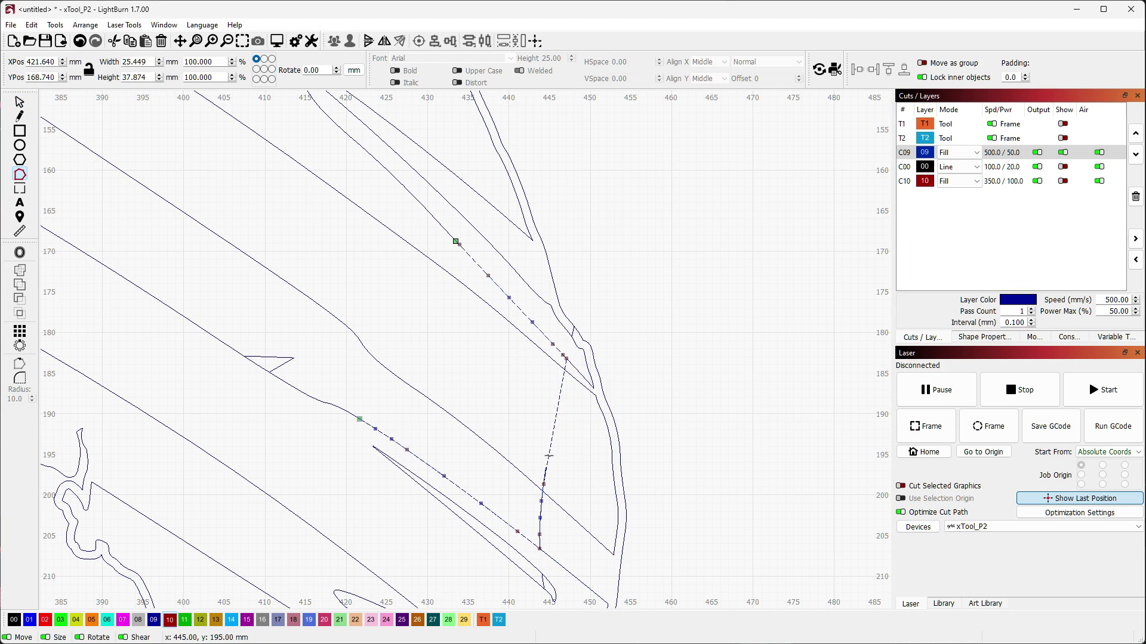
pyautogui.click(549, 456)
pyautogui.press('t')
pyautogui.click(544, 477)
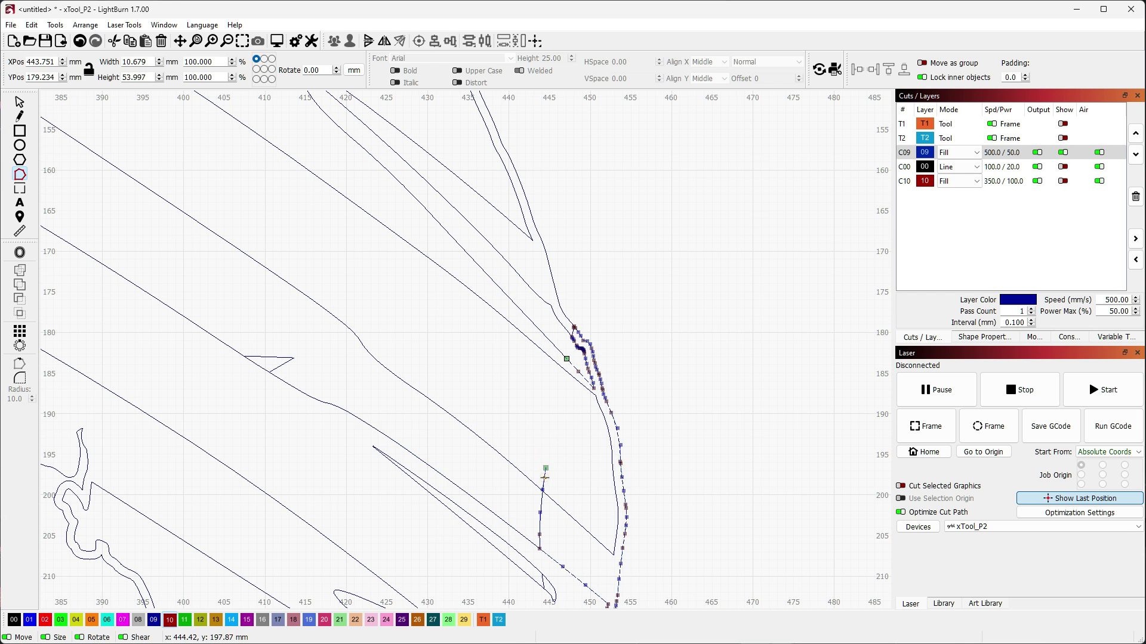
# - Delete the leftover lower stub of the near-vertical line down to the stripe edge
pyautogui.scroll(5, 539, 508)
pyautogui.click(543, 508)
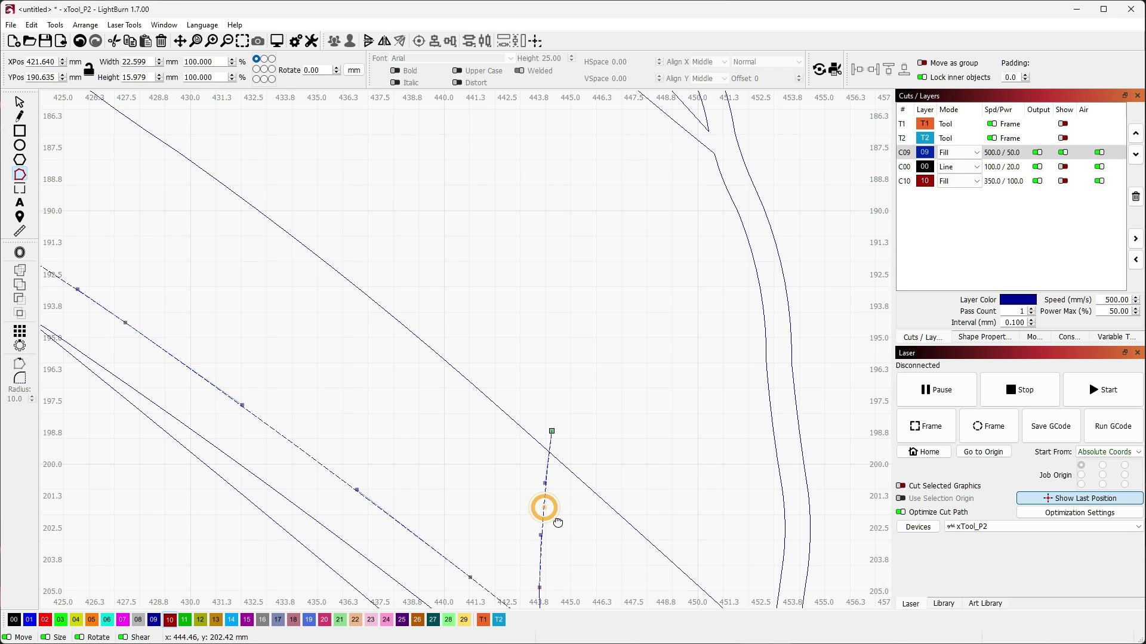
pyautogui.moveTo(555, 525); pyautogui.dragTo(514, 411)
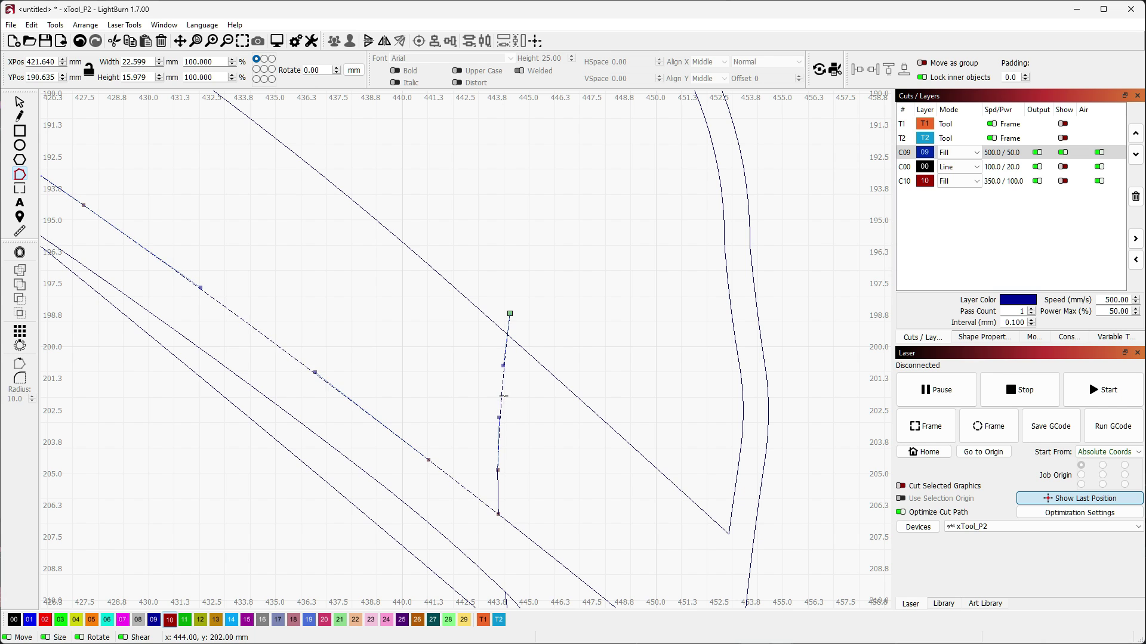
pyautogui.press('d')
pyautogui.click(497, 487)
pyautogui.scroll(-8, 498, 486)
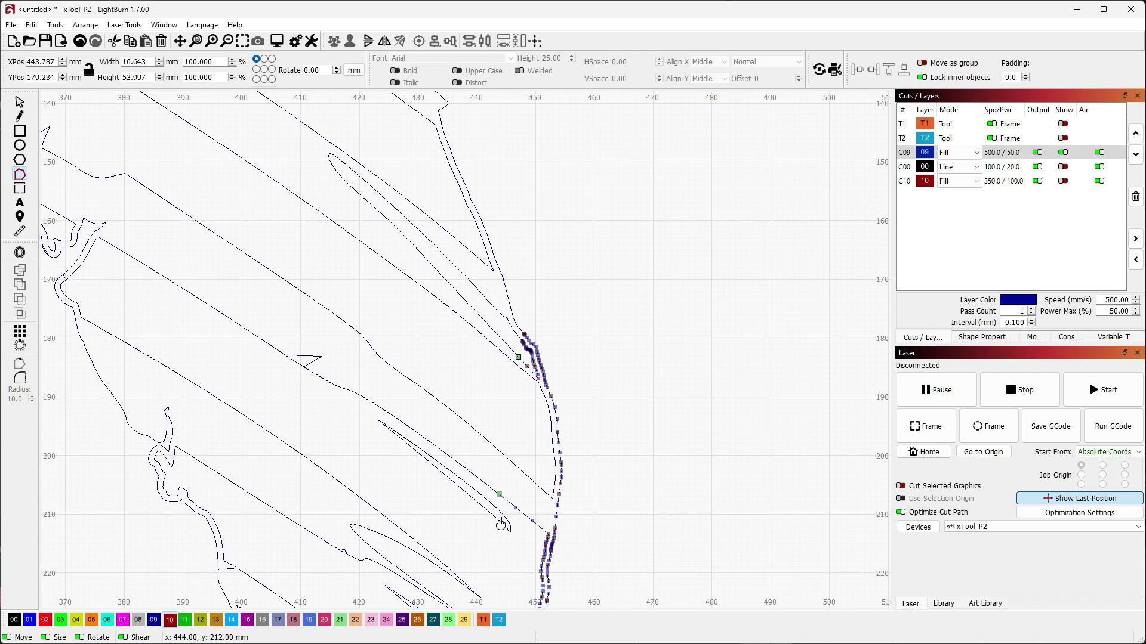
# - Delete the short line cutting across the rounded lower end of the narrow sliver between the stripes
pyautogui.scroll(10, 500, 524)
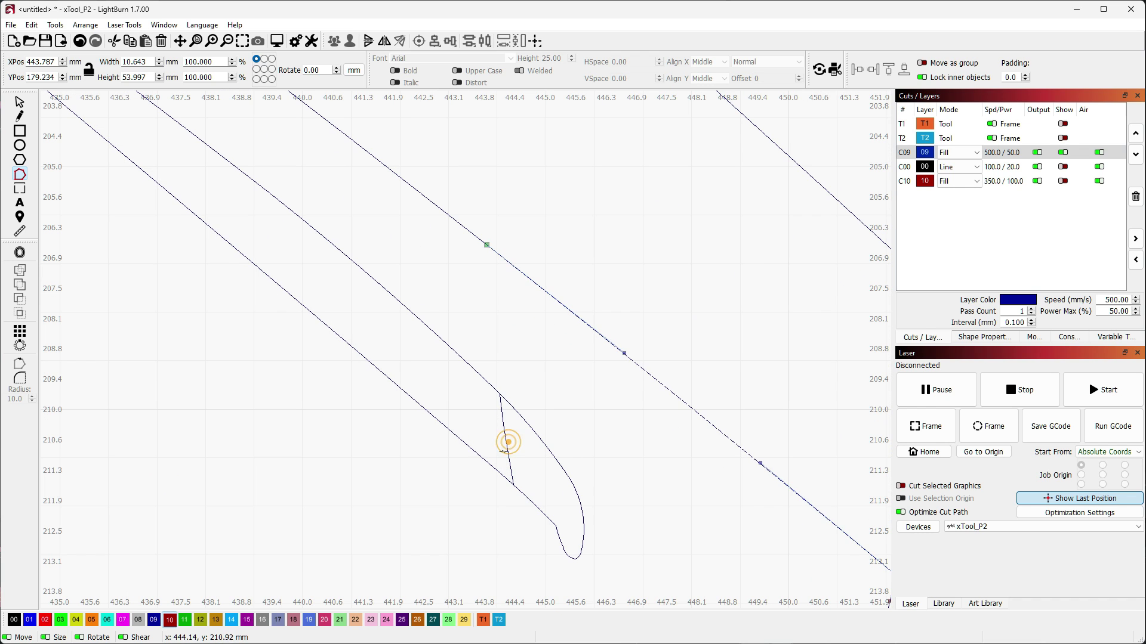
pyautogui.click(505, 448)
pyautogui.click(506, 443)
pyautogui.press('d')
# - Delete the stray lines forming the small triangular spur on the middle stripe's lower edge
pyautogui.scroll(-8, 507, 443)
pyautogui.scroll(9, 311, 504)
pyautogui.click(293, 334)
pyautogui.press('d')
pyautogui.scroll(-12, 348, 418)
pyautogui.scroll(9, 334, 367)
pyautogui.moveTo(360, 233); pyautogui.dragTo(272, 365)
pyautogui.click(271, 364)
pyautogui.press('d')
pyautogui.click(266, 347)
pyautogui.press('d')
# - Delete the short line bridging the double outline partway down the section's right-hand edge
pyautogui.scroll(-6, 499, 396)
pyautogui.scroll(6, 570, 346)
pyautogui.click(473, 186)
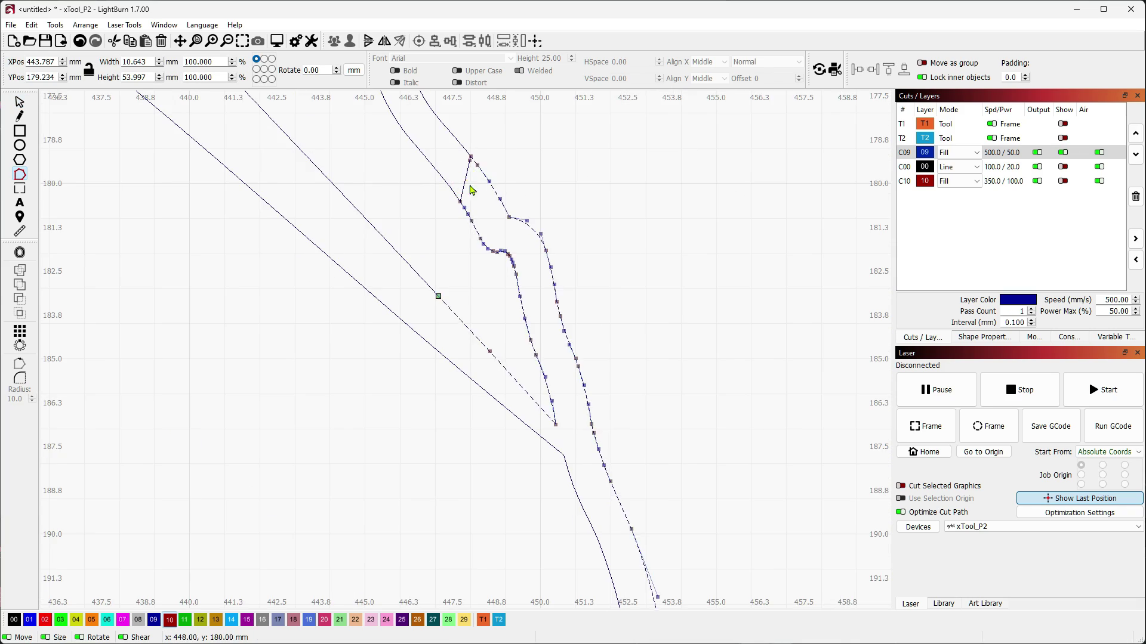
pyautogui.scroll(4, 446, 257)
pyautogui.scroll(1, 446, 257)
pyautogui.click(444, 258)
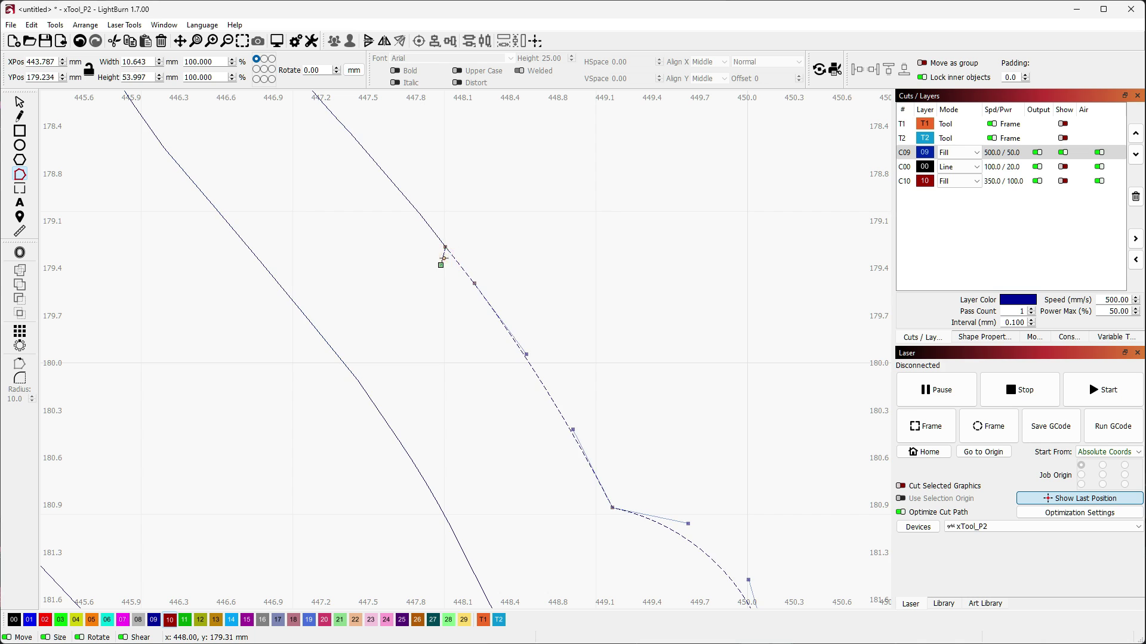
# - Delete the short diagonal line crossing the right-hand border beside the small loop near the section's lower end
pyautogui.scroll(-3, 440, 334)
pyautogui.scroll(-3, 521, 463)
pyautogui.scroll(-3, 597, 507)
pyautogui.moveTo(639, 522); pyautogui.dragTo(575, 240)
pyautogui.scroll(-6, 575, 241)
pyautogui.moveTo(585, 502); pyautogui.dragTo(587, 250)
pyautogui.scroll(2, 573, 298)
pyautogui.scroll(5, 602, 245)
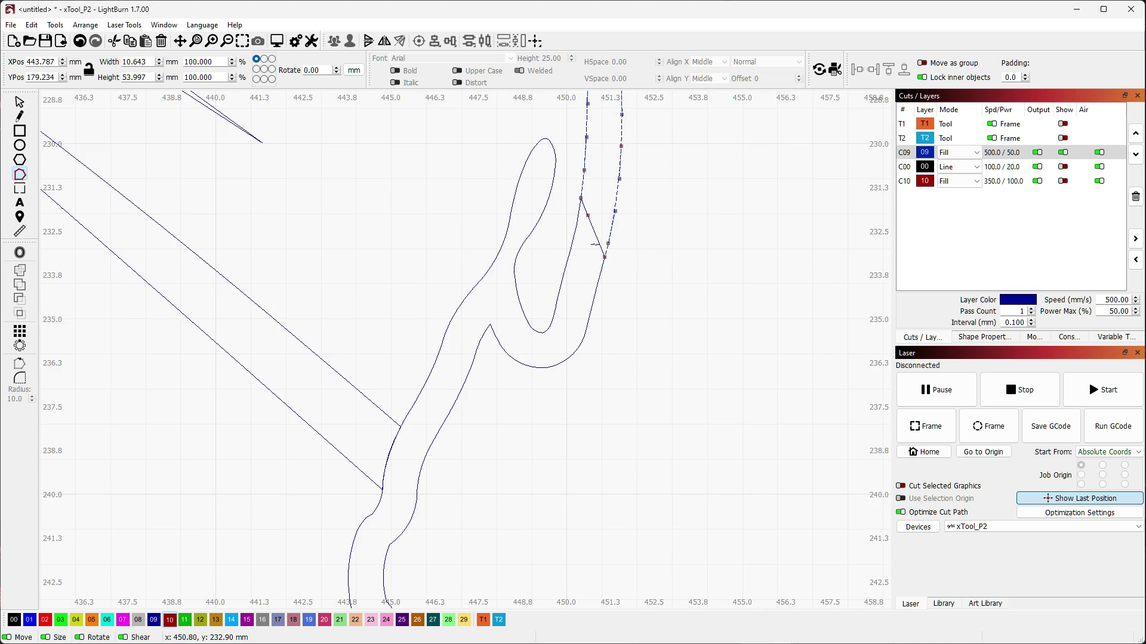
pyautogui.click(596, 230)
pyautogui.press('d')
pyautogui.click(596, 231)
pyautogui.click(597, 232)
pyautogui.press('d')
pyautogui.click(575, 179)
# - Remove the overlapping edge segments where the thin stripe gap meets the lower right-hand border
pyautogui.scroll(-10, 585, 220)
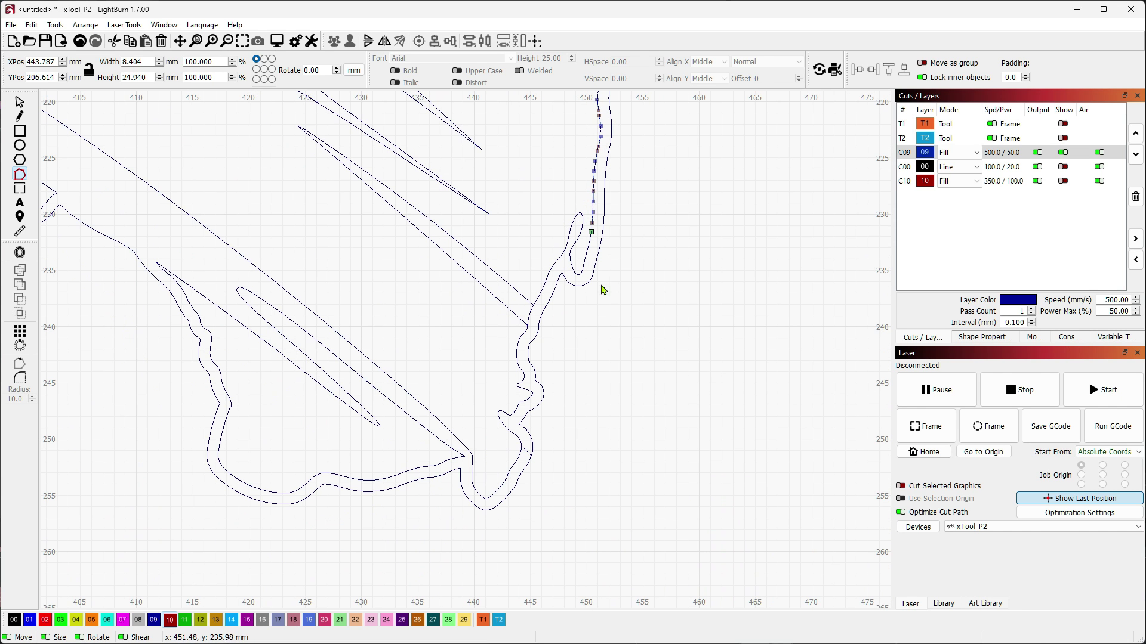
pyautogui.scroll(-4, 554, 341)
pyautogui.moveTo(595, 353); pyautogui.dragTo(568, 429)
pyautogui.scroll(20, 567, 429)
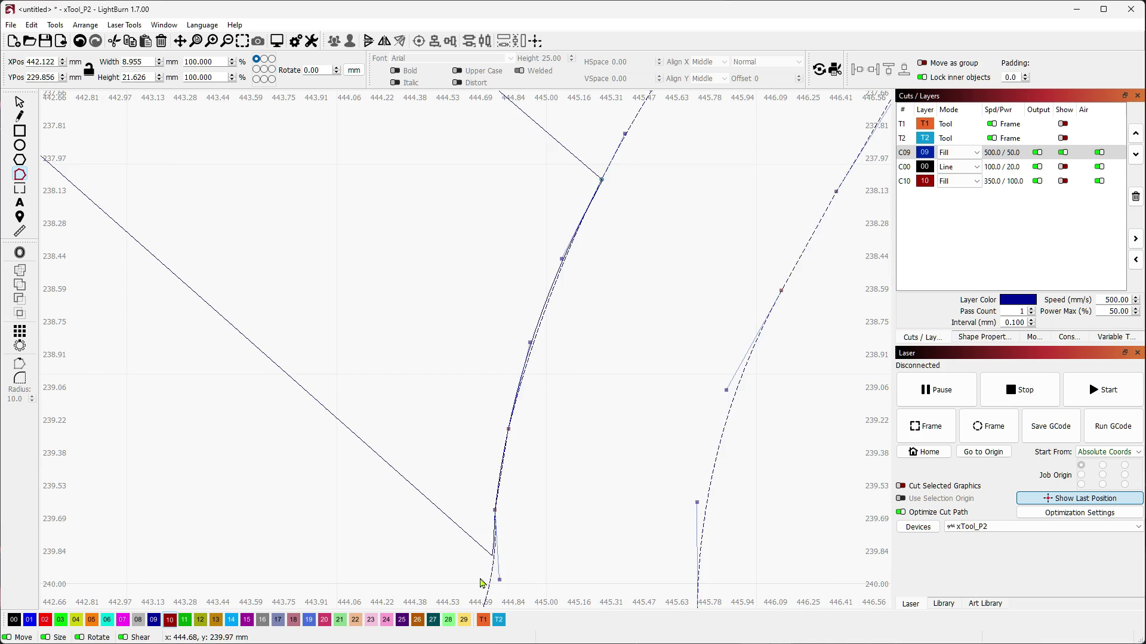
pyautogui.click(493, 532)
pyautogui.scroll(-12, 507, 532)
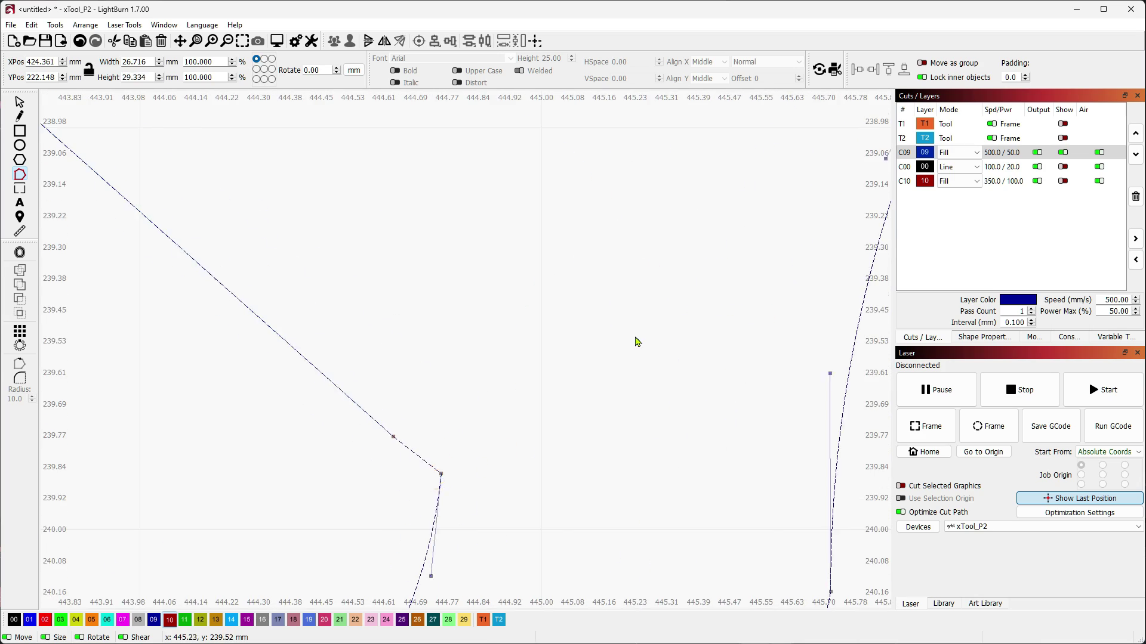
# - Delete the short line crossing the narrow border near the section's lower right tip
pyautogui.scroll(8, 554, 561)
pyautogui.click(606, 430)
pyautogui.hotkey('ctrl', '`')
pyautogui.press('d')
pyautogui.click(580, 401)
pyautogui.scroll(-10, 597, 425)
pyautogui.press('Escape')
# - Delete the short line crossing the left-hand border where the lower stripe begins
pyautogui.scroll(4, 422, 346)
pyautogui.scroll(4, 418, 340)
pyautogui.hotkey('ctrl', '`')
pyautogui.press('d')
pyautogui.scroll(-11, 382, 317)
pyautogui.scroll(4, 412, 239)
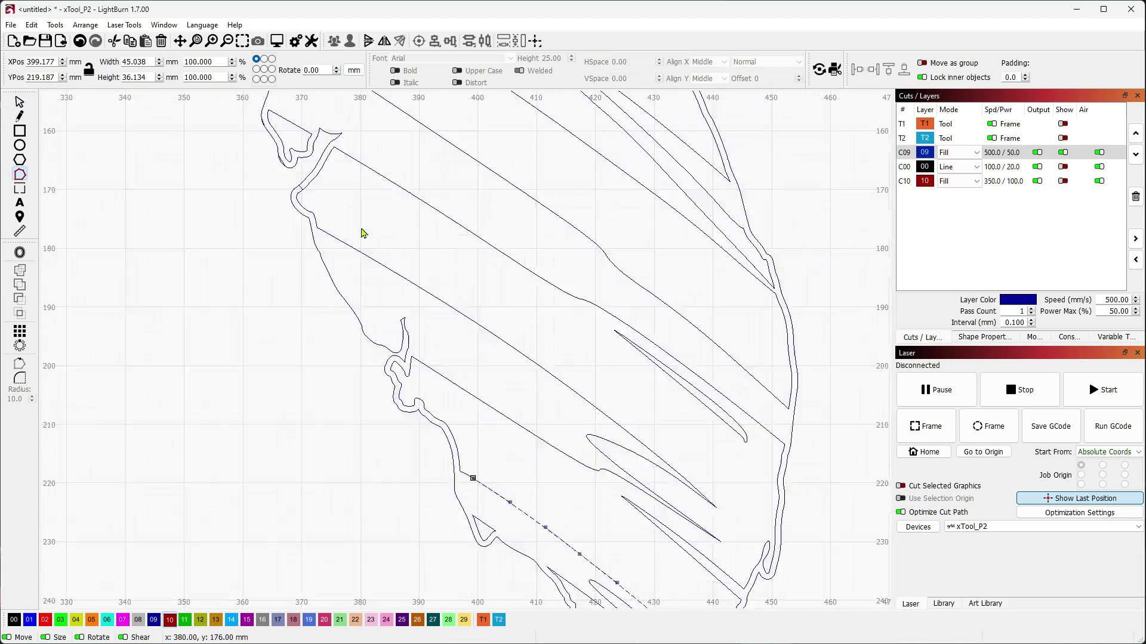
# - Delete the short line bridging the double outline below the upper notch on the left-hand edge
pyautogui.scroll(10, 298, 197)
pyautogui.click(428, 368)
pyautogui.click(431, 373)
pyautogui.press('d')
pyautogui.scroll(-11, 504, 411)
pyautogui.press('Escape')
# - Select the striped section's outlines one after another to check which lines belong to the same path
pyautogui.moveTo(598, 335); pyautogui.dragTo(478, 273)
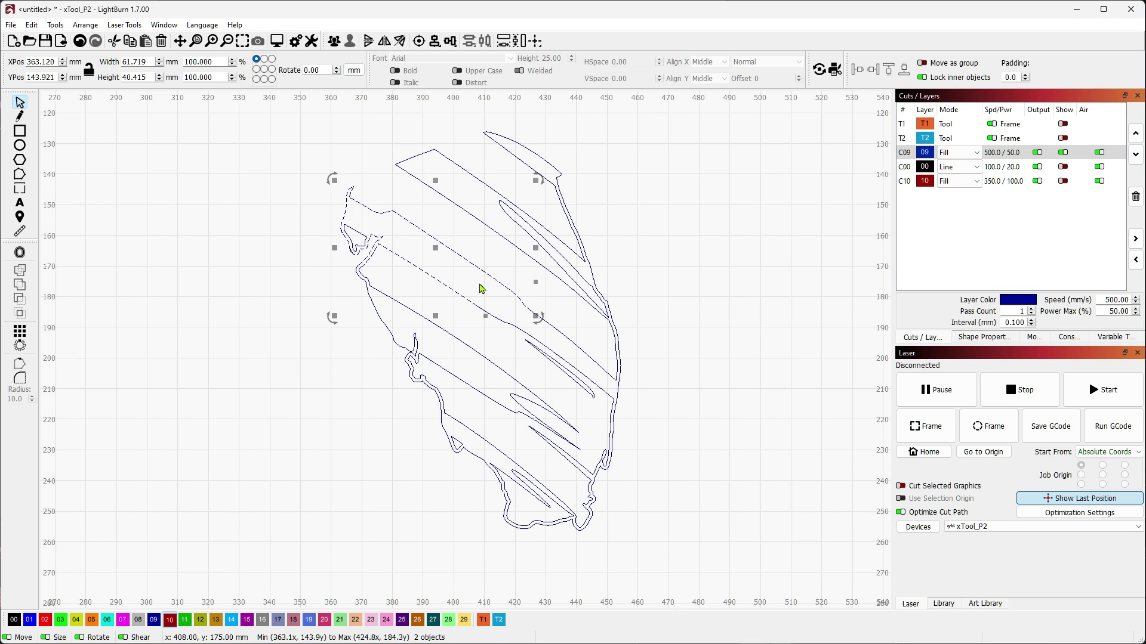
pyautogui.click(525, 154)
pyautogui.click(511, 179)
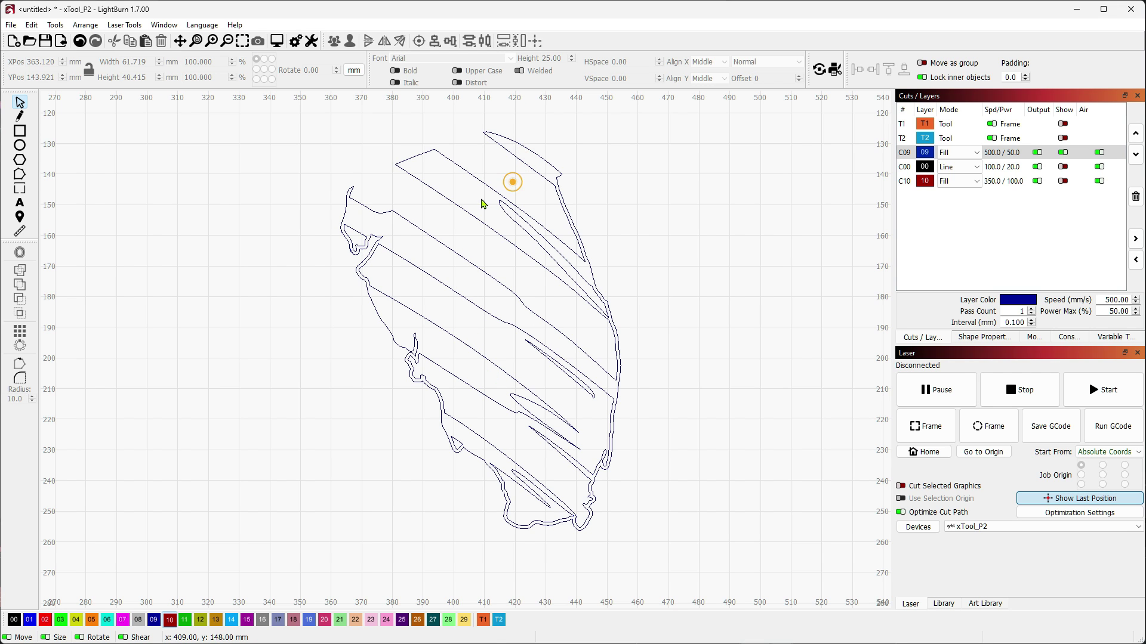
pyautogui.click(460, 237)
pyautogui.click(447, 269)
pyautogui.click(428, 294)
pyautogui.click(425, 320)
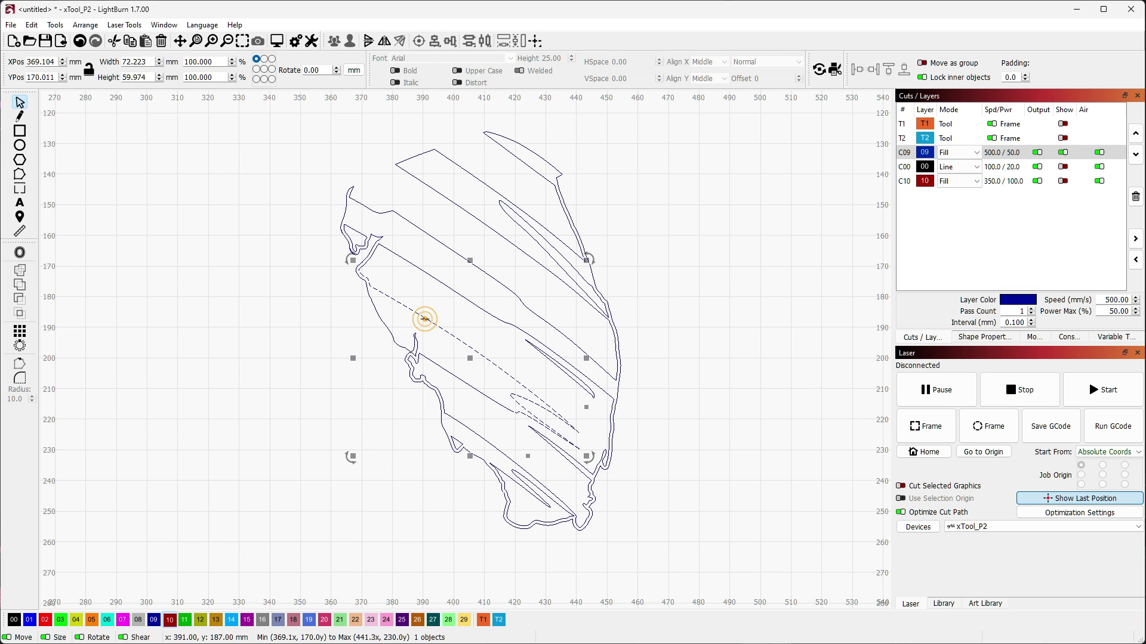
# - Switch the workspace to filled rendering and select the topmost stripe's outline to check whether its path is closed
pyautogui.click(654, 468)
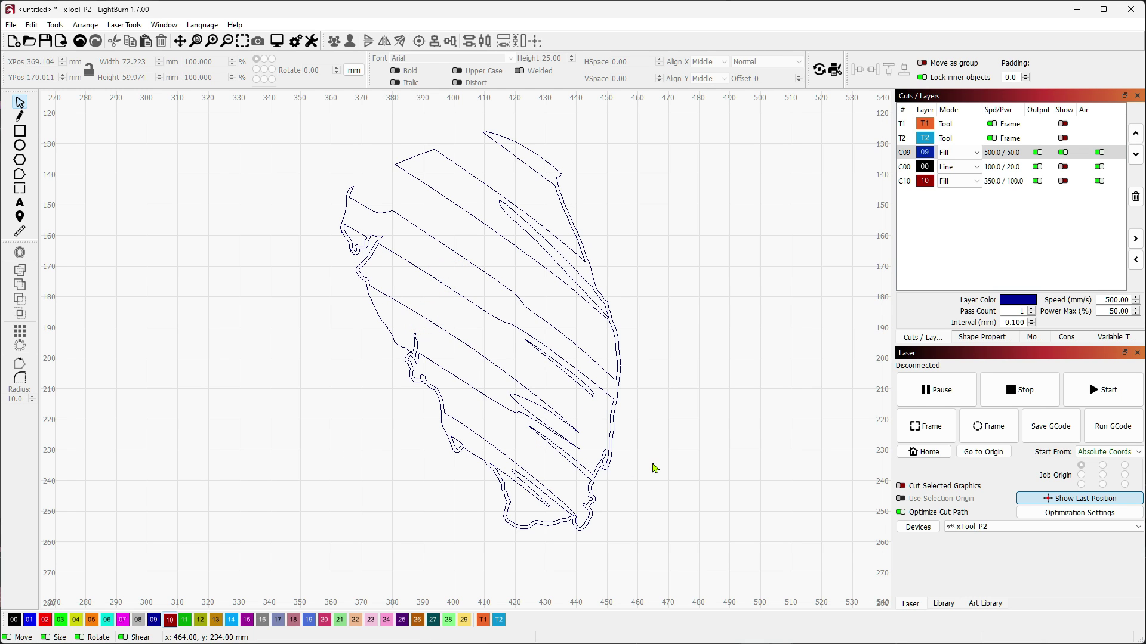
pyautogui.hotkey('alt', 'shift', 'w')
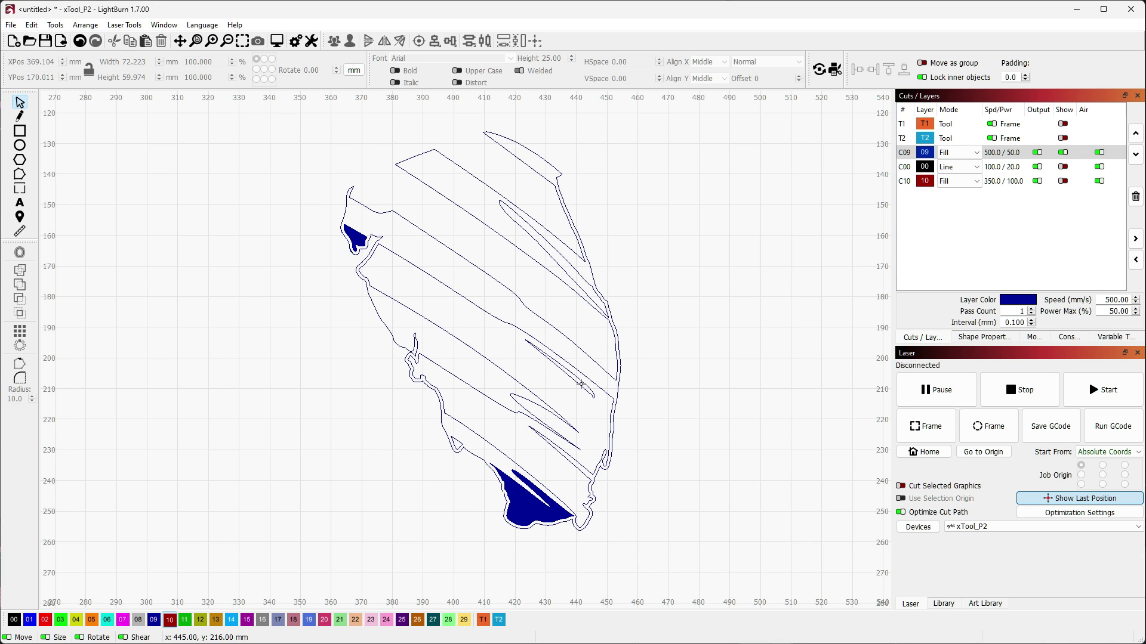
pyautogui.click(544, 168)
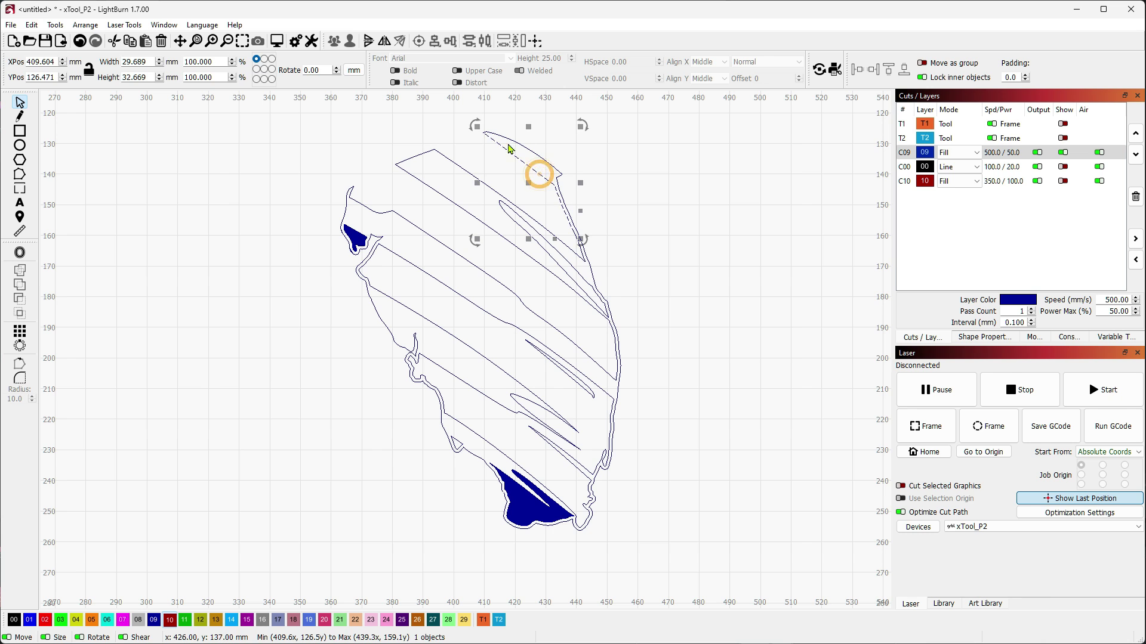
pyautogui.click(635, 195)
pyautogui.click(637, 281)
pyautogui.click(356, 136)
# - Select all outlines of the striped section and auto-join them into continuous paths
pyautogui.moveTo(308, 114); pyautogui.dragTo(684, 567)
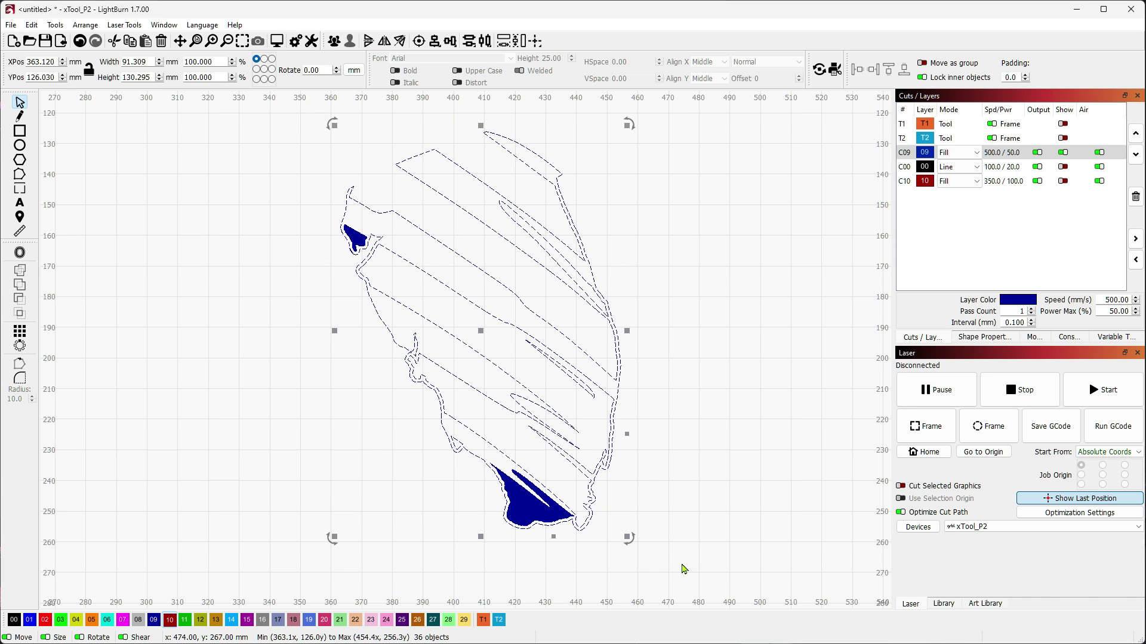
pyautogui.click(31, 25)
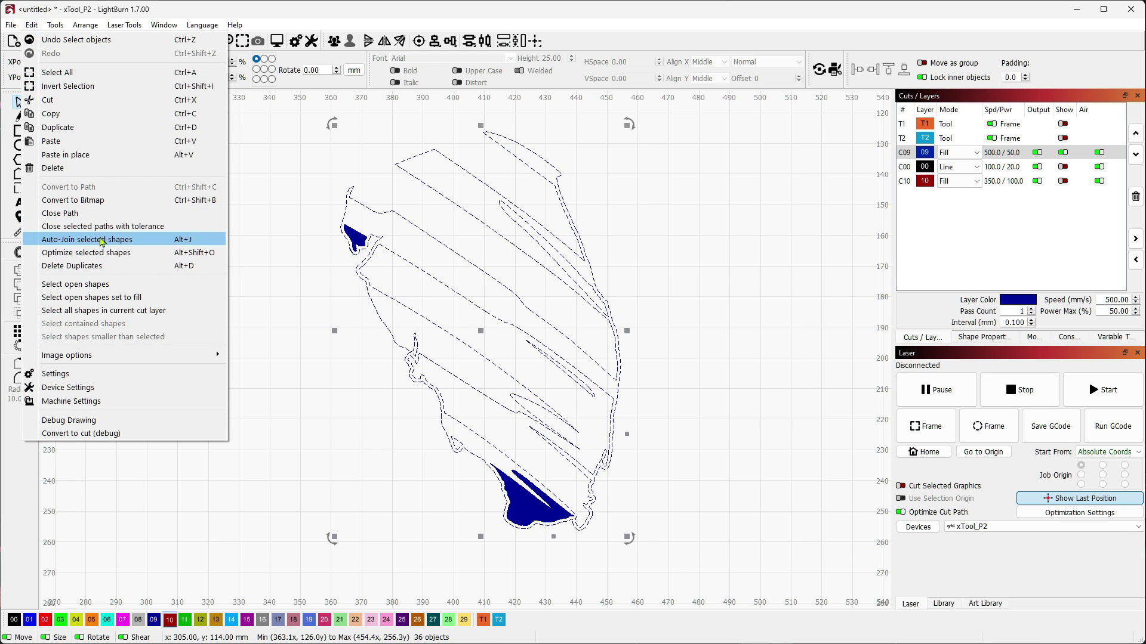
pyautogui.click(104, 240)
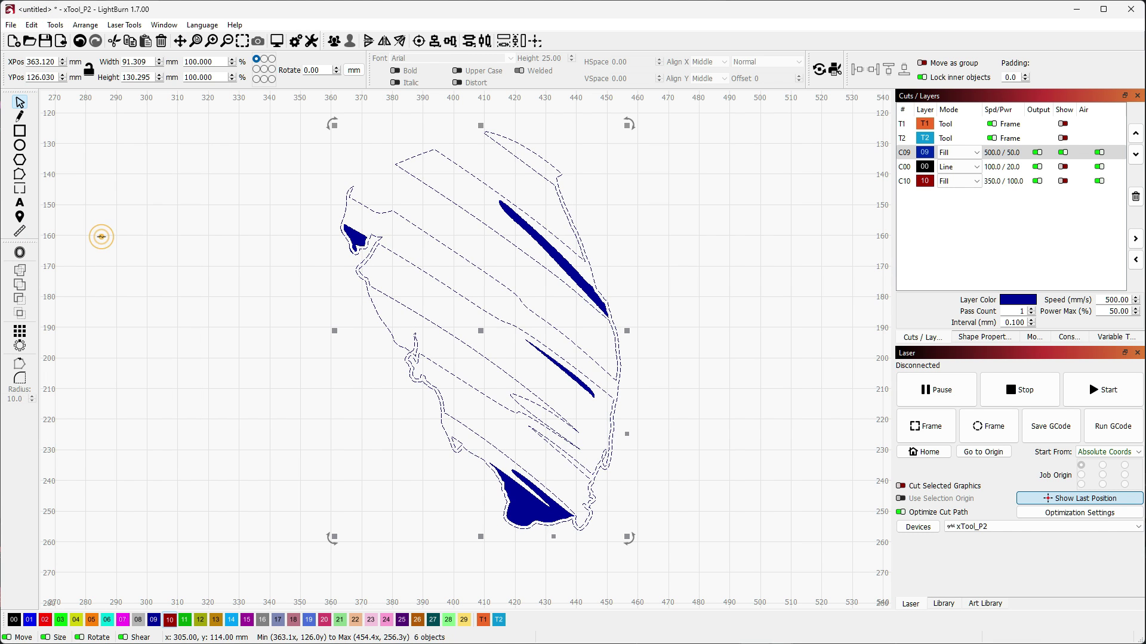
pyautogui.click(697, 236)
# - Select the outer and inner outlines in turn, then all open shapes, to check which joined paths are still open
pyautogui.click(560, 238)
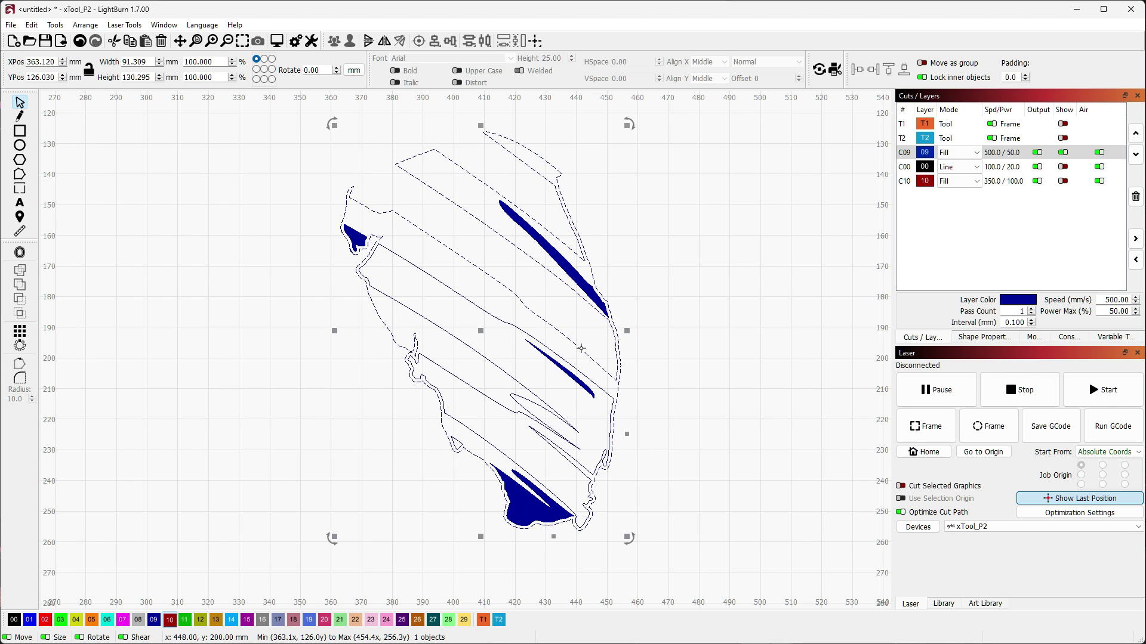
pyautogui.click(494, 315)
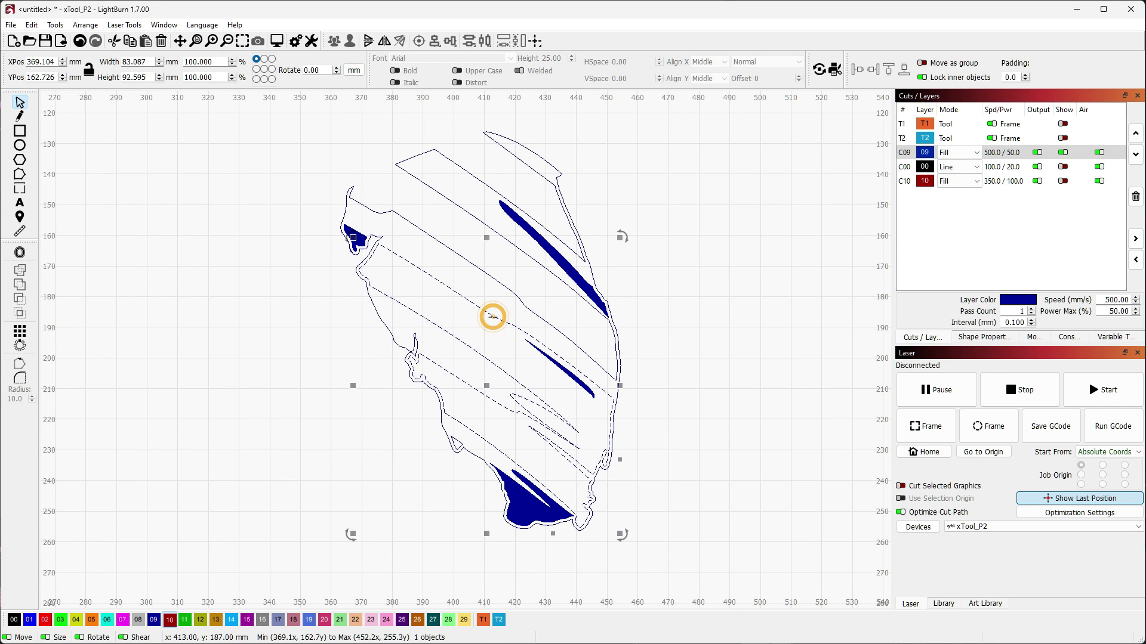
pyautogui.click(311, 314)
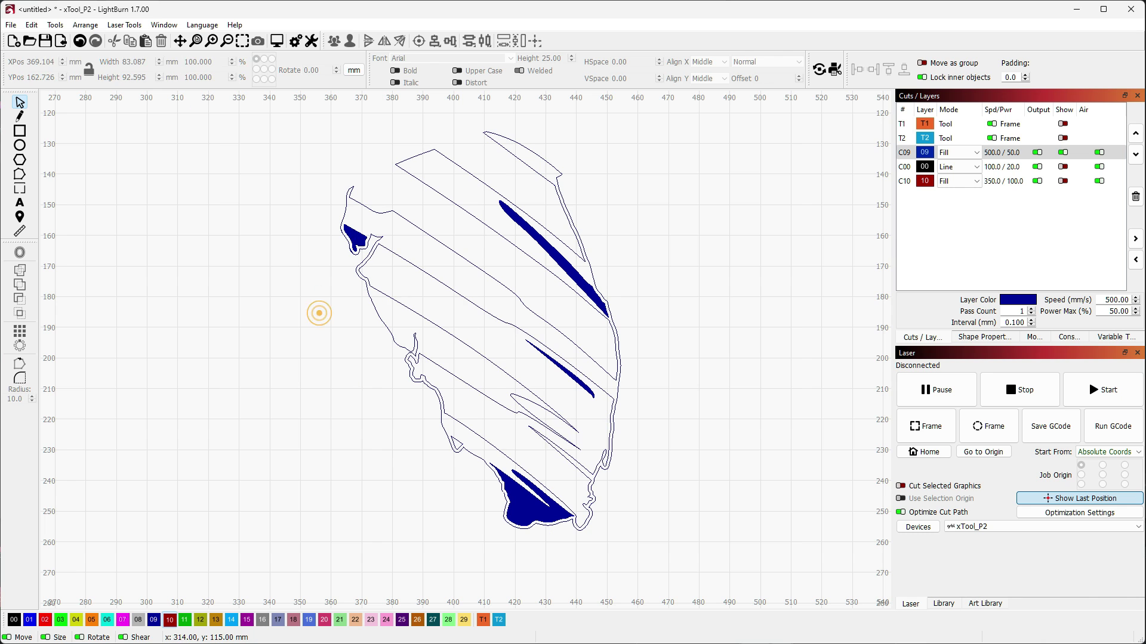
pyautogui.click(32, 25)
pyautogui.click(113, 284)
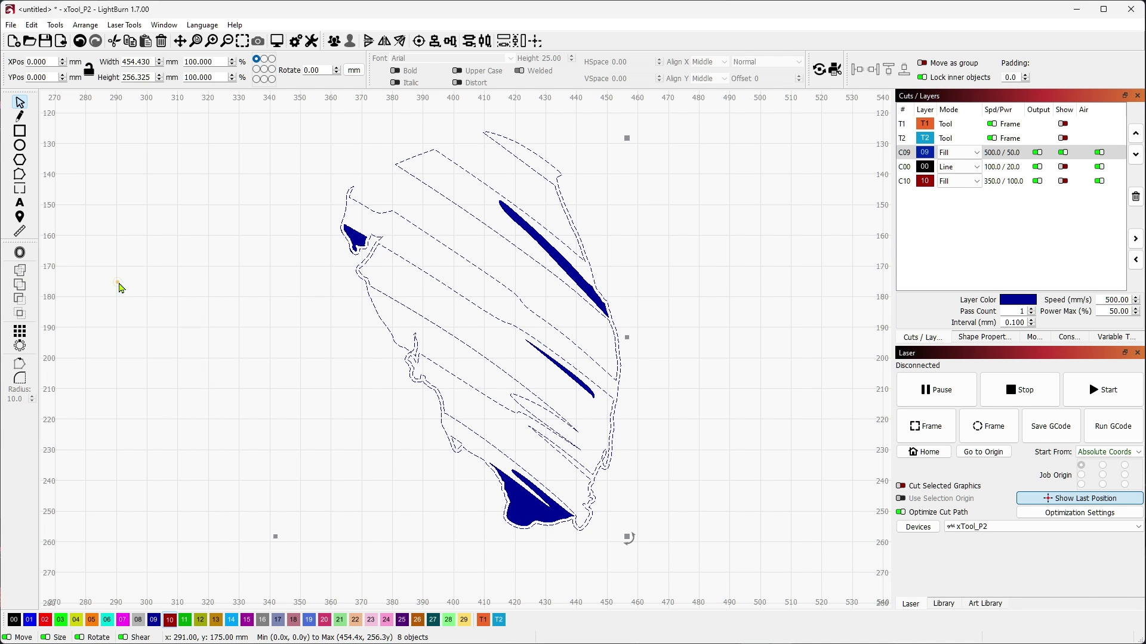
pyautogui.click(638, 171)
# - Examine the striped section's double border and stripe outlines up close for gaps, selecting the outer and inner paths
pyautogui.scroll(5, 580, 151)
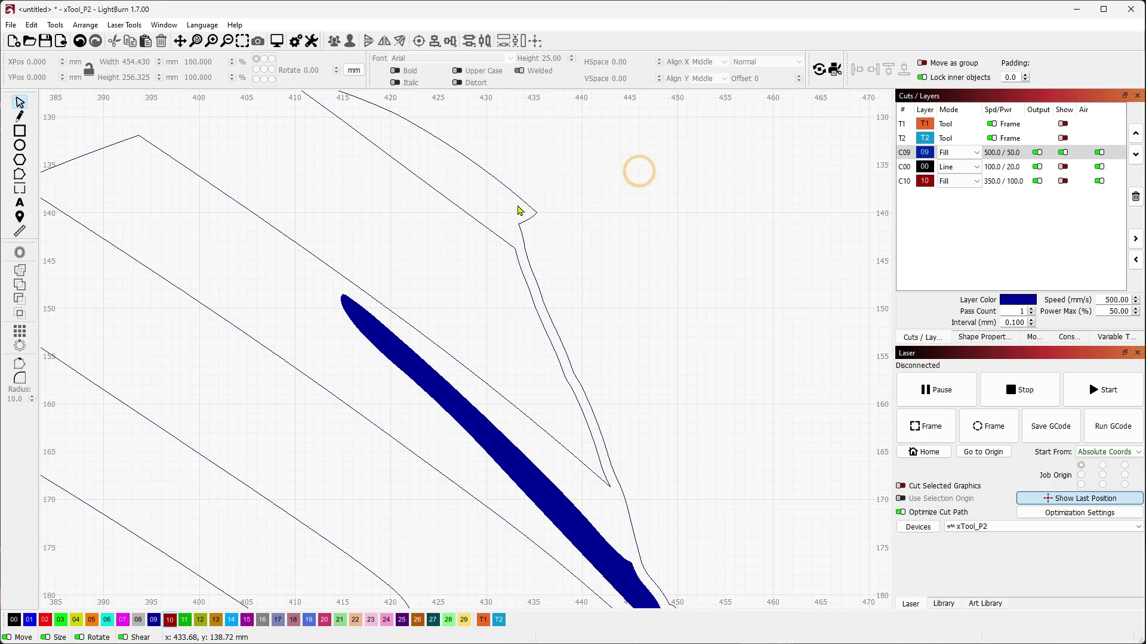
pyautogui.click(557, 169)
pyautogui.scroll(-1, 600, 425)
pyautogui.moveTo(694, 574); pyautogui.dragTo(715, 284)
pyautogui.scroll(-2, 524, 289)
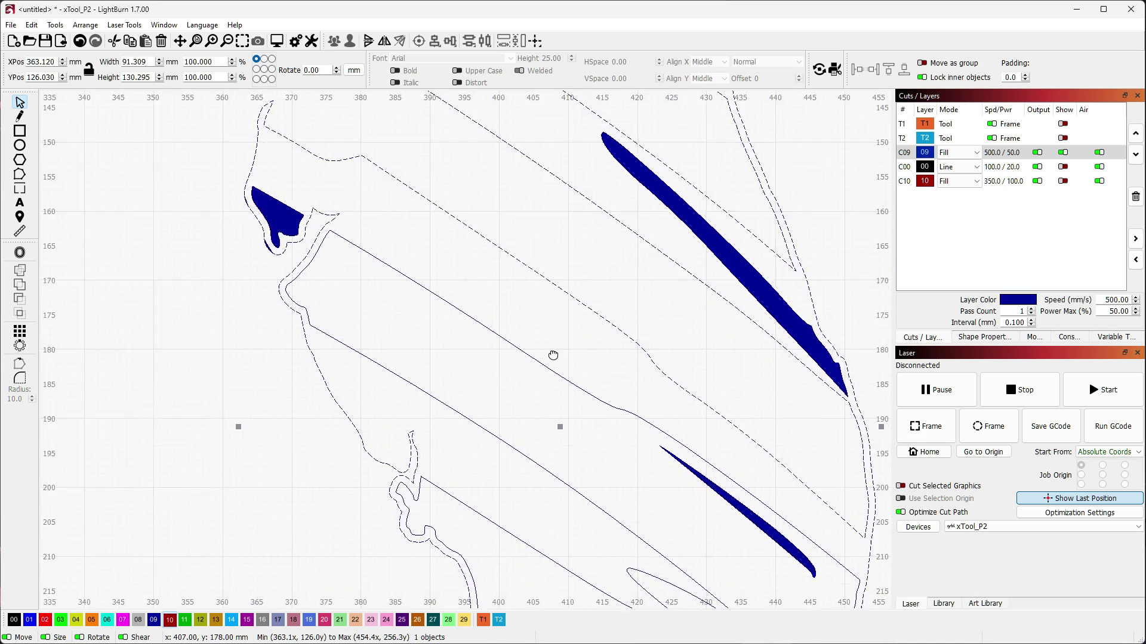
pyautogui.scroll(2, 366, 227)
pyautogui.scroll(-2, 464, 356)
pyautogui.scroll(2, 362, 284)
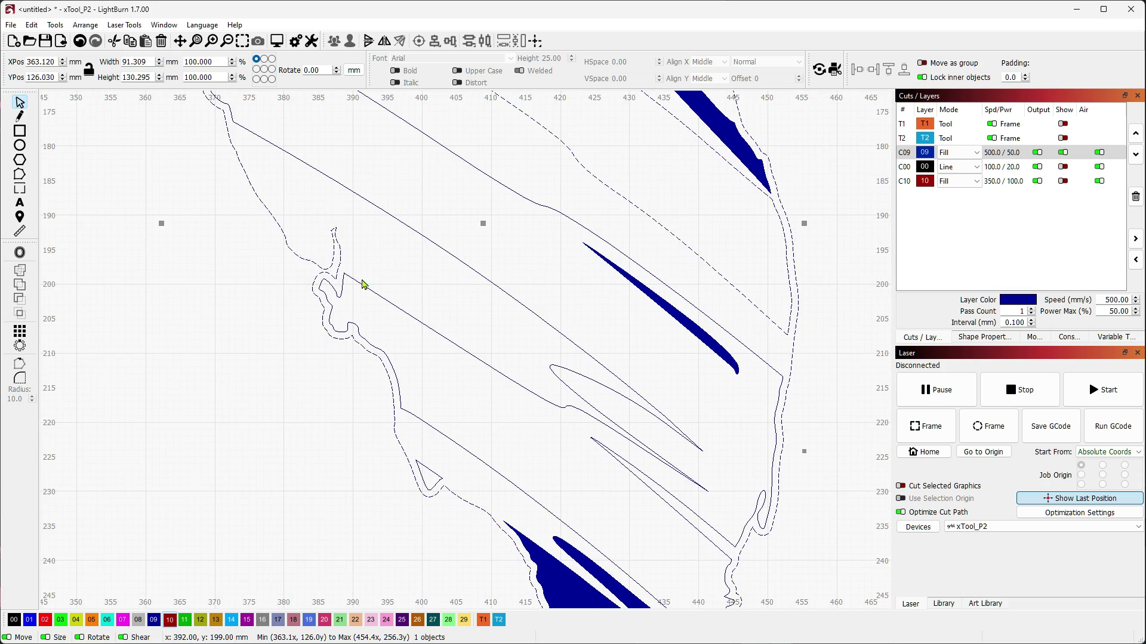
pyautogui.moveTo(626, 501); pyautogui.dragTo(537, 314)
pyautogui.moveTo(697, 350); pyautogui.dragTo(603, 524)
pyautogui.moveTo(662, 280); pyautogui.dragTo(711, 340)
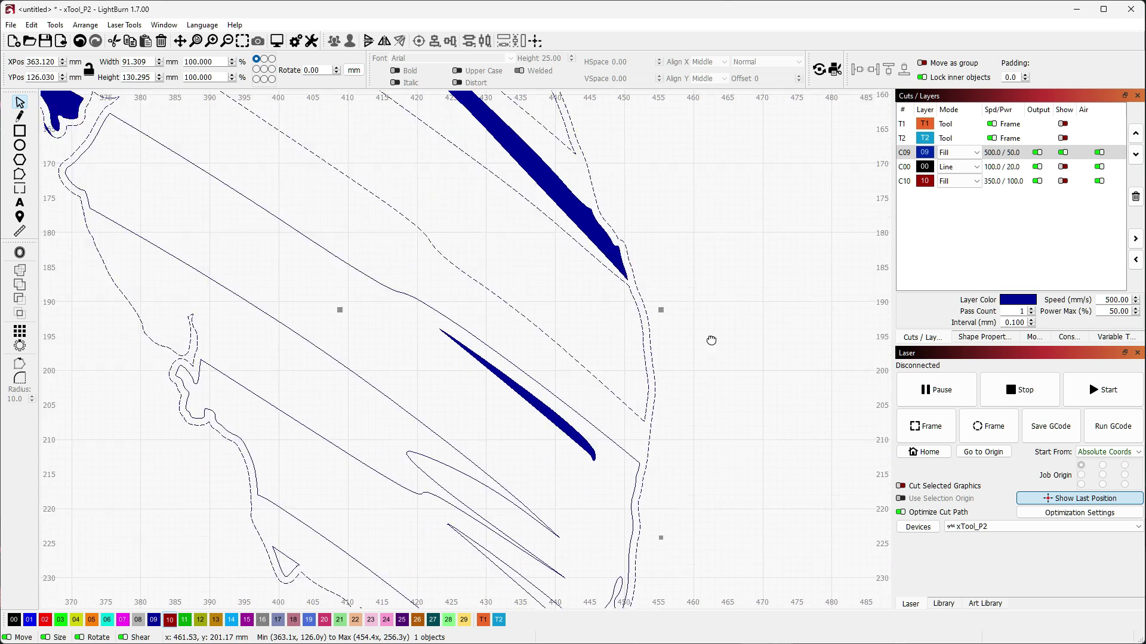
pyautogui.scroll(-2, 711, 340)
pyautogui.click(637, 393)
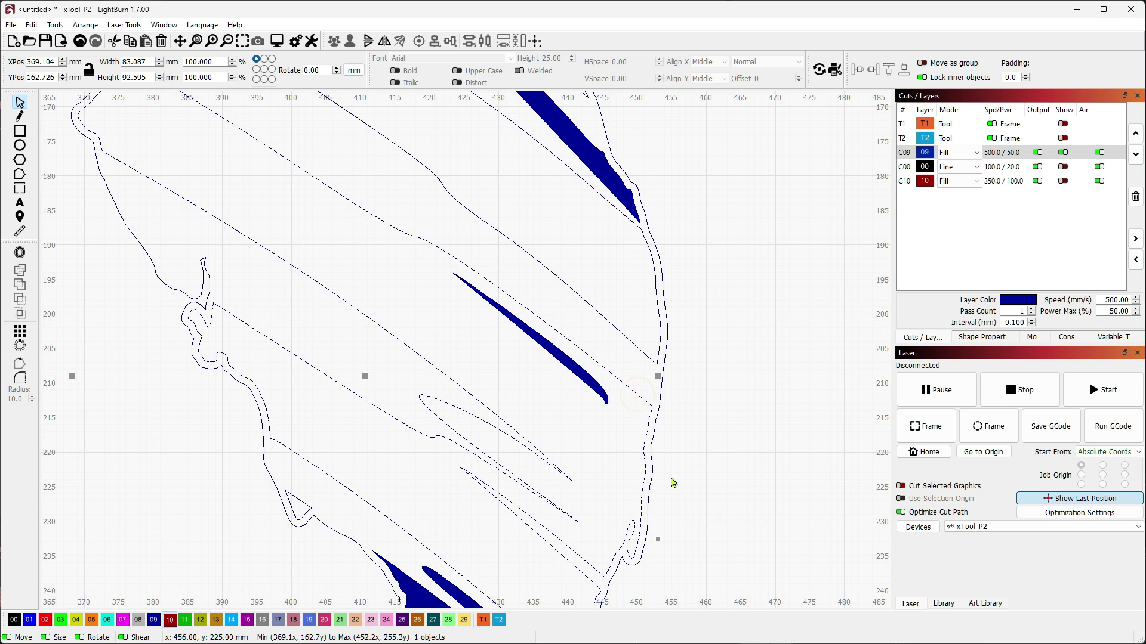
pyautogui.scroll(-1, 600, 465)
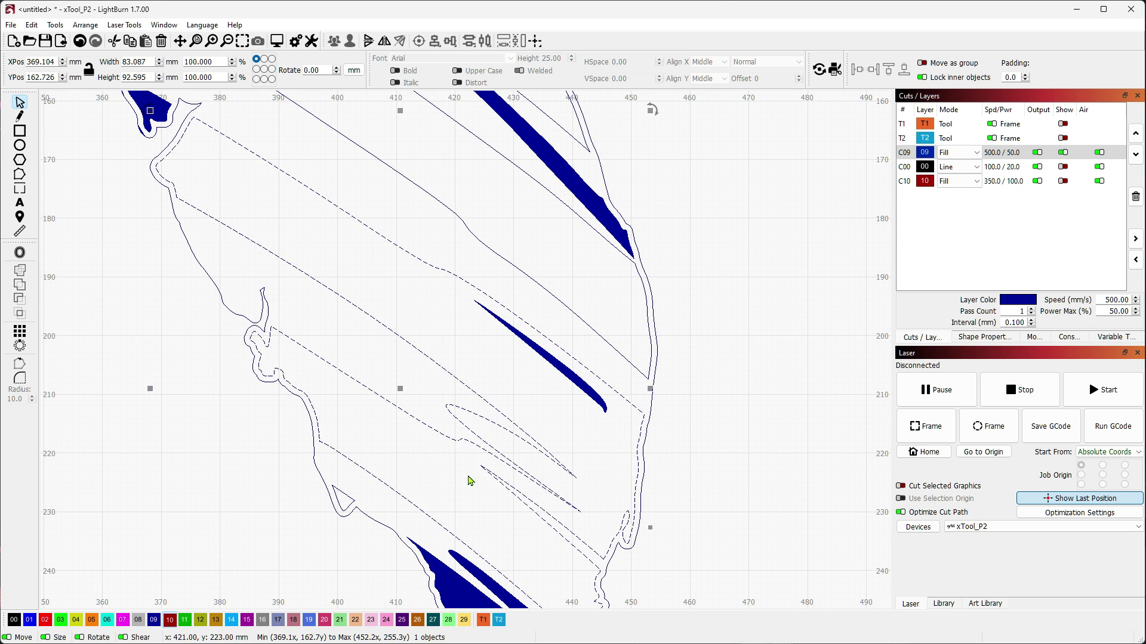
pyautogui.scroll(-1, 493, 496)
pyautogui.moveTo(493, 496); pyautogui.dragTo(448, 395)
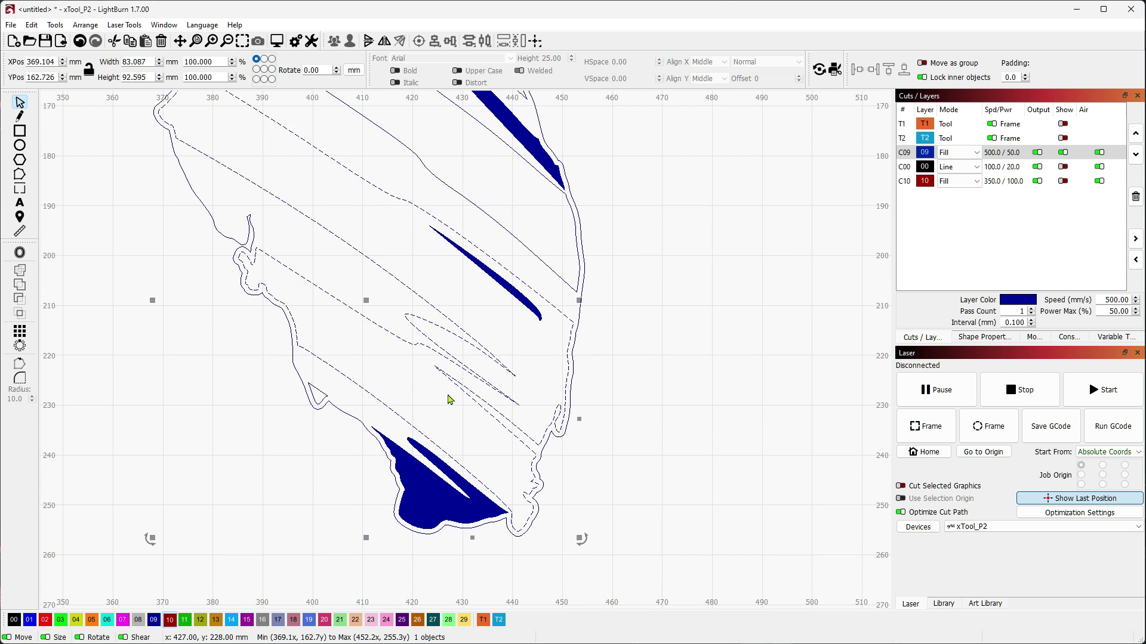
# - Close the path of the small triangle on the lower left-hand edge of the striped section
pyautogui.click(323, 394)
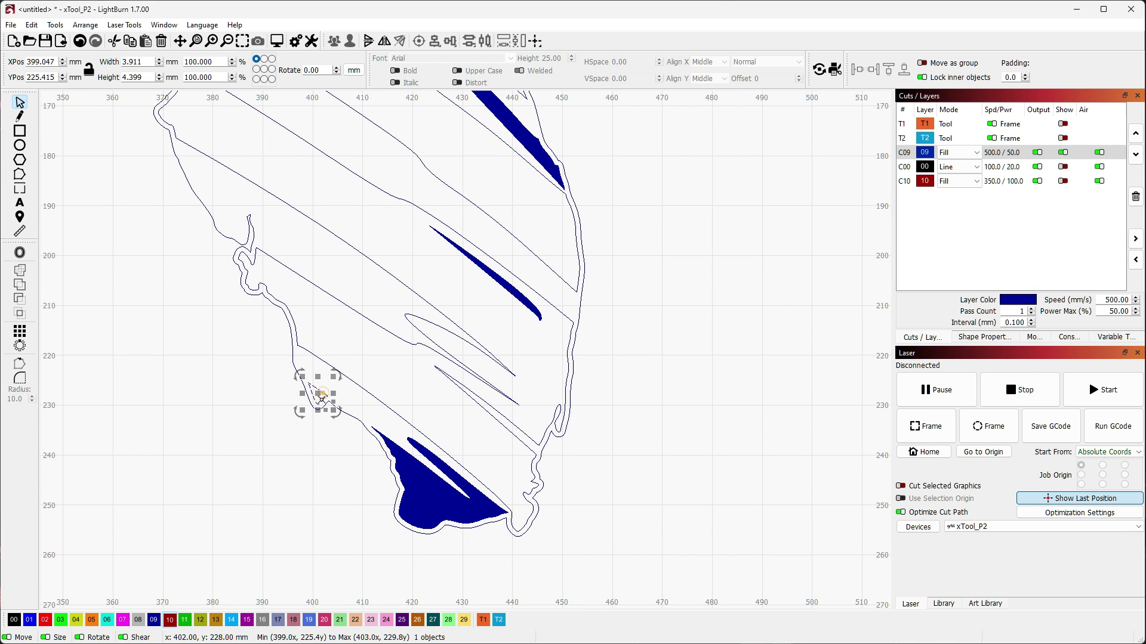
pyautogui.click(31, 24)
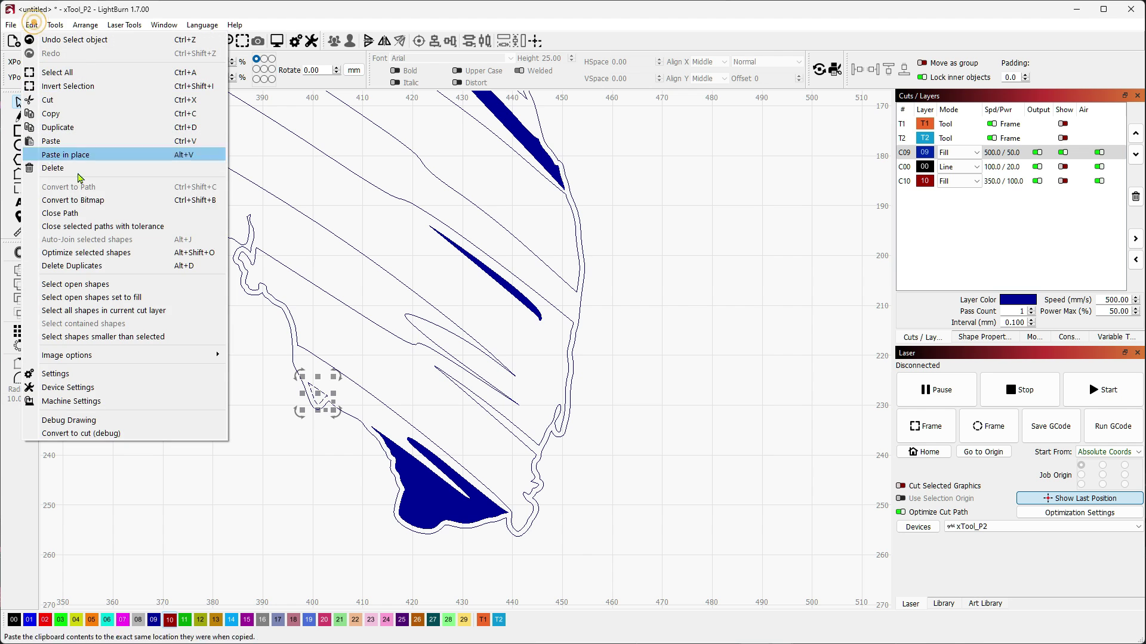
pyautogui.click(81, 211)
pyautogui.click(186, 378)
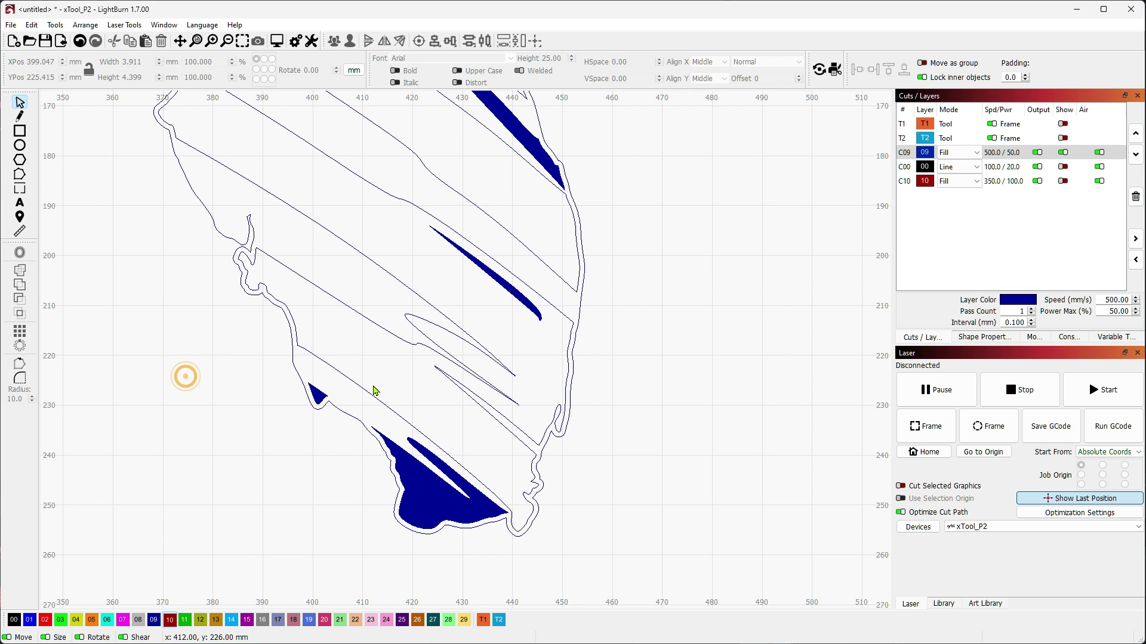
# - Close the open inner path that outlines the striped section's middle and lower gaps
pyautogui.click(385, 328)
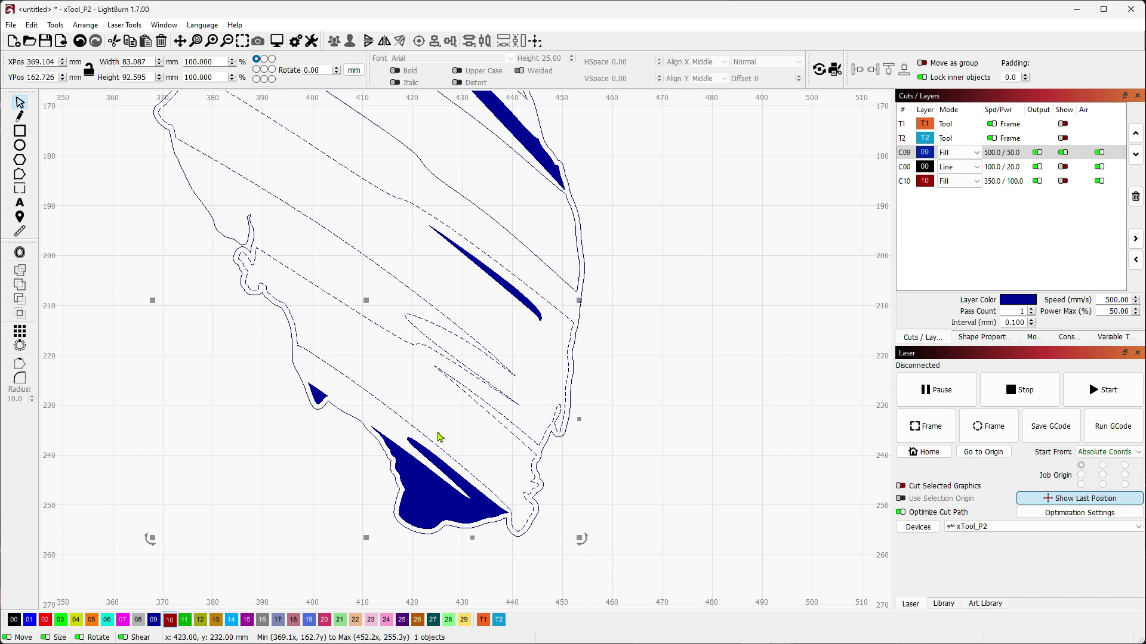
pyautogui.click(31, 25)
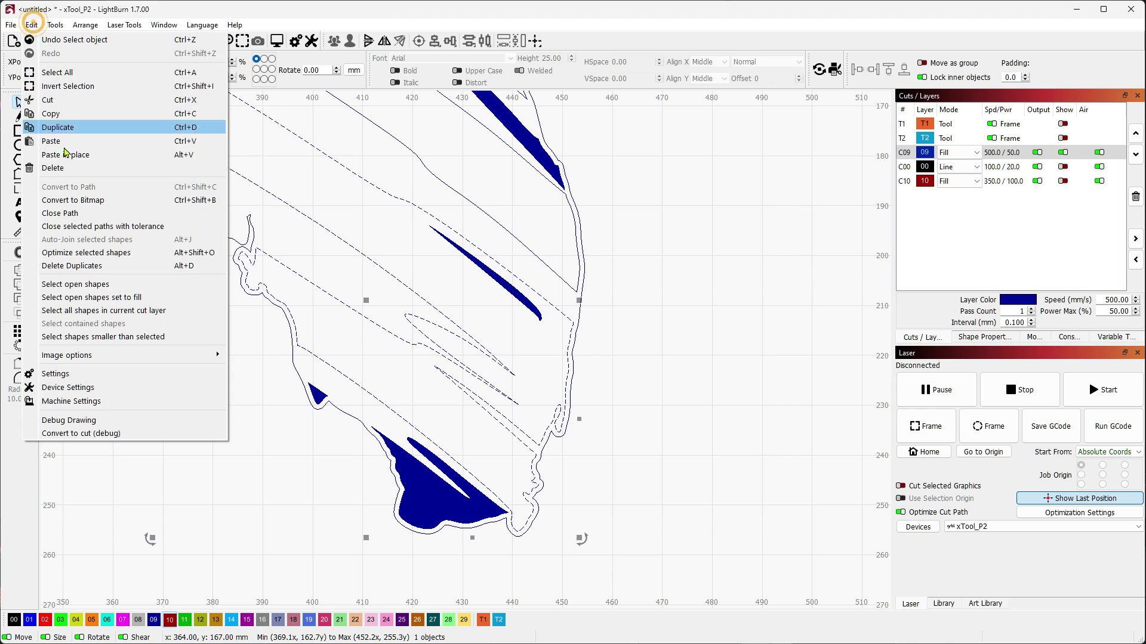
pyautogui.click(97, 226)
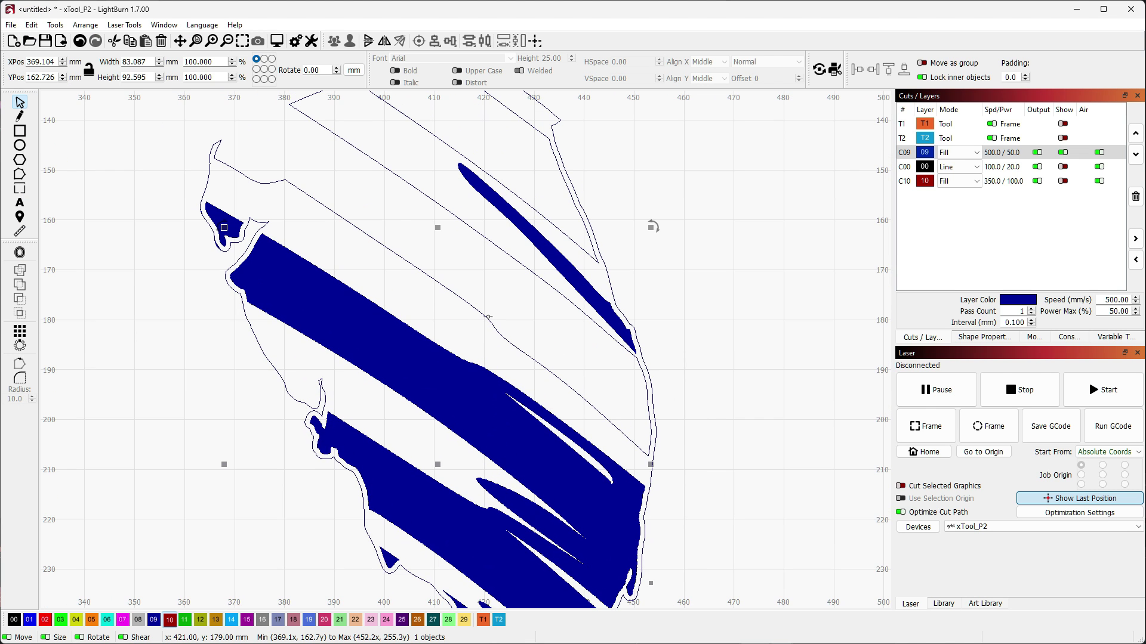
# - Close the open outer path running around the whole striped section
pyautogui.click(484, 316)
pyautogui.click(32, 25)
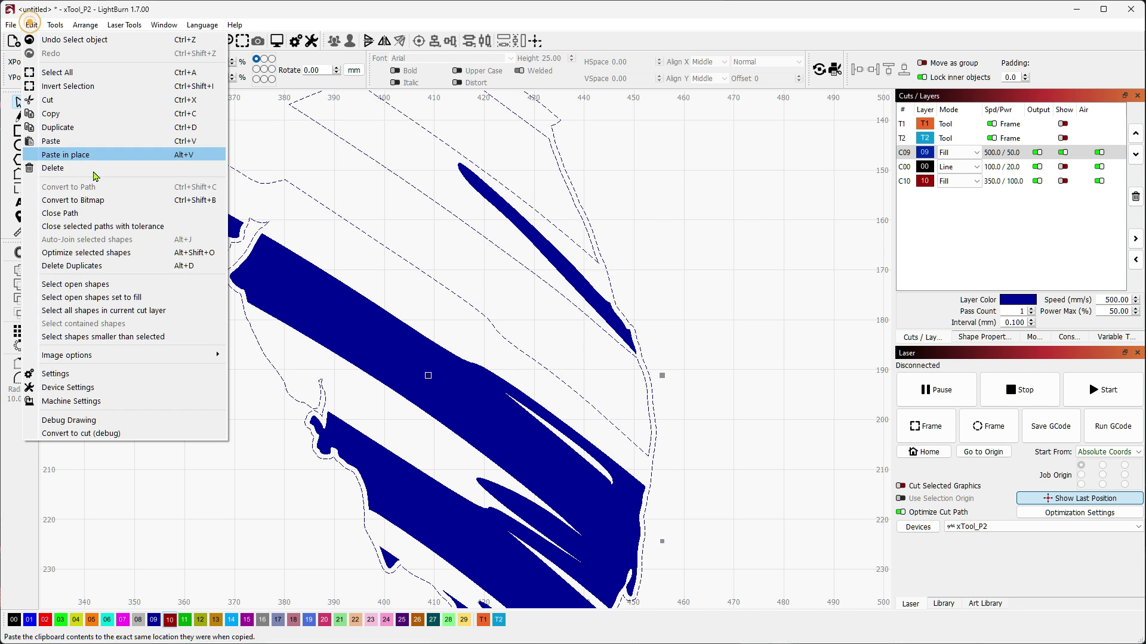
pyautogui.click(88, 213)
pyautogui.scroll(-4, 710, 235)
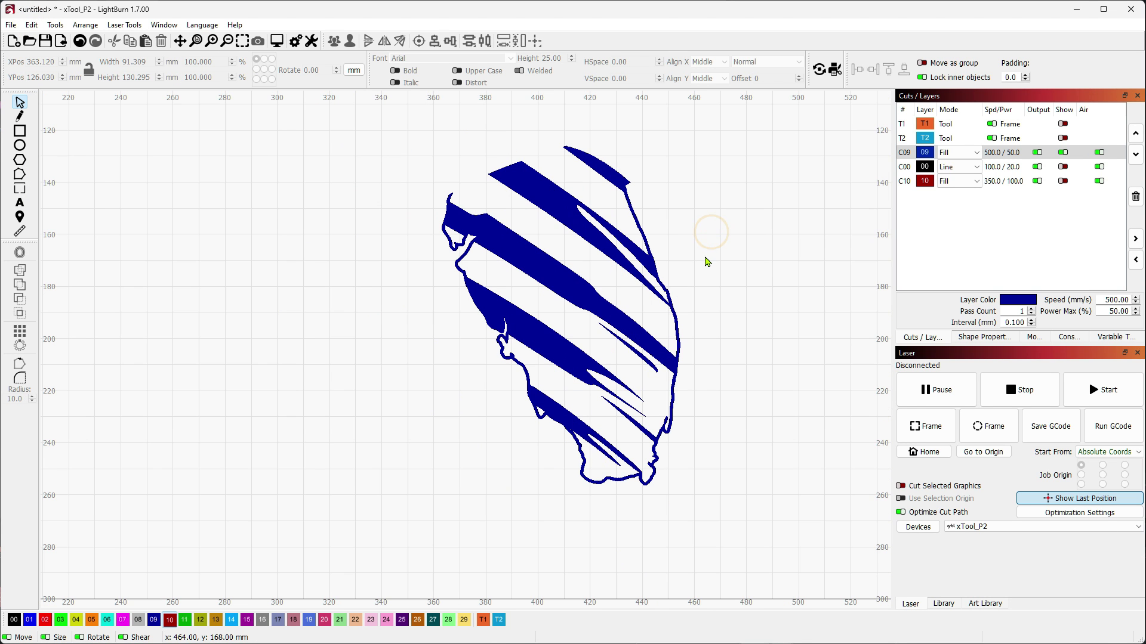
# - Inspect the filled flag sections and show layer 10 to view them together with the sailfish
pyautogui.moveTo(710, 250); pyautogui.dragTo(679, 277)
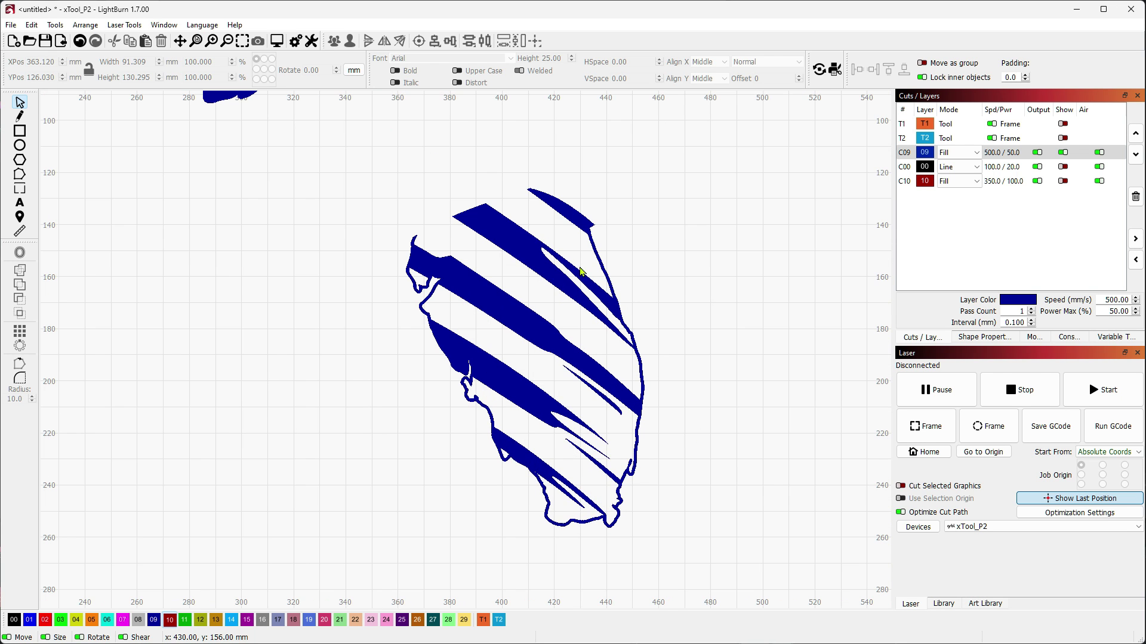
pyautogui.moveTo(529, 211); pyautogui.dragTo(648, 350)
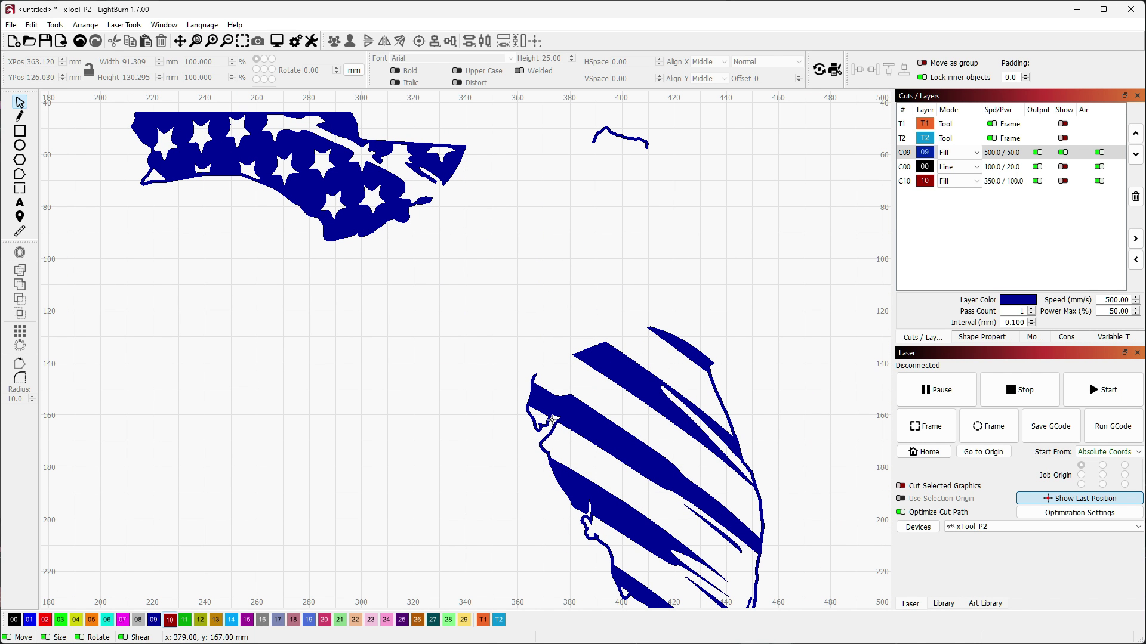
pyautogui.scroll(-2, 596, 444)
pyautogui.scroll(5, 596, 443)
pyautogui.scroll(-4, 595, 443)
pyautogui.moveTo(817, 448); pyautogui.dragTo(730, 379)
pyautogui.scroll(-2, 732, 382)
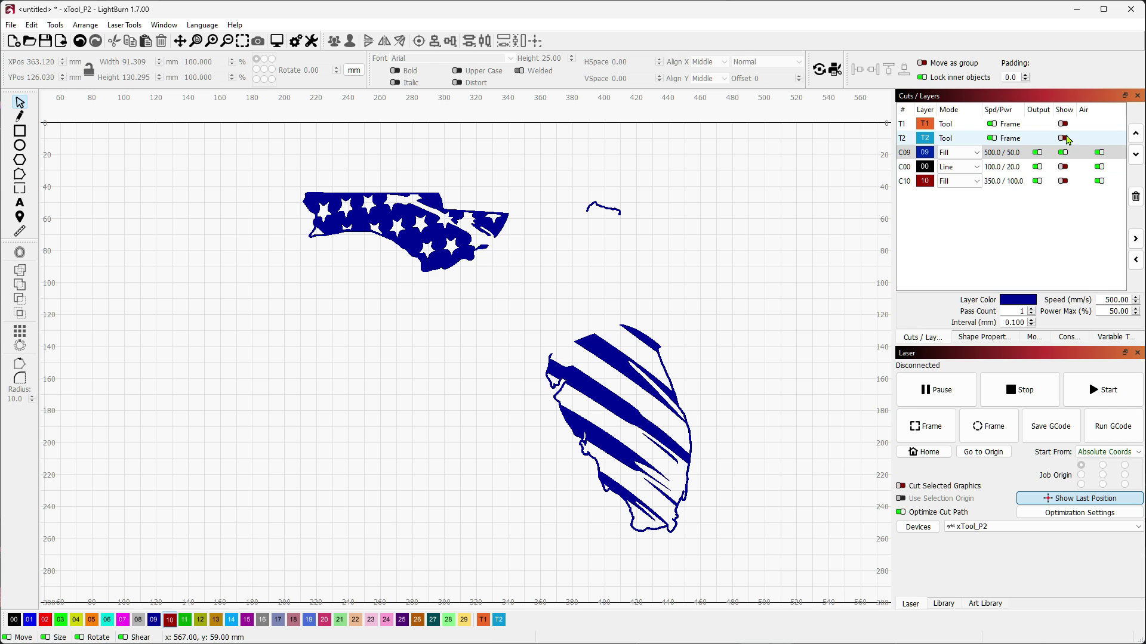
pyautogui.click(1064, 181)
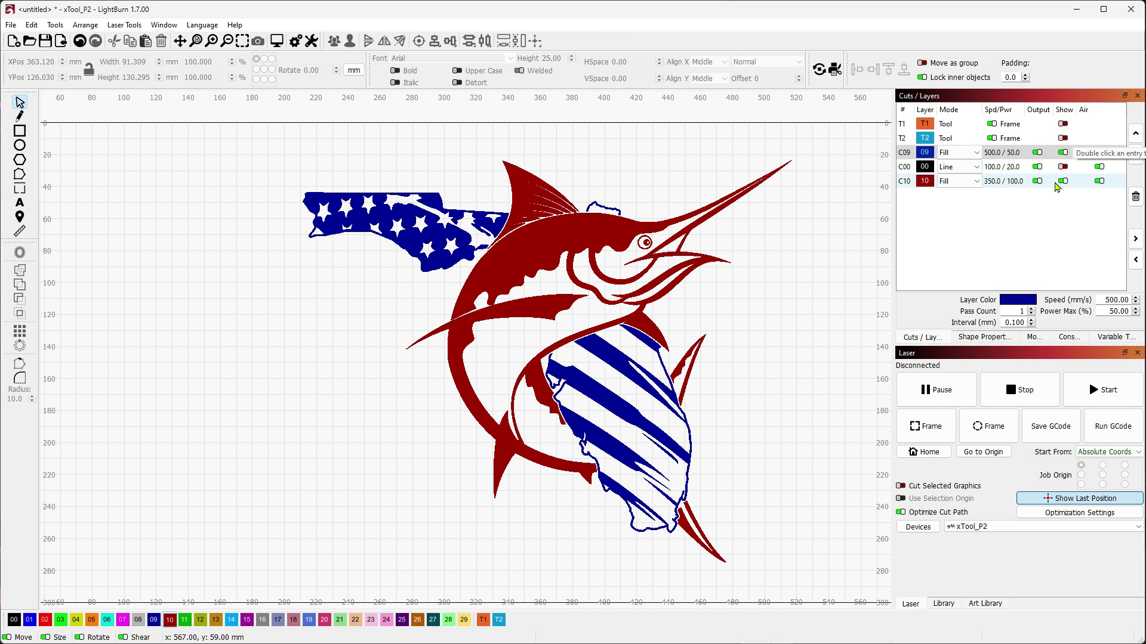
# - Isolate layer 00 by showing it and hiding layers 09 and 10, and delete the tiny stray shape on it
pyautogui.click(924, 167)
pyautogui.click(923, 165)
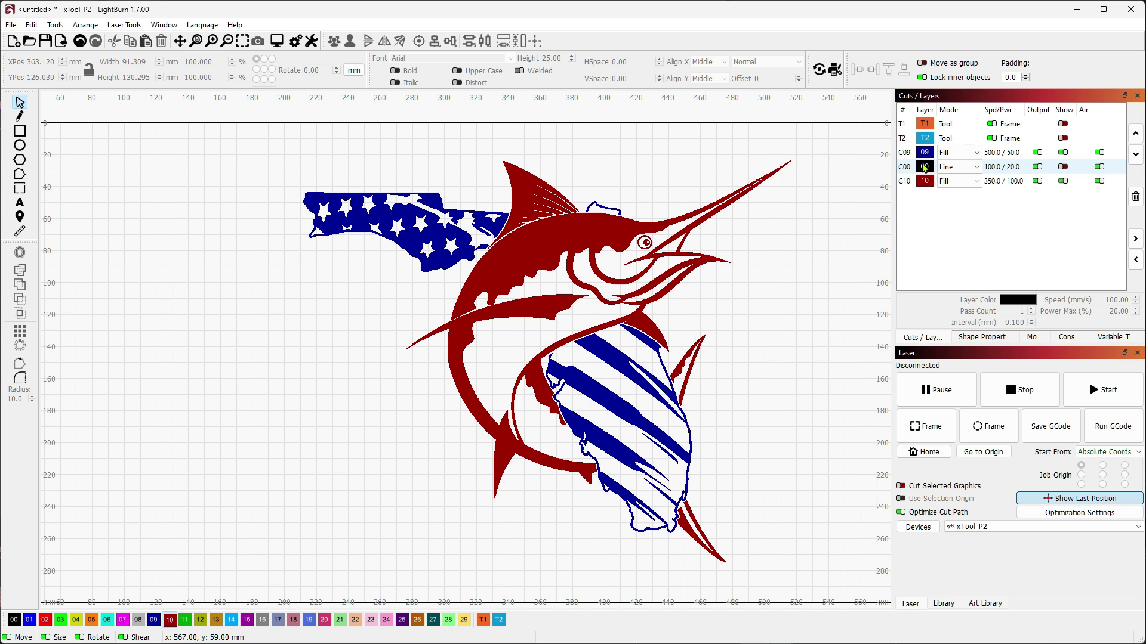
pyautogui.click(1063, 167)
pyautogui.click(1062, 152)
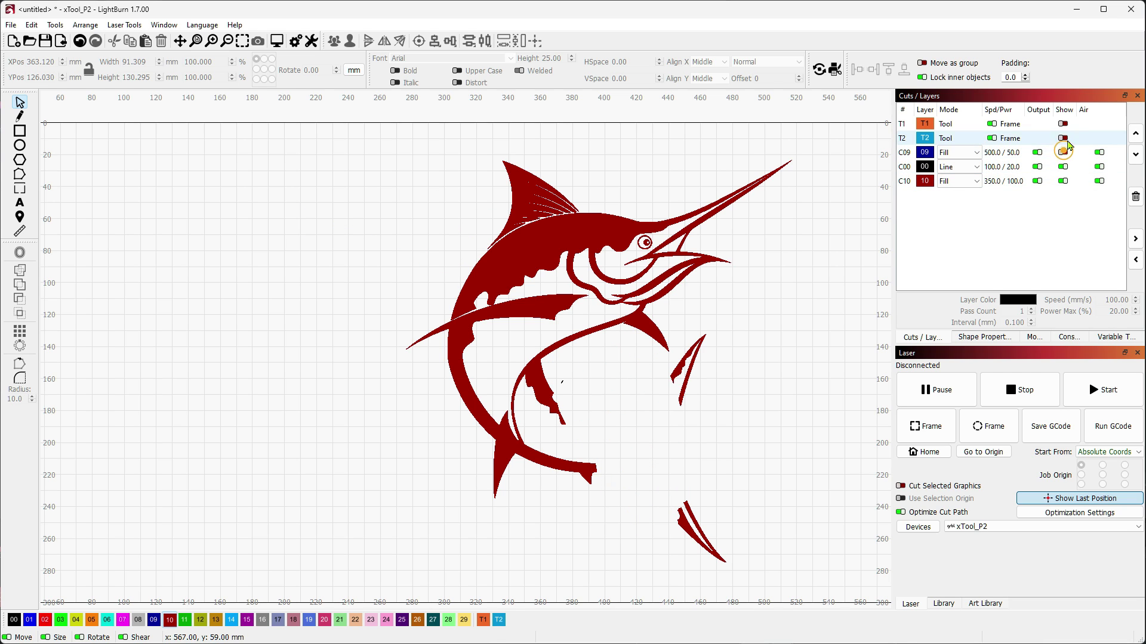
pyautogui.click(1063, 181)
pyautogui.moveTo(545, 355); pyautogui.dragTo(611, 427)
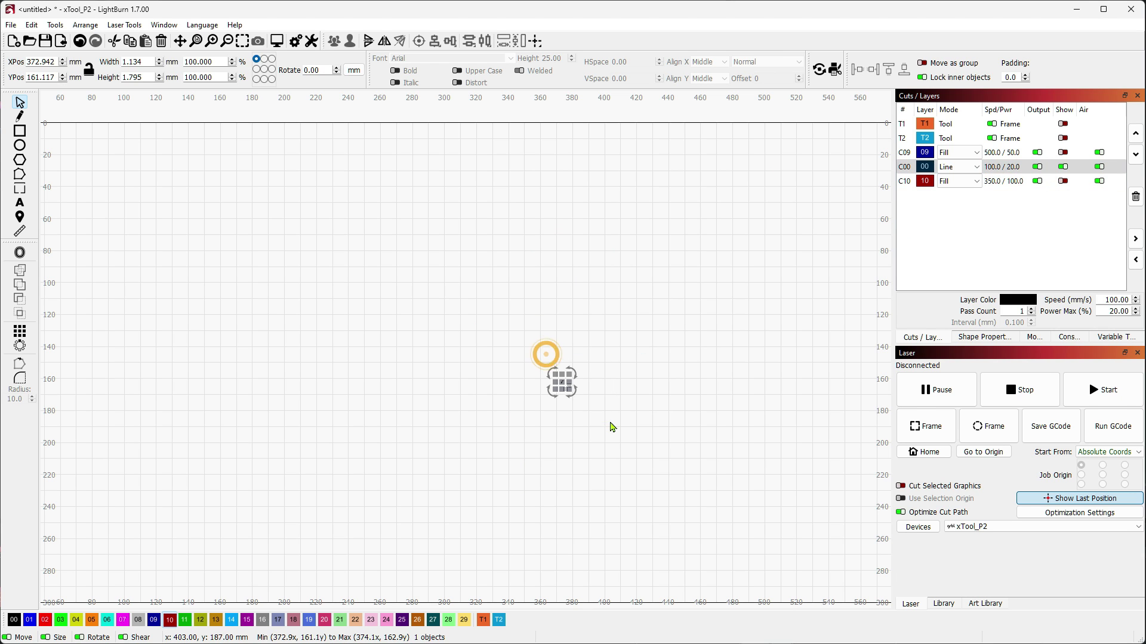
pyautogui.press('Delete')
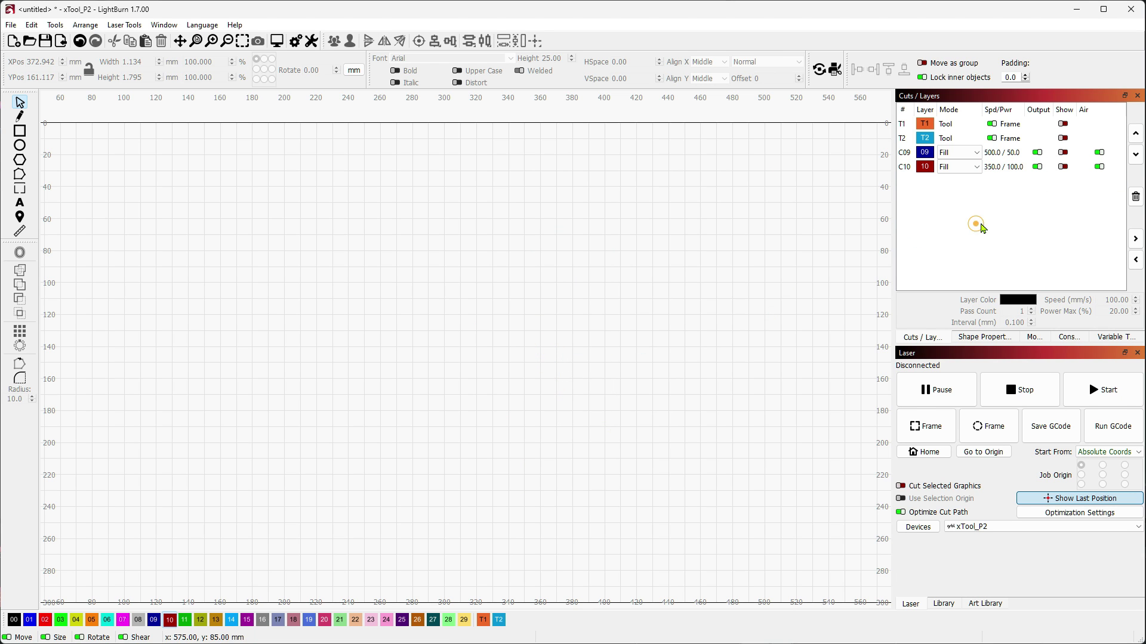
# - Show layers 10 and 09 again so the sailfish and flag are displayed together
pyautogui.click(1063, 167)
pyautogui.click(1065, 154)
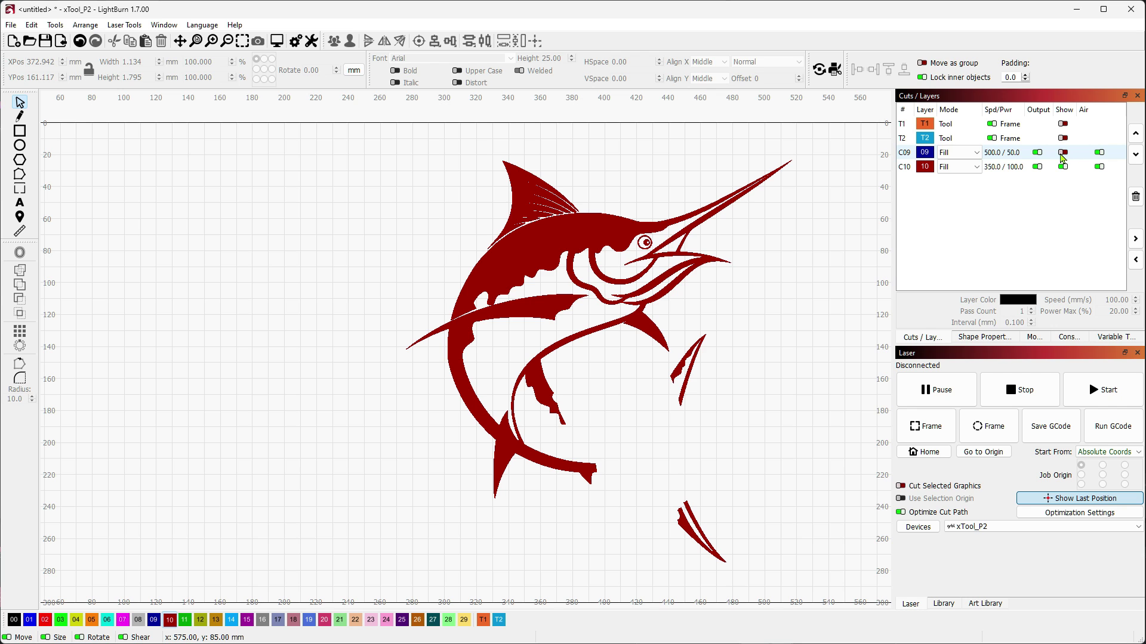
pyautogui.click(1064, 153)
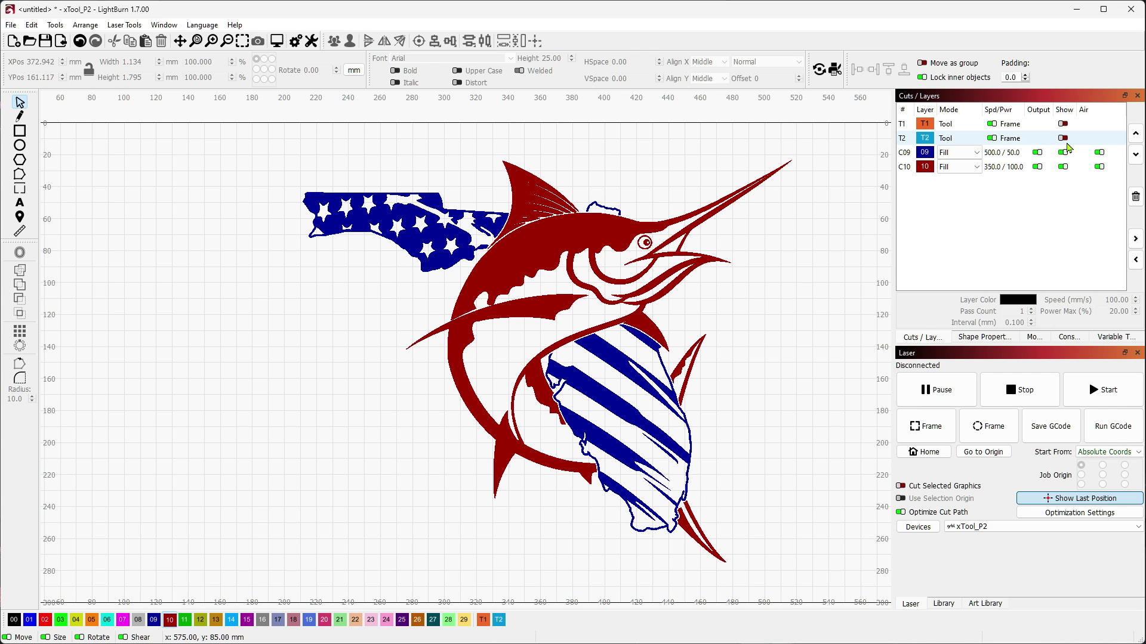
# - Move the sailfish onto layer 09 so it shares the flag's layer
pyautogui.click(528, 256)
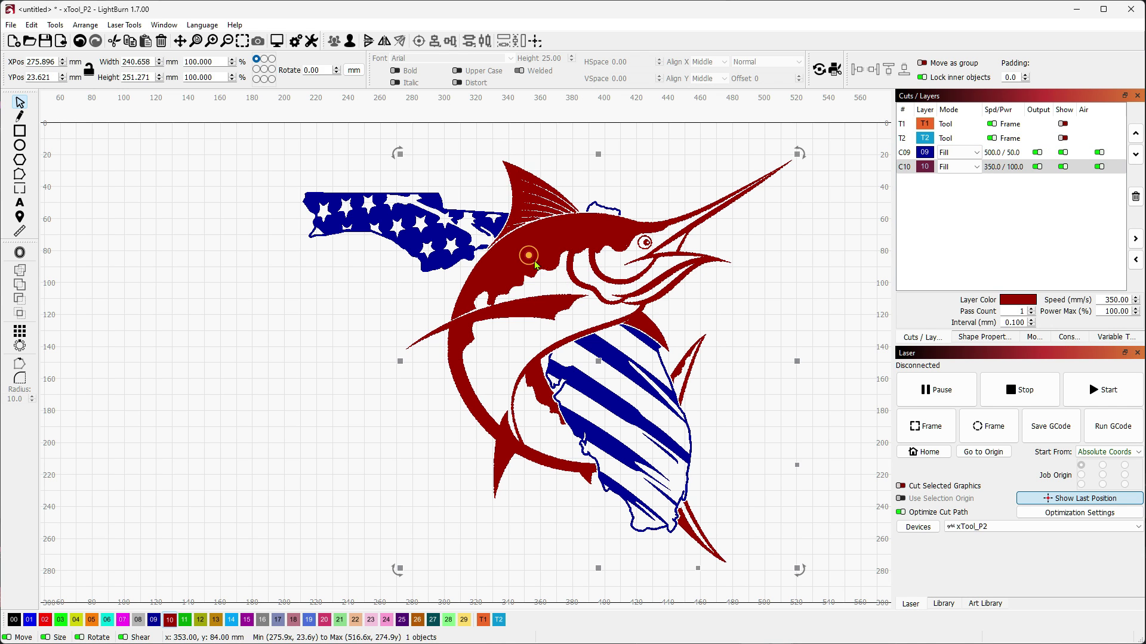
pyautogui.click(153, 620)
pyautogui.click(255, 412)
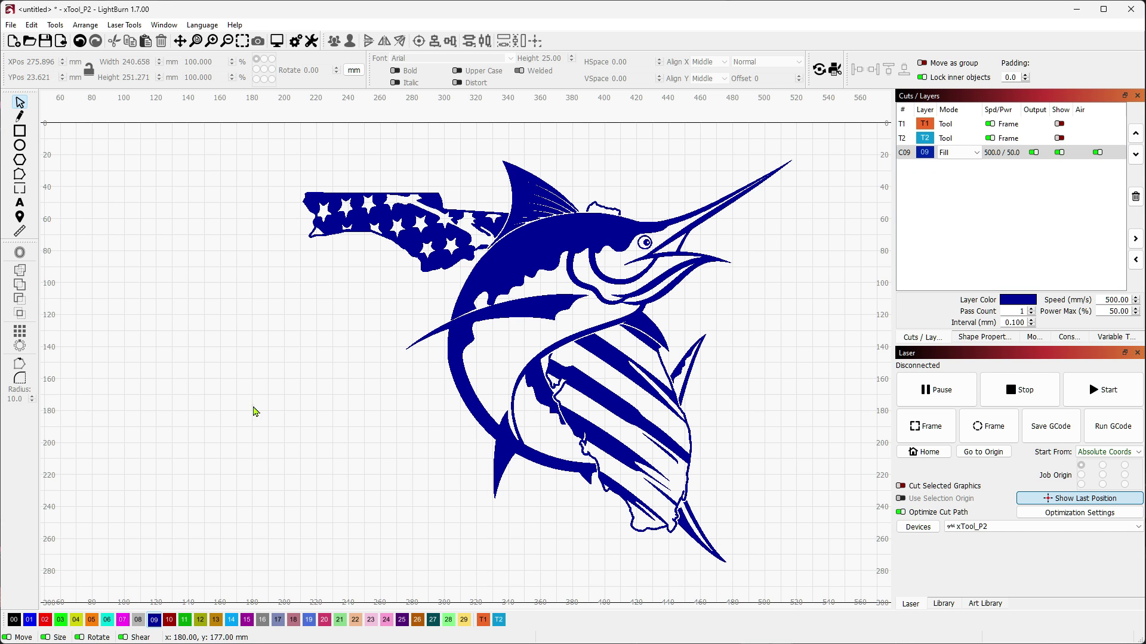
# - Find the open shapes in the design and close the path of the flag's leftmost upper star
pyautogui.click(32, 25)
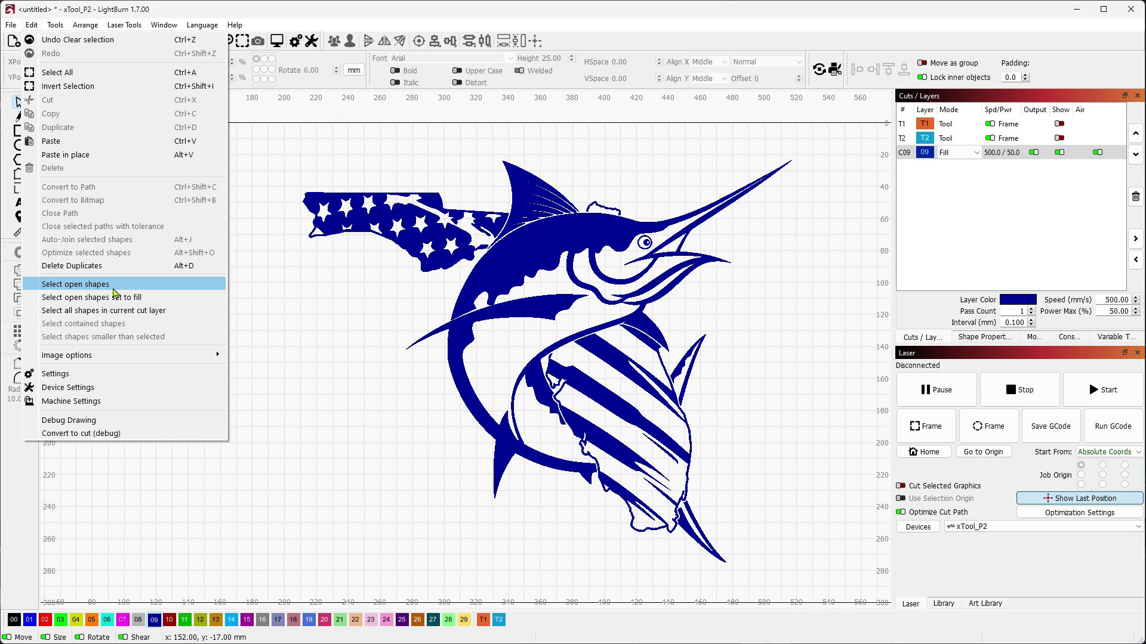
pyautogui.click(114, 285)
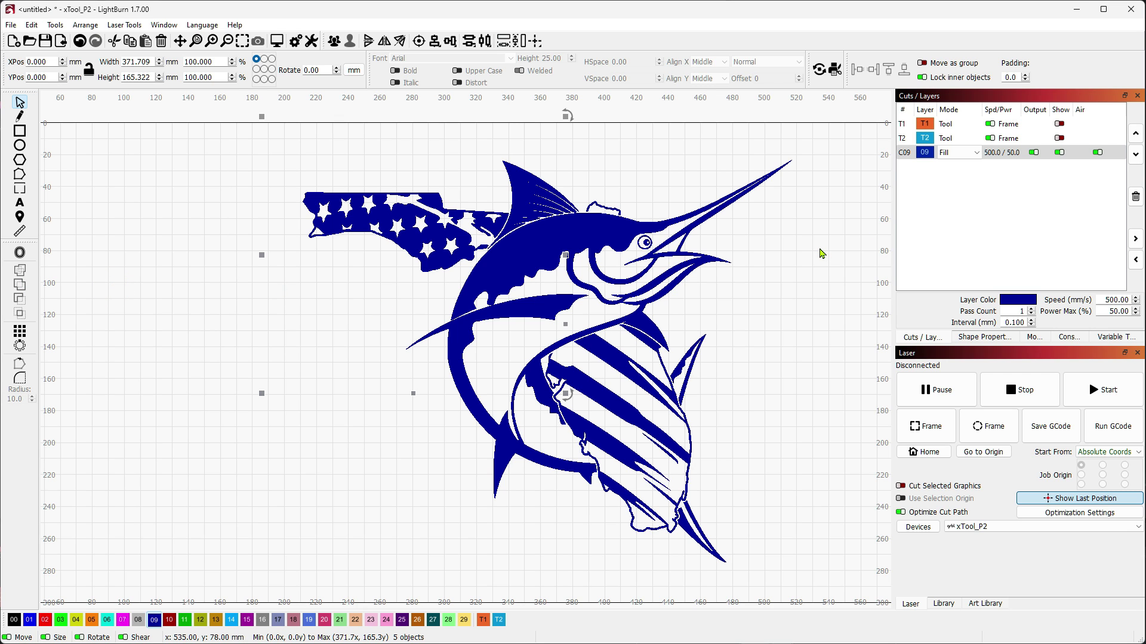
pyautogui.scroll(5, 263, 222)
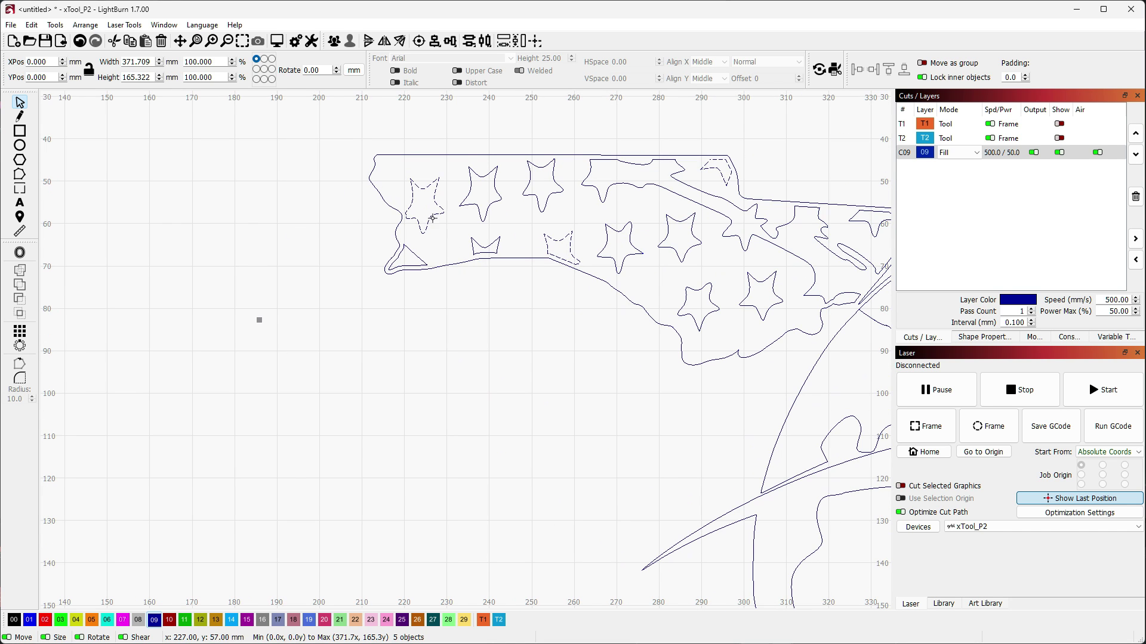
pyautogui.click(452, 233)
pyautogui.click(427, 217)
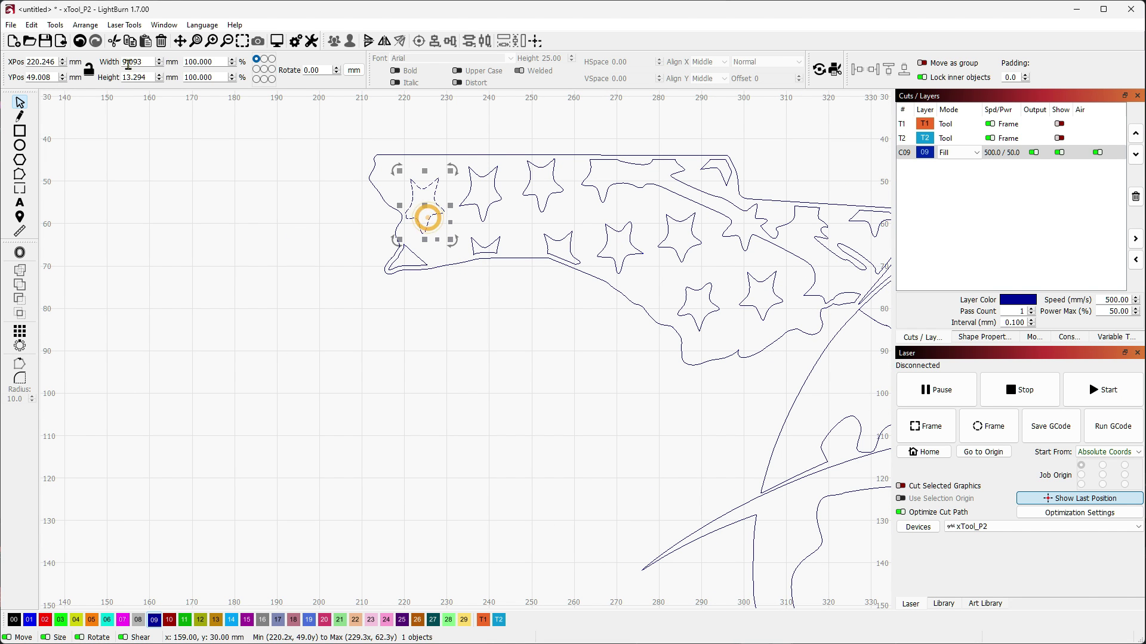
pyautogui.click(34, 26)
pyautogui.click(86, 212)
# - Preview the design to locate the skipped open shape, and close that small path near the starred section's upper corner
pyautogui.scroll(-2, 278, 335)
pyautogui.scroll(-3, 410, 358)
pyautogui.click(409, 358)
pyautogui.moveTo(414, 371); pyautogui.dragTo(239, 323)
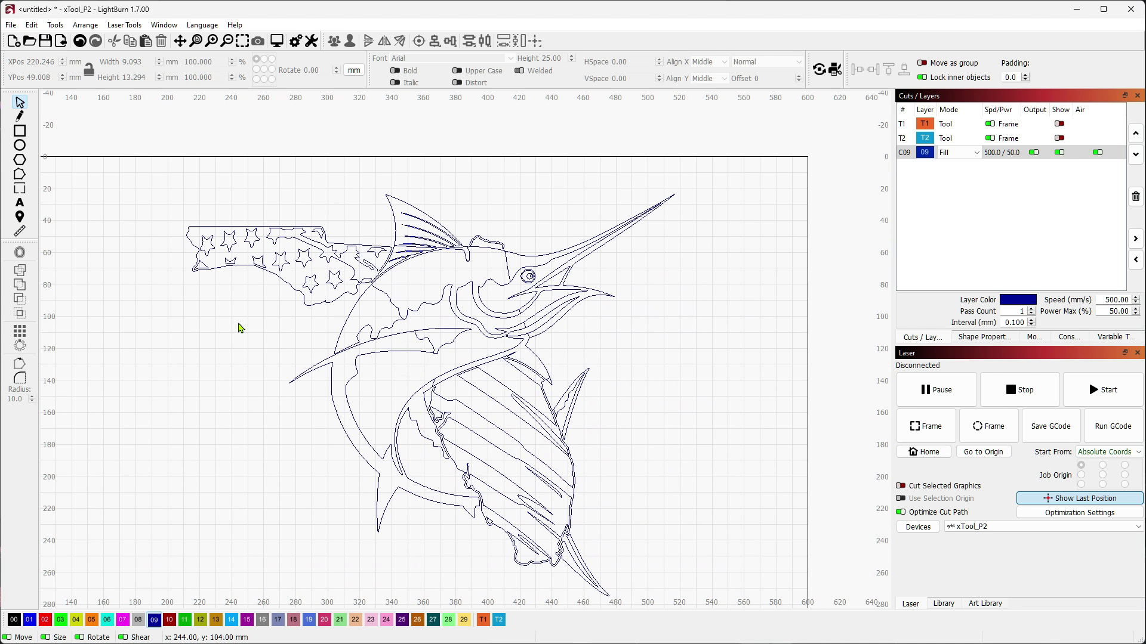
pyautogui.click(277, 41)
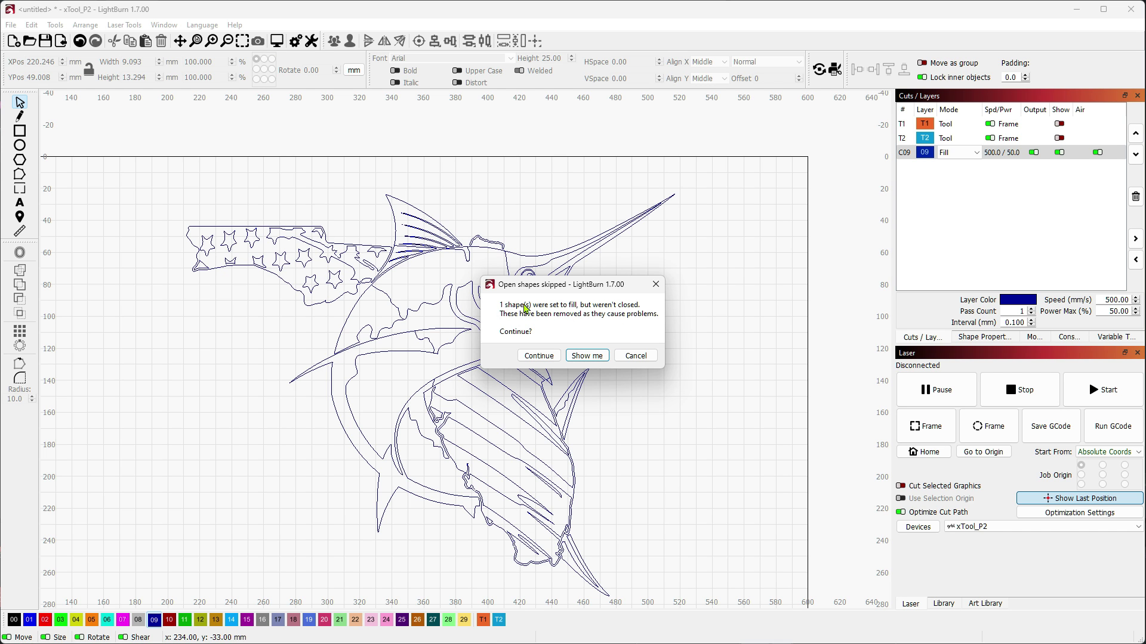
pyautogui.click(576, 357)
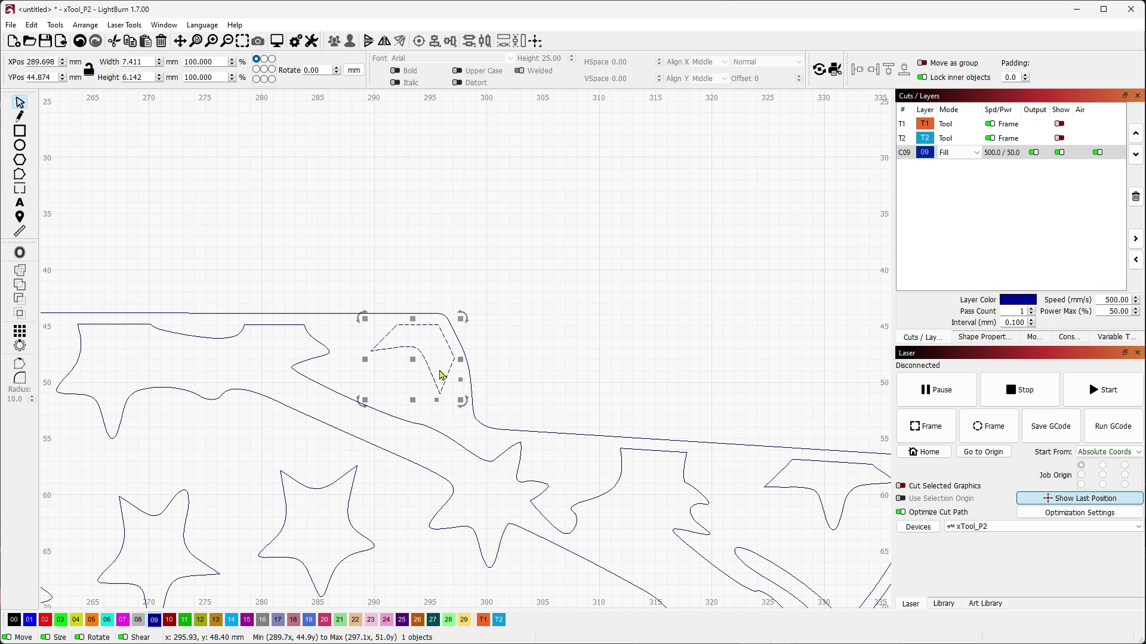
pyautogui.click(31, 25)
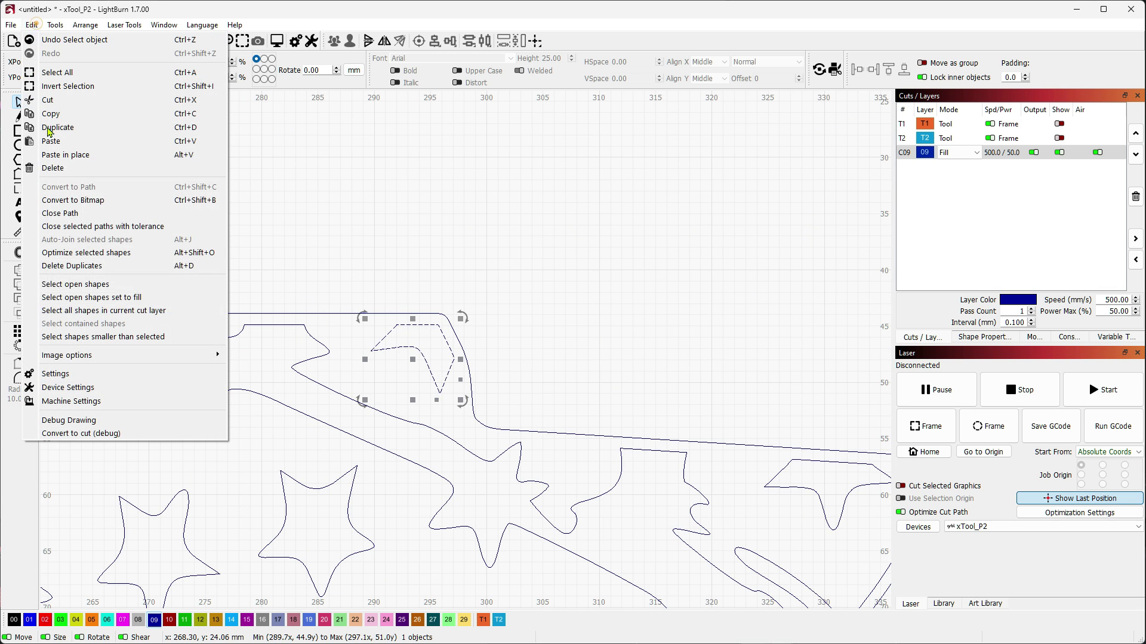
pyautogui.click(101, 213)
pyautogui.scroll(-5, 578, 343)
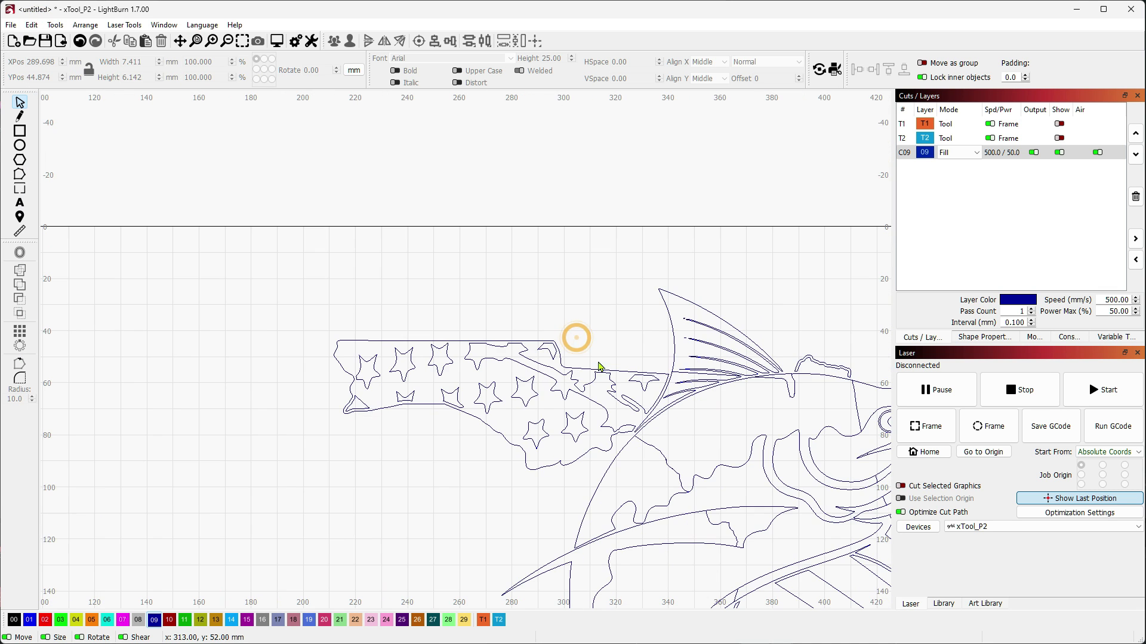
# - Preview the full combined sailfish and flag design, and return to the workspace
pyautogui.click(277, 41)
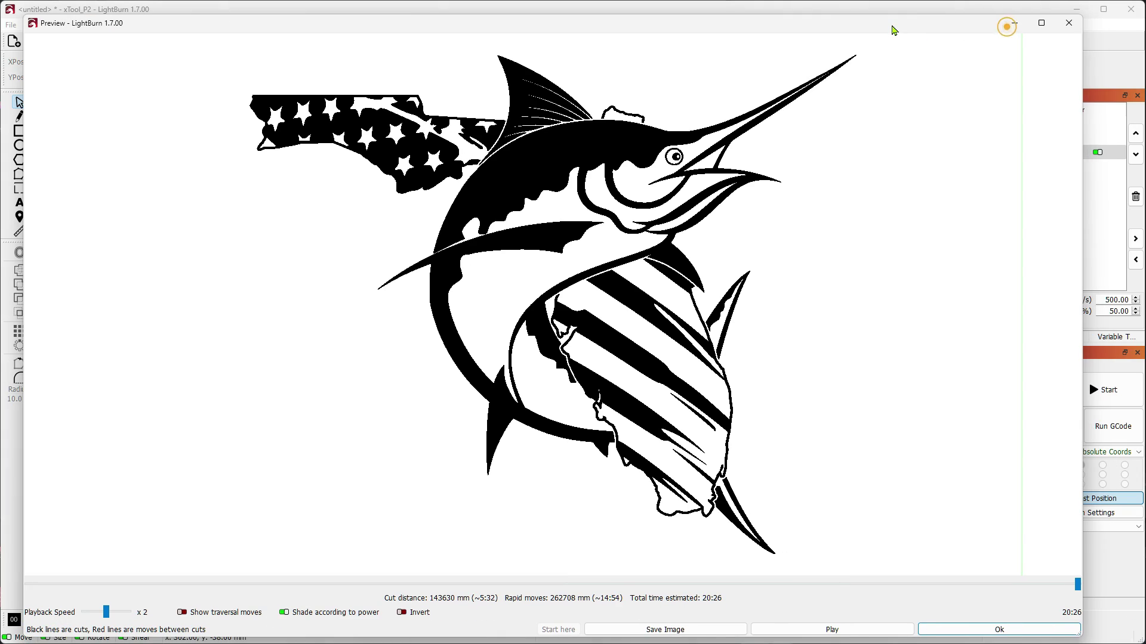
pyautogui.click(1062, 24)
pyautogui.scroll(-8, 722, 351)
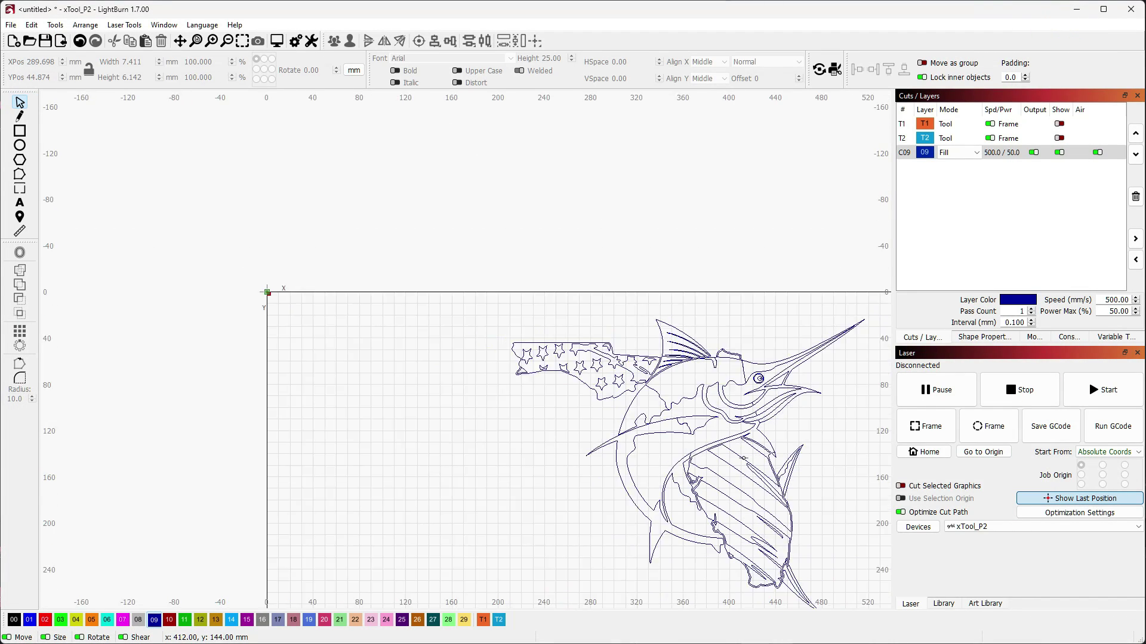
pyautogui.scroll(2, 627, 411)
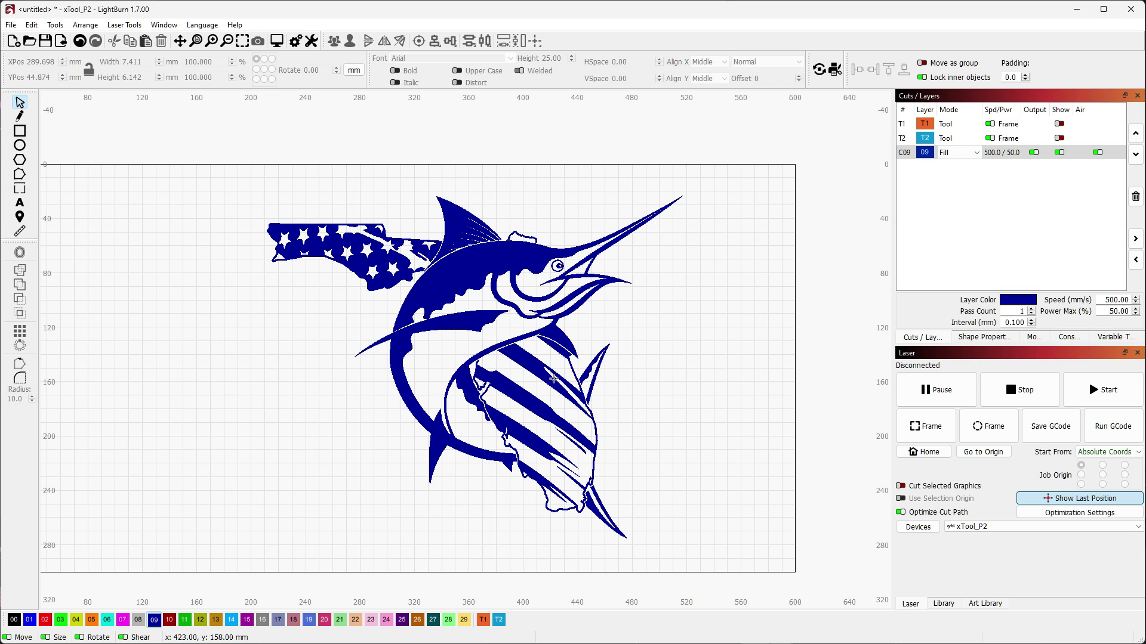
# - Check the striped flag section and the sailfish as separate shapes, and inspect where they meet
pyautogui.click(533, 385)
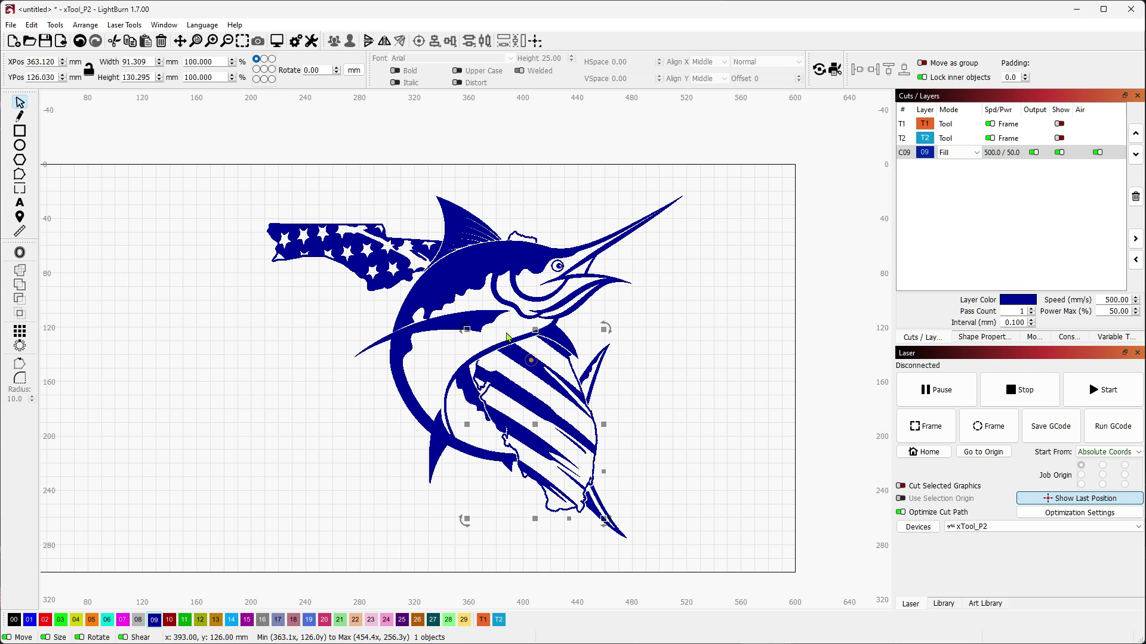
pyautogui.click(481, 288)
pyautogui.click(659, 341)
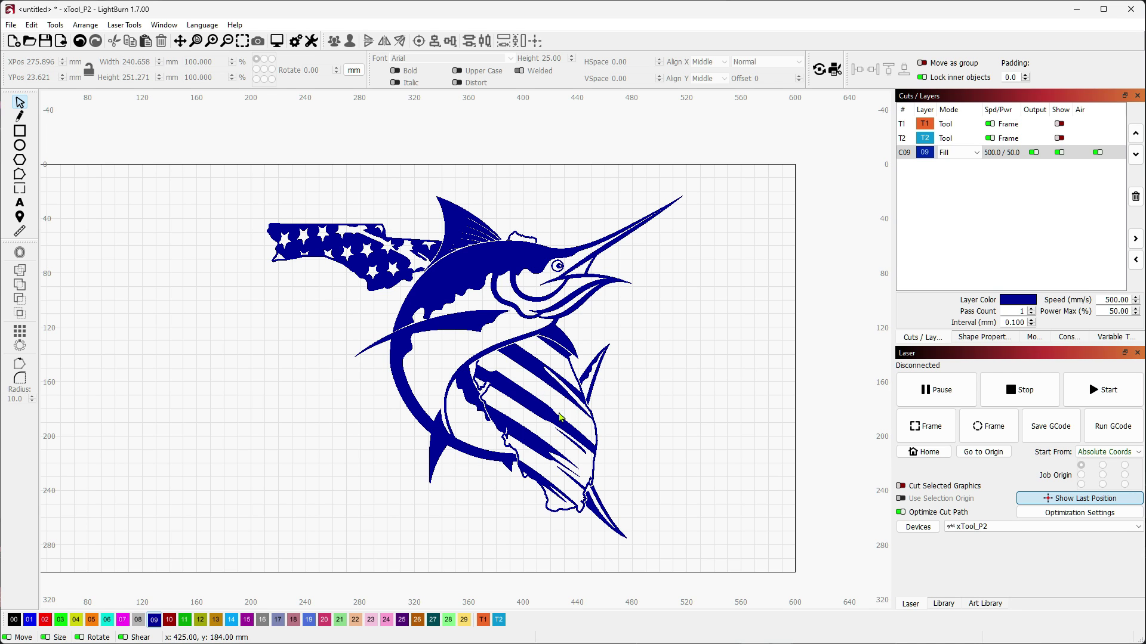
pyautogui.scroll(2, 553, 407)
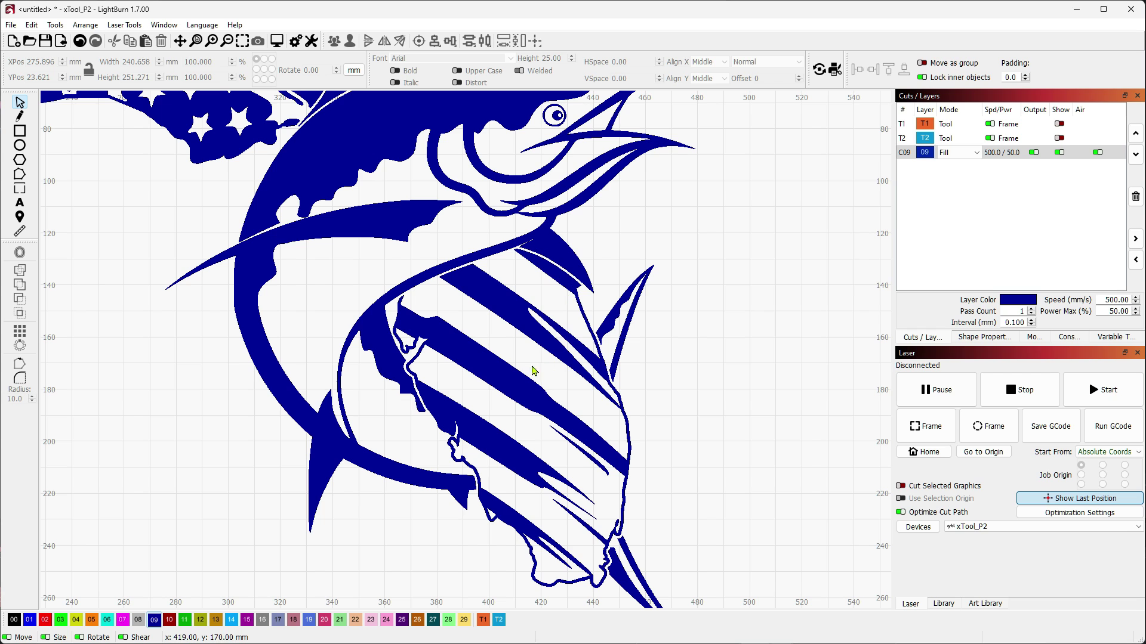
pyautogui.scroll(-2, 500, 427)
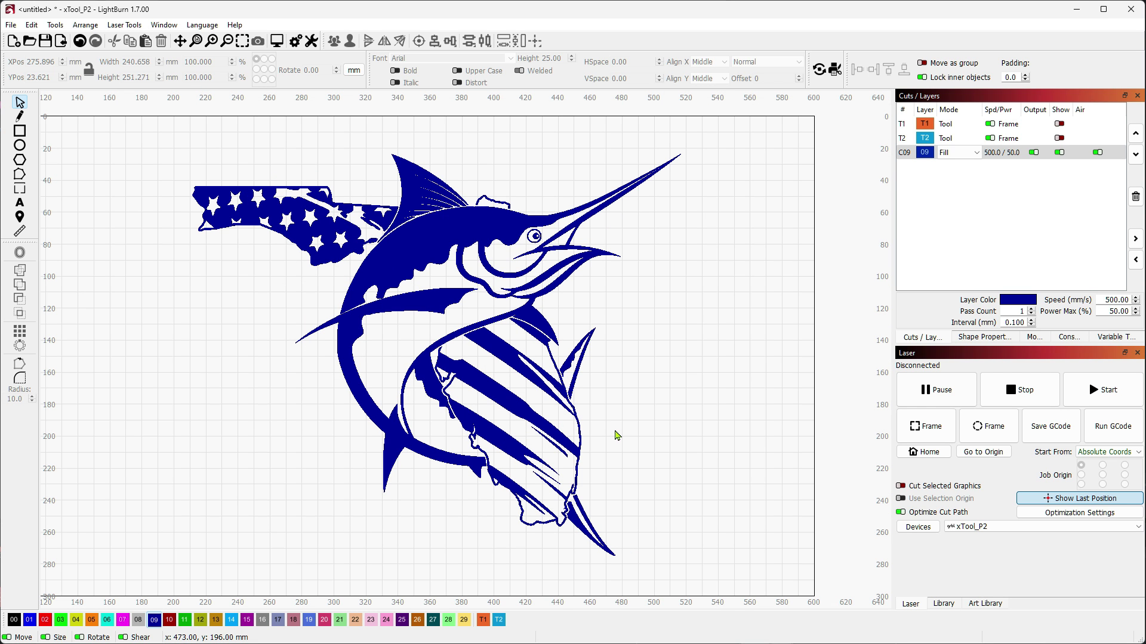
pyautogui.moveTo(646, 422); pyautogui.dragTo(715, 412)
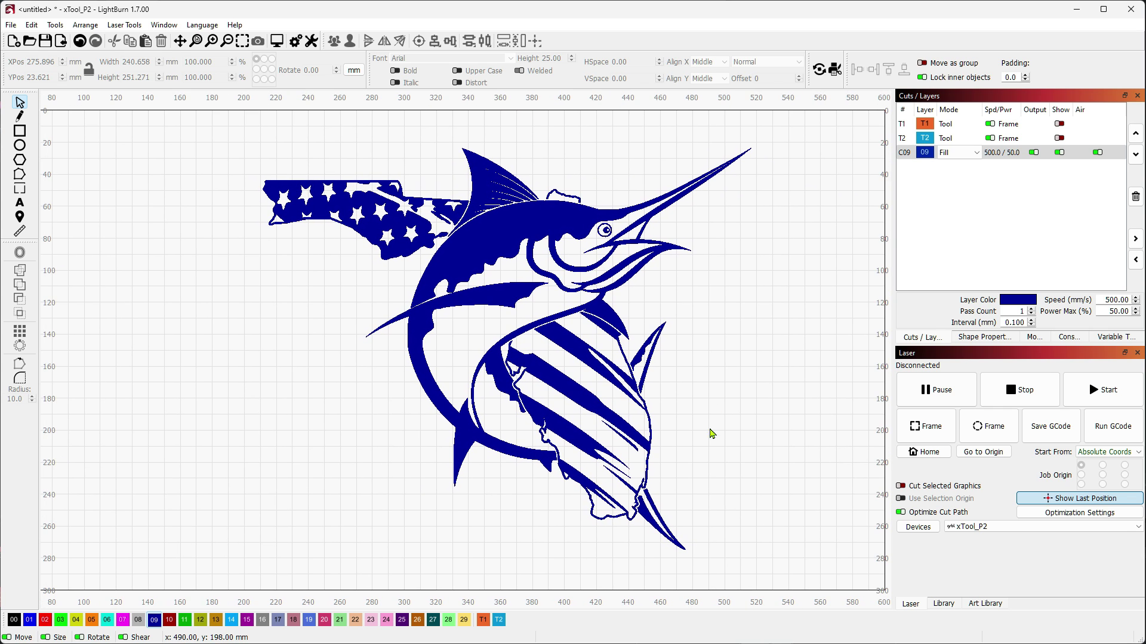